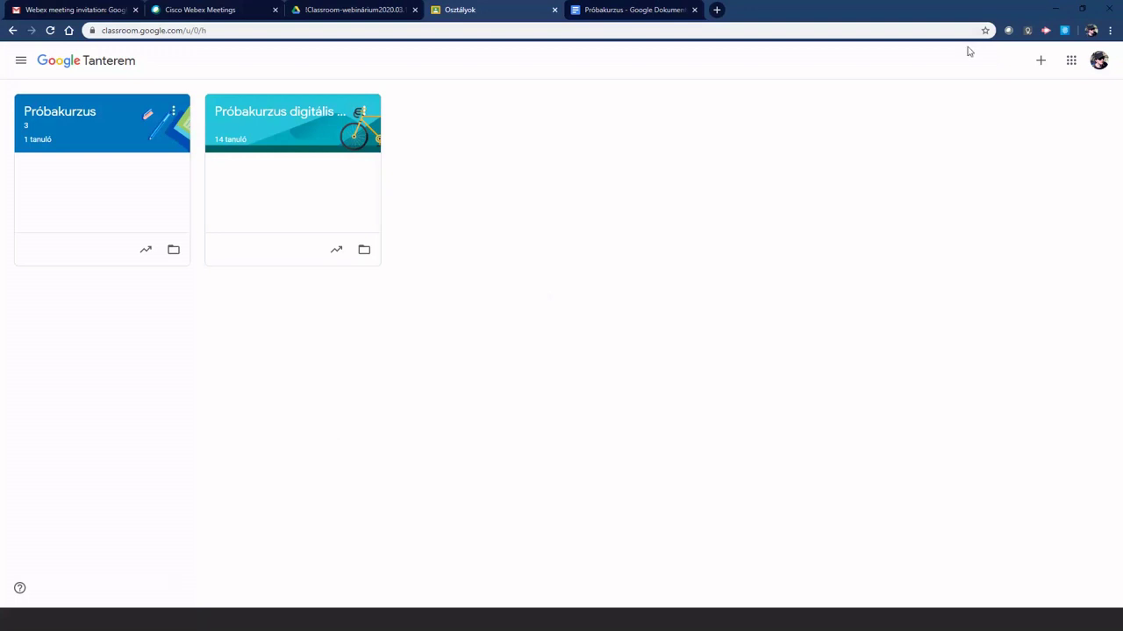
Start creating a new course and accept the notice confirming that Tanterem is not being used in a school
left_click(1041, 62)
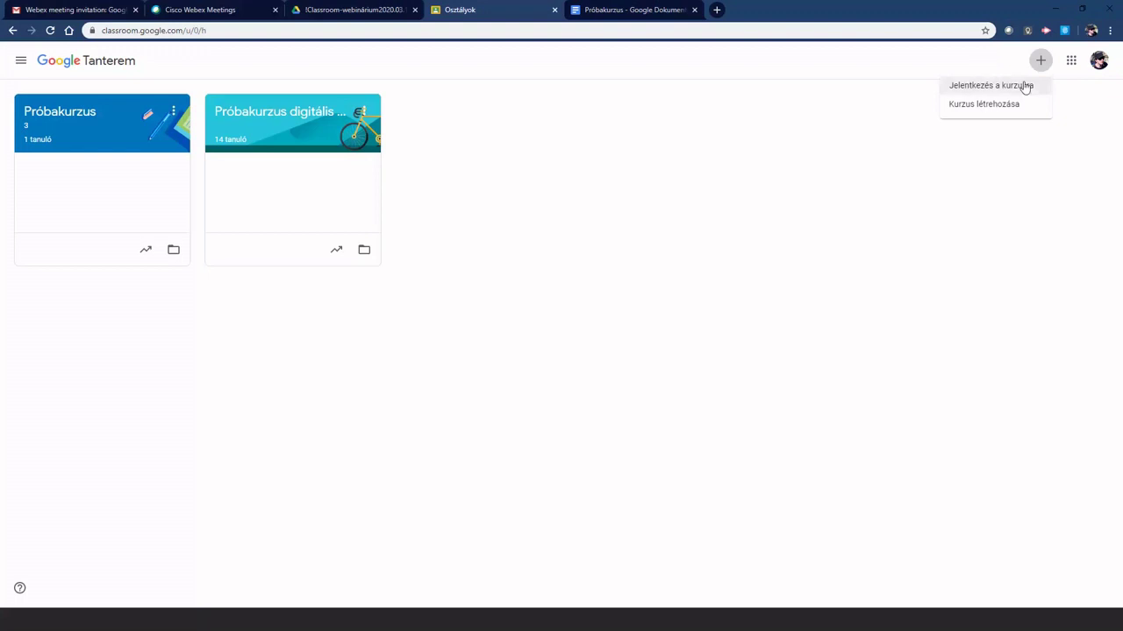
left_click(976, 108)
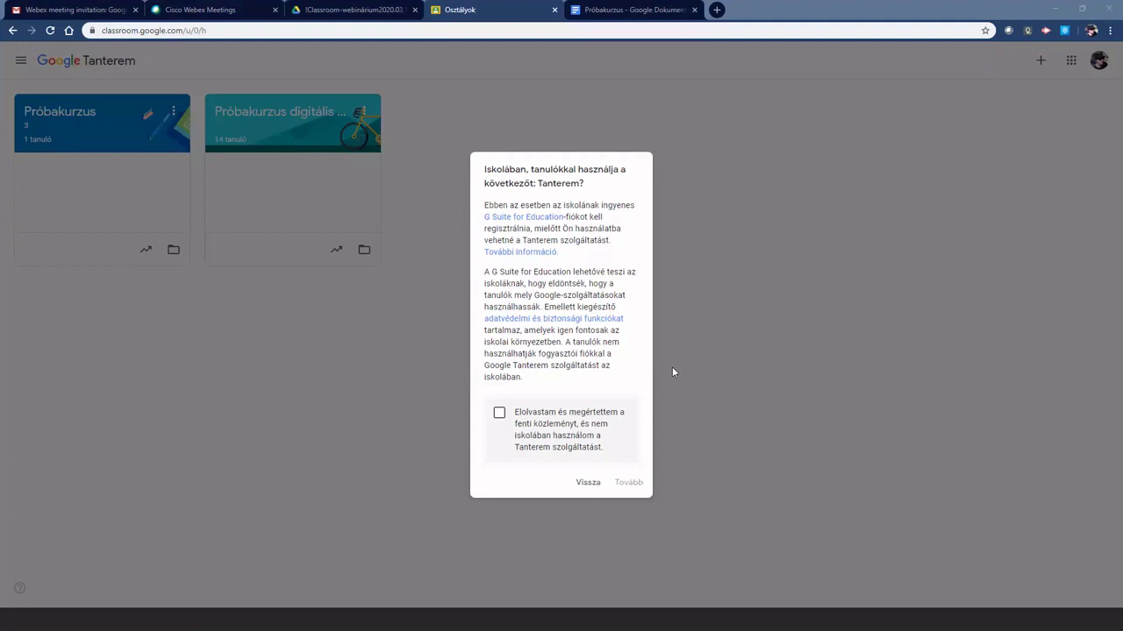
left_click(499, 415)
left_click(631, 483)
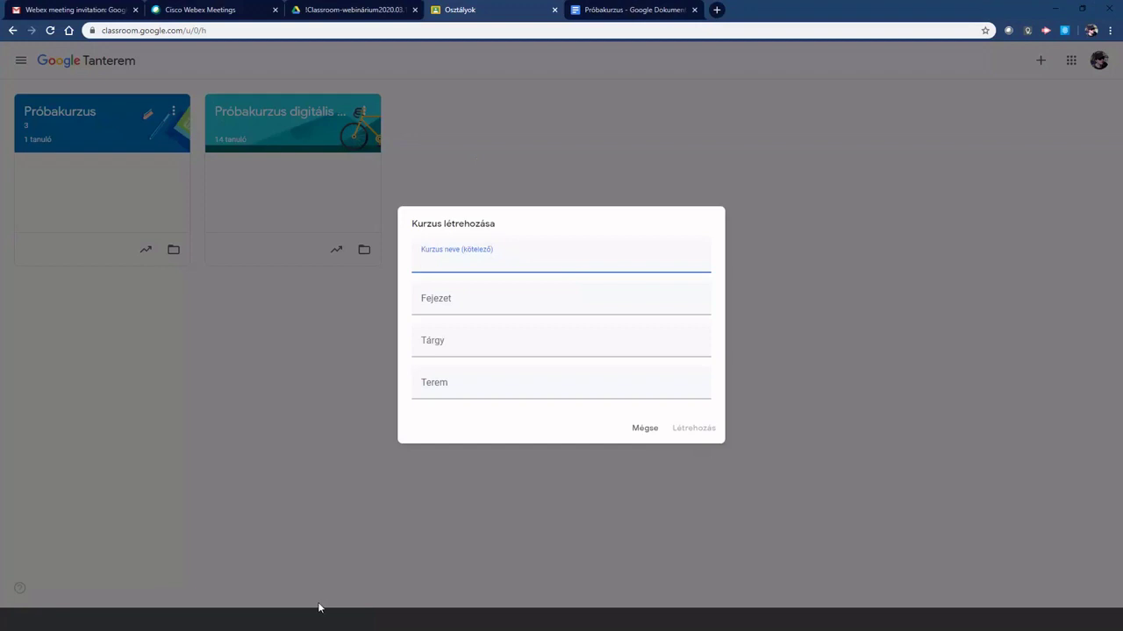
Create the course with the name c2000, section "9. osztály" and subject "magyar nyelv és irodalom"
type("c2000")
left_click(412, 298)
type("9. osztály")
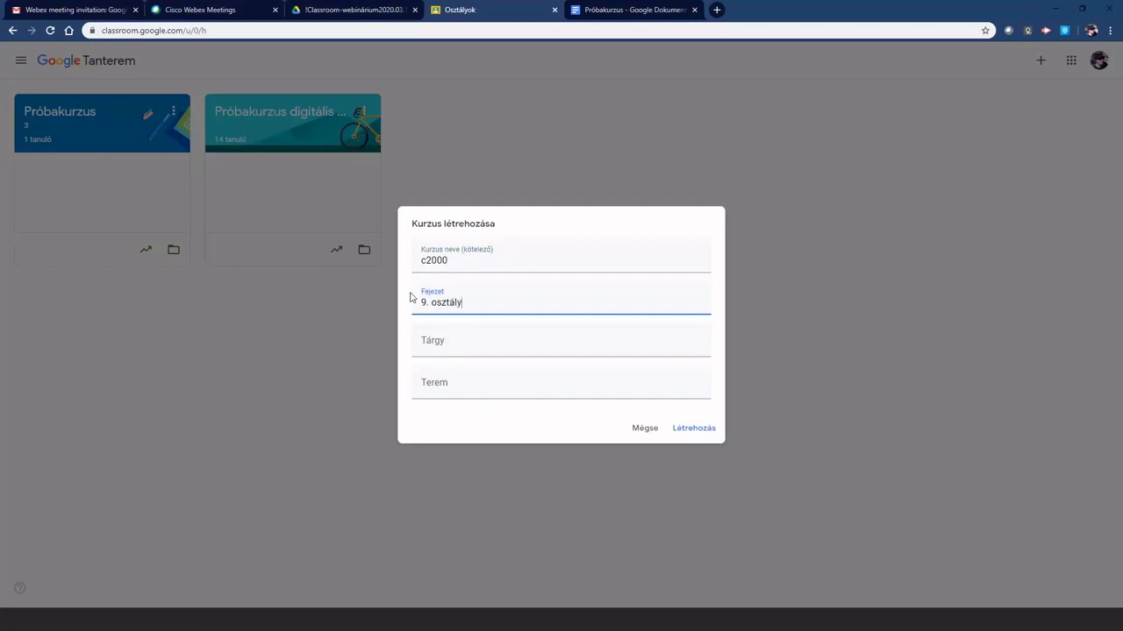
left_click(453, 342)
type("magya")
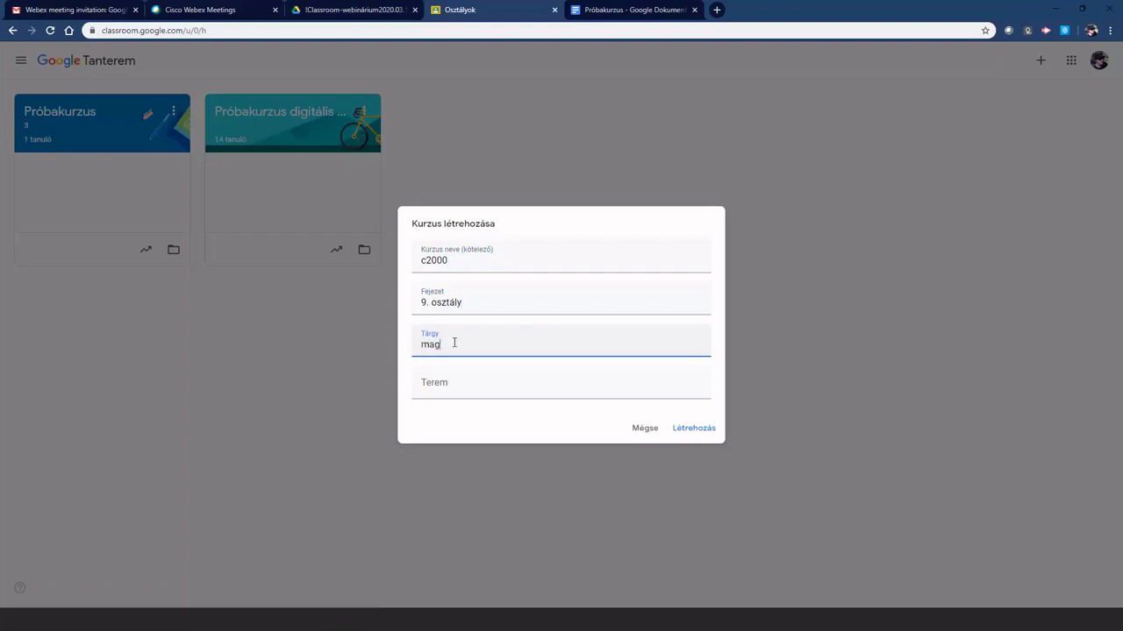
type("r nyelv és irodalom")
left_click(694, 429)
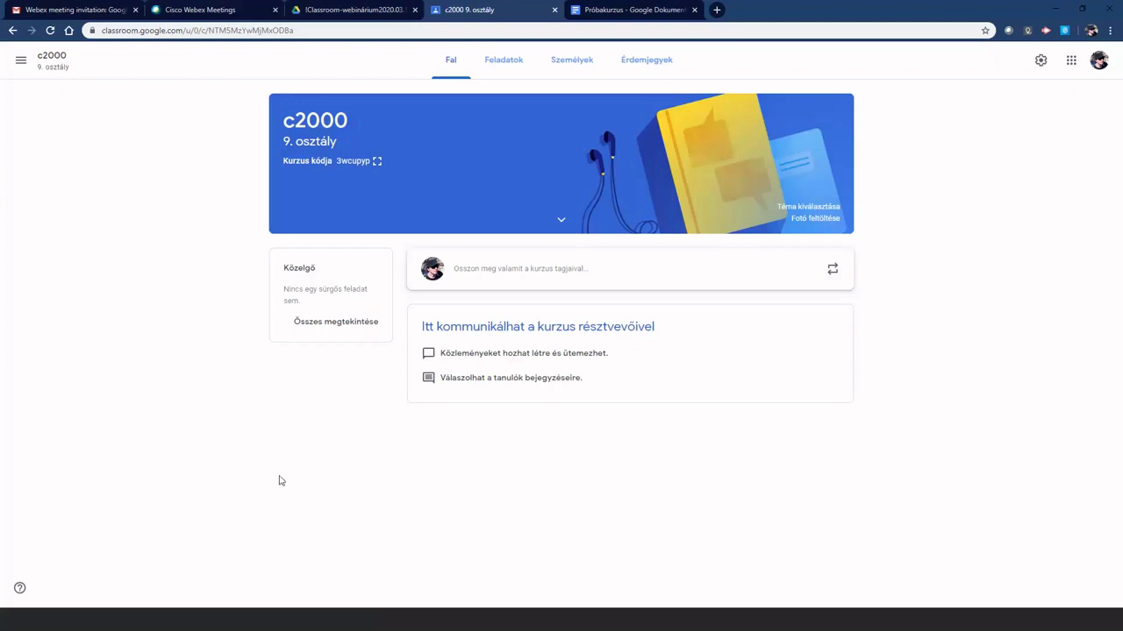
Look through the new course's Feladatok, Személyek and Érdemjegyek pages and return to its Fal page
left_click(503, 75)
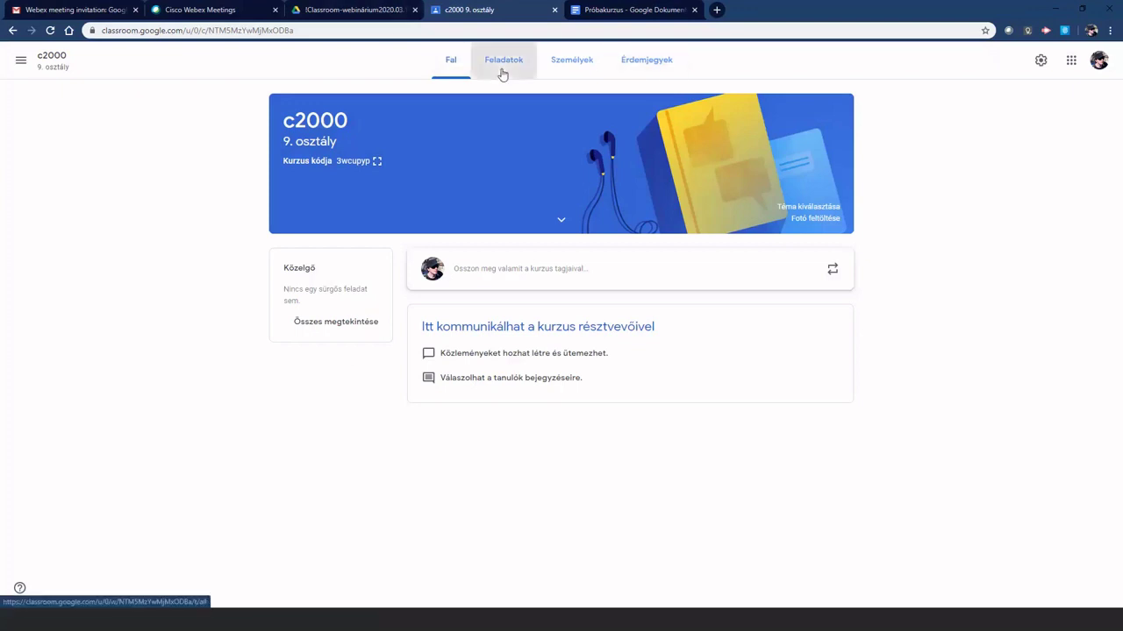
left_click(570, 72)
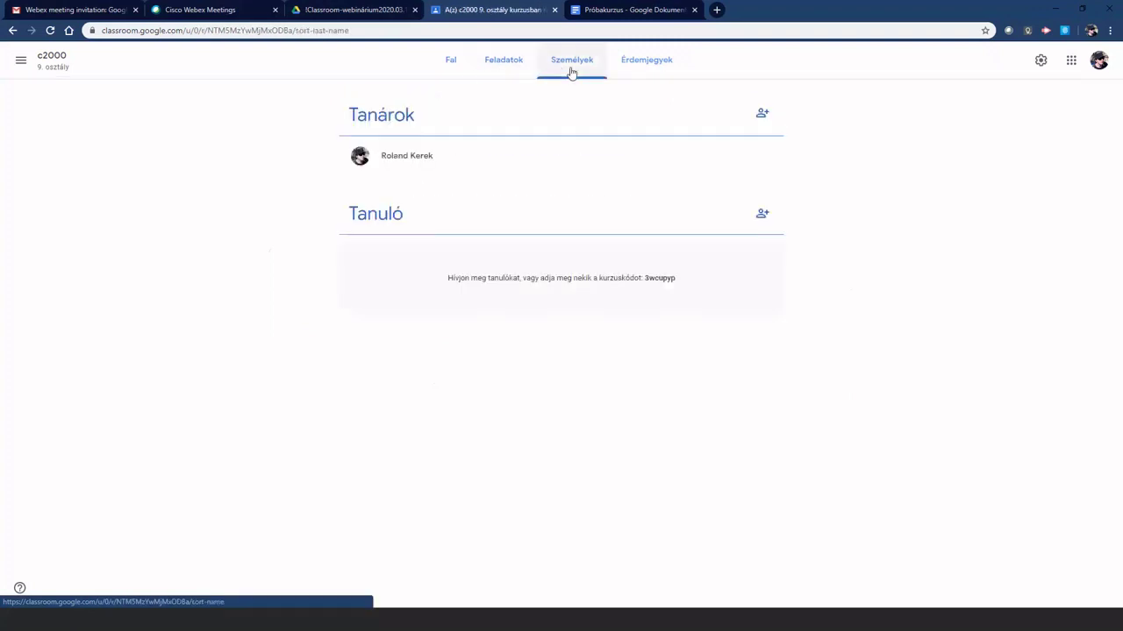
left_click(645, 68)
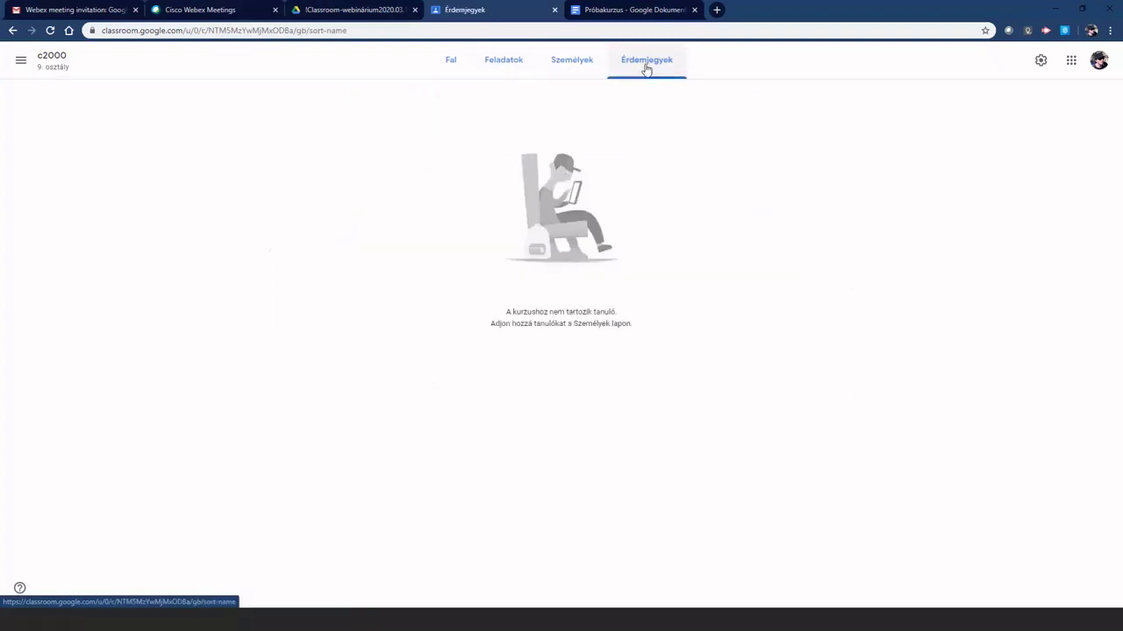
left_click(448, 63)
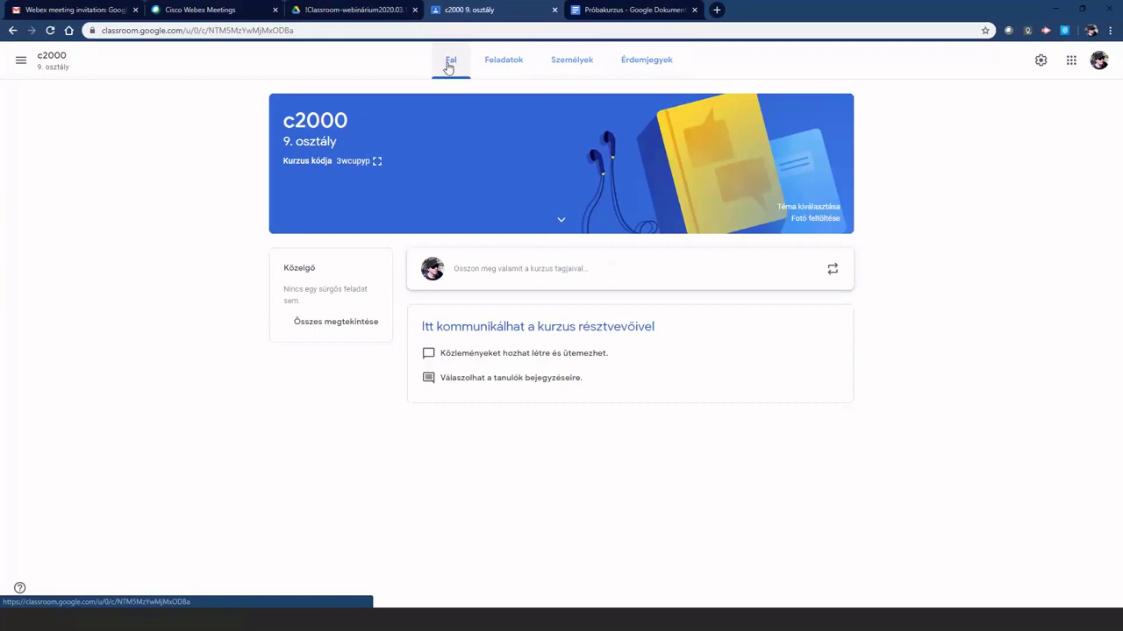
Invite a student to the c2000 course from the Személyek page by pasting the student's e-mail address
left_click(561, 67)
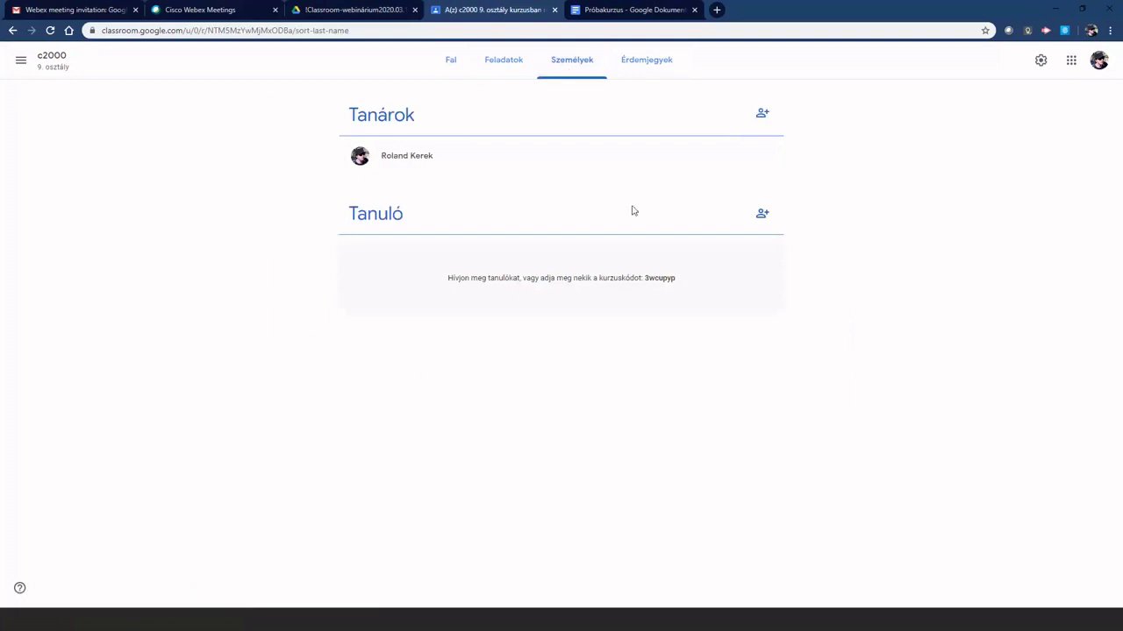
left_click(763, 217)
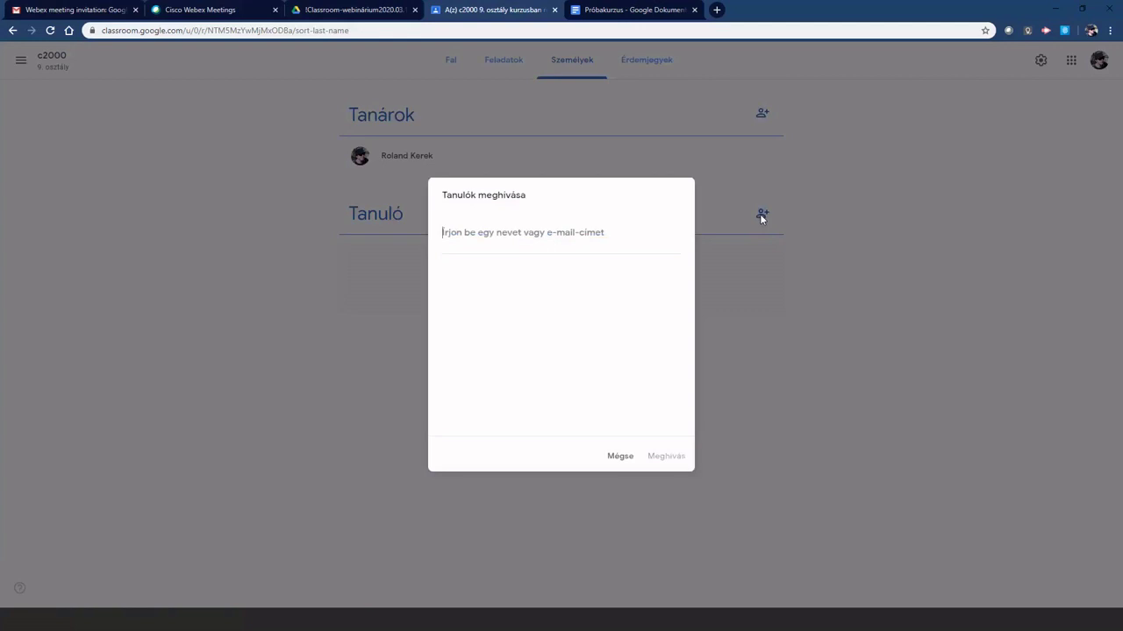
key("ctrl+v")
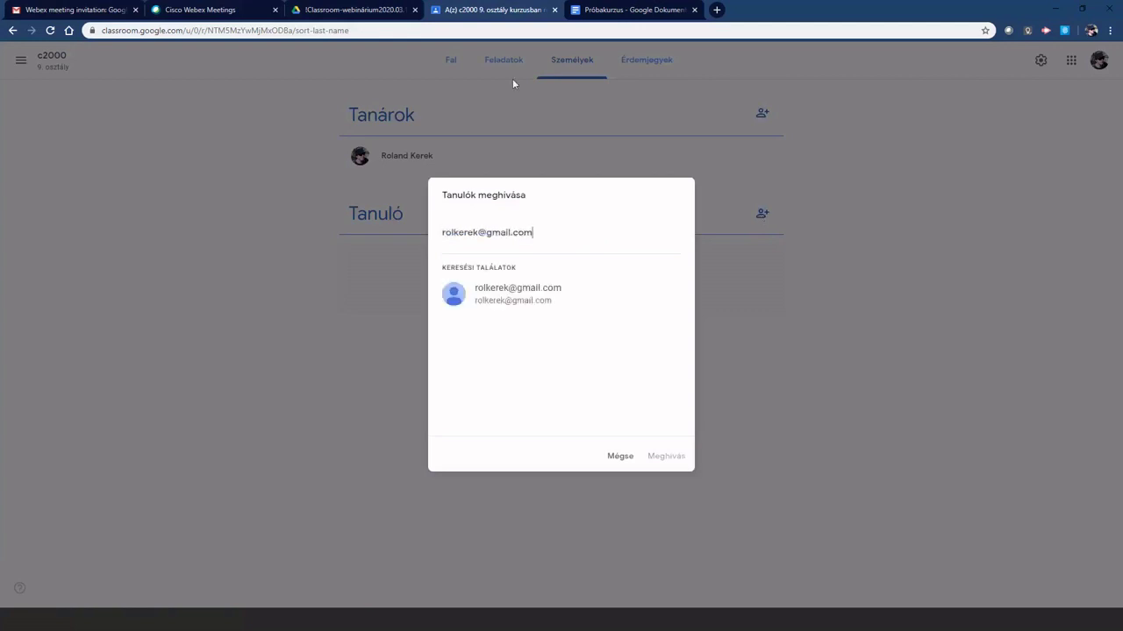
left_click(493, 299)
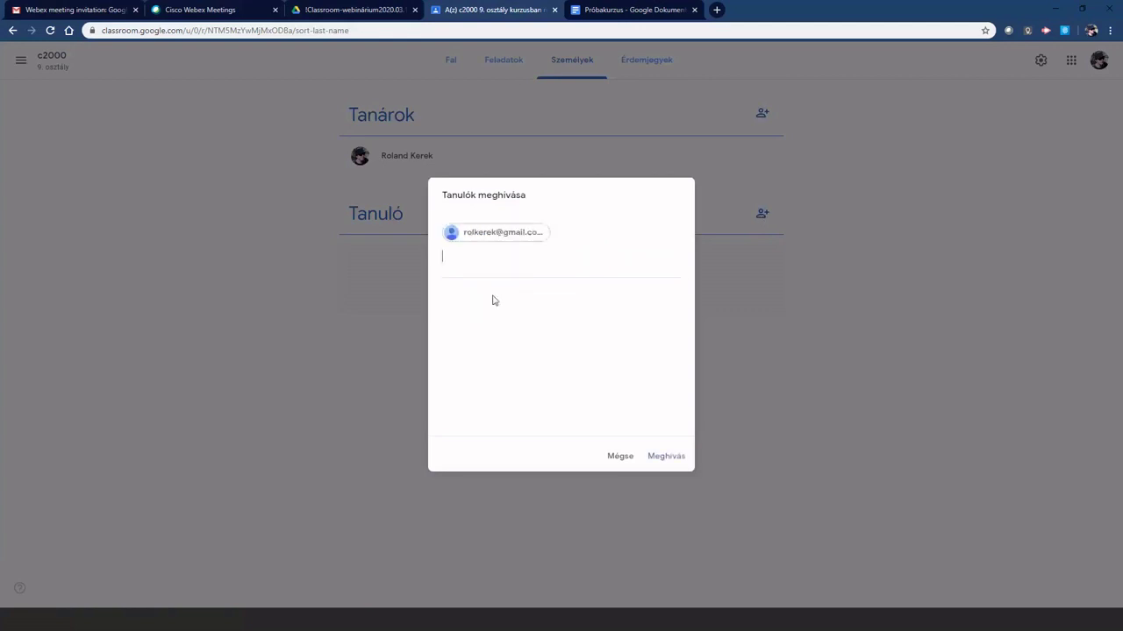
left_click(674, 458)
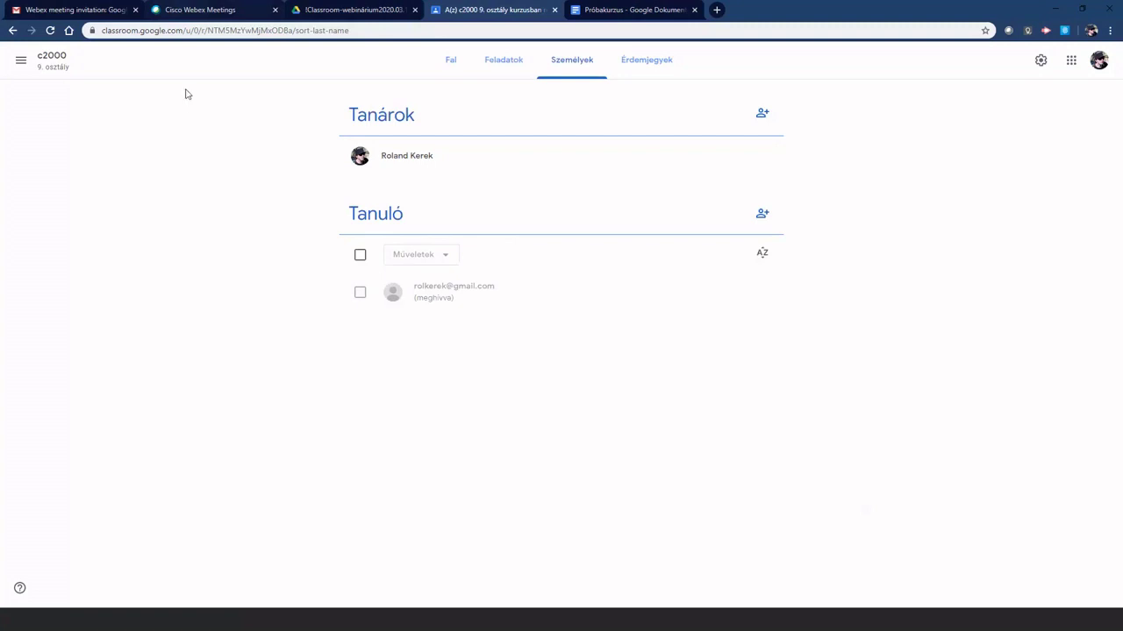
View the course code enlarged from the Fal page and close the enlarged display
left_click(451, 65)
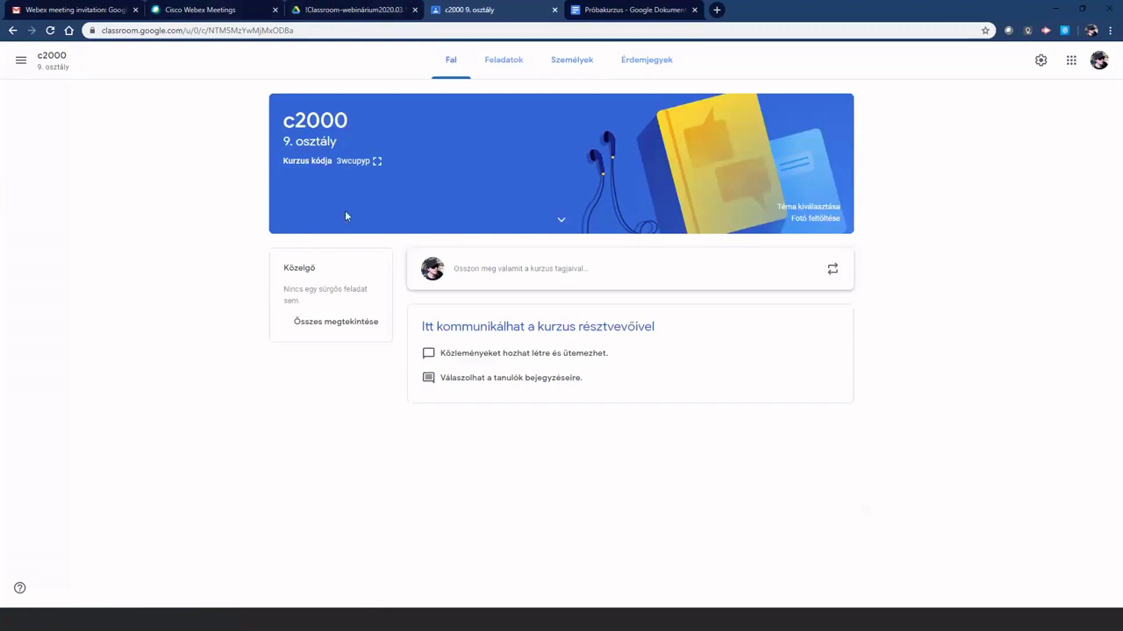
left_click(374, 161)
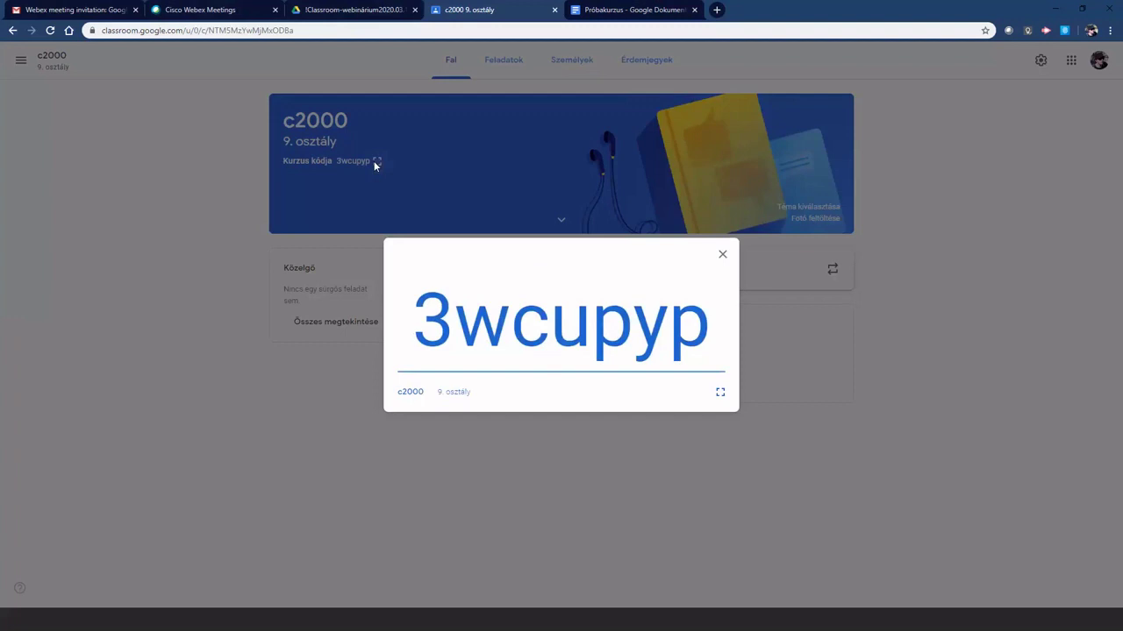
left_click(722, 254)
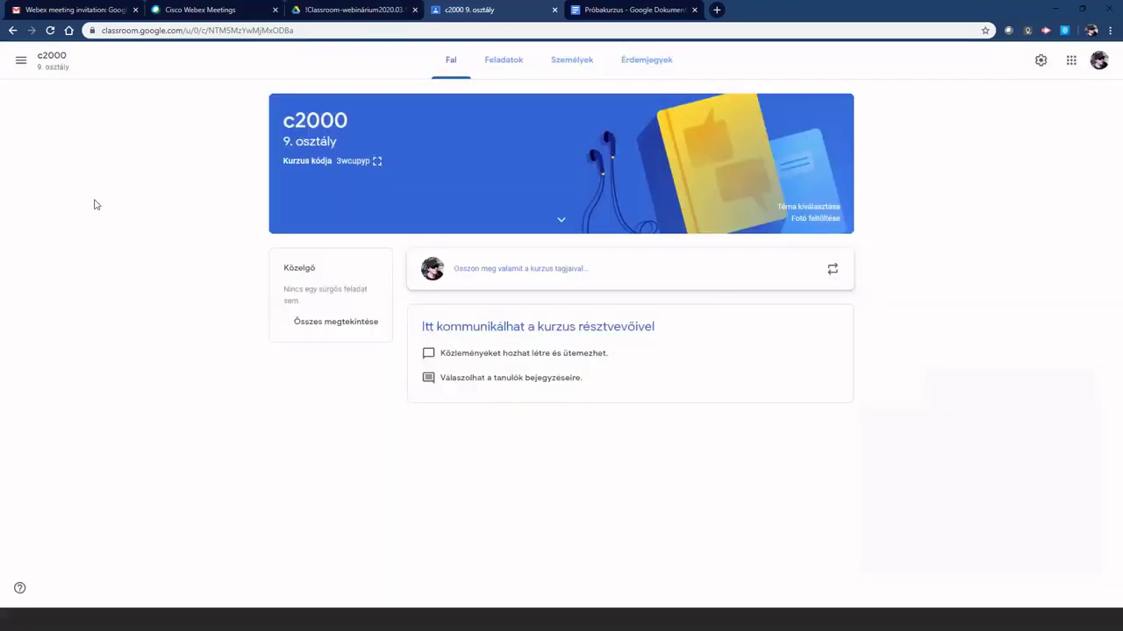
Return to the course overview and view the form for joining a course by code, closing it without joining
left_click(20, 65)
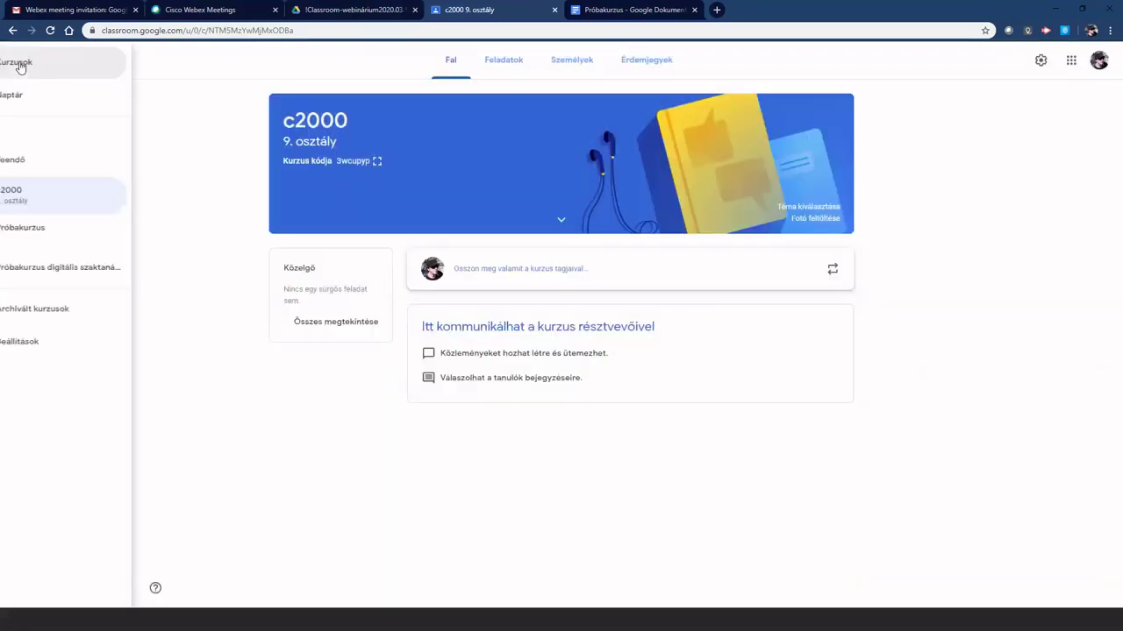
left_click(65, 68)
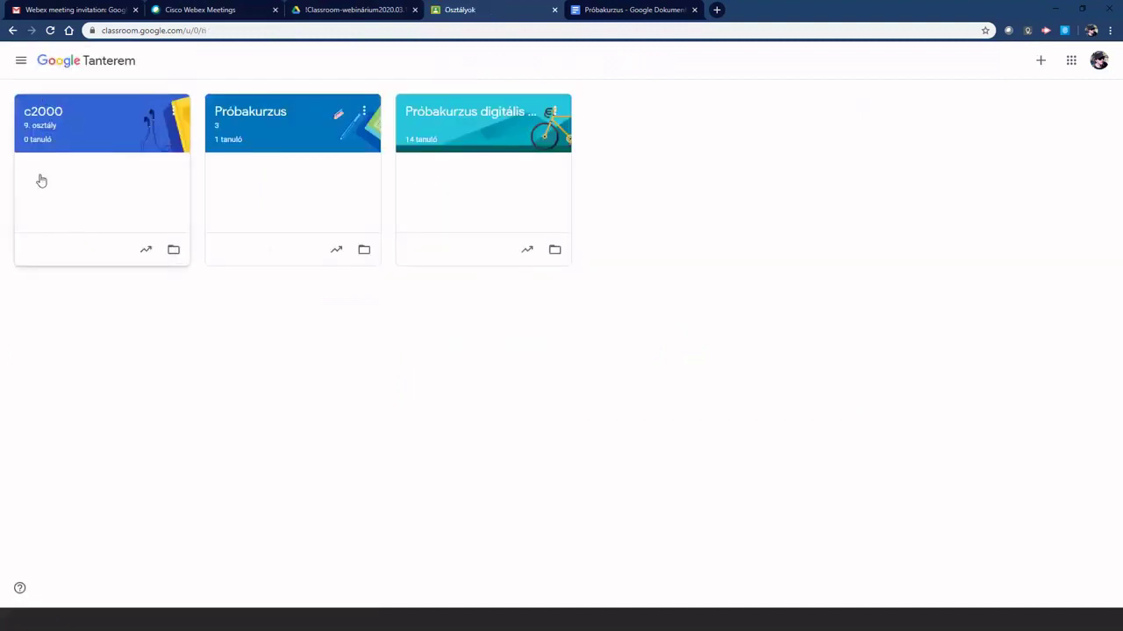
left_click(1040, 61)
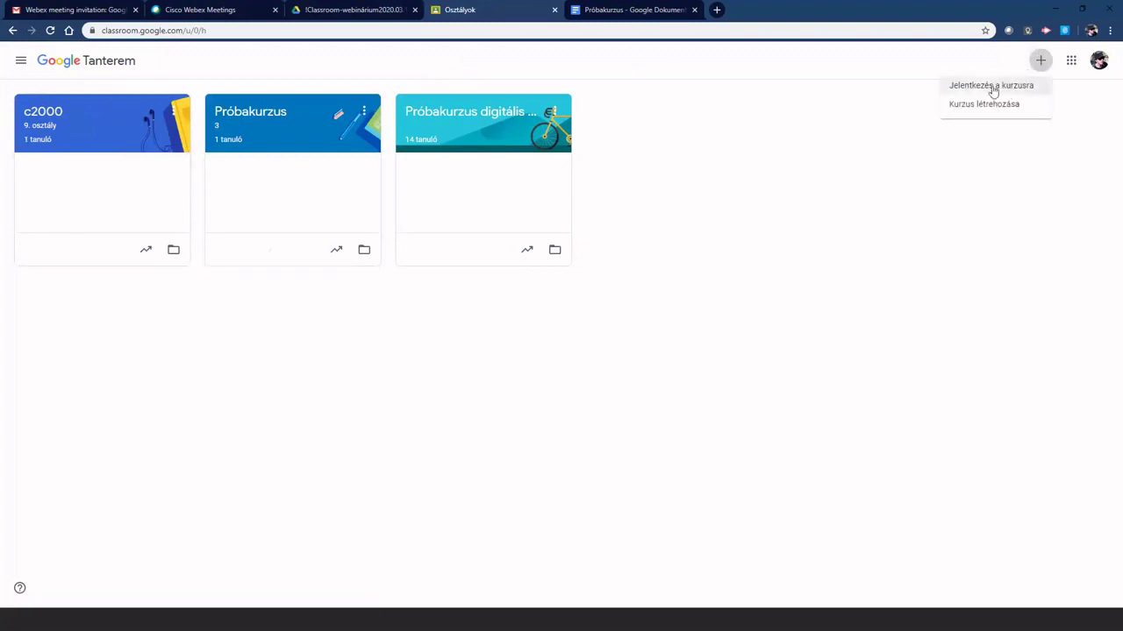
left_click(1009, 88)
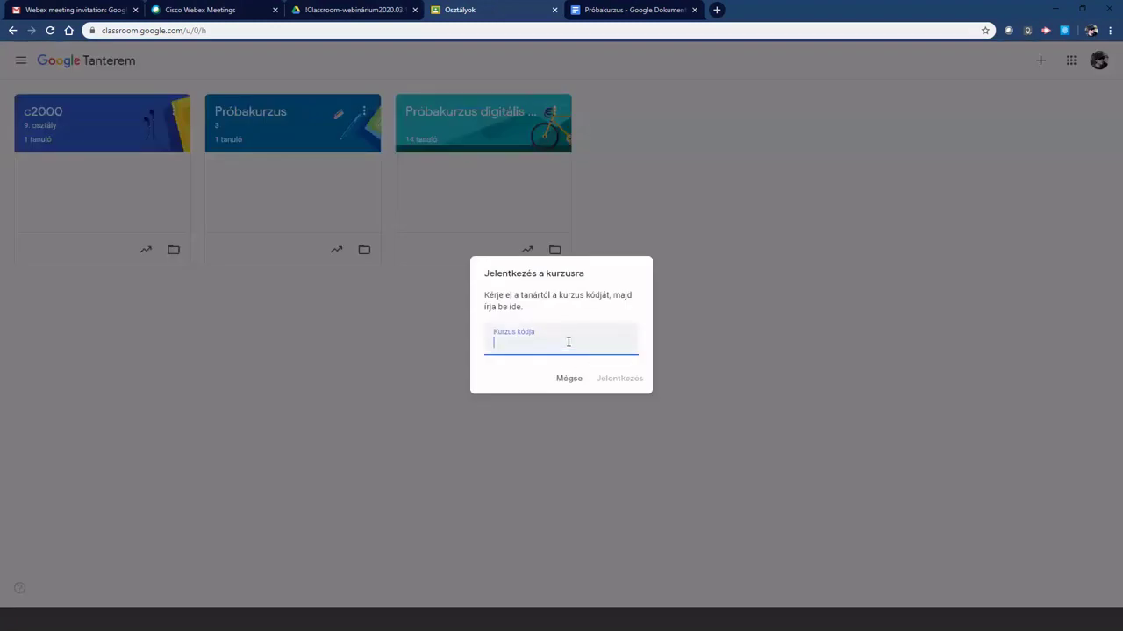
left_click(568, 380)
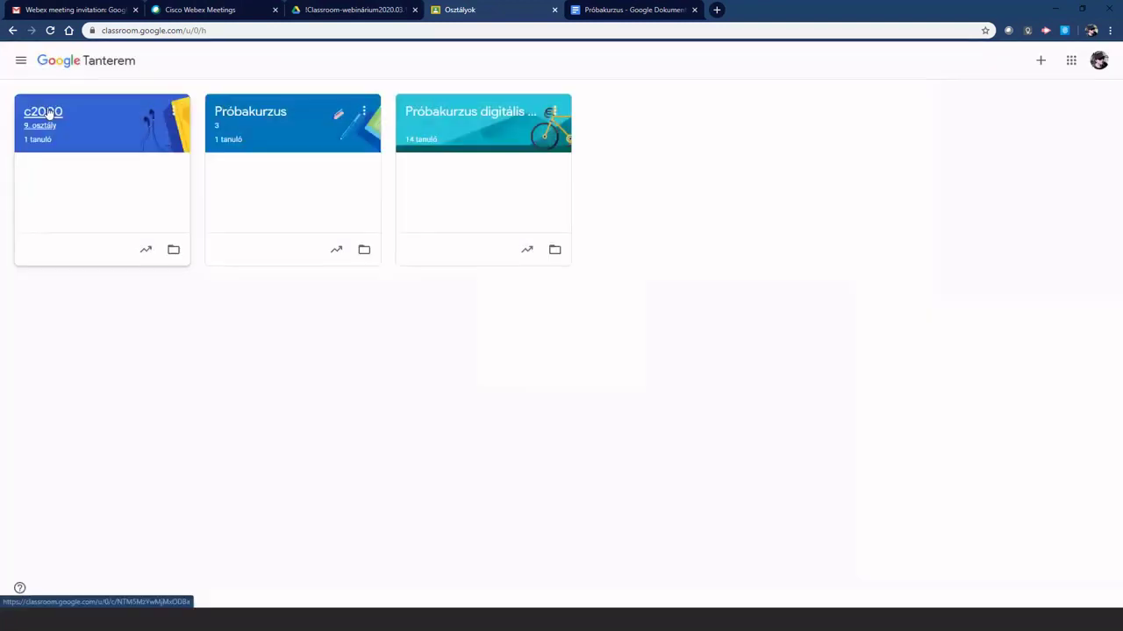
Reopen the c2000 course, display its course code enlarged, select the code text and close the display
left_click(44, 111)
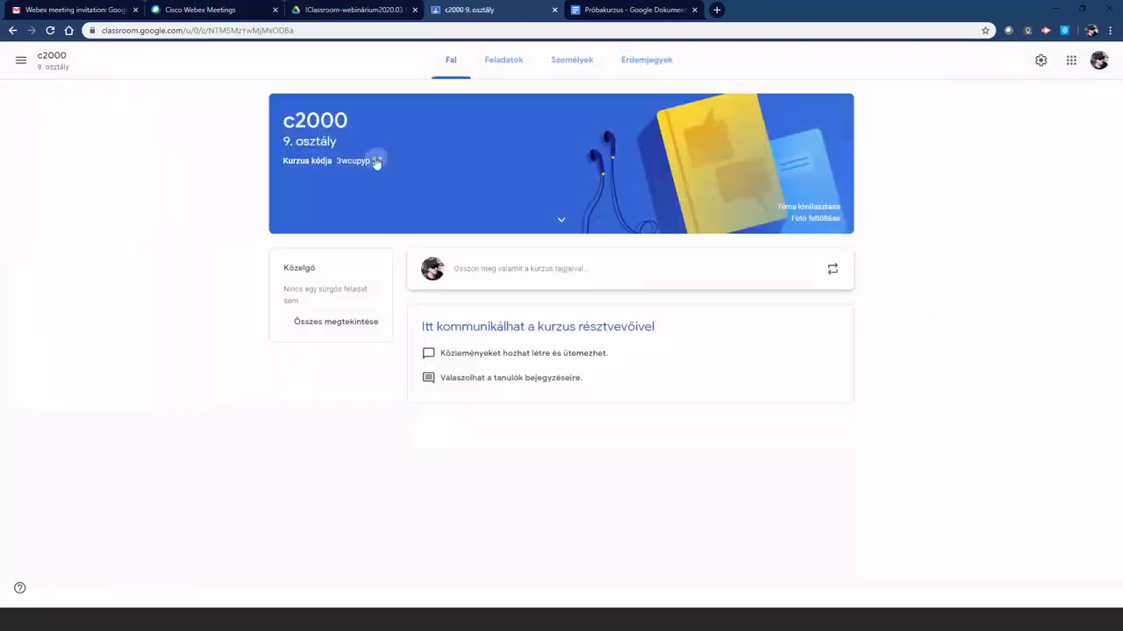
left_click(377, 161)
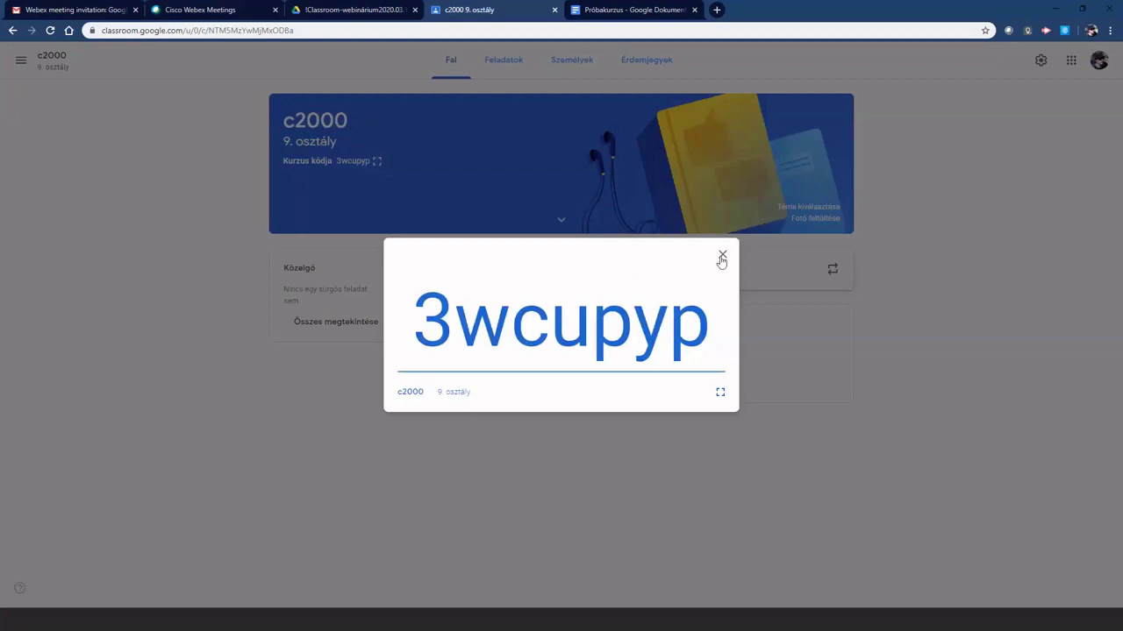
double_click(585, 328)
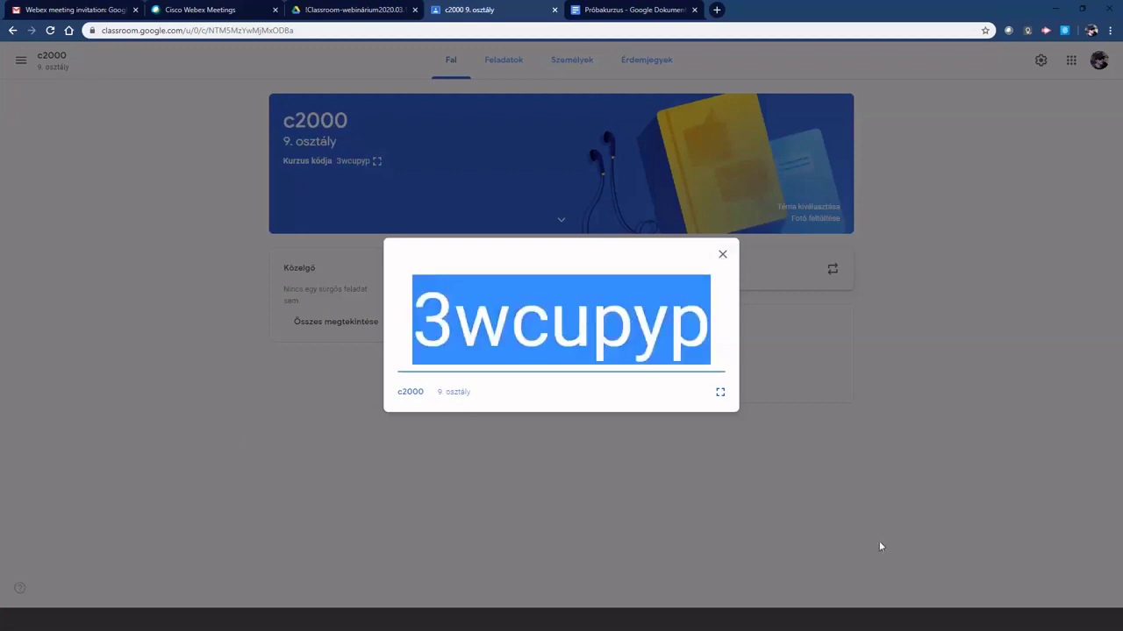
left_click(722, 257)
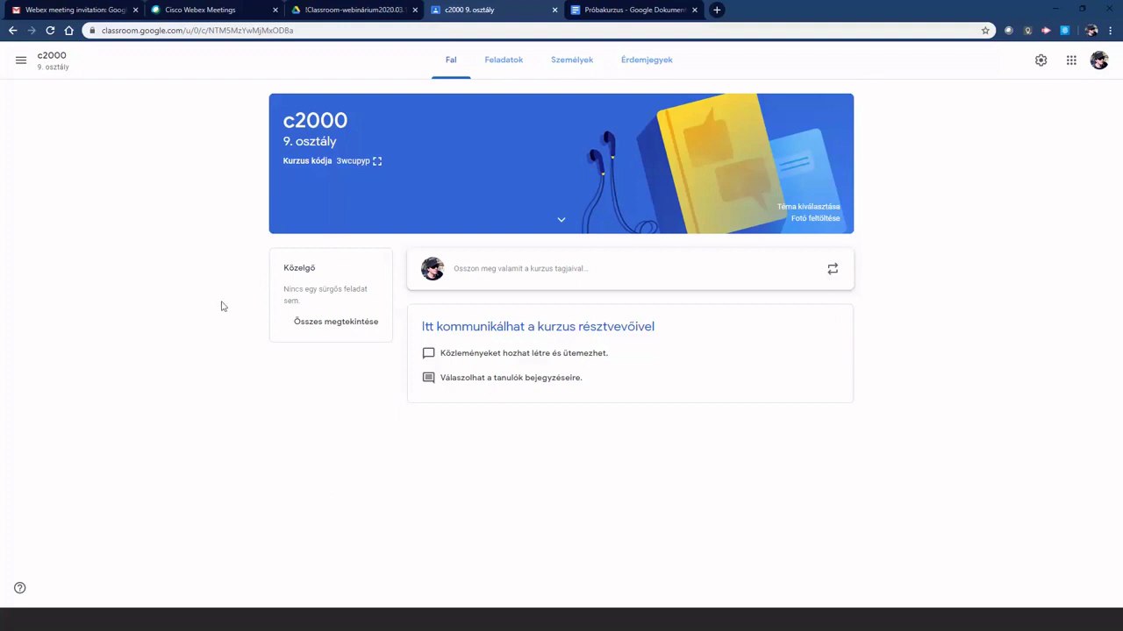
Publish the announcement "Üdvözlet!" to all students on the c2000 course's Fal page
left_click(495, 277)
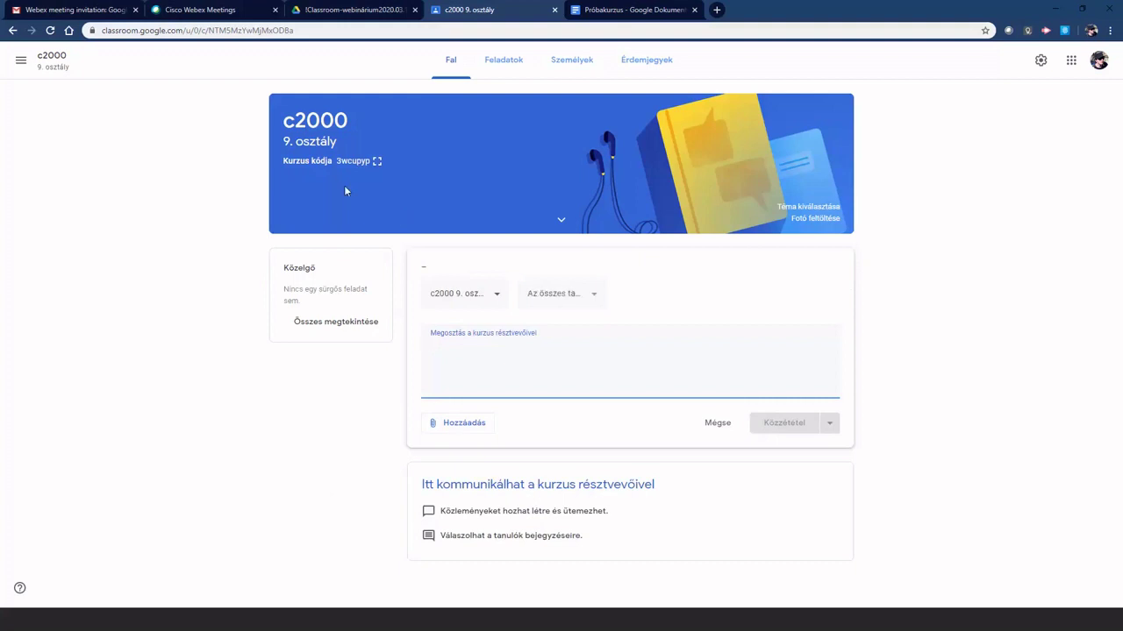
type("Ü")
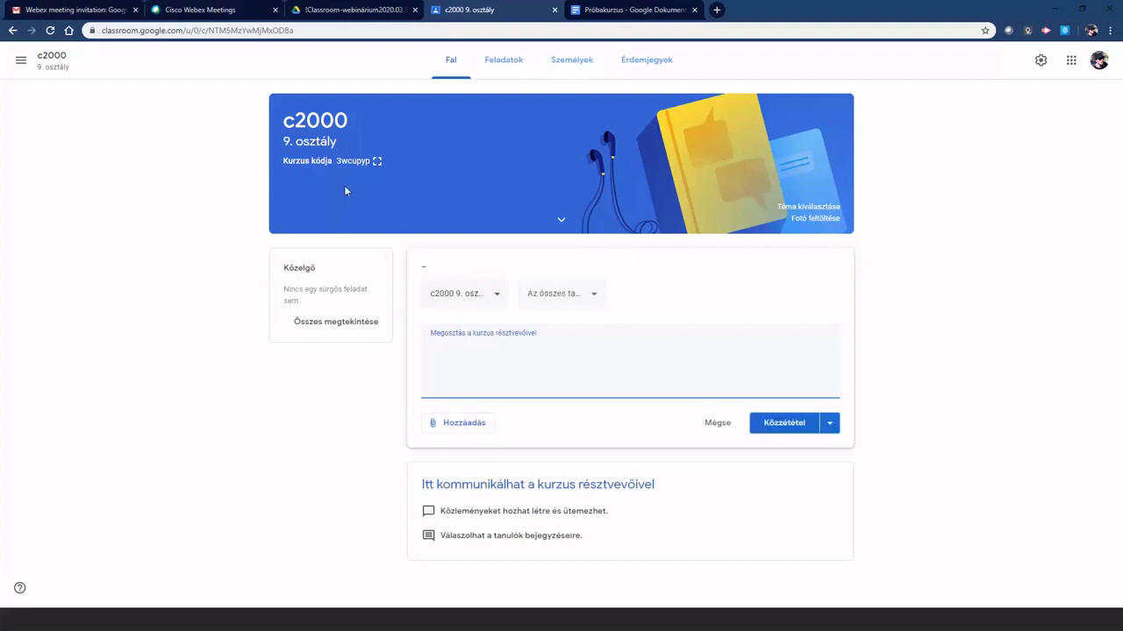
type("dvözlet!")
left_click(770, 424)
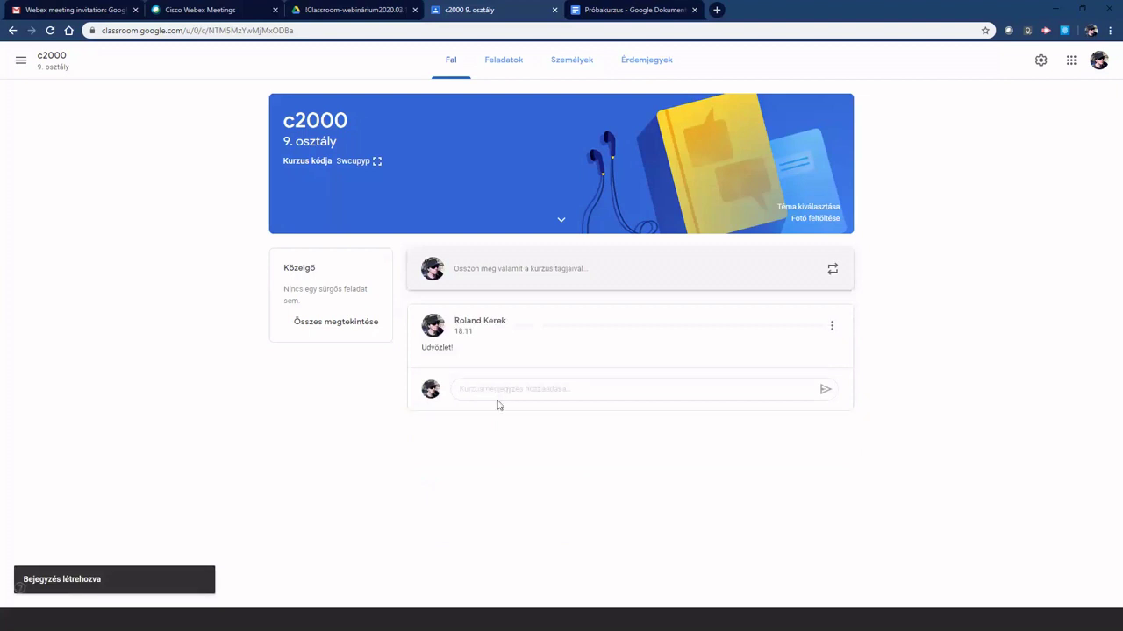
Look at the comment field under the announcement and the options of a new announcement, without posting anything
left_click(527, 391)
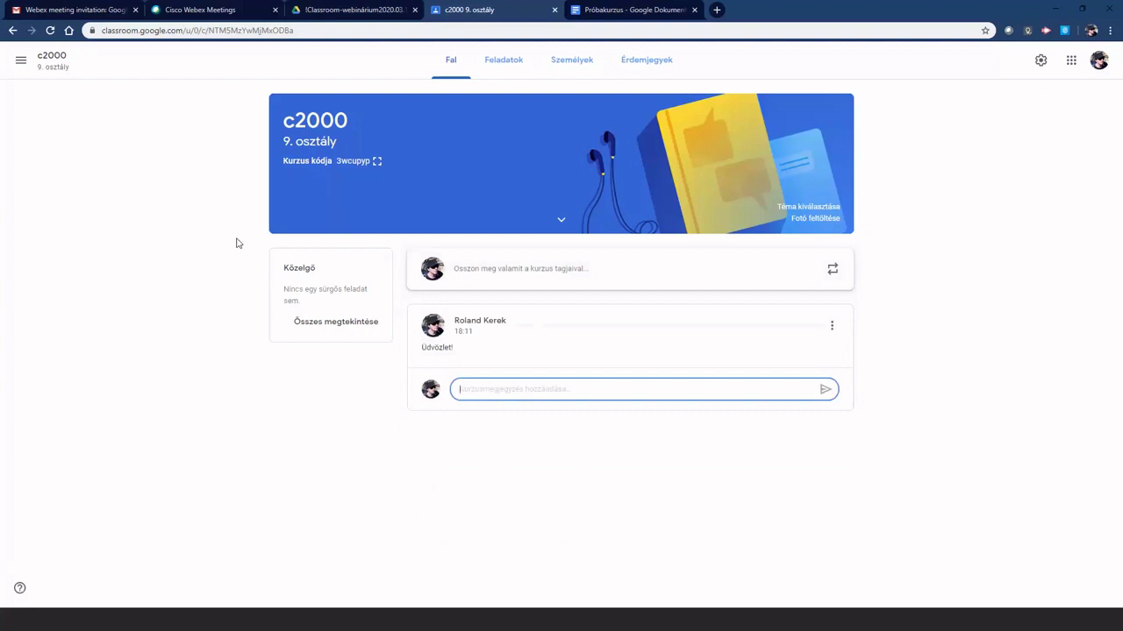
left_click(514, 270)
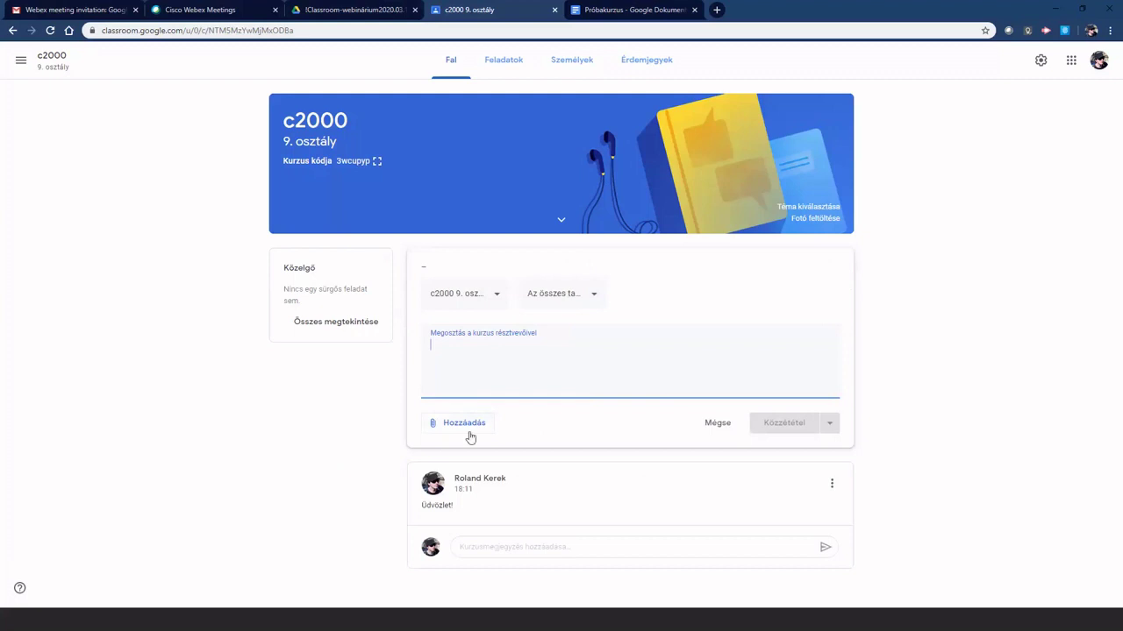
left_click(715, 428)
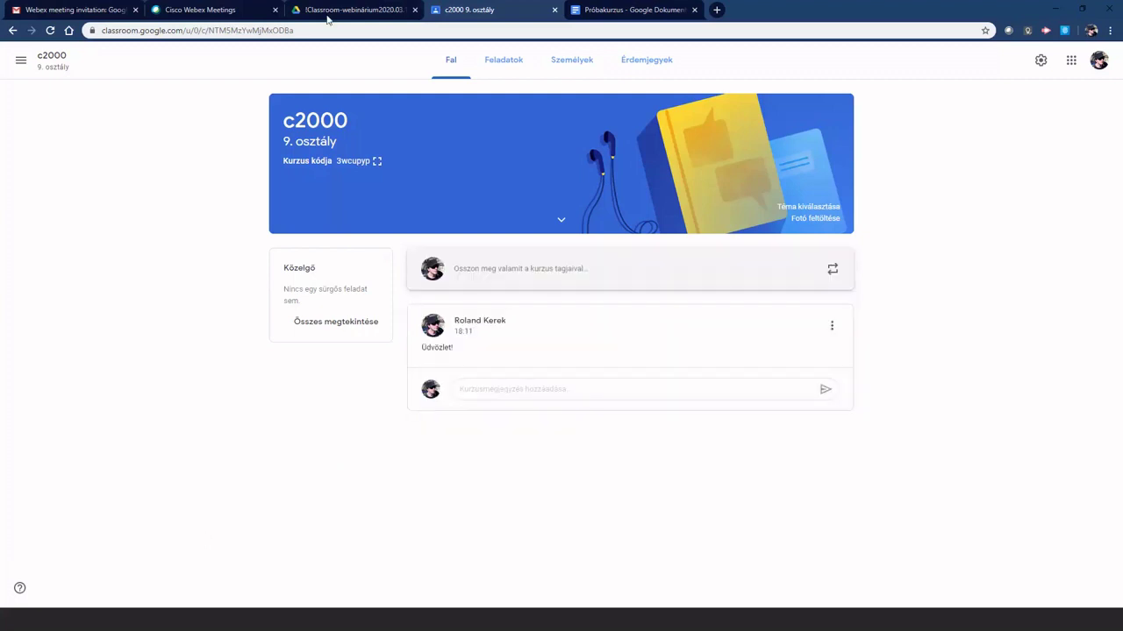
Open the c2000 course's Feladatok page and look over the types of coursework that can be created, without choosing one
left_click(519, 72)
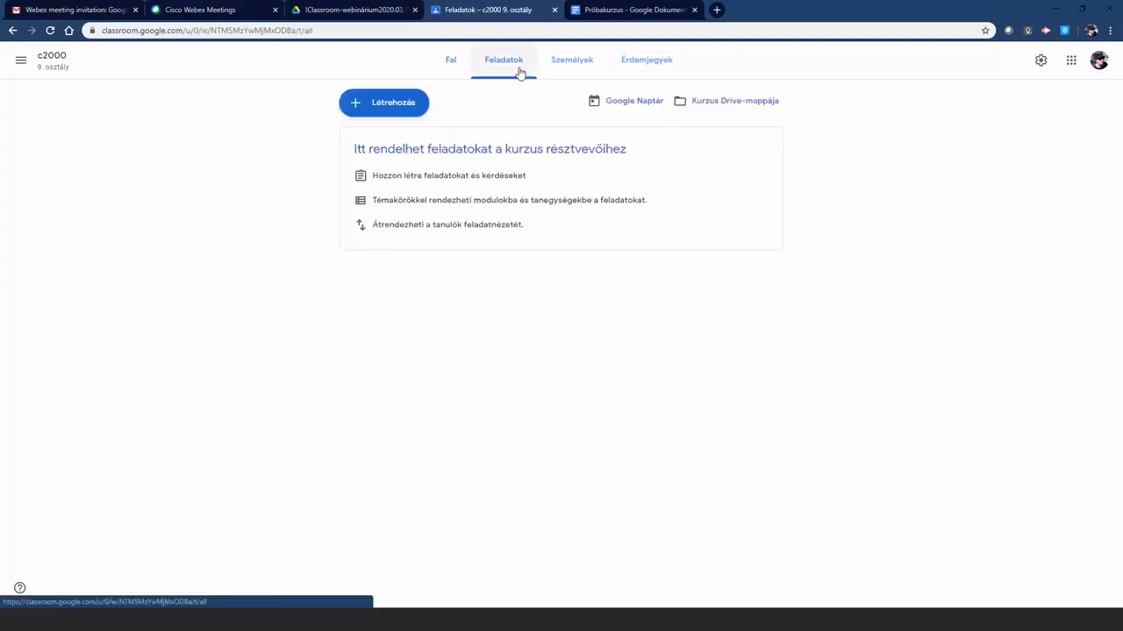
left_click(372, 106)
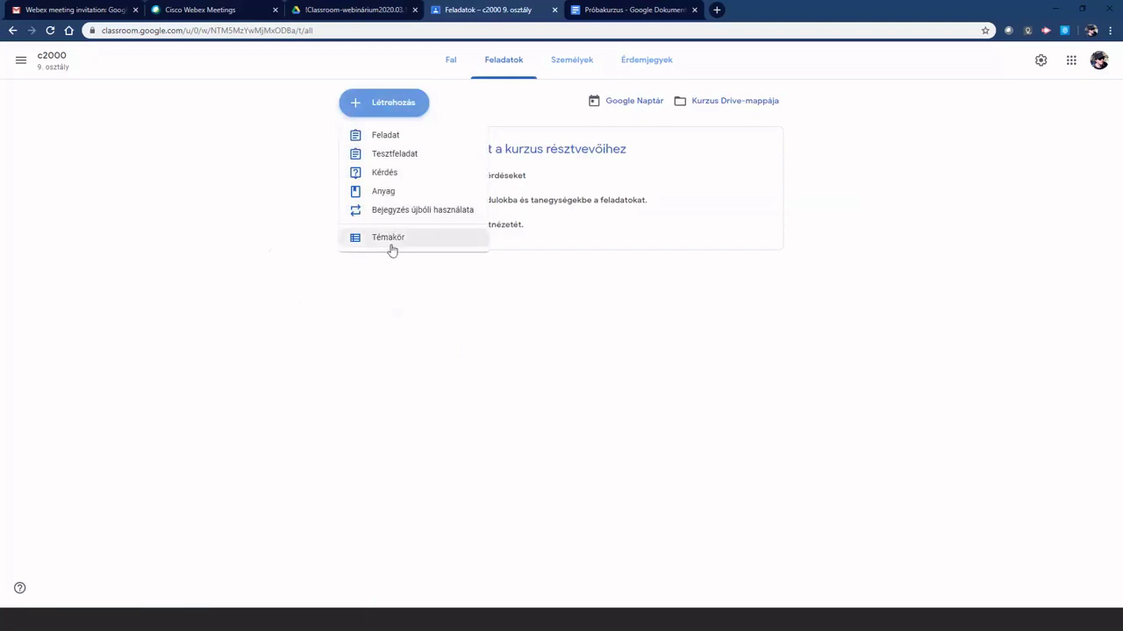
left_click(472, 399)
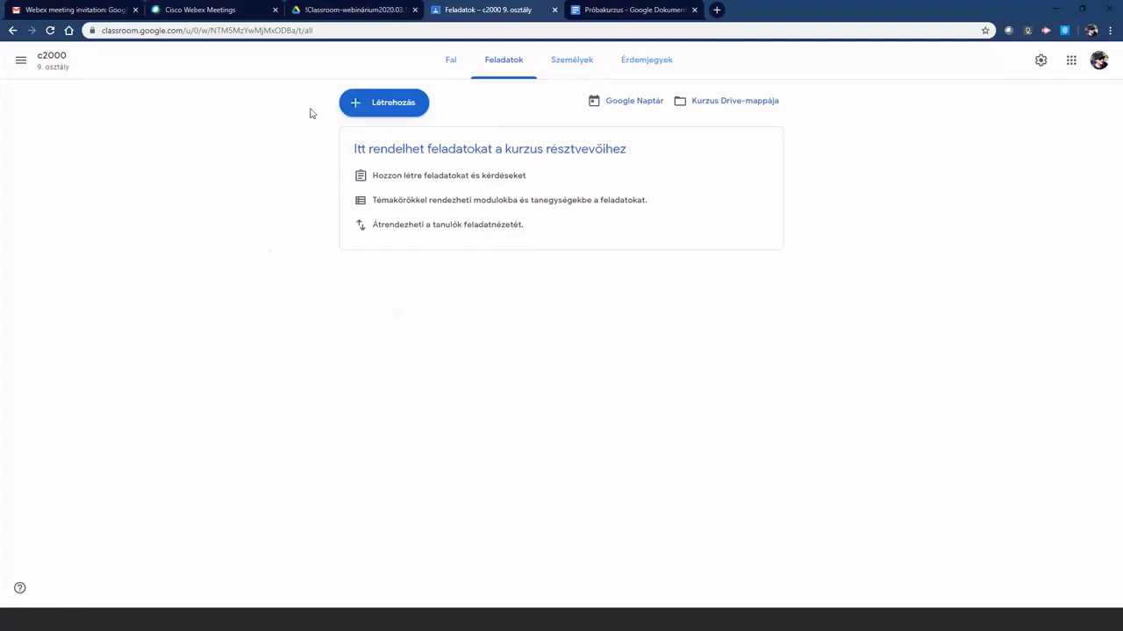
left_click(358, 109)
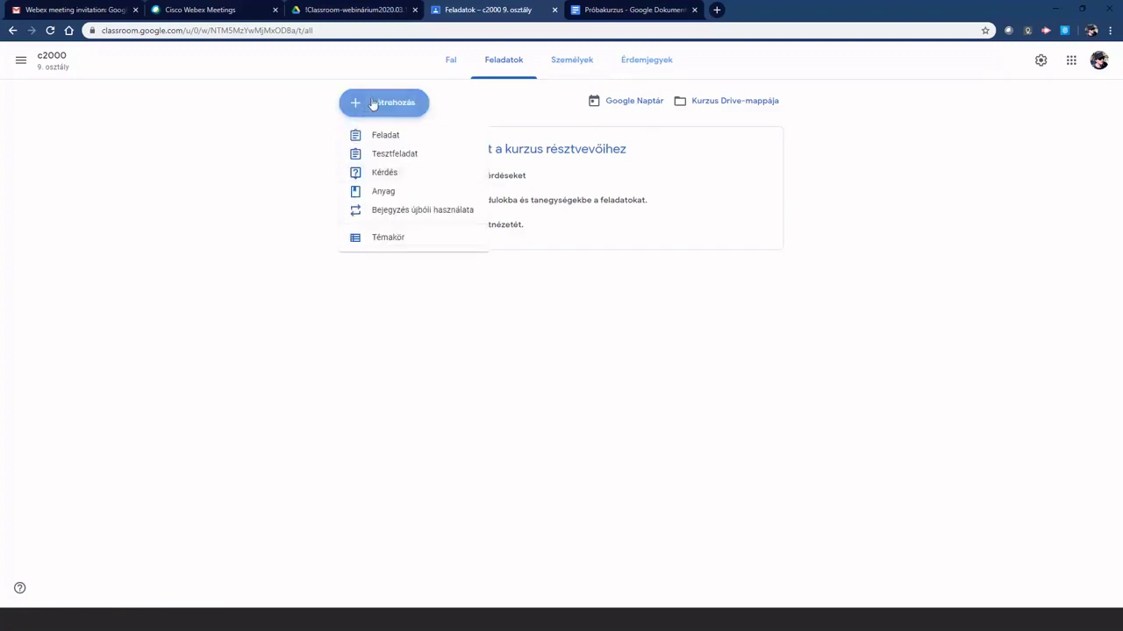
left_click(373, 104)
Review the course's full list of teachers and students on Személyek, and view the Érdemjegyek page
left_click(571, 68)
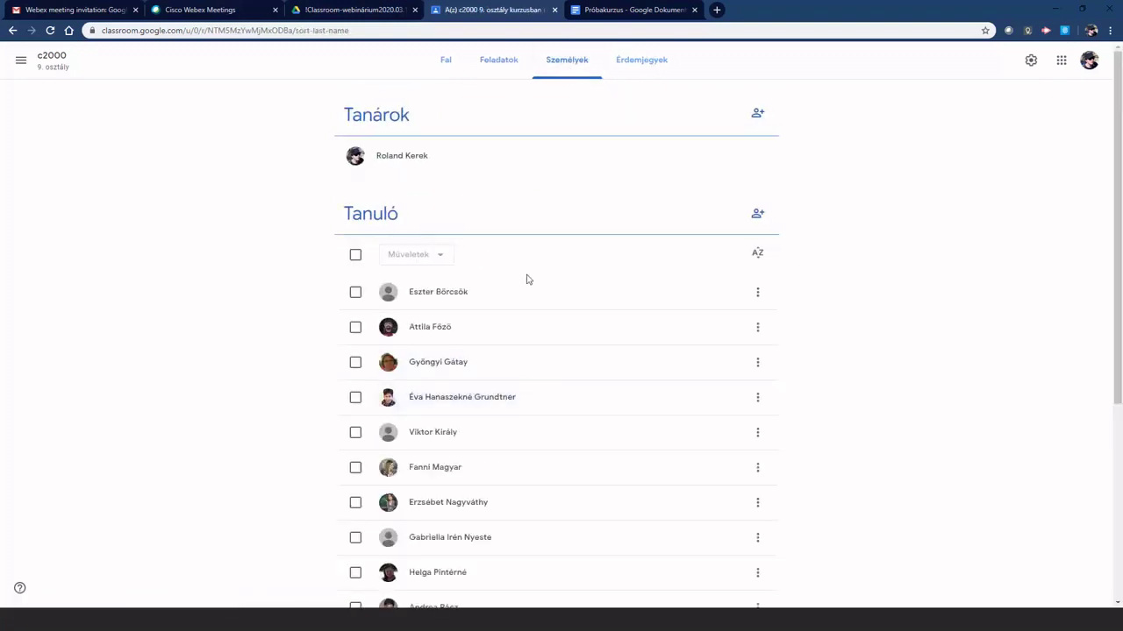
scroll(556, 442, "down", 4)
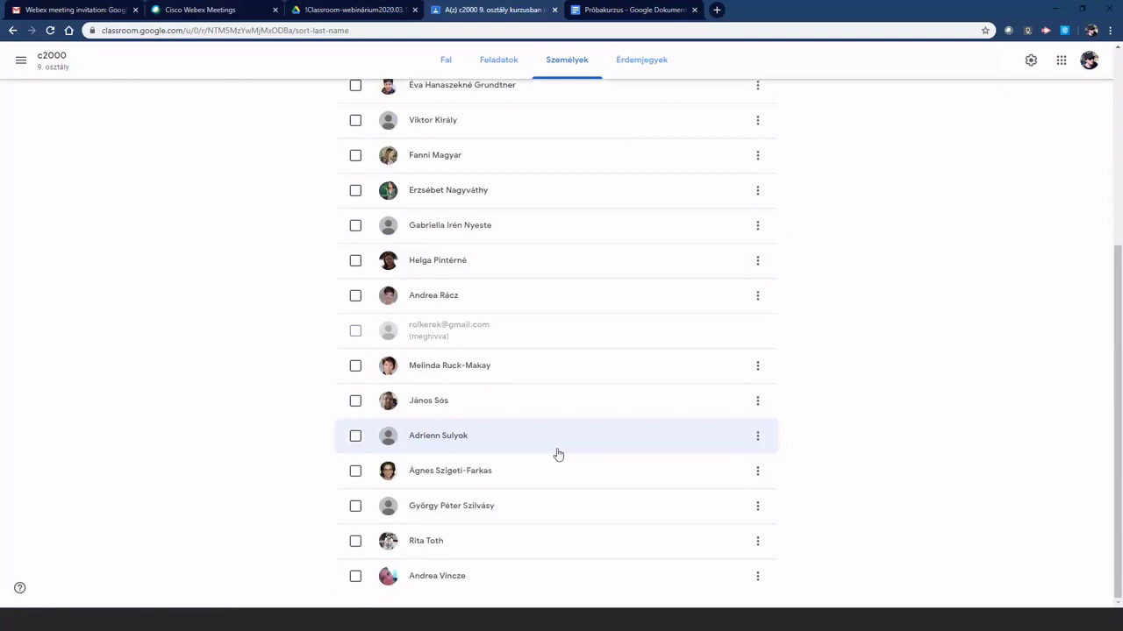
scroll(558, 456, "up", 4)
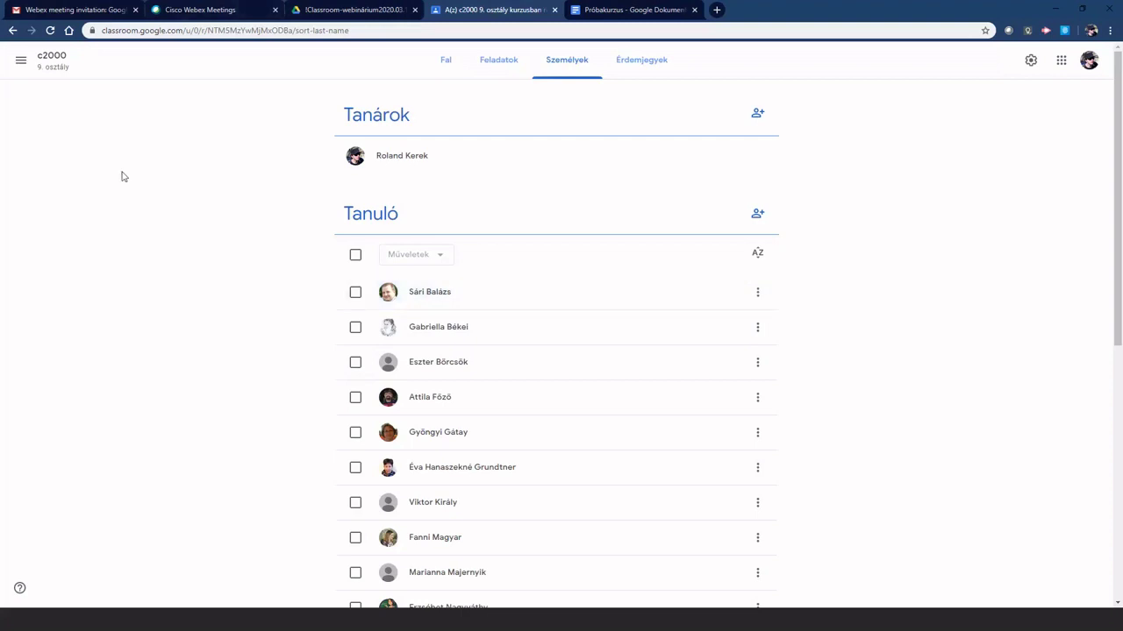
left_click(653, 63)
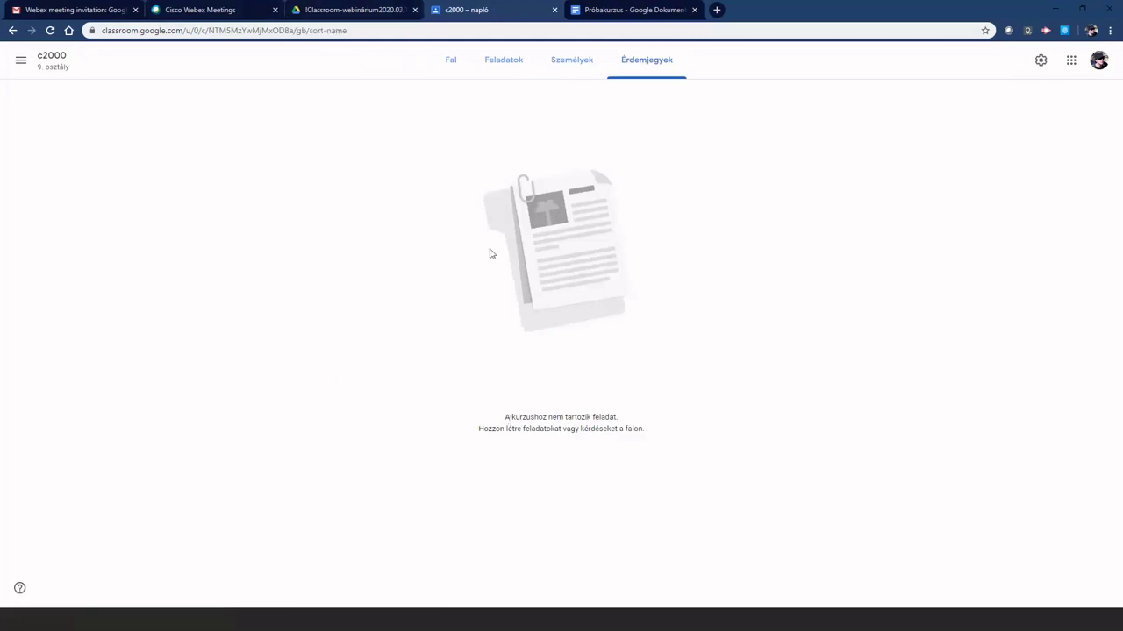
Start a new Feladat on the Feladatok page, titled "1. feladat" with the instructions "Oldd meg!"
left_click(504, 63)
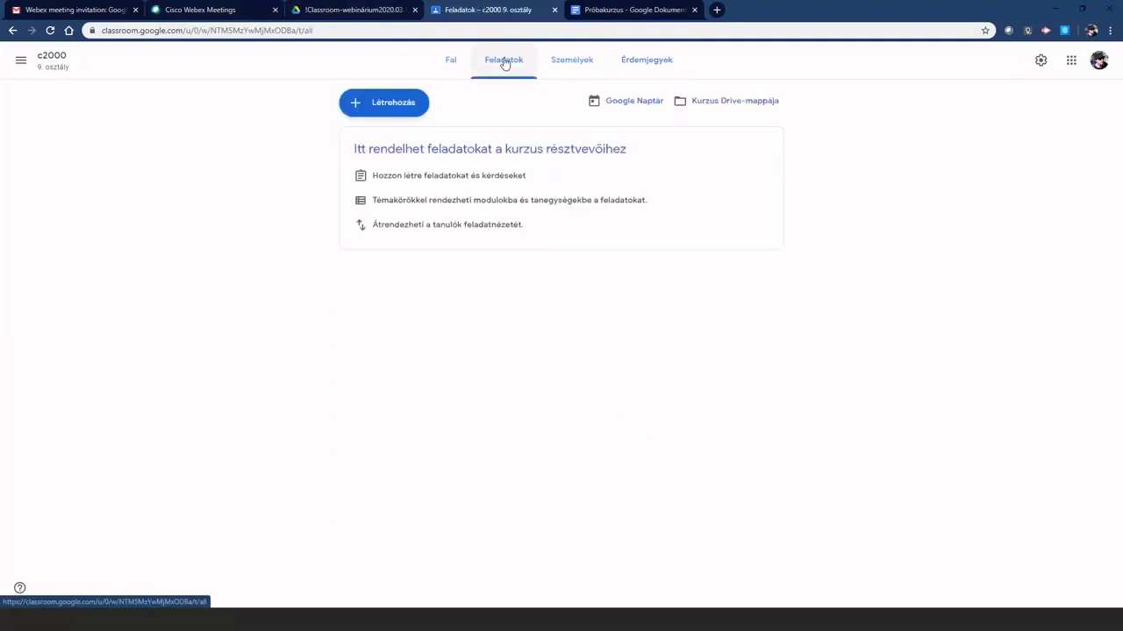
left_click(399, 107)
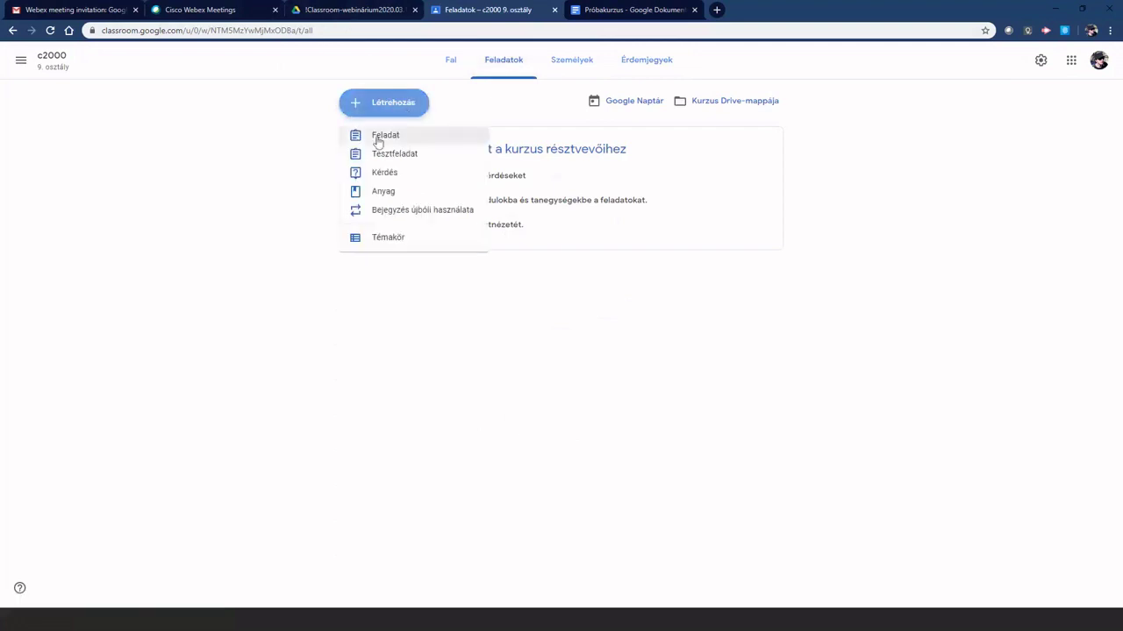
left_click(378, 142)
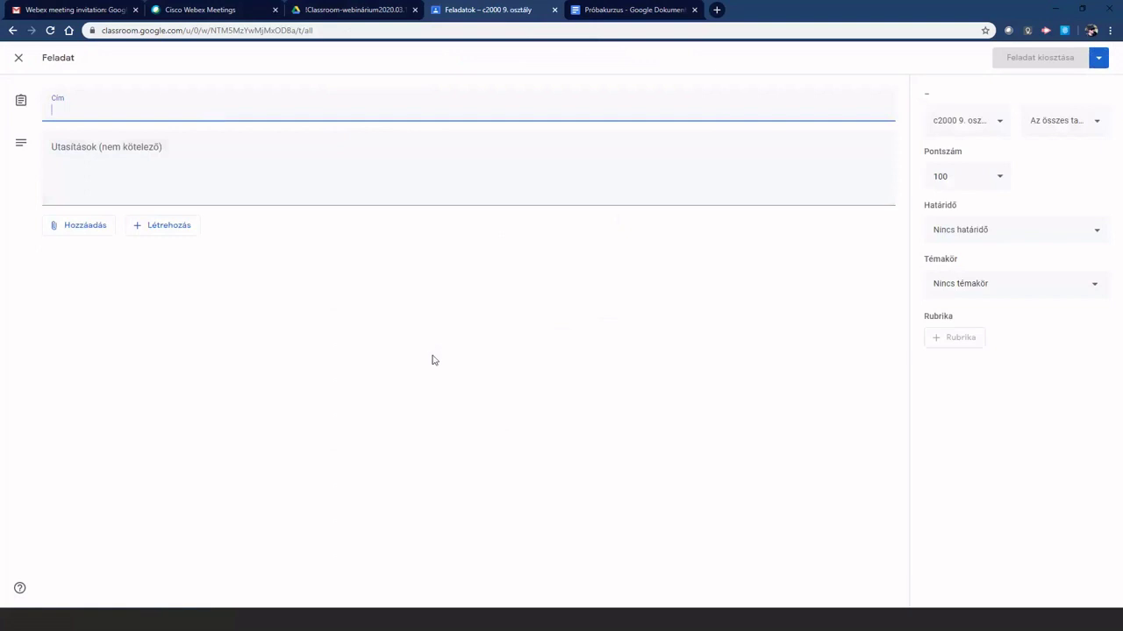
type("1. feladat")
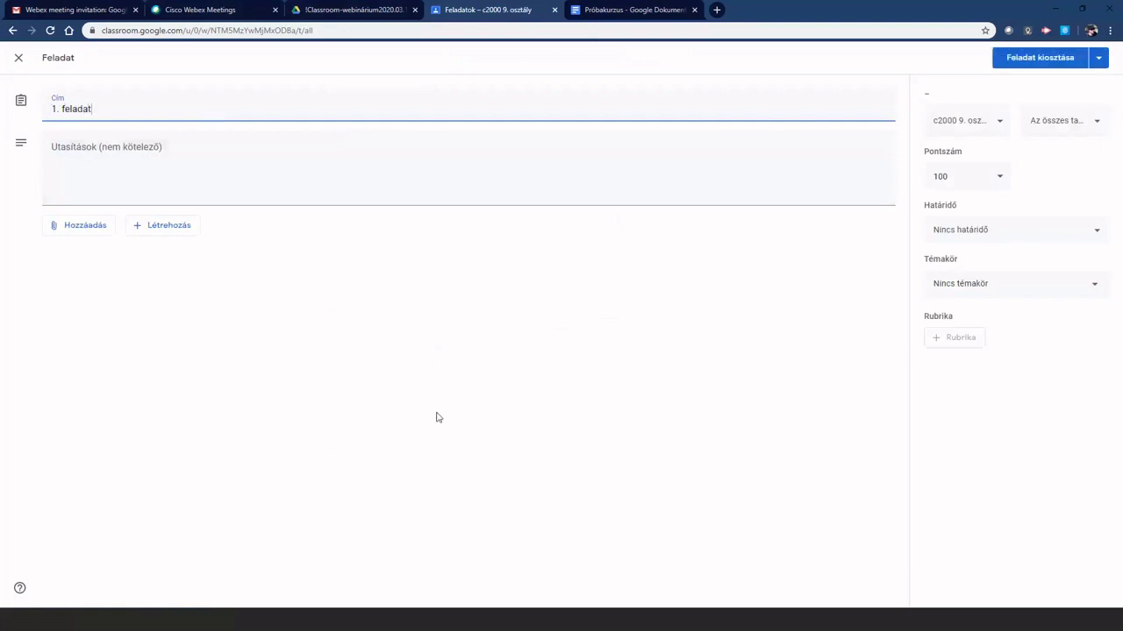
left_click(310, 179)
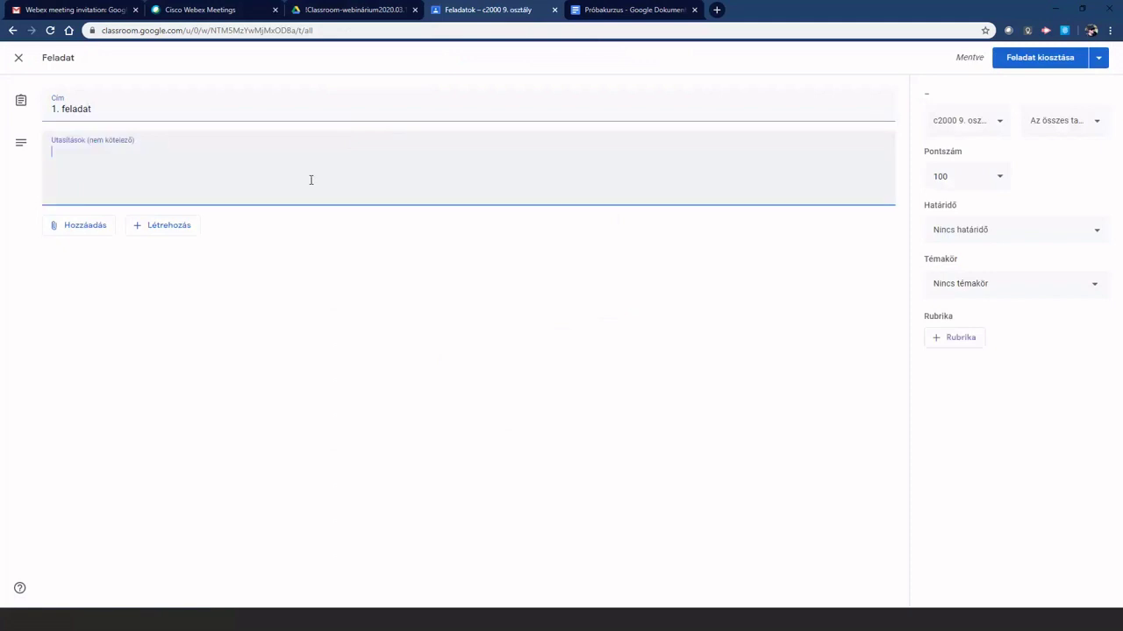
type("Oldd meg!")
Attach the document "A Nyugat - vazlat" from Google Drive to the assignment, shared as "A tanulók megtekinthetik a fájlt"
left_click(78, 226)
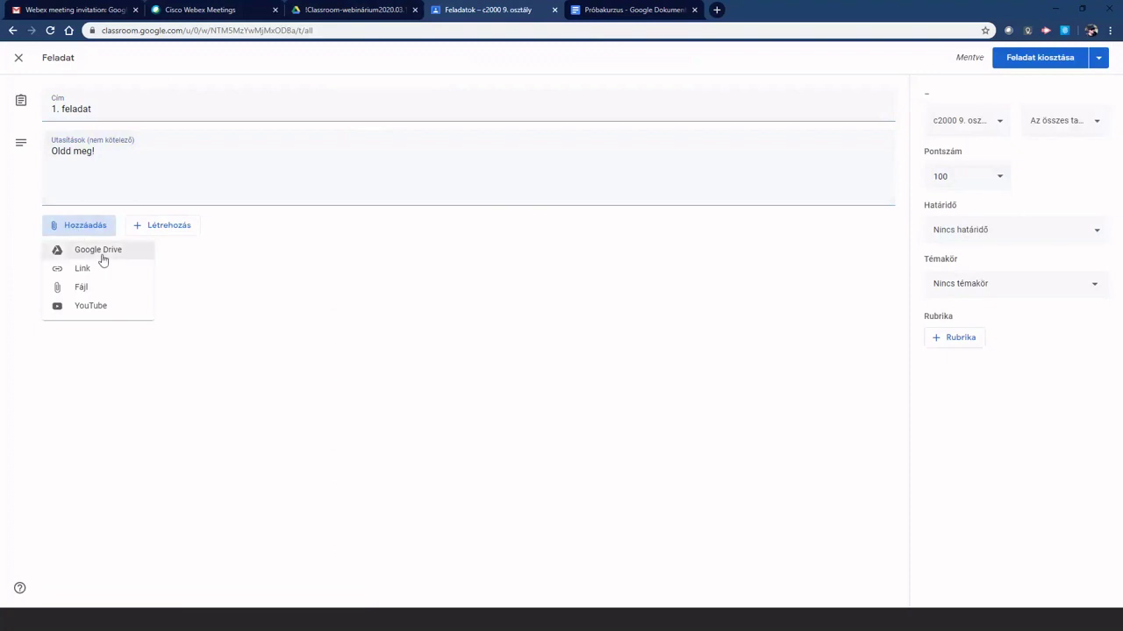
left_click(101, 254)
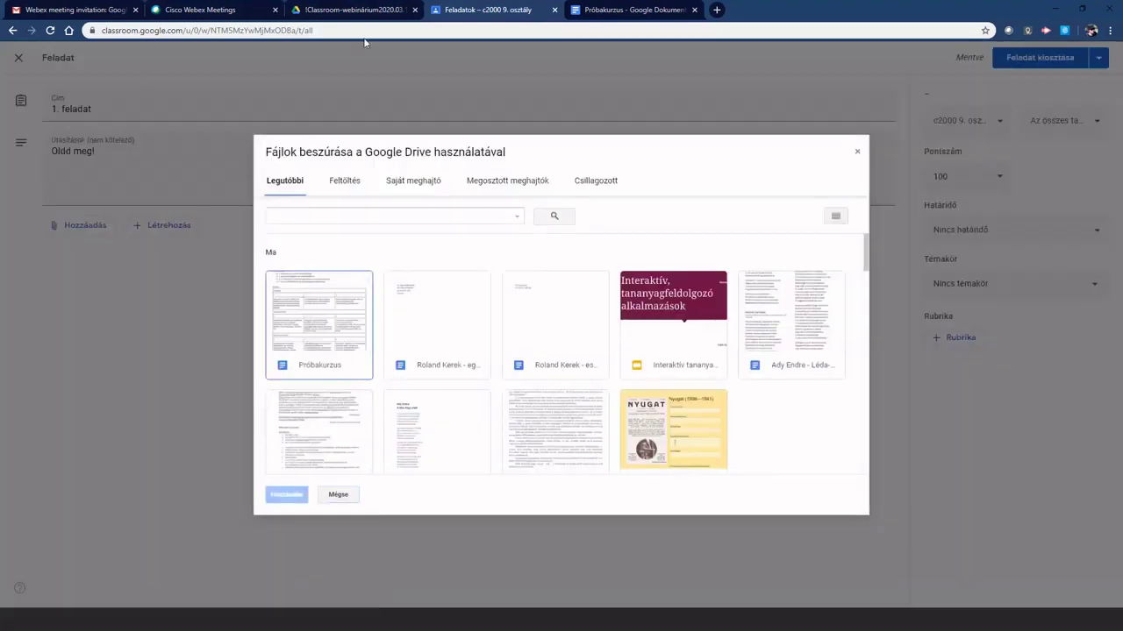
left_click(662, 391)
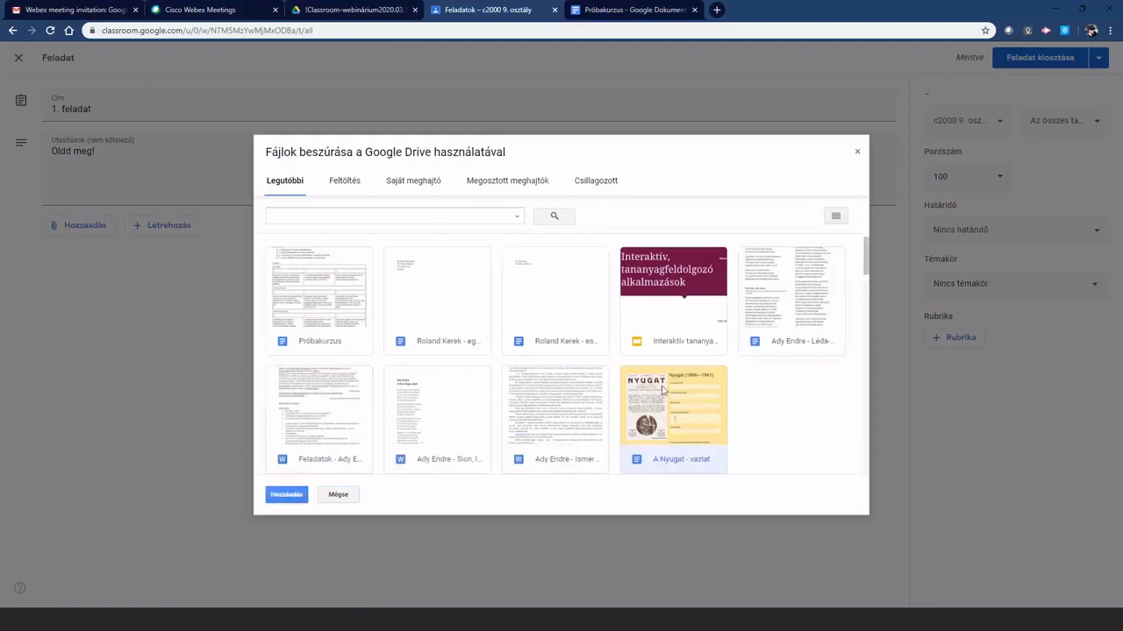
double_click(664, 392)
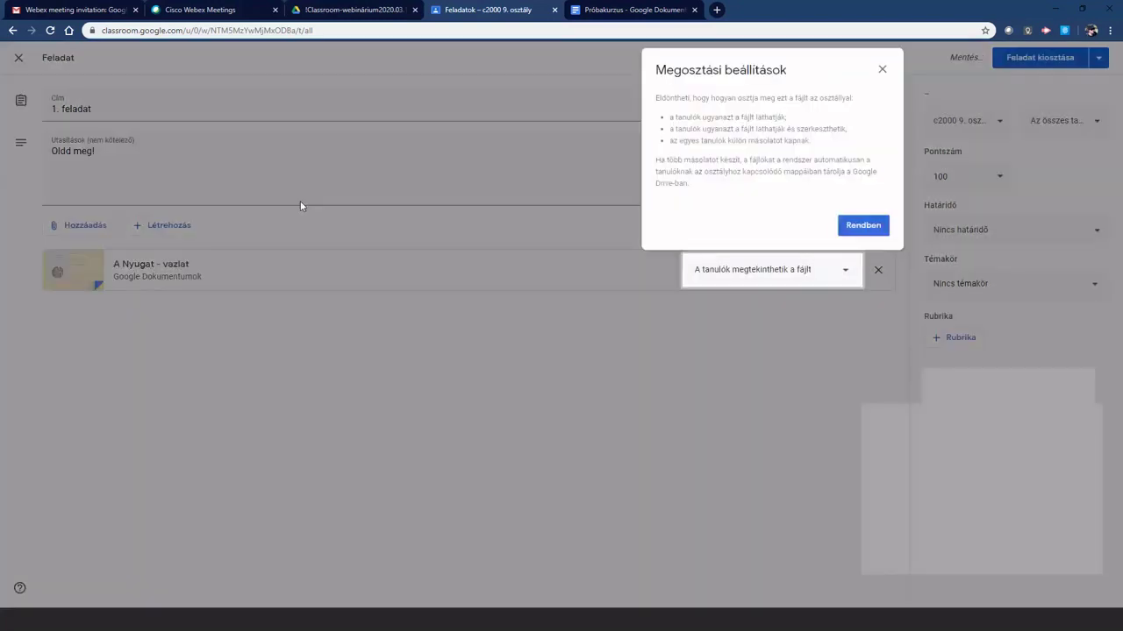
left_click(859, 227)
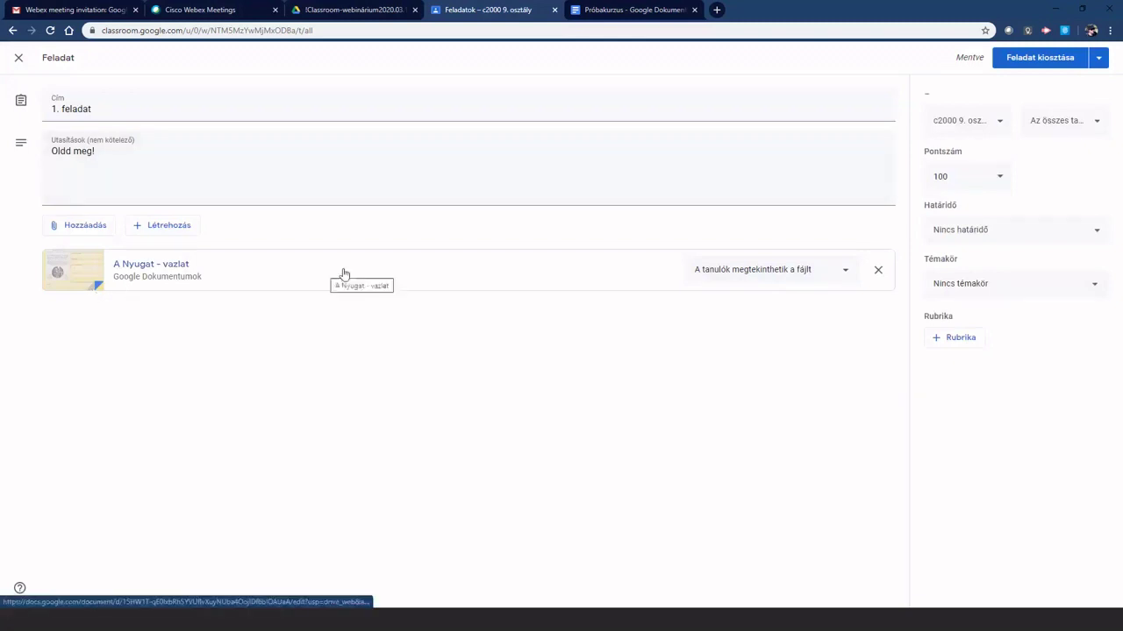
left_click(771, 280)
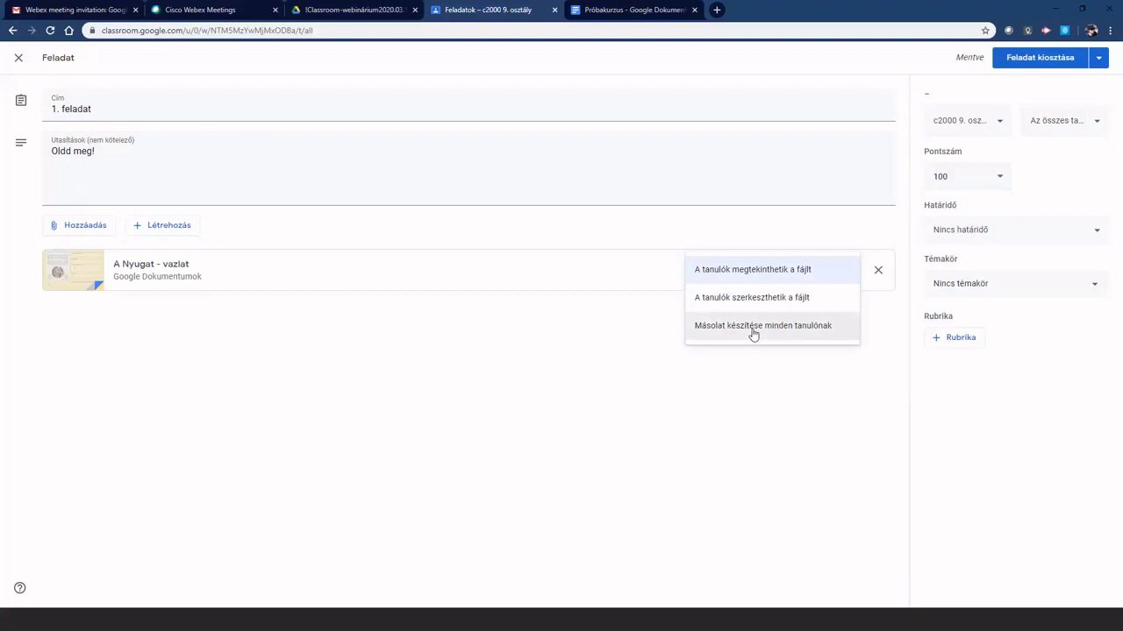
left_click(713, 274)
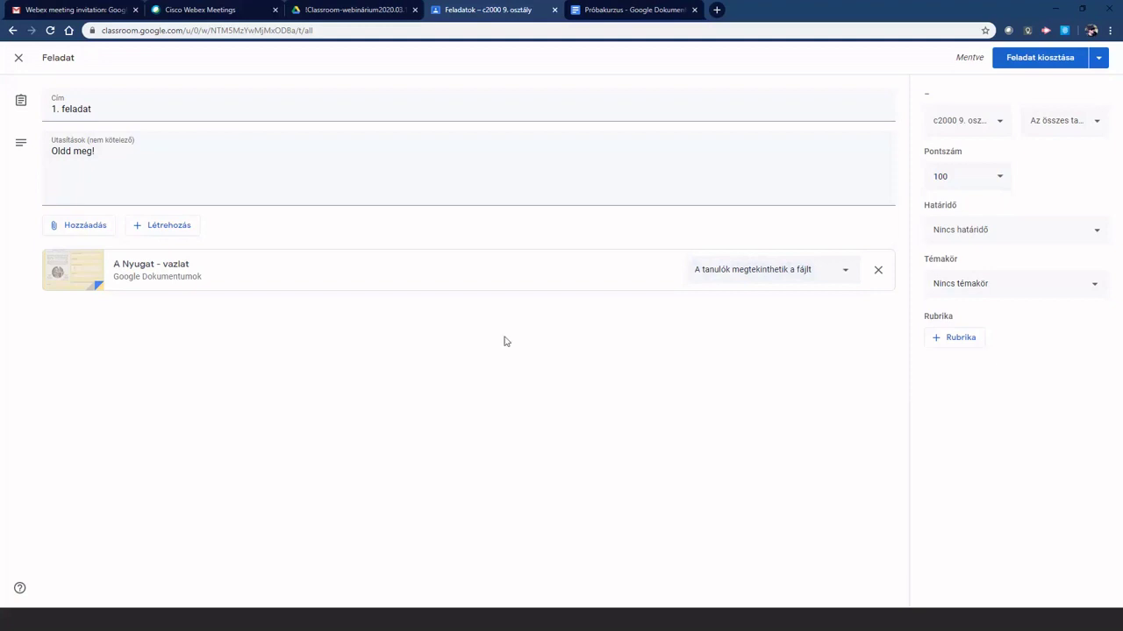
Examine the assignment's attachment sources, the file types that can be created for it and the courses it can be assigned to
left_click(82, 230)
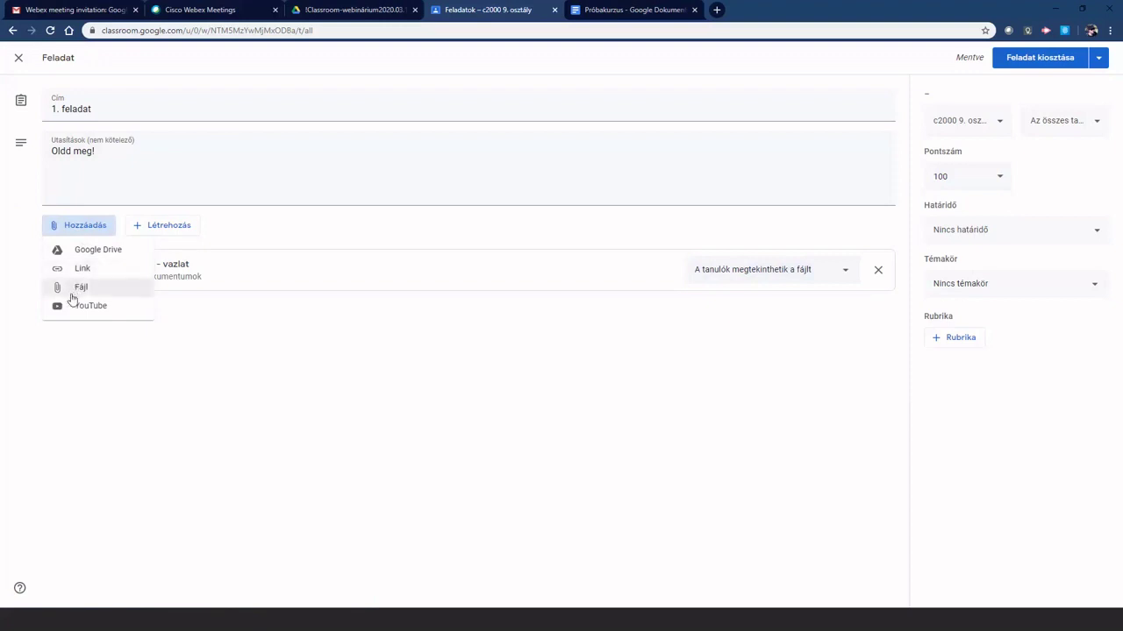
left_click(63, 226)
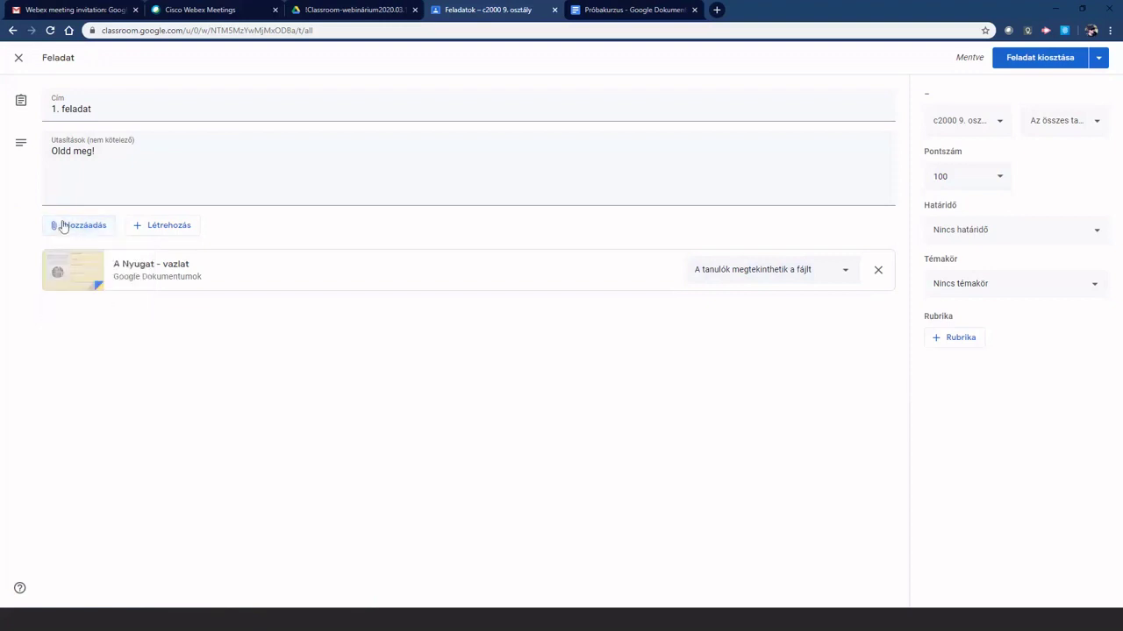
left_click(158, 225)
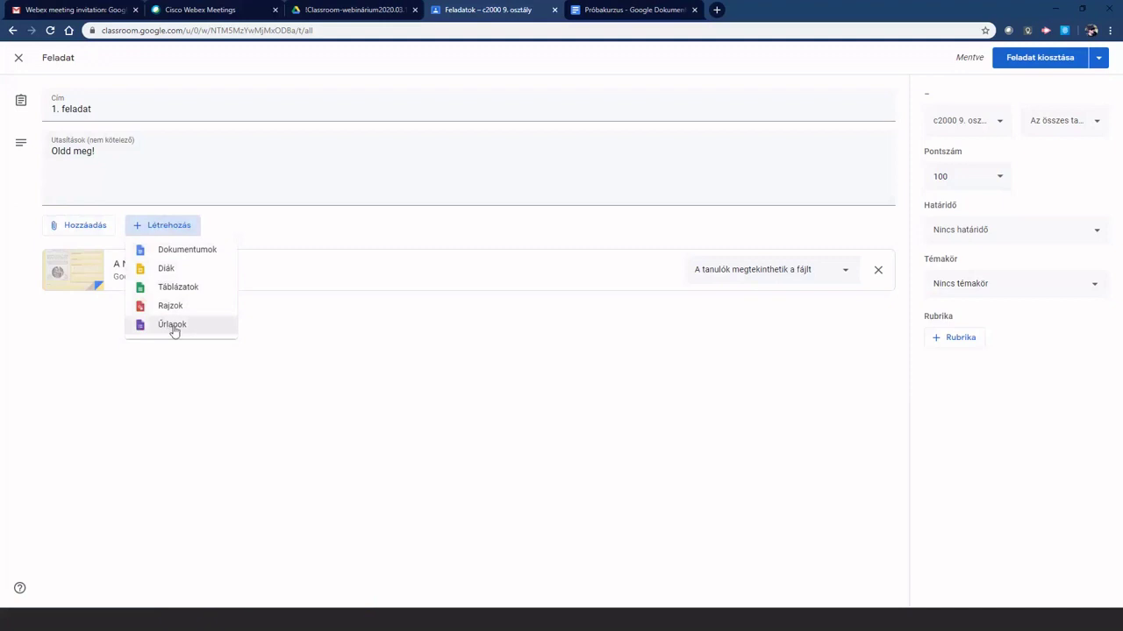
left_click(150, 225)
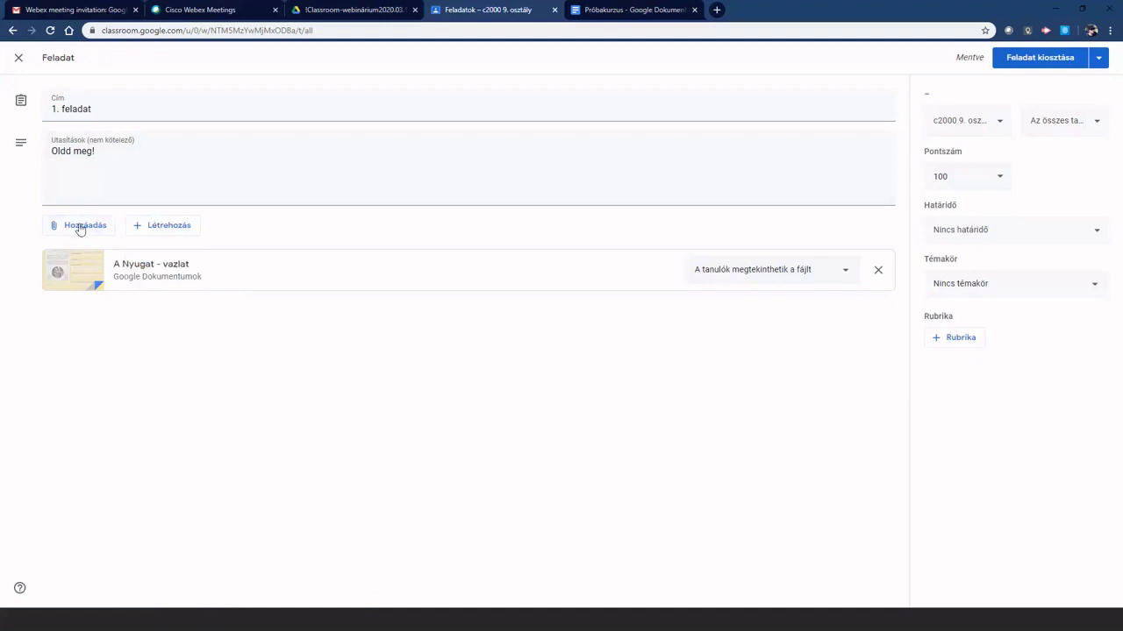
left_click(80, 226)
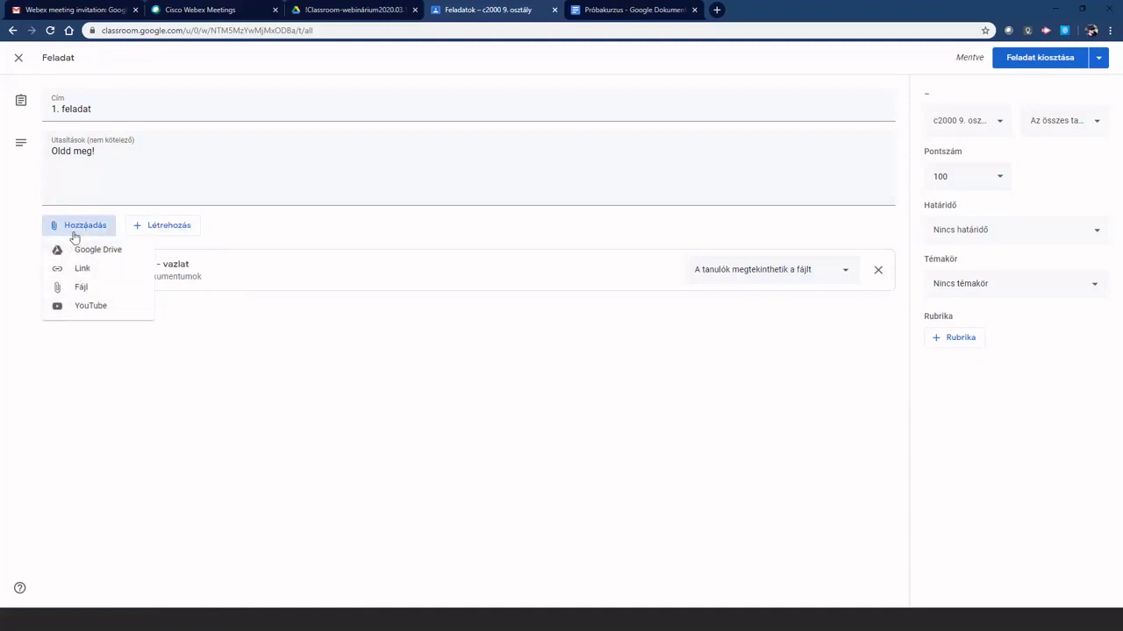
left_click(77, 232)
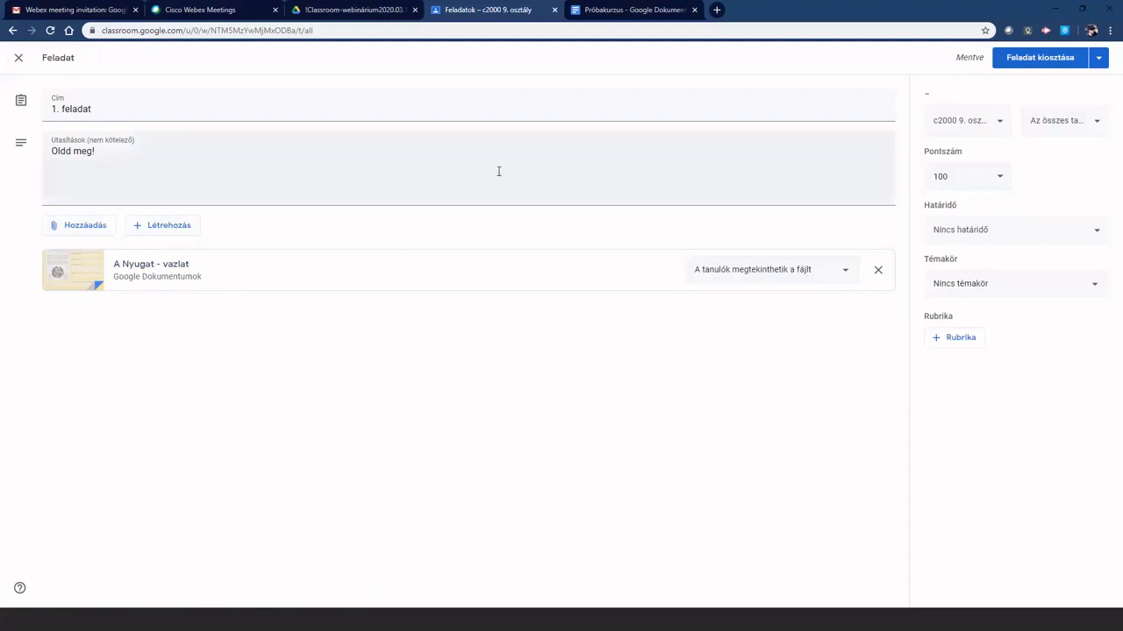
left_click(1002, 123)
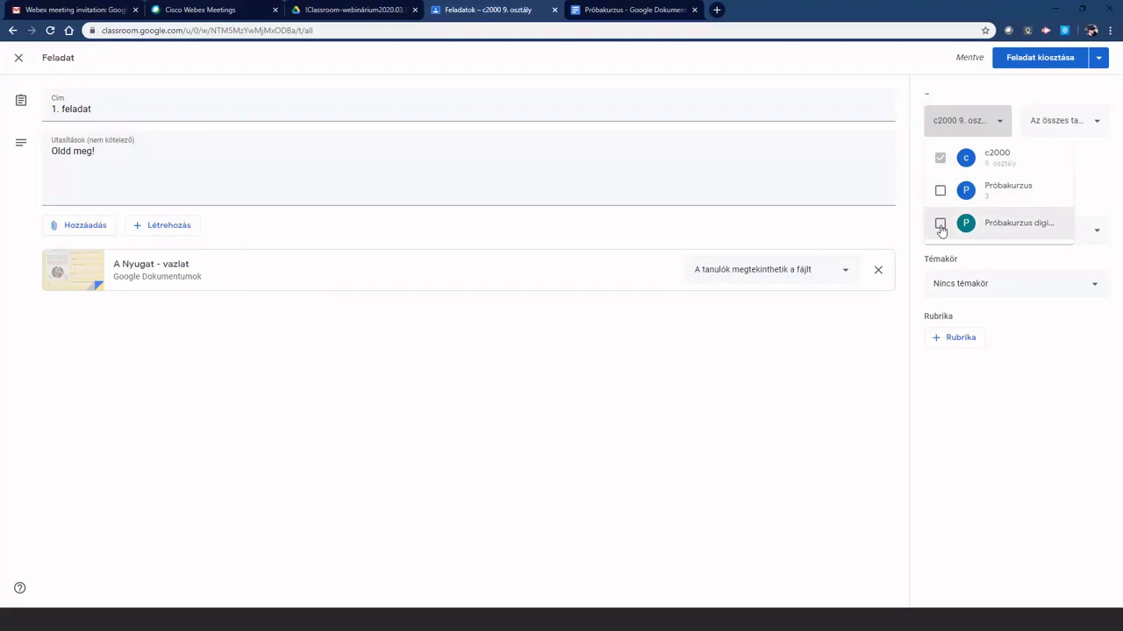
left_click(997, 125)
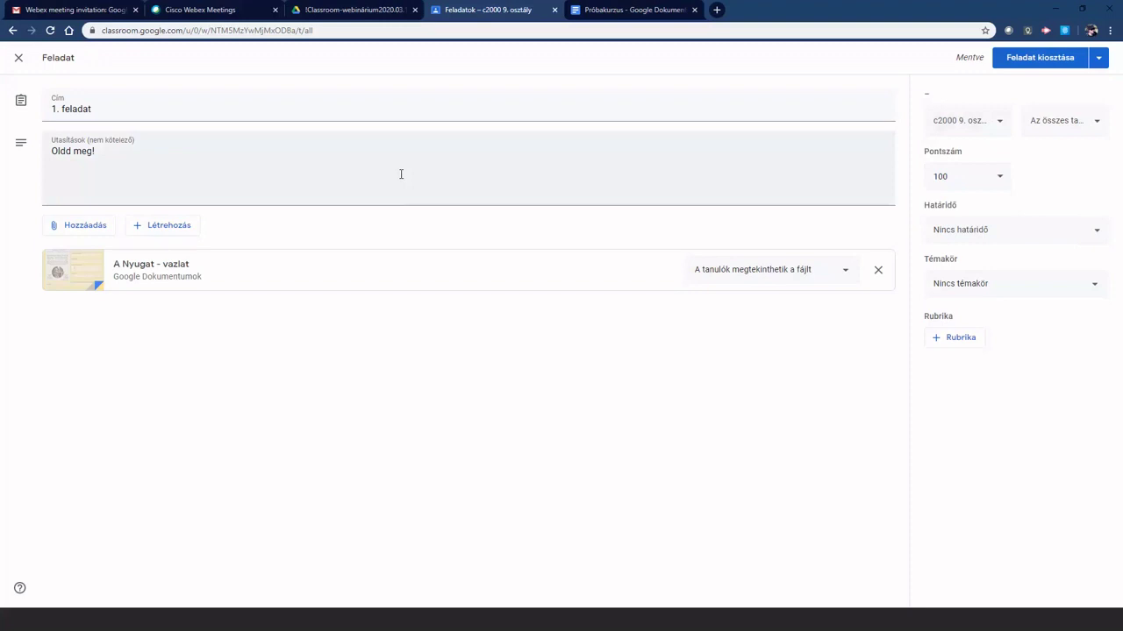
Limit the assignment's recipients to the first four students in the list, and switch back to Az összes tanuló
left_click(1096, 122)
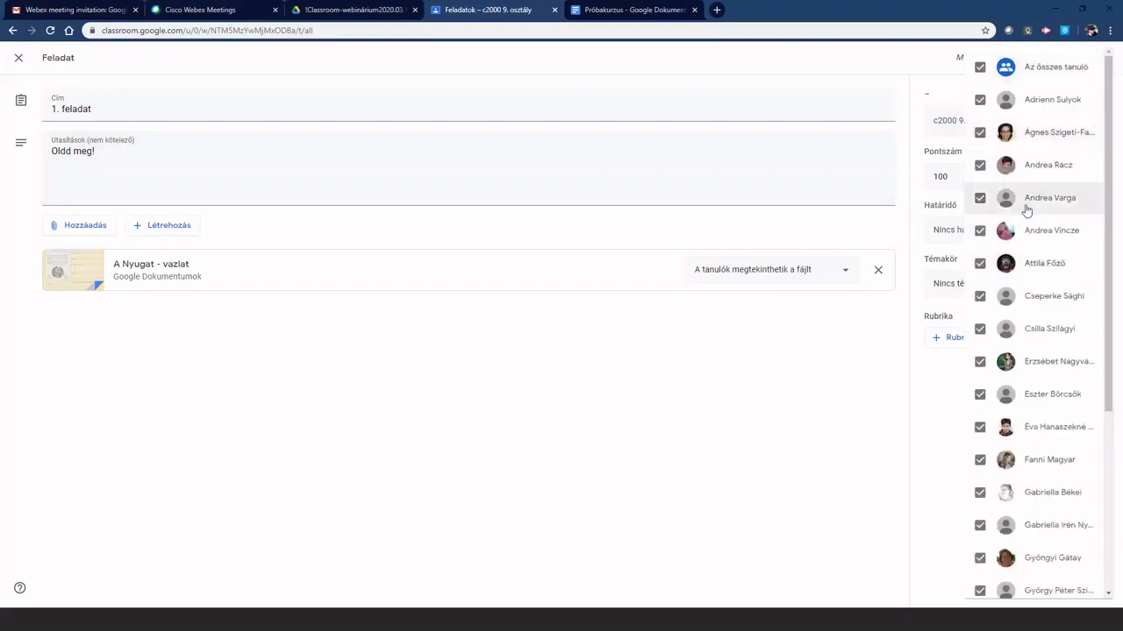
scroll(1033, 291, "down", 3)
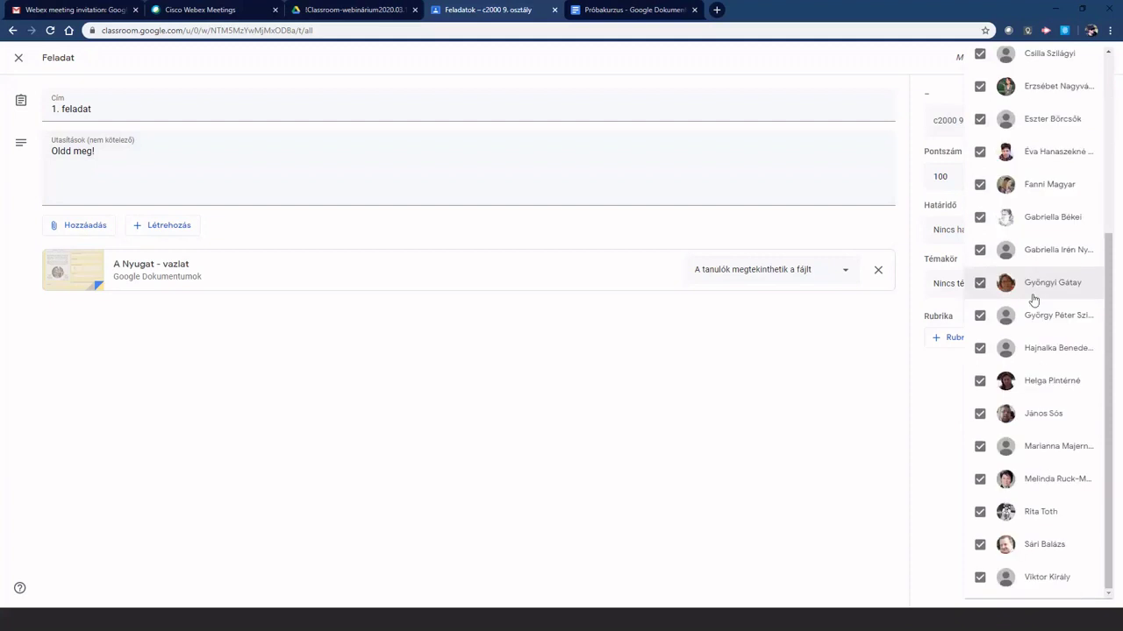
scroll(1031, 298, "up", 3)
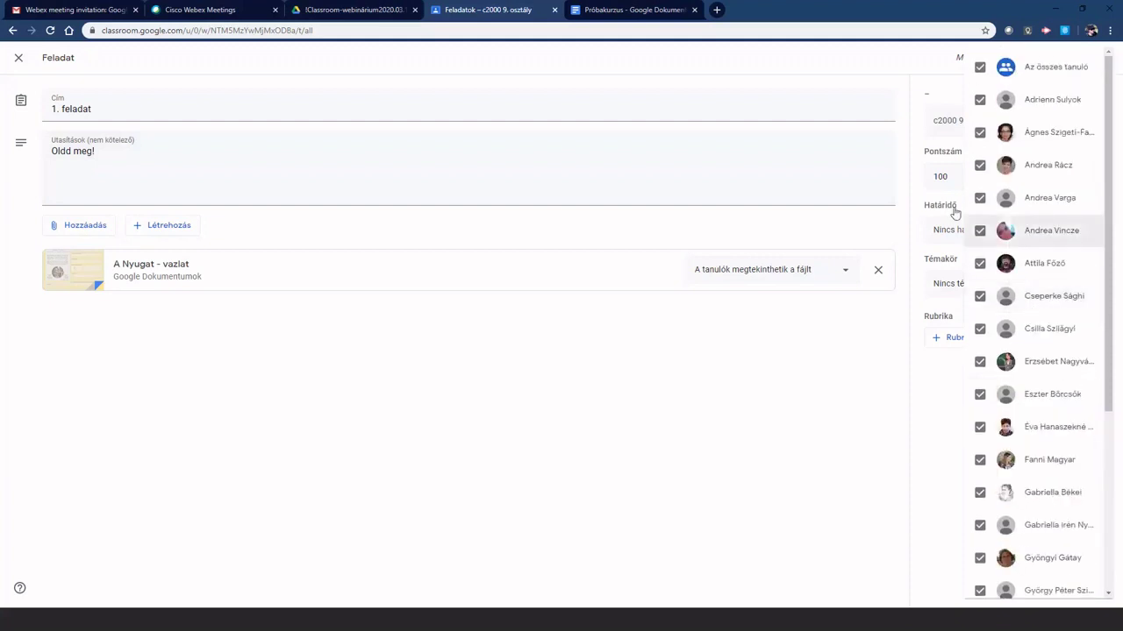
left_click(981, 69)
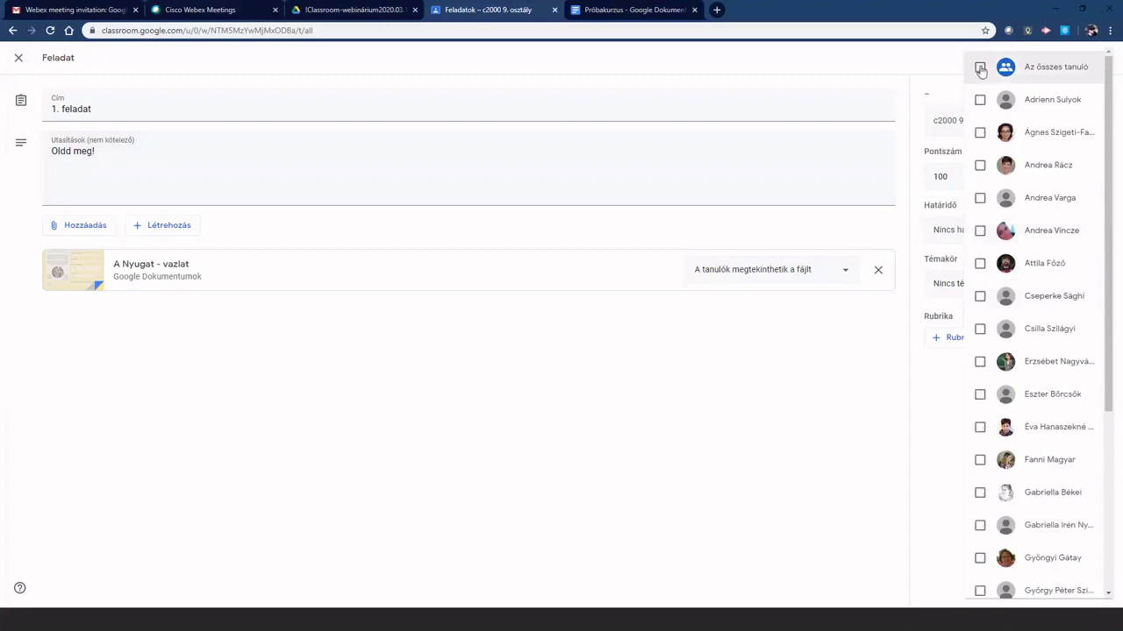
left_click(980, 99)
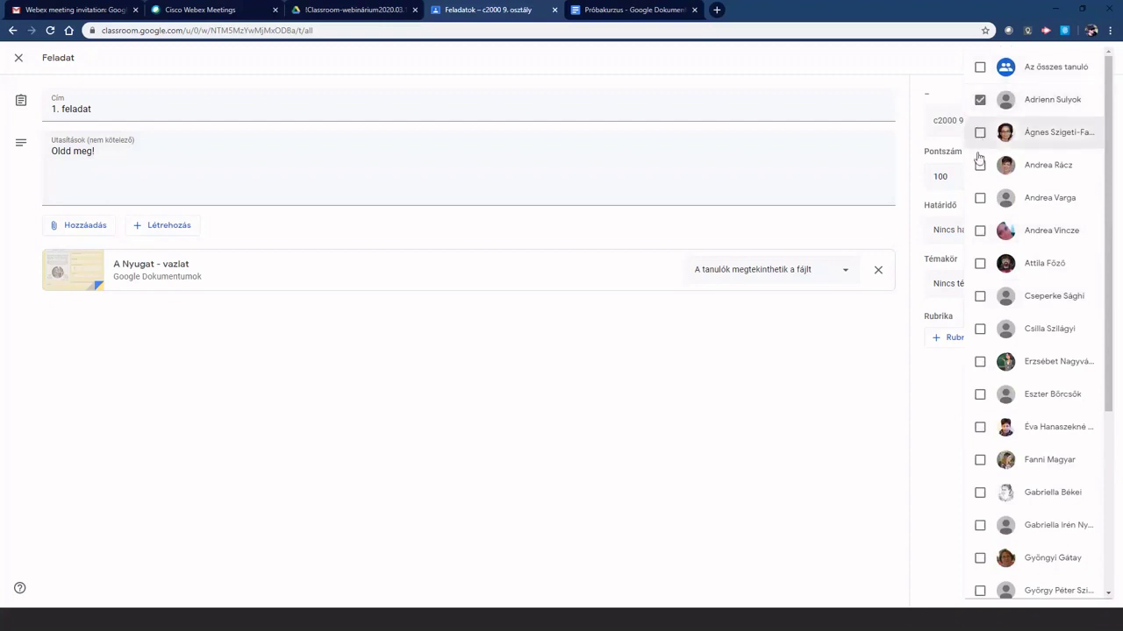
left_click(979, 132)
left_click(979, 166)
left_click(980, 198)
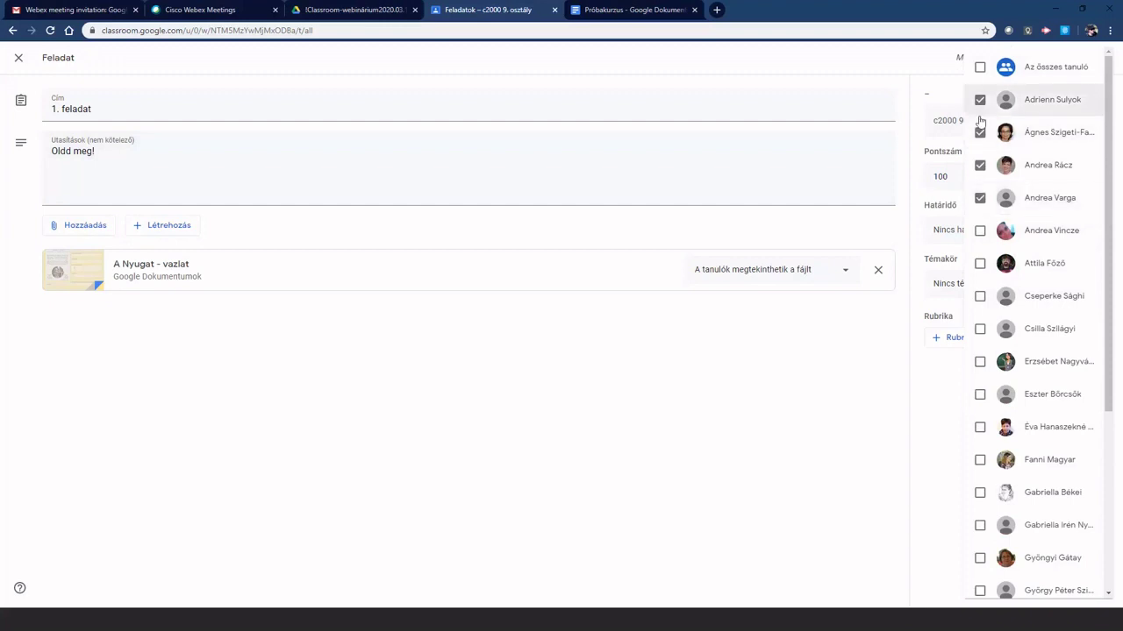
left_click(980, 164)
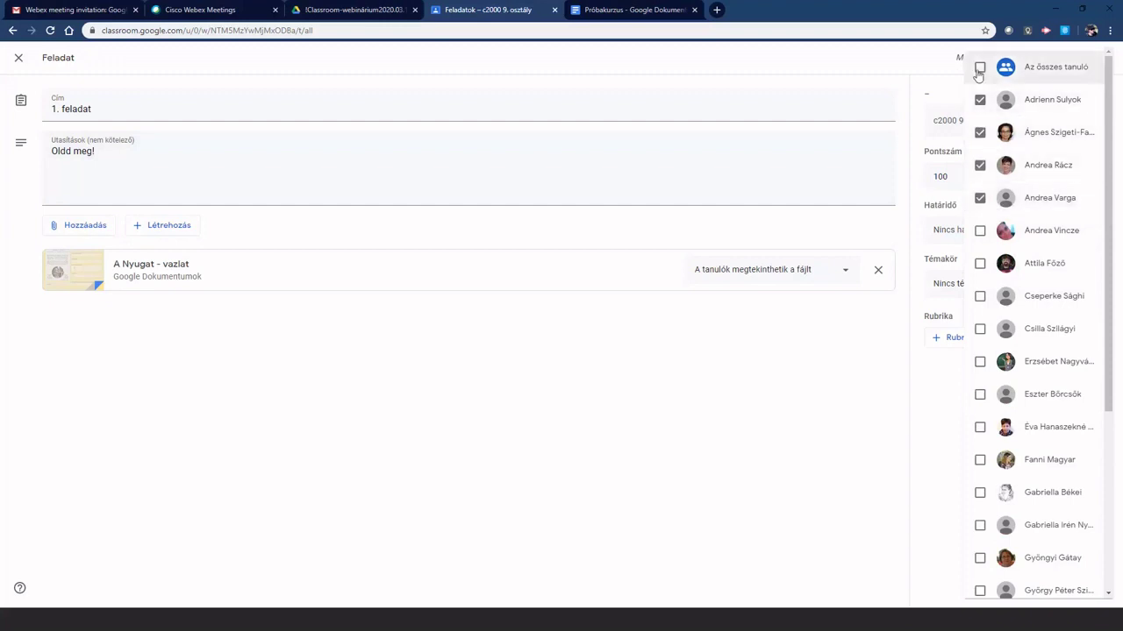
left_click(980, 68)
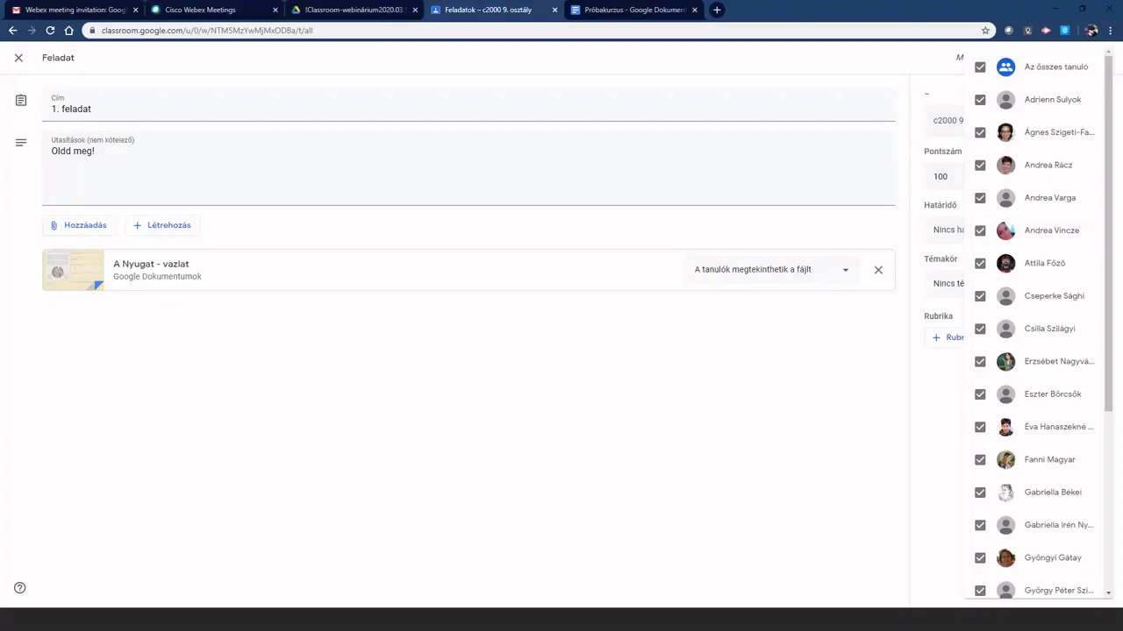
left_click(874, 63)
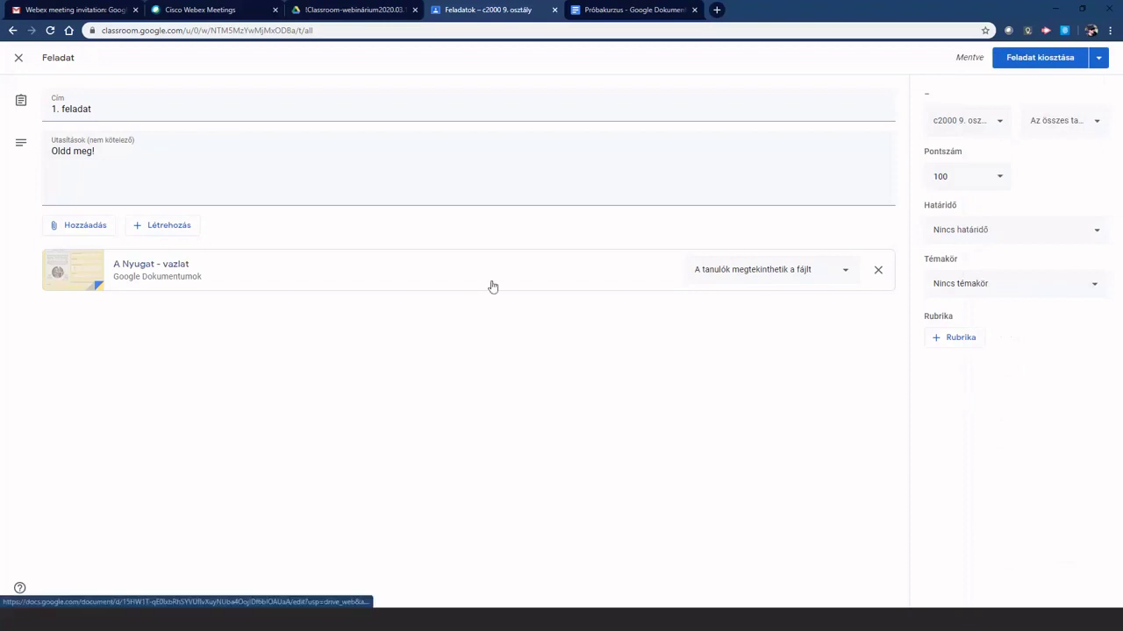
Examine the grading choices available for the assignment's Pontszám
left_click(1000, 186)
left_click(1000, 185)
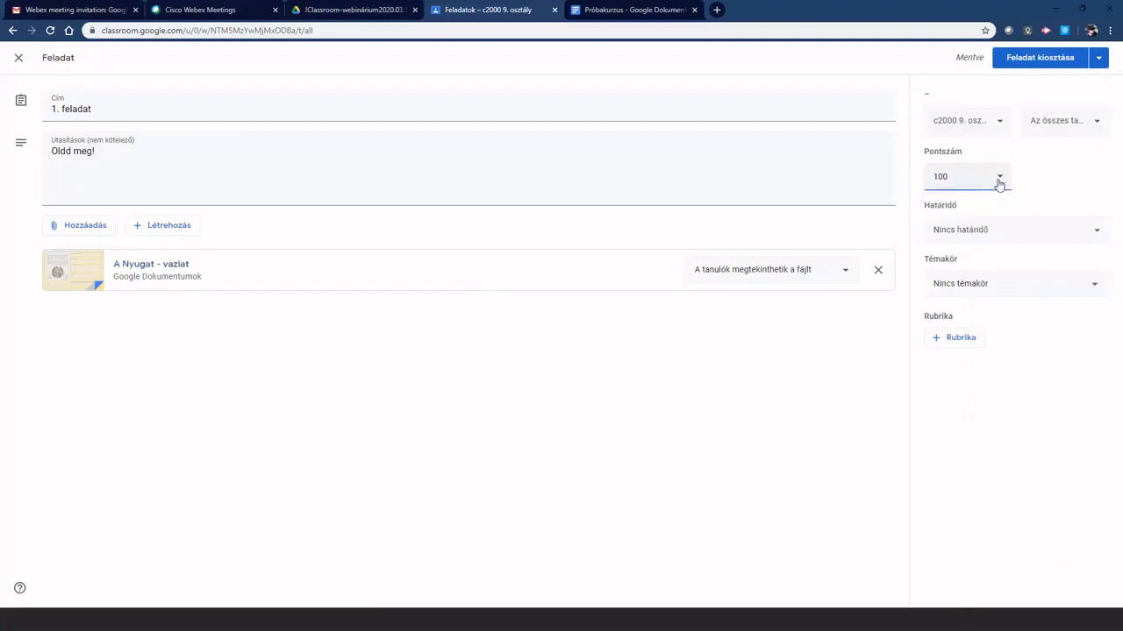
left_click(999, 184)
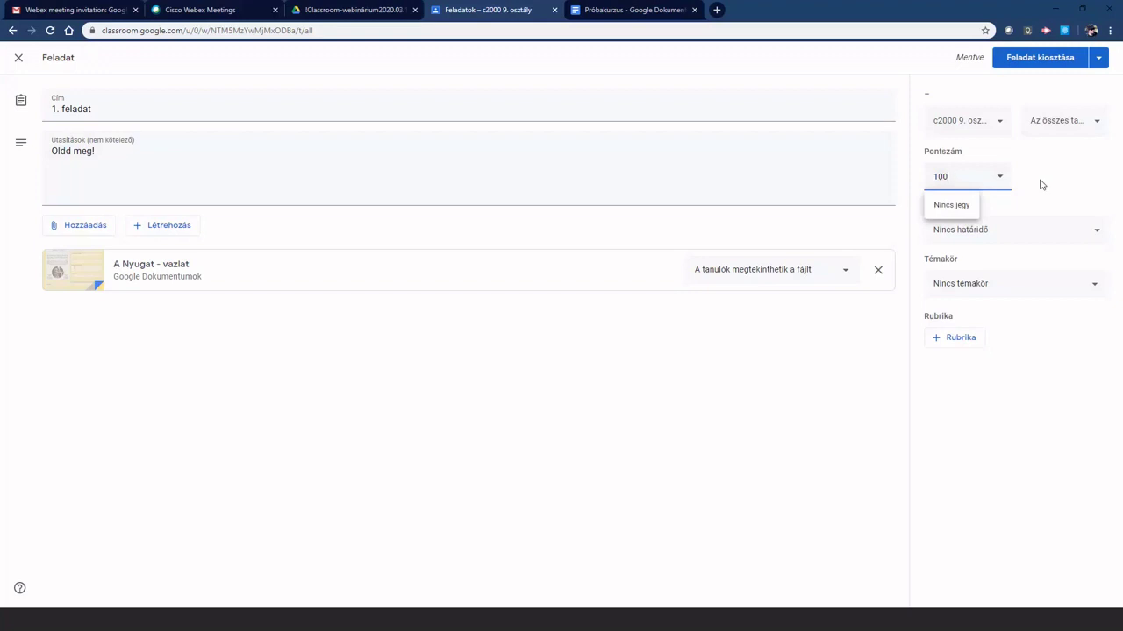
left_click(1042, 185)
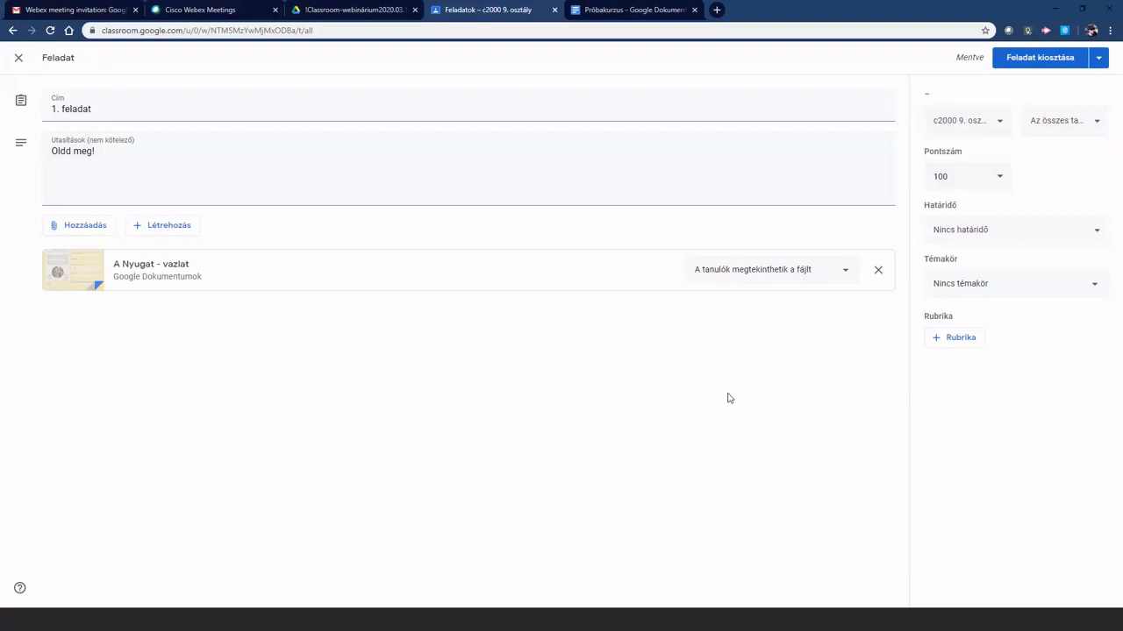
Set the assignment's Határidő to 2020. márc. 13. at 23:59, and clear that deadline again
left_click(987, 231)
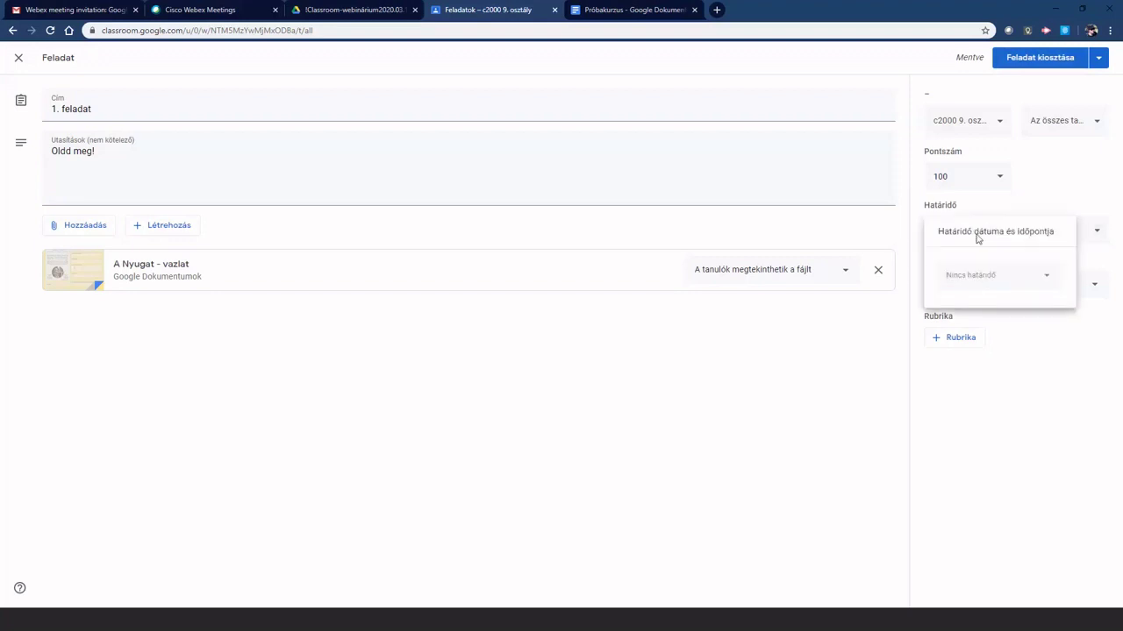
left_click(968, 274)
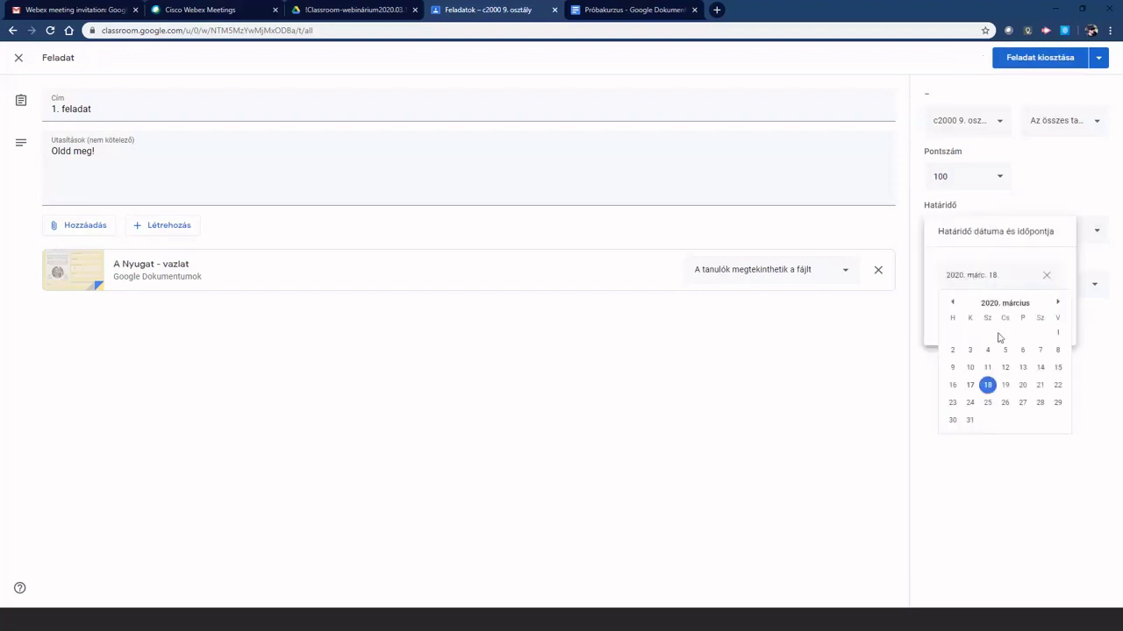
left_click(1022, 367)
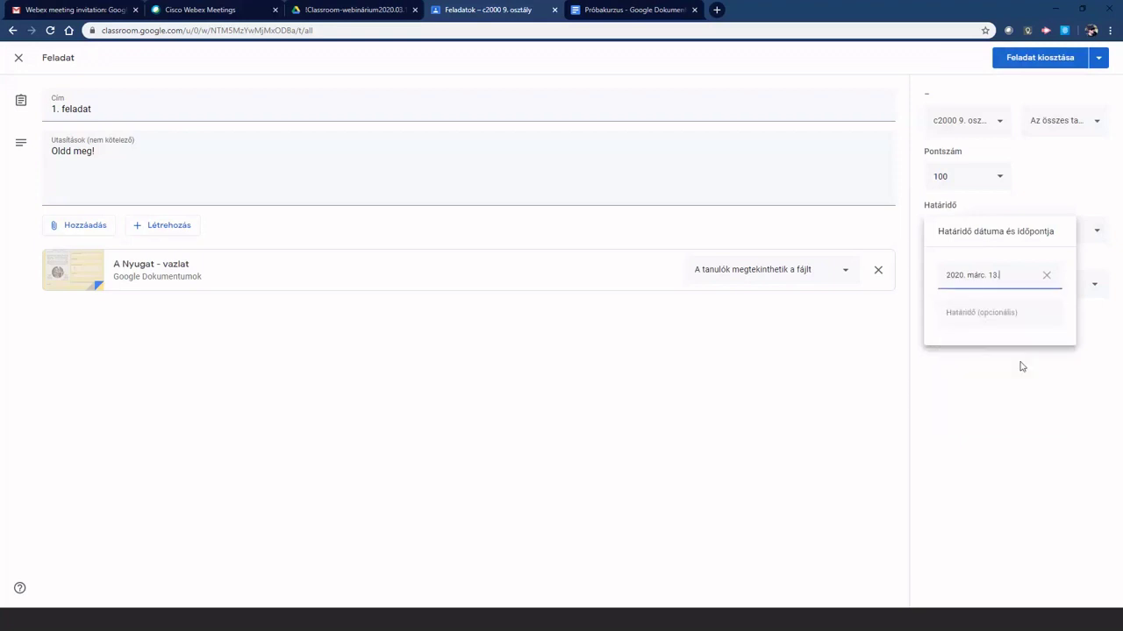
left_click(968, 313)
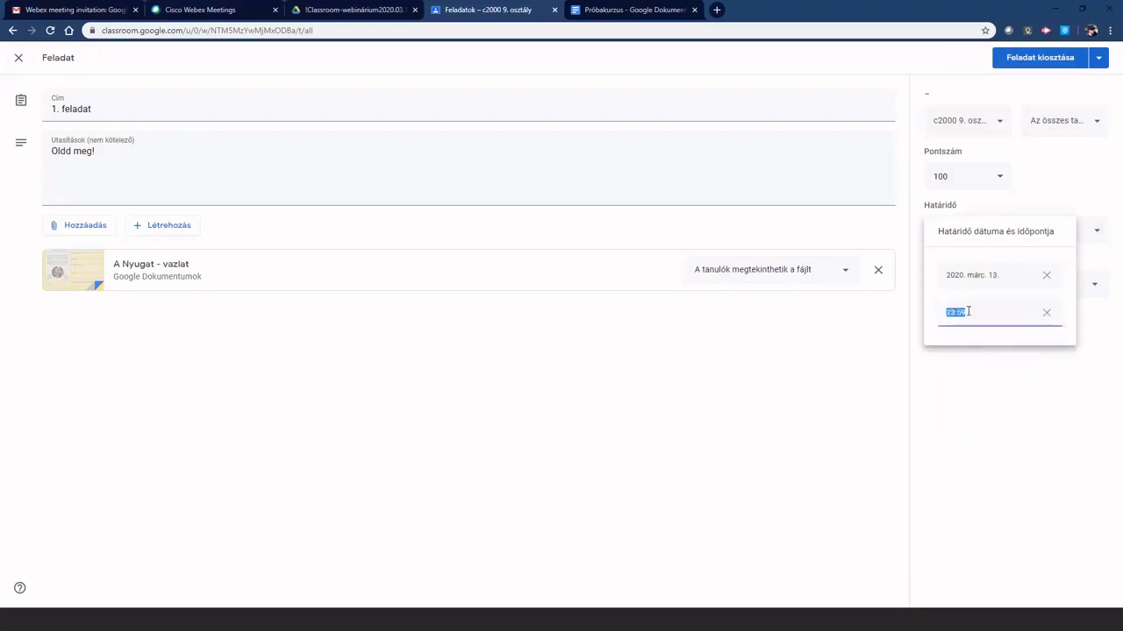
left_click(1044, 277)
left_click(1041, 198)
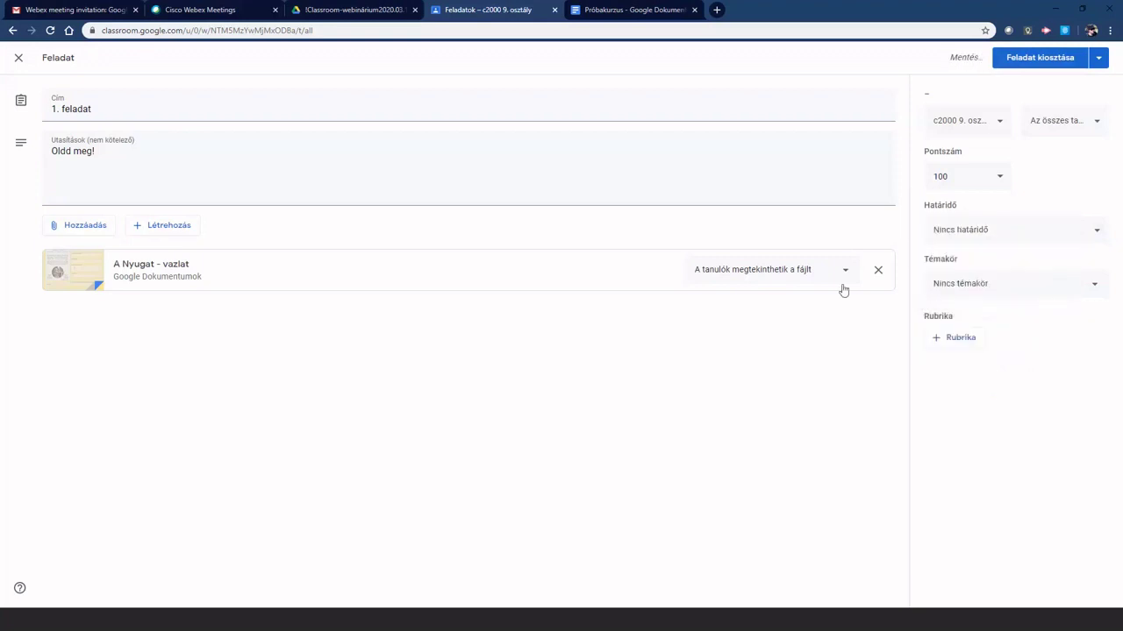
Set the assignment's Határidő to 2020. márc. 18. at 14:00
left_click(983, 230)
left_click(970, 274)
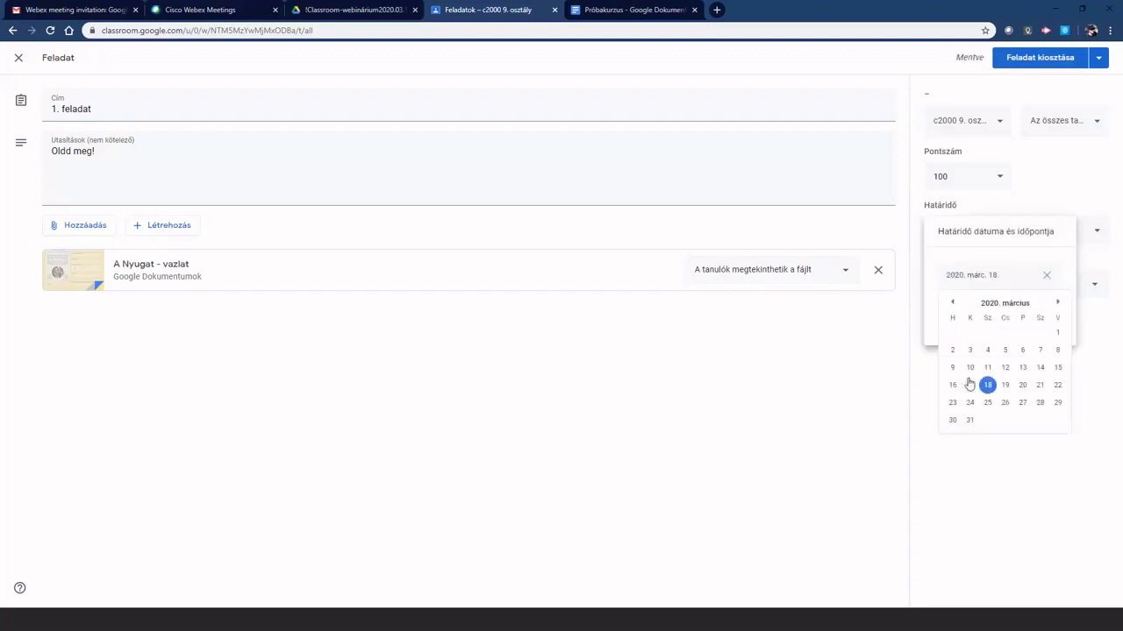
left_click_drag(968, 384, 885, 418)
left_click(821, 336)
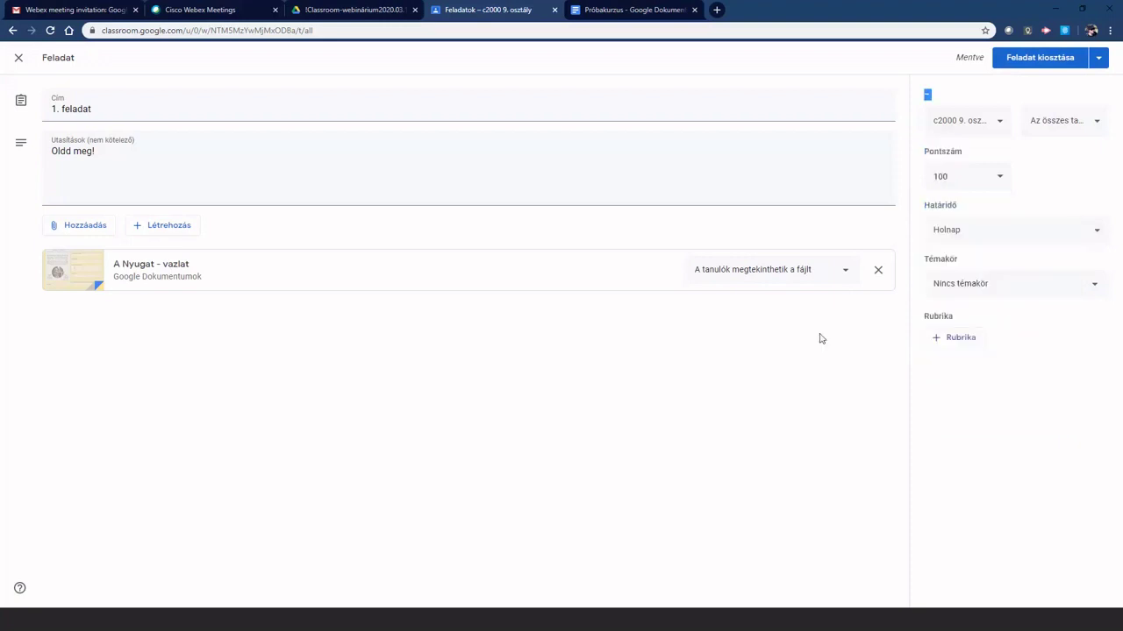
left_click(976, 236)
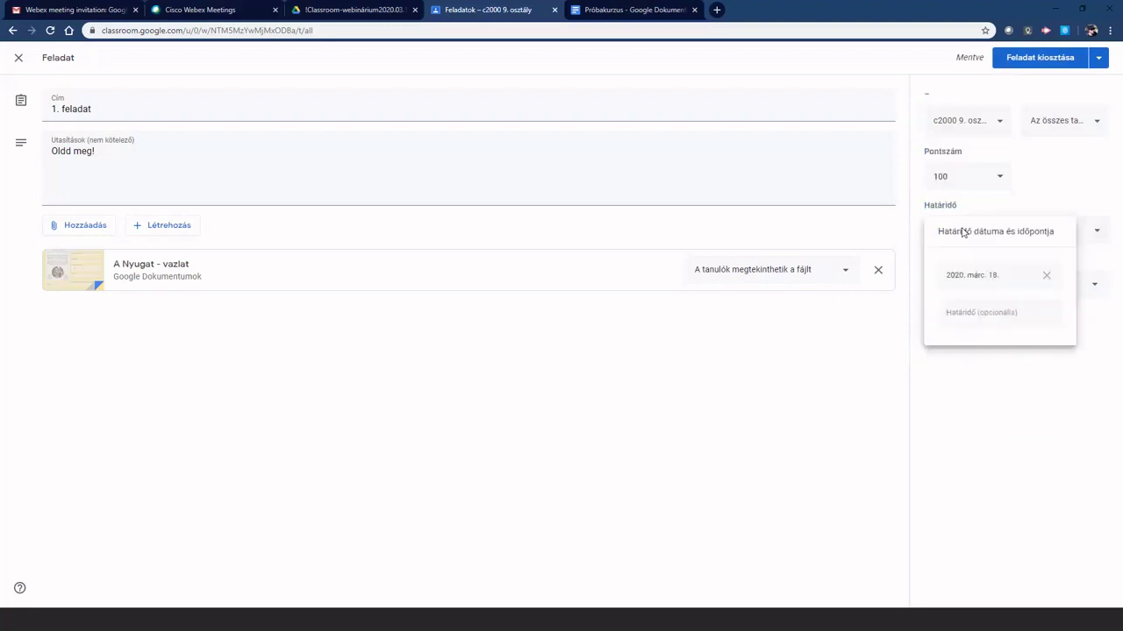
left_click(1010, 282)
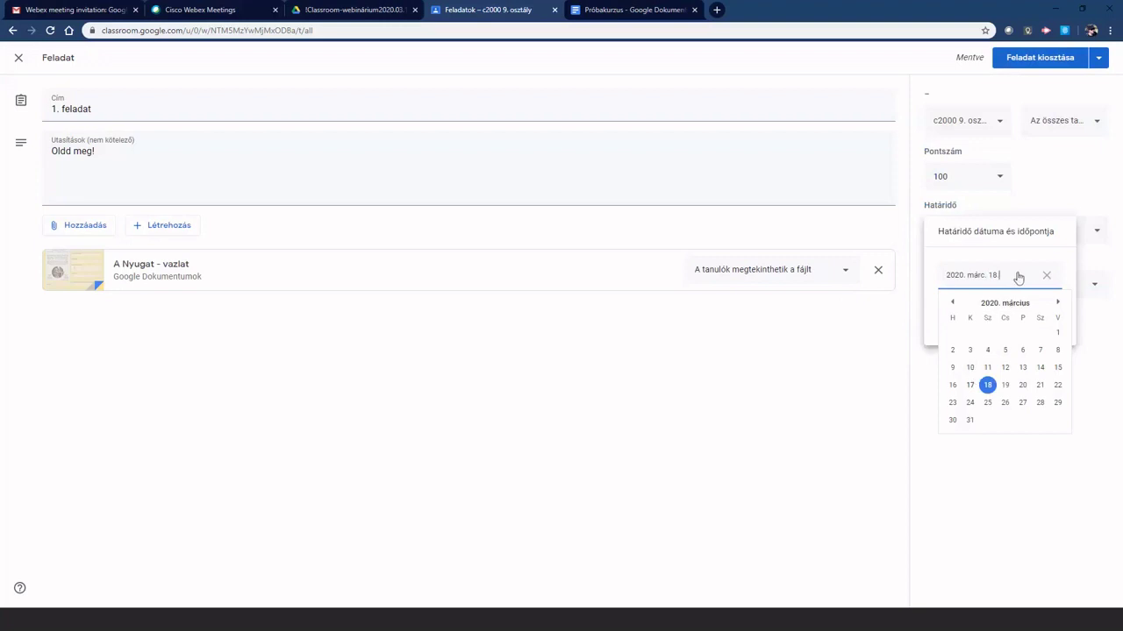
left_click(1064, 285)
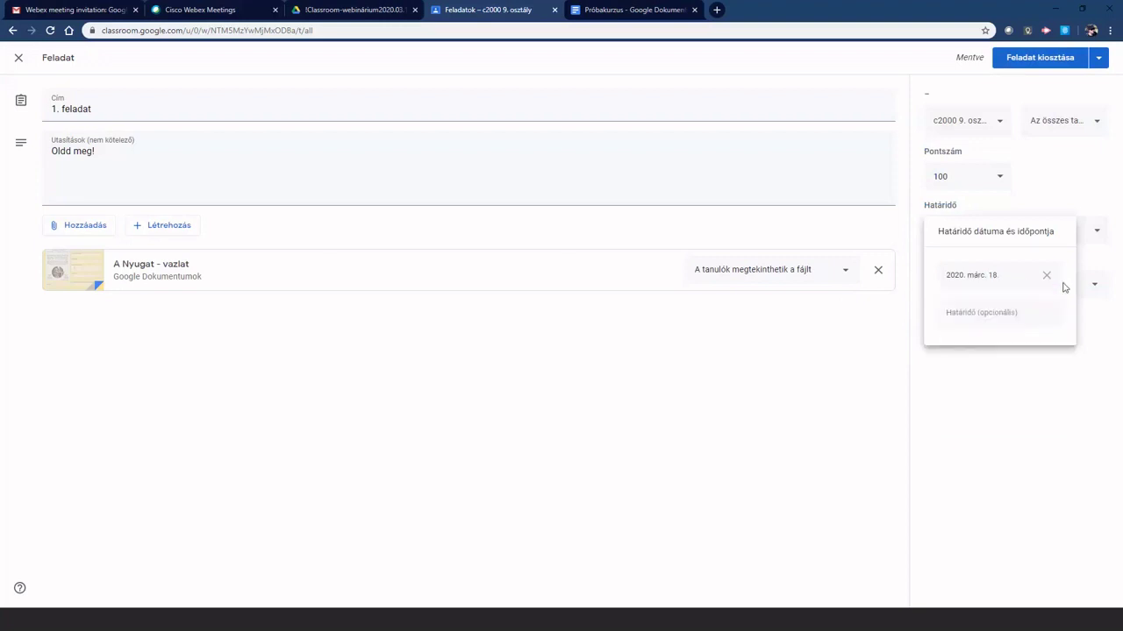
left_click(982, 309)
type("14:00")
left_click(956, 368)
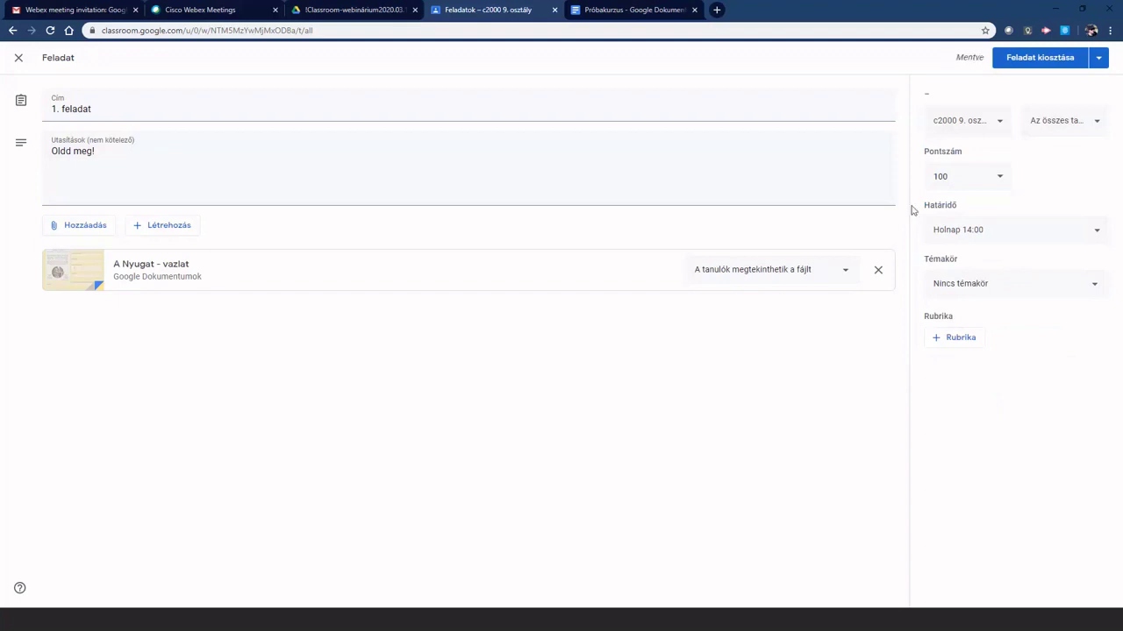
Create a new Témakör named "Nagy téma" for the assignment
left_click(971, 293)
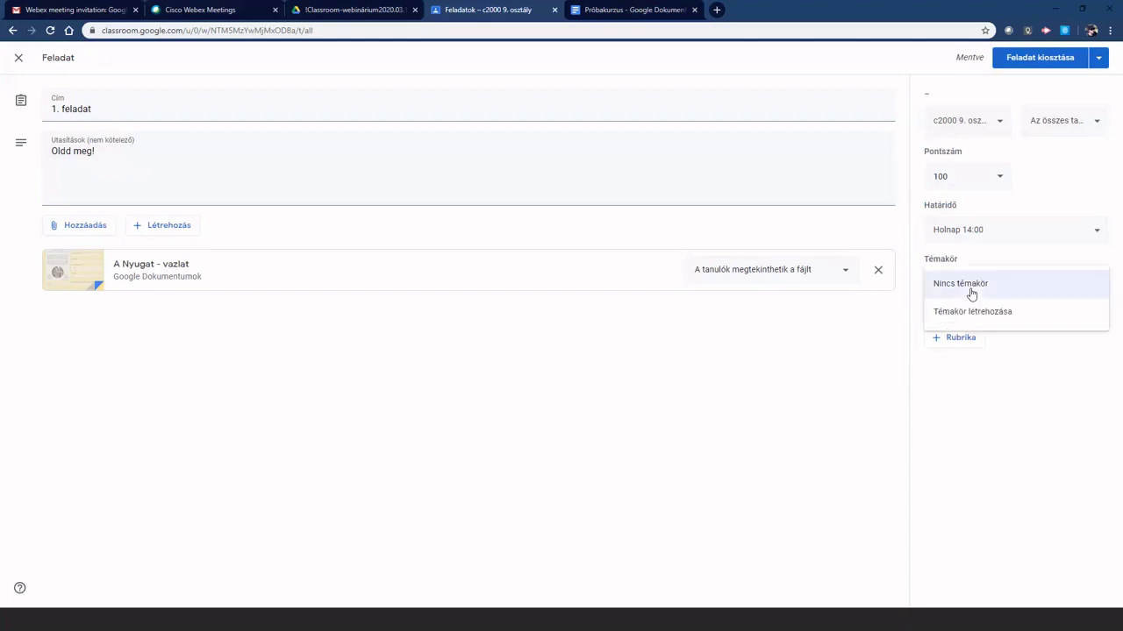
left_click(946, 312)
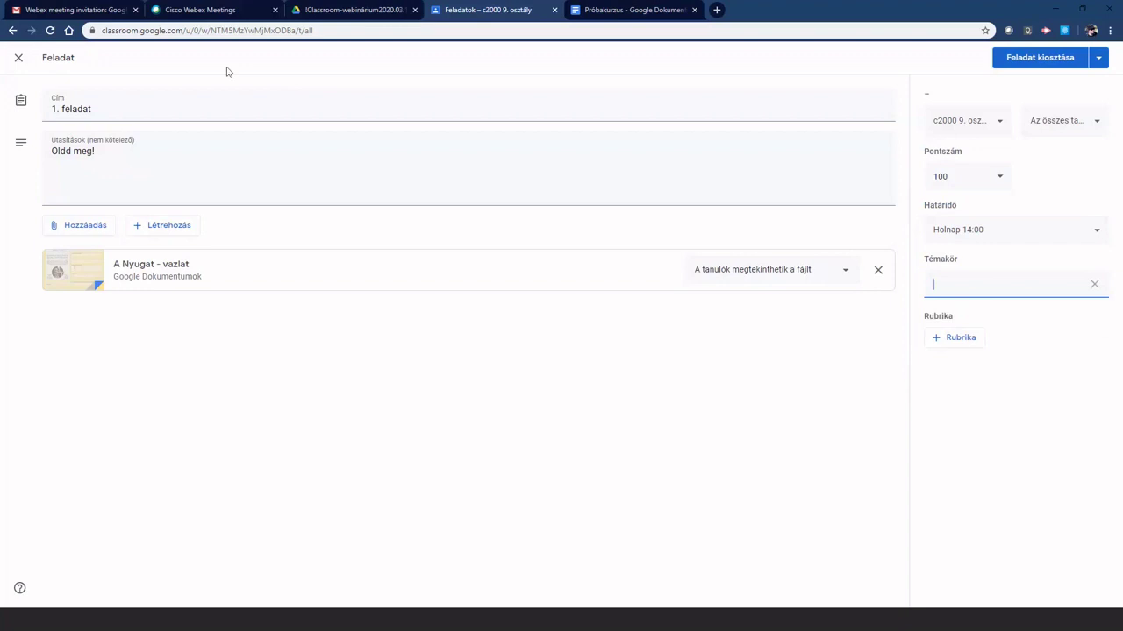
type("Nagy té")
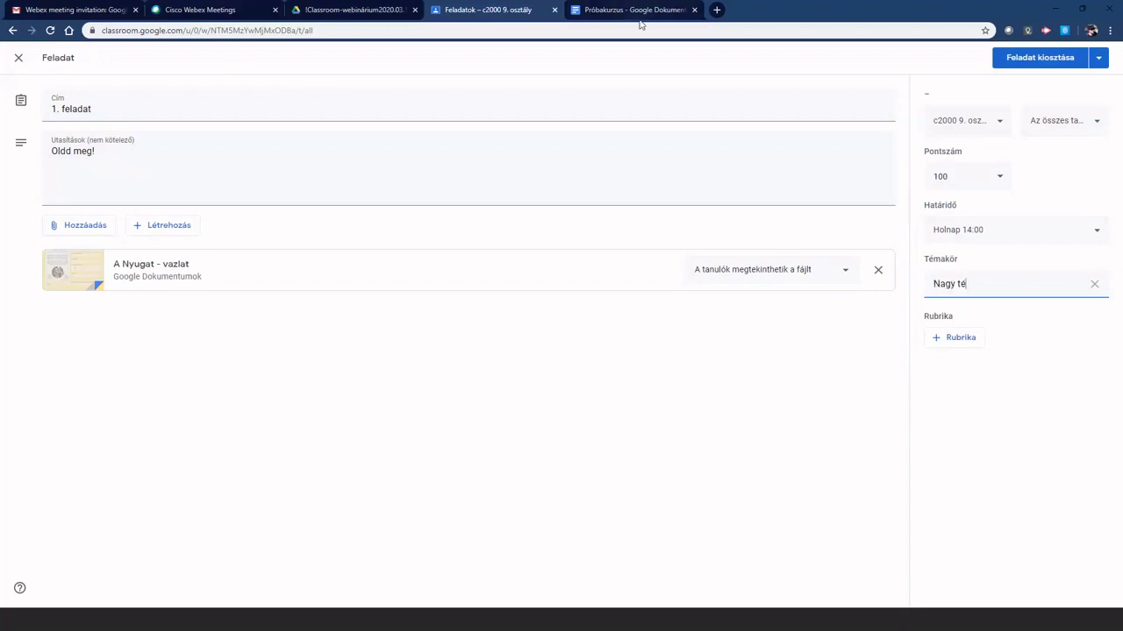
type("ma")
left_click(812, 366)
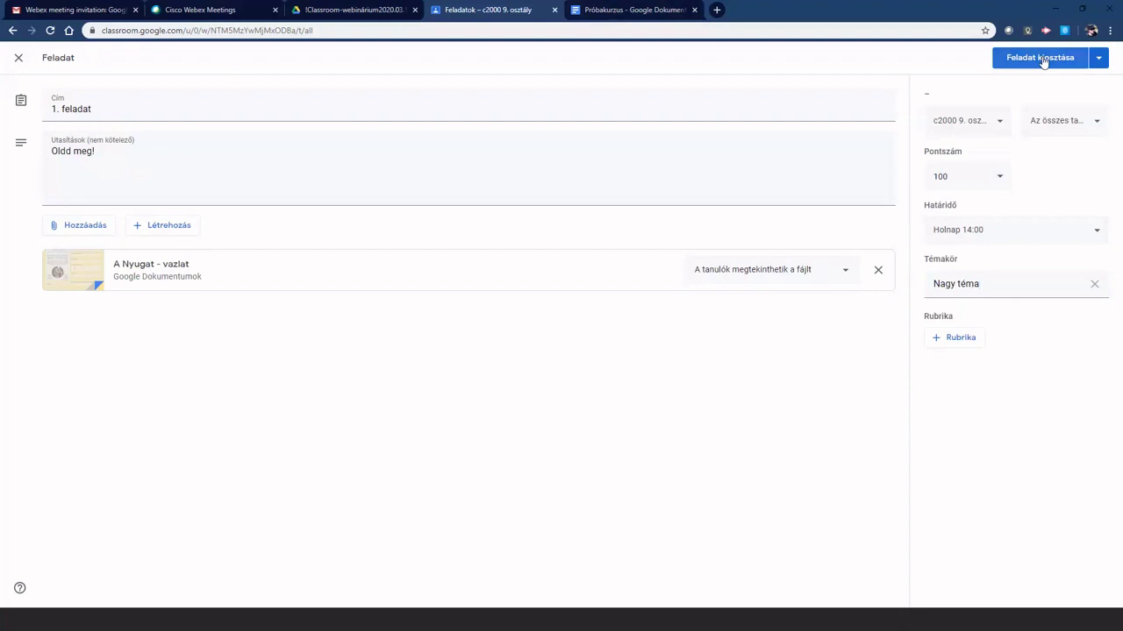
View the assignment's Ütemezés settings without scheduling it, and assign "1. feladat" to the class immediately
left_click(1099, 58)
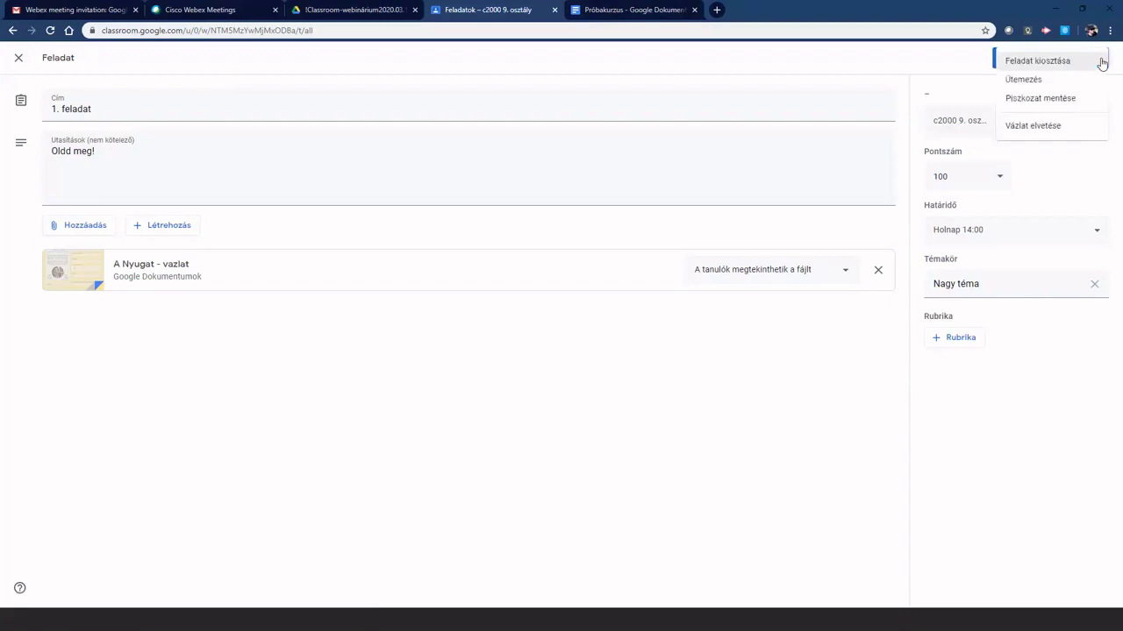
left_click(1032, 81)
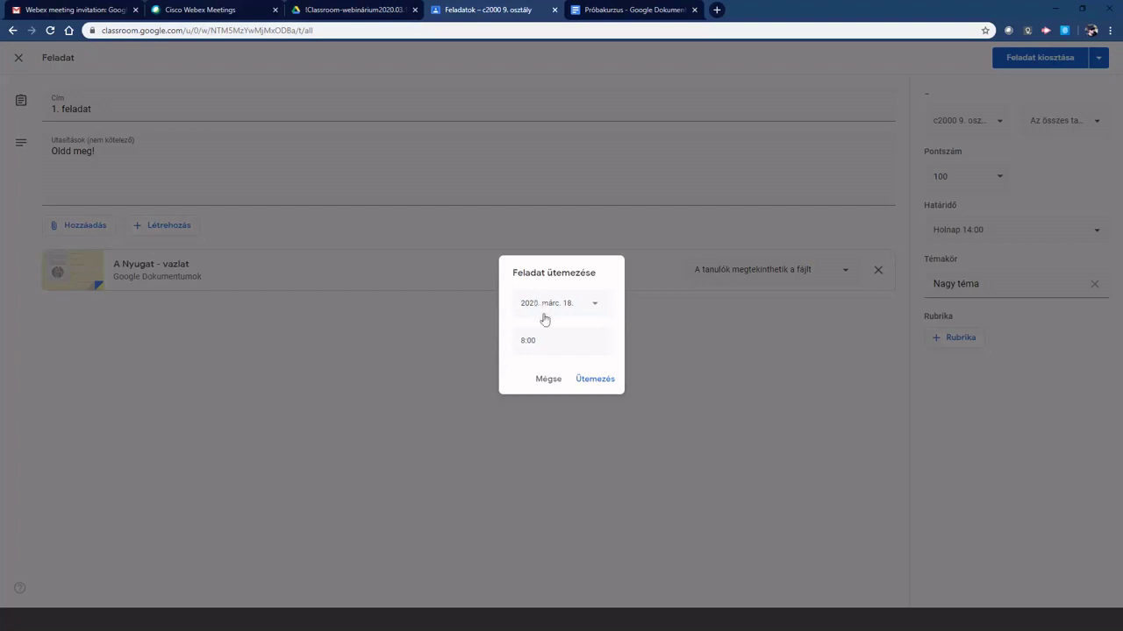
left_click(548, 385)
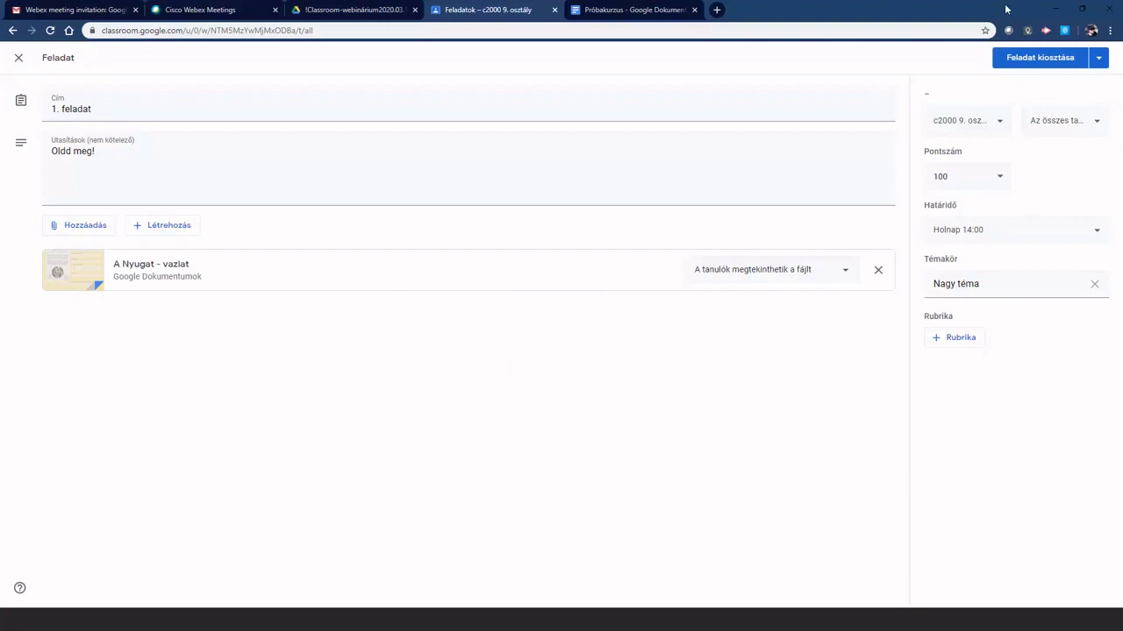
left_click(1039, 63)
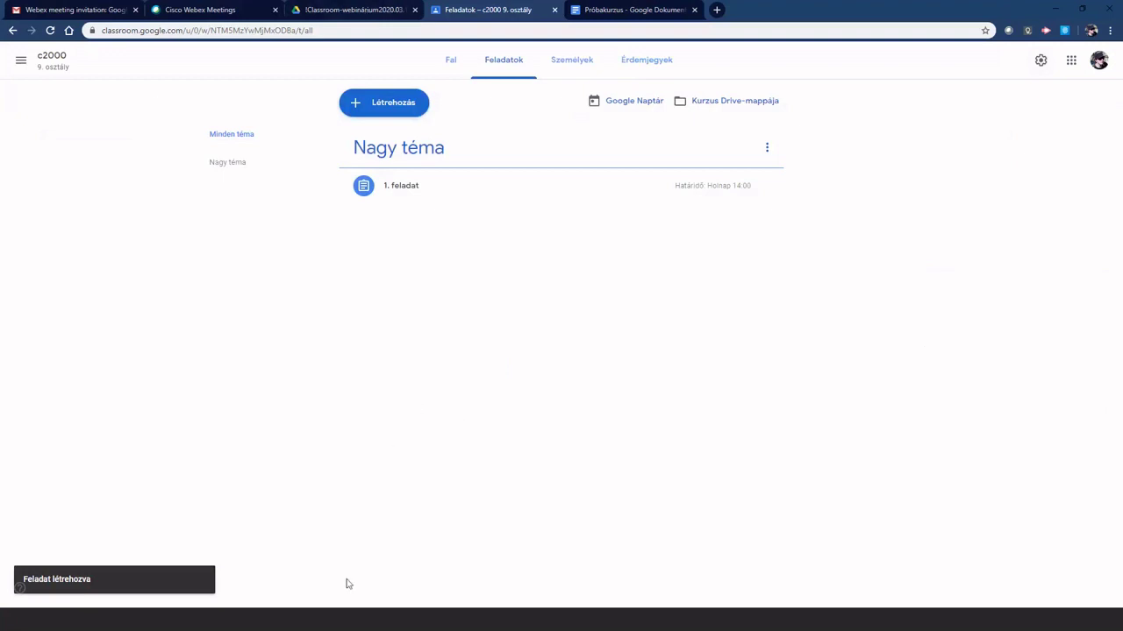
Review the "1. feladat" column for all students on the Érdemjegyek page
left_click(647, 60)
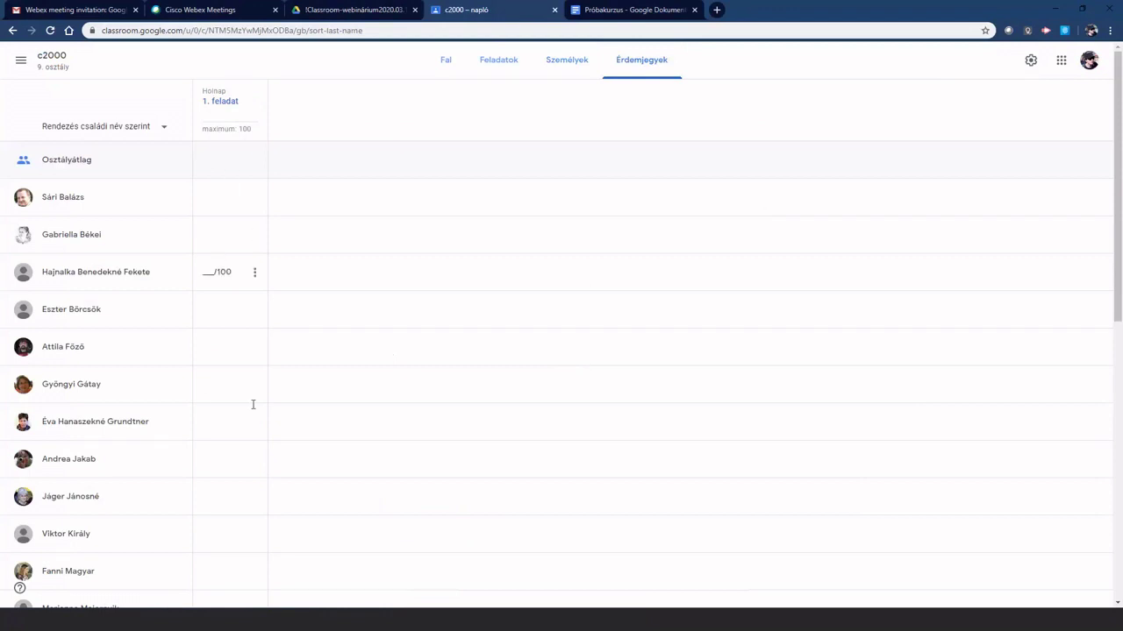
scroll(243, 455, "down", 5)
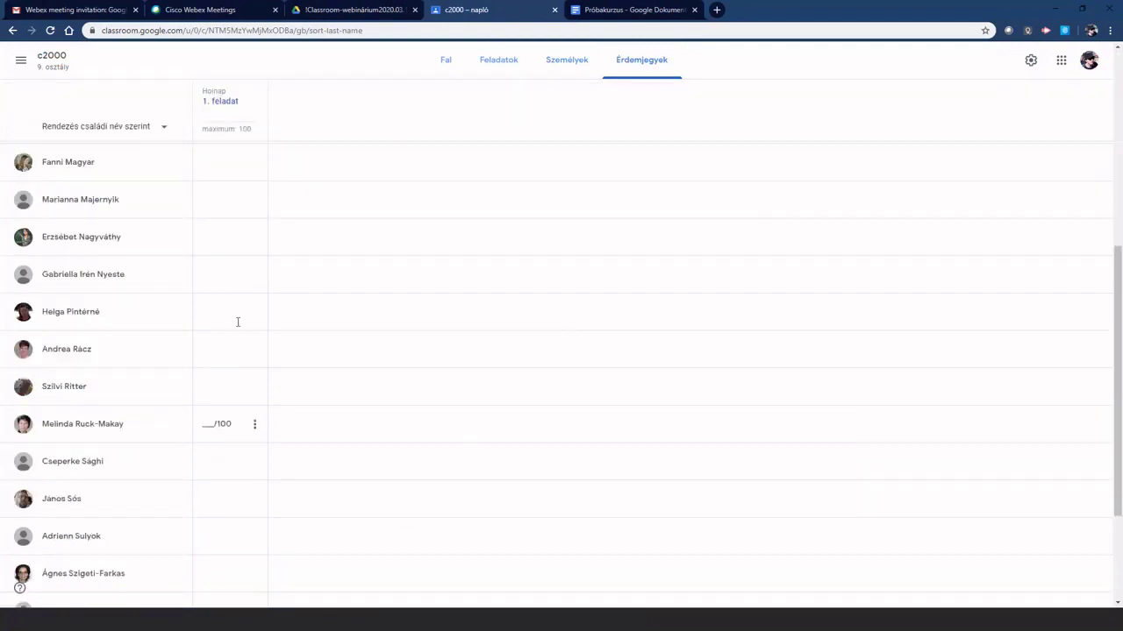
scroll(242, 308, "up", 5)
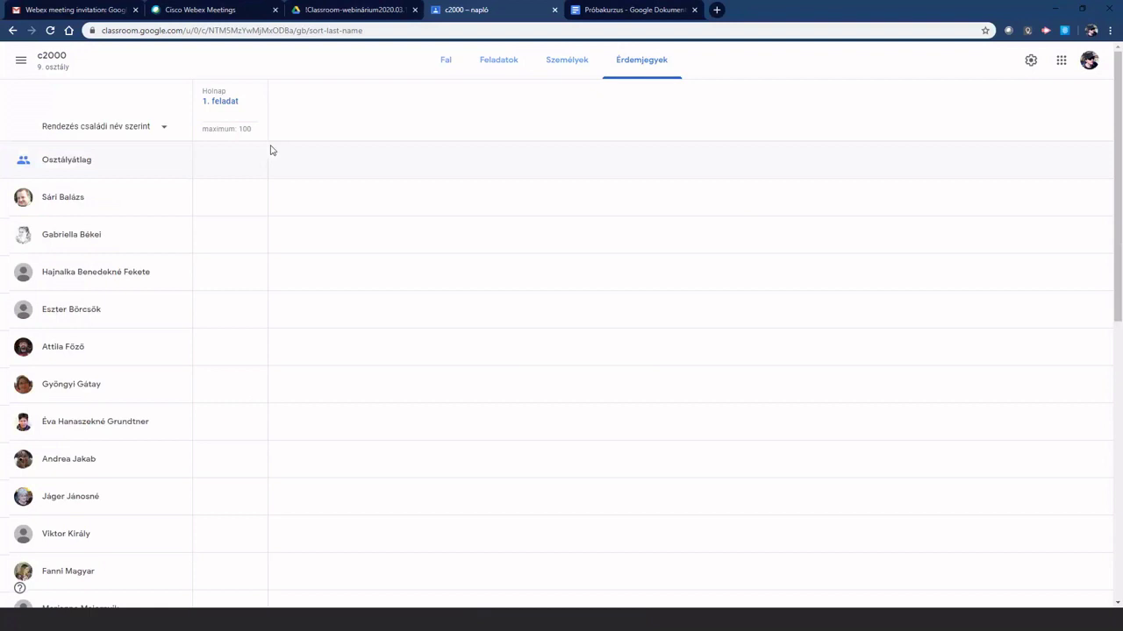
left_click(208, 196)
scroll(239, 451, "down", 5)
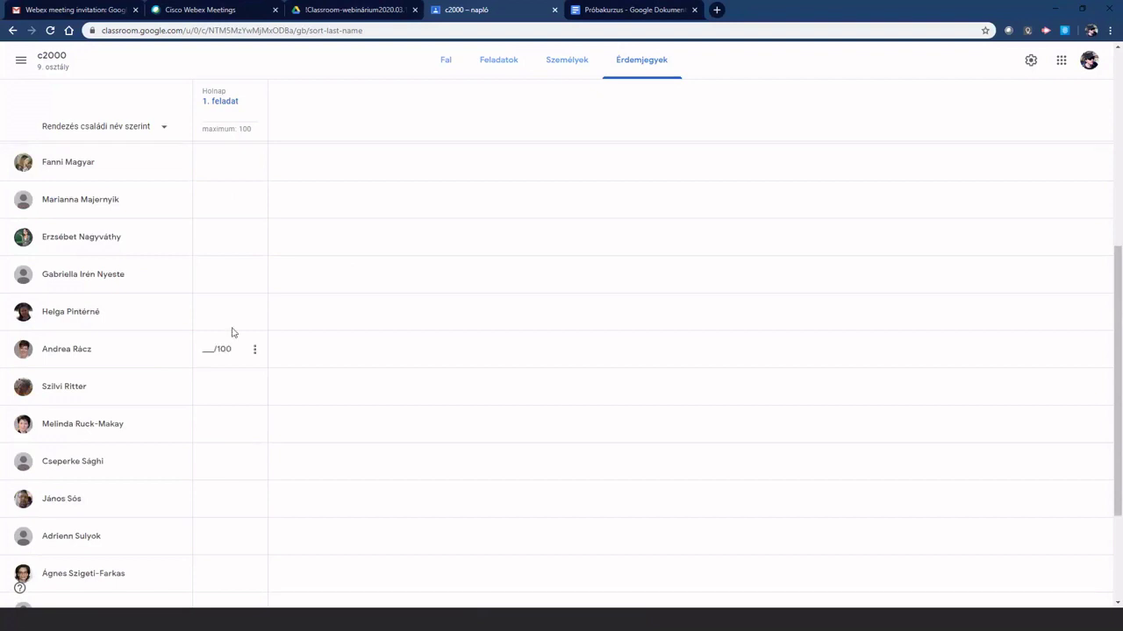
Open the student work overview of "1. feladat" from the Feladatok page, refresh it and examine the students' submission statuses
scroll(223, 296, "up", 4)
scroll(223, 299, "up", 2)
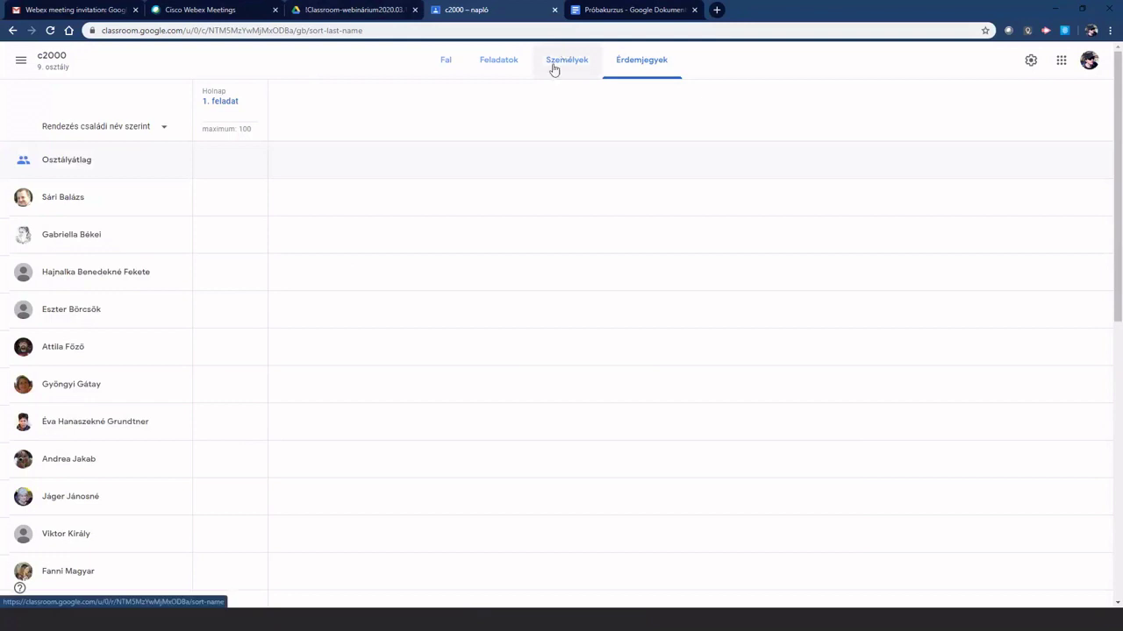
left_click(503, 65)
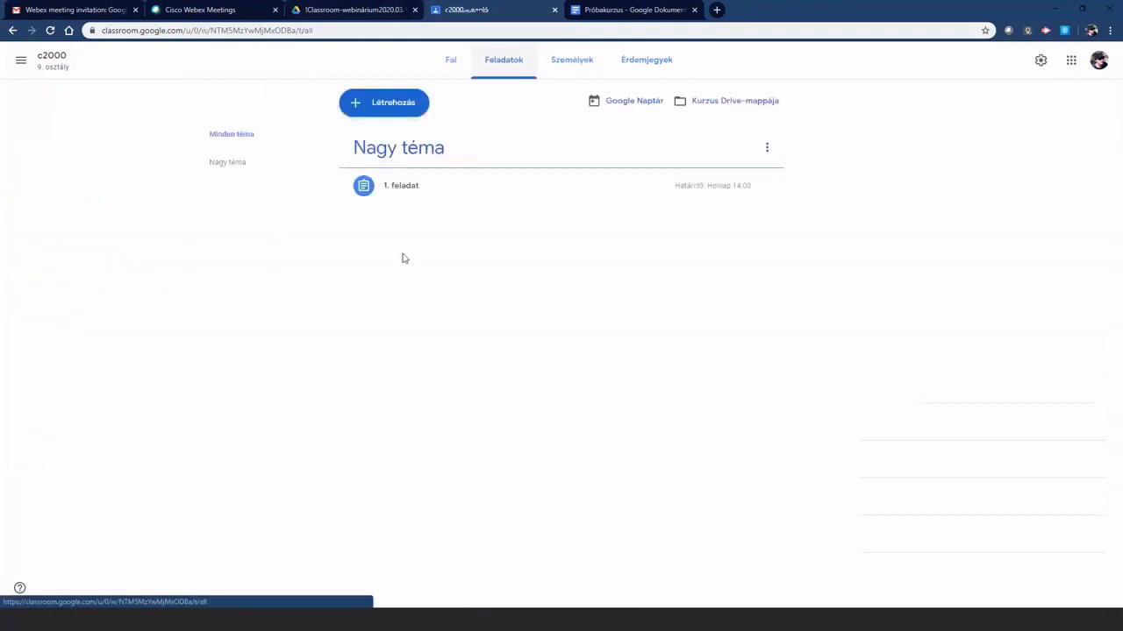
left_click(430, 185)
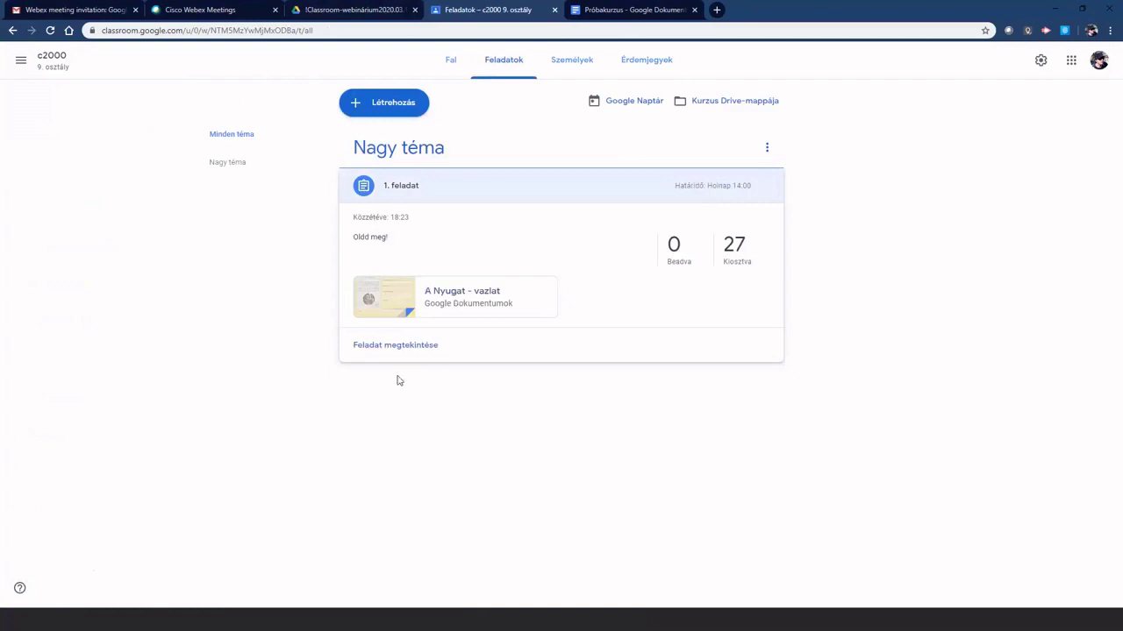
left_click(393, 346)
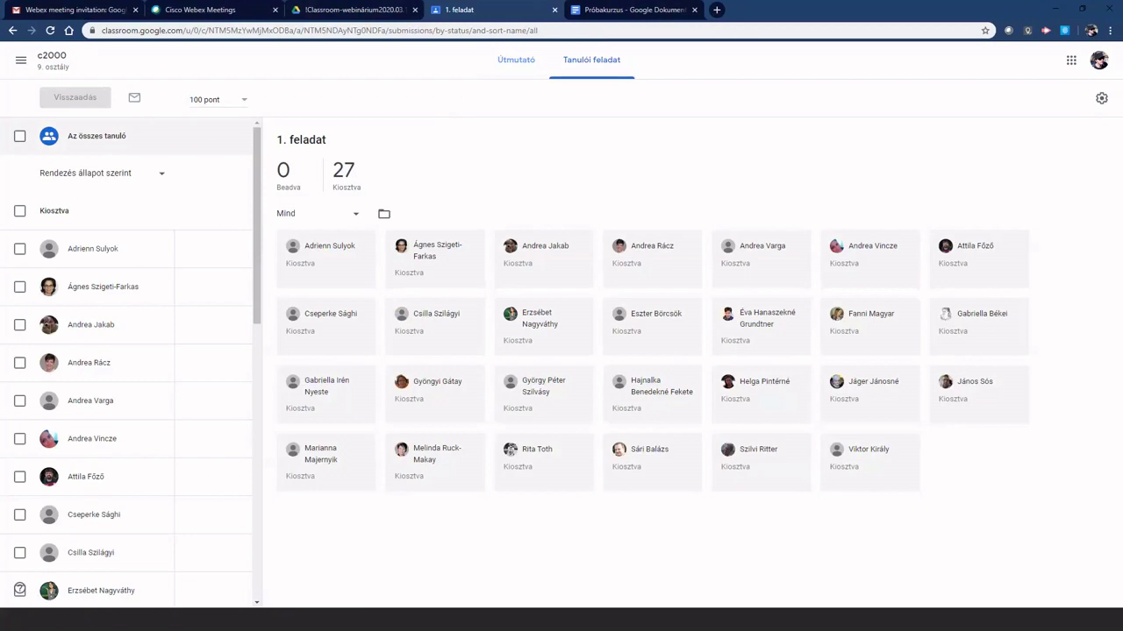
key("F5")
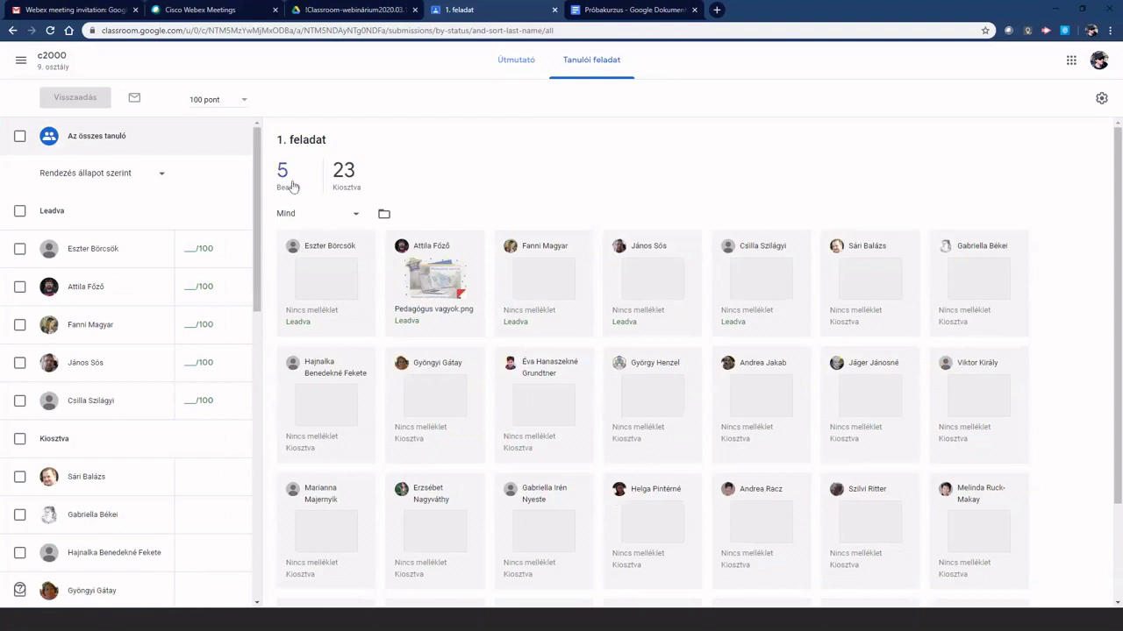
scroll(556, 187, "down", 1)
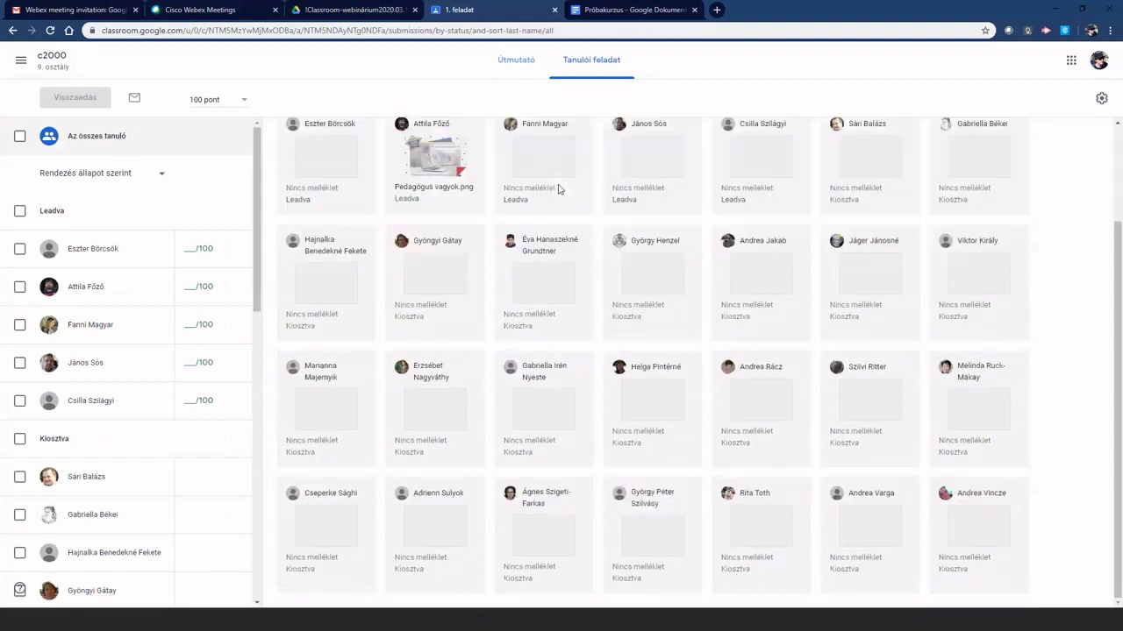
scroll(528, 399, "up", 1)
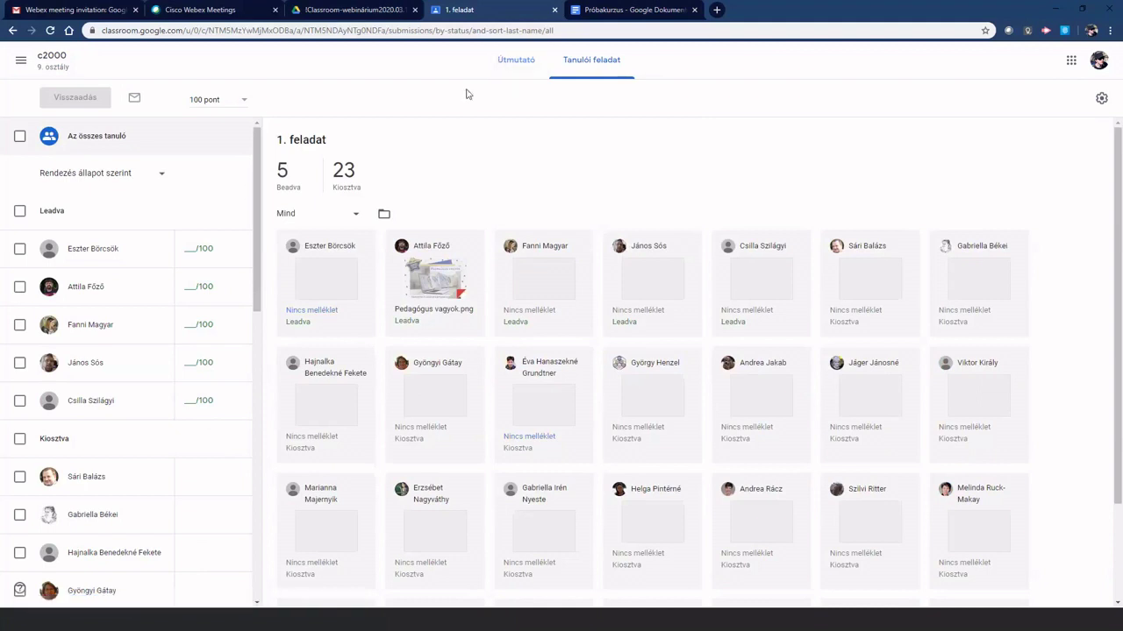
View the submitted image "Pedagógus vagyok.png" from its student's entry, and return to the assignment's student work page
left_click(82, 290)
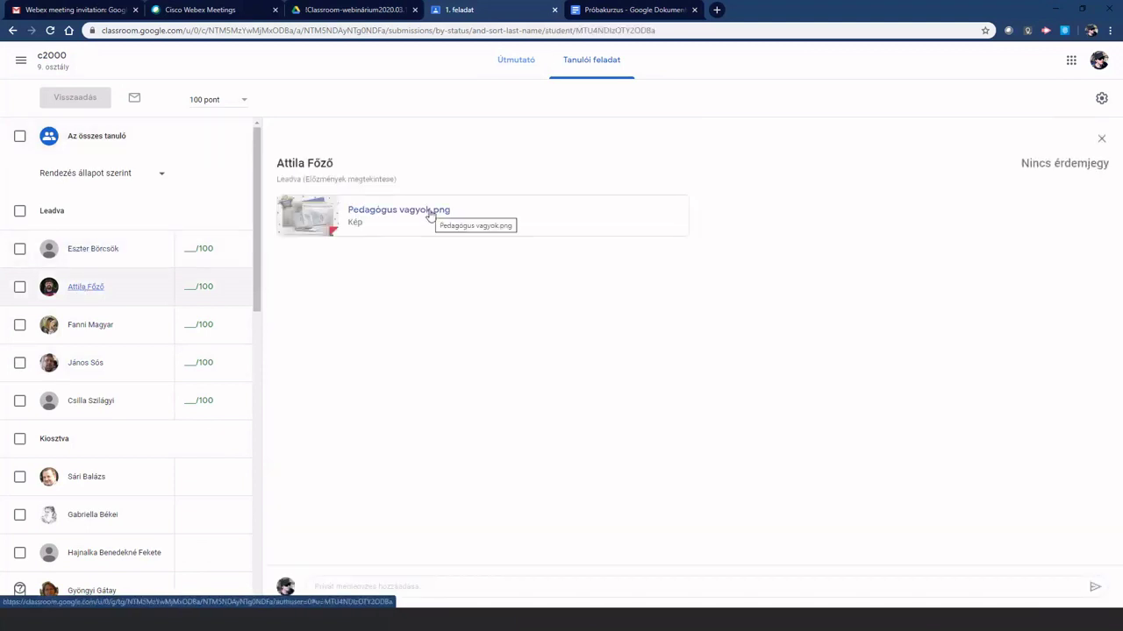
left_click(430, 215)
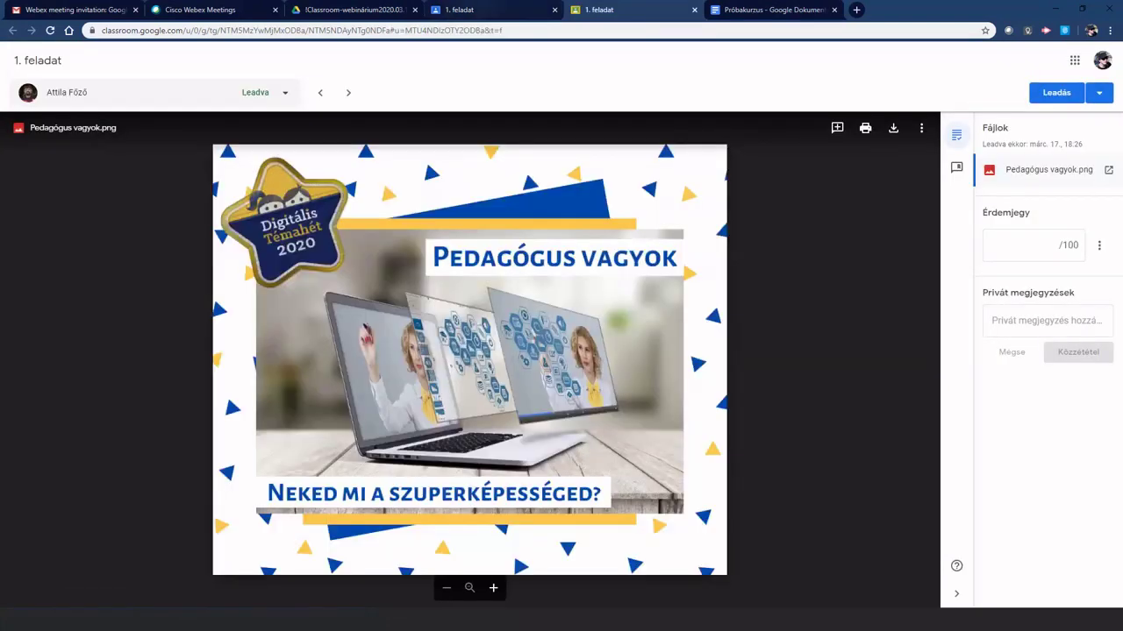
left_click(473, 10)
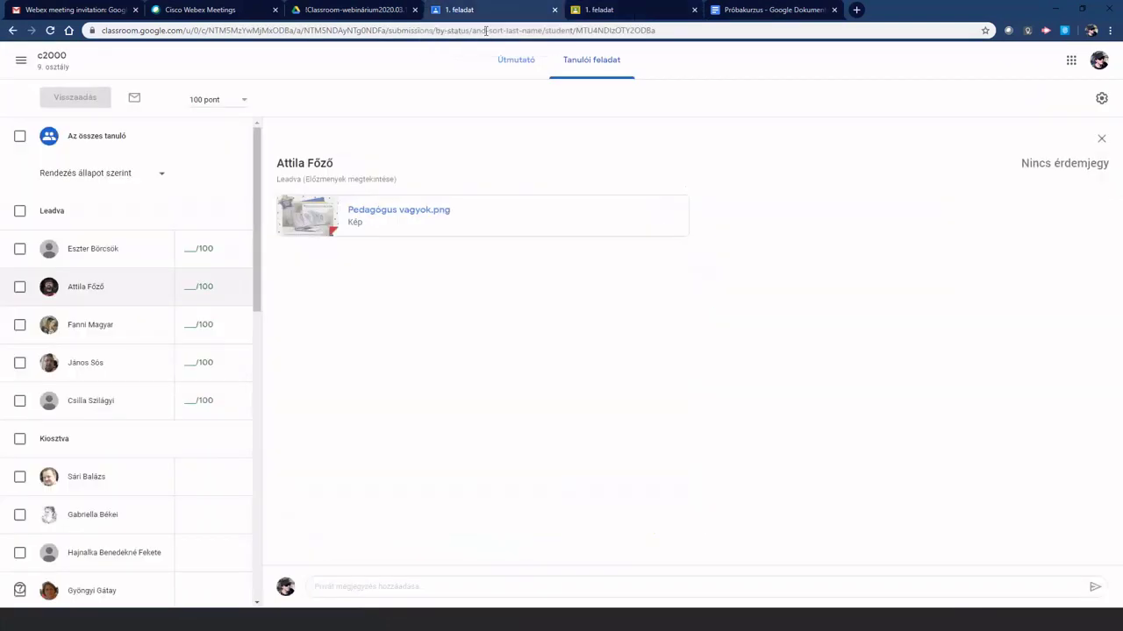
Reopen the "1. feladat" student work overview through the course's Feladatok page and check every student's hand-in status
left_click(56, 56)
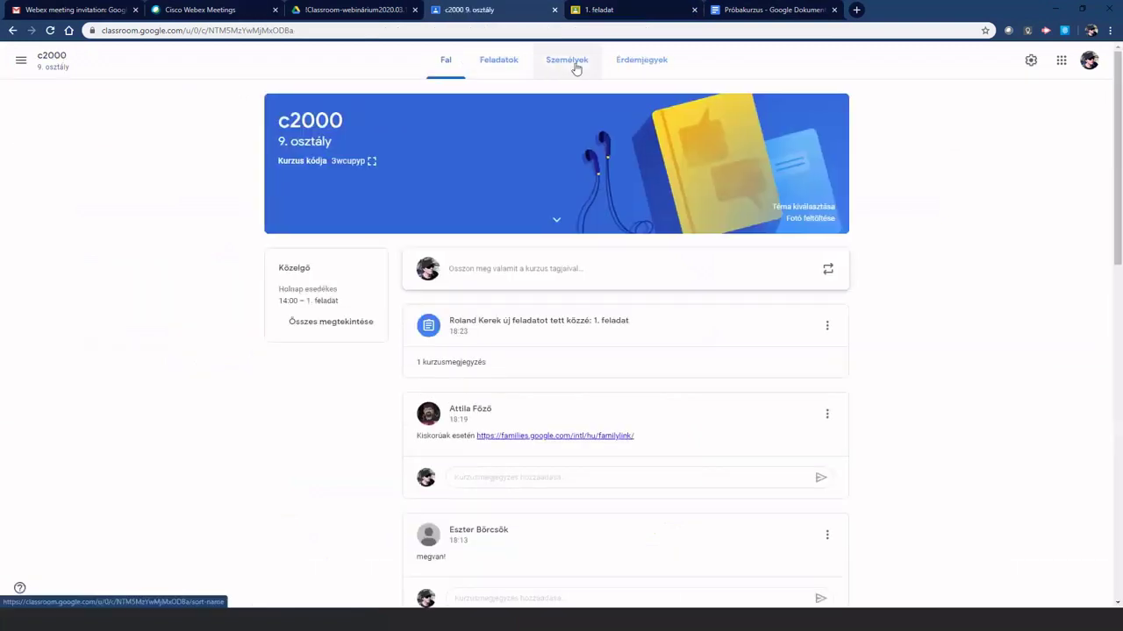
left_click(502, 69)
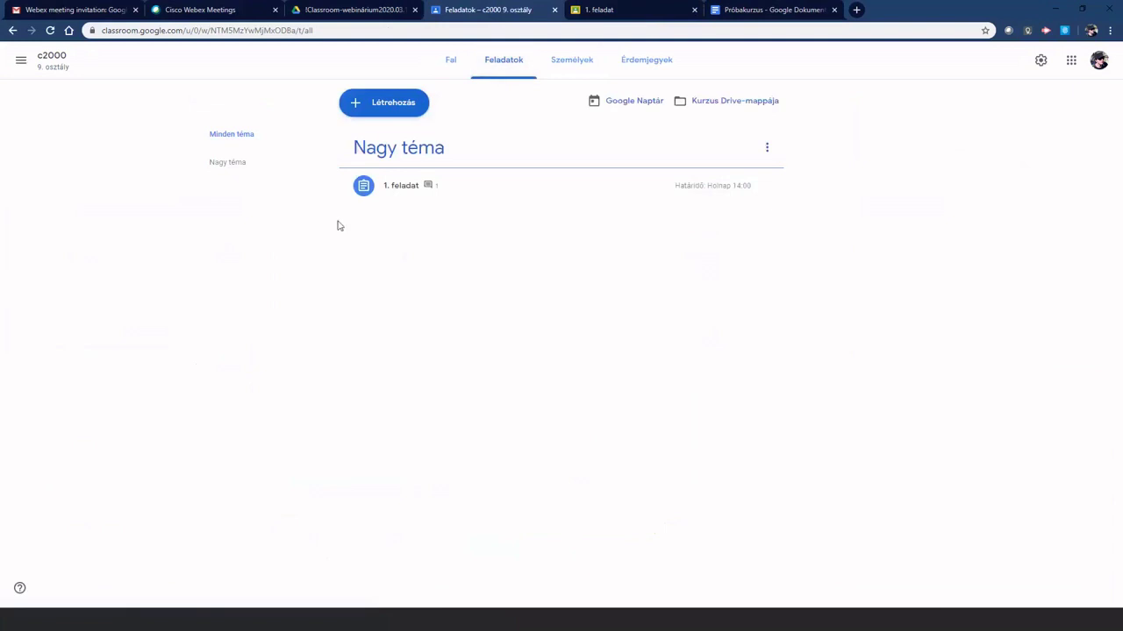
left_click(416, 187)
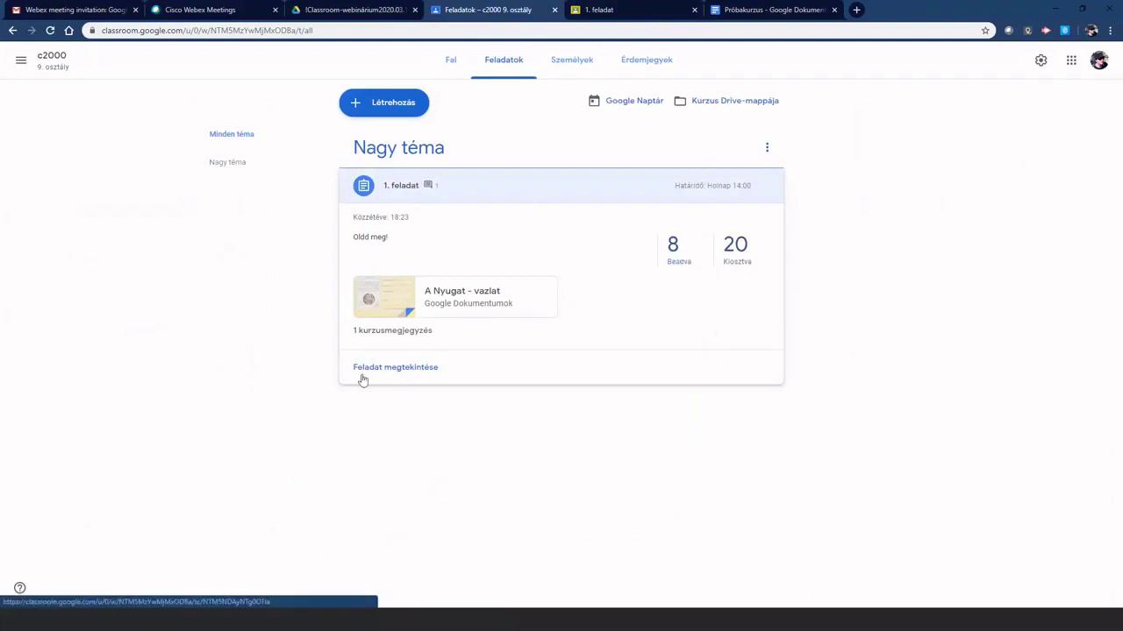
left_click(396, 368)
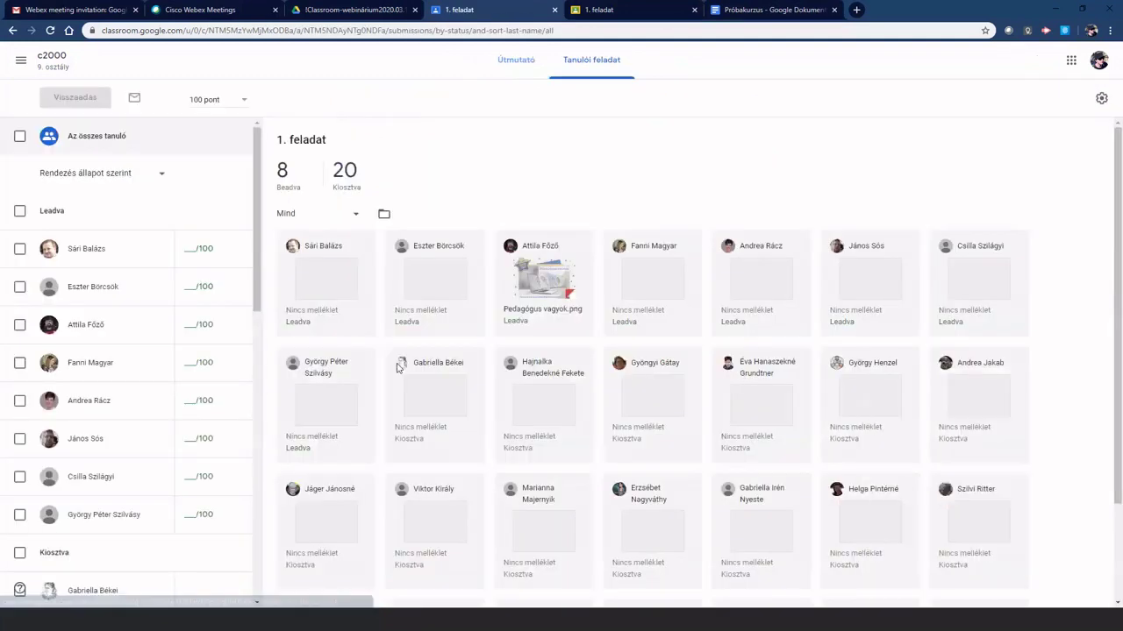
scroll(355, 342, "down", 2)
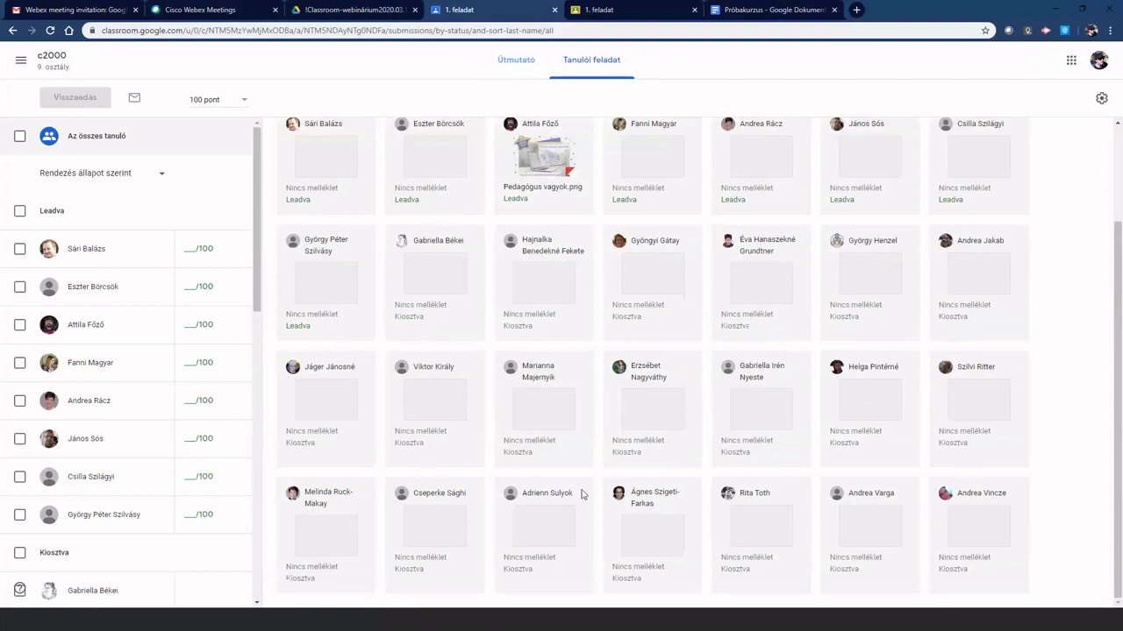
scroll(431, 482, "up", 2)
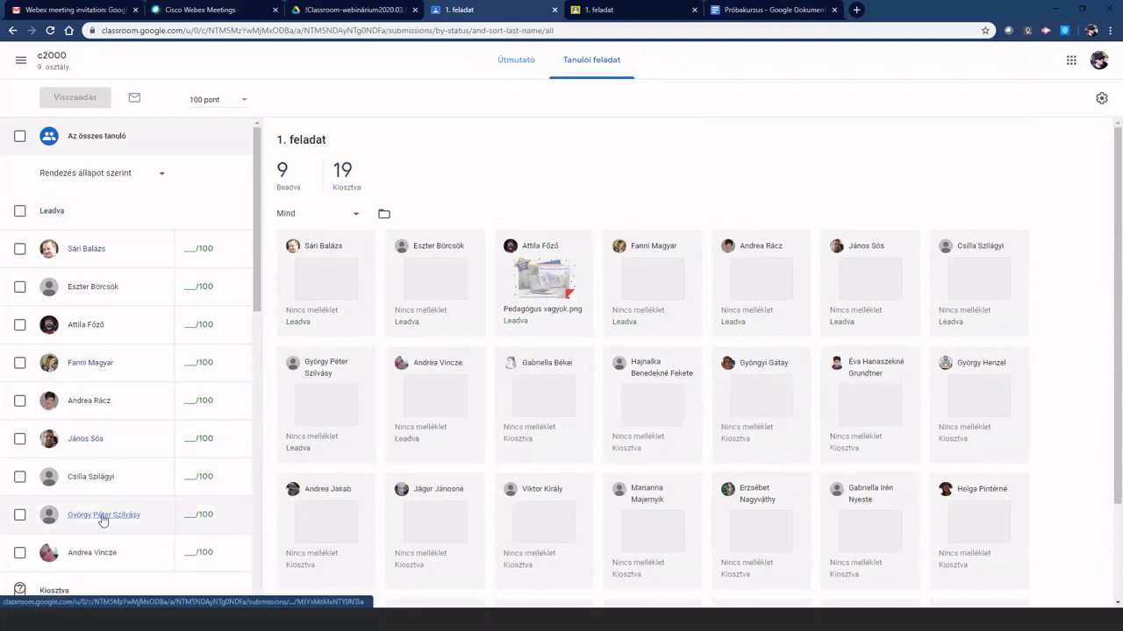
scroll(103, 521, "down", 1)
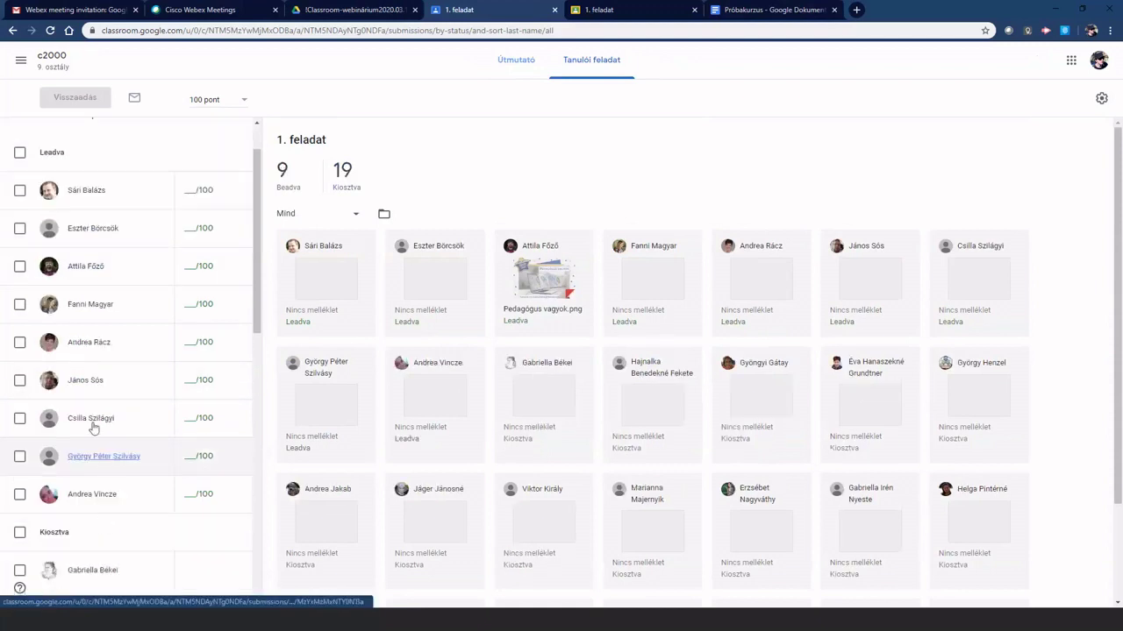
scroll(93, 426, "down", 5)
scroll(89, 386, "down", 2)
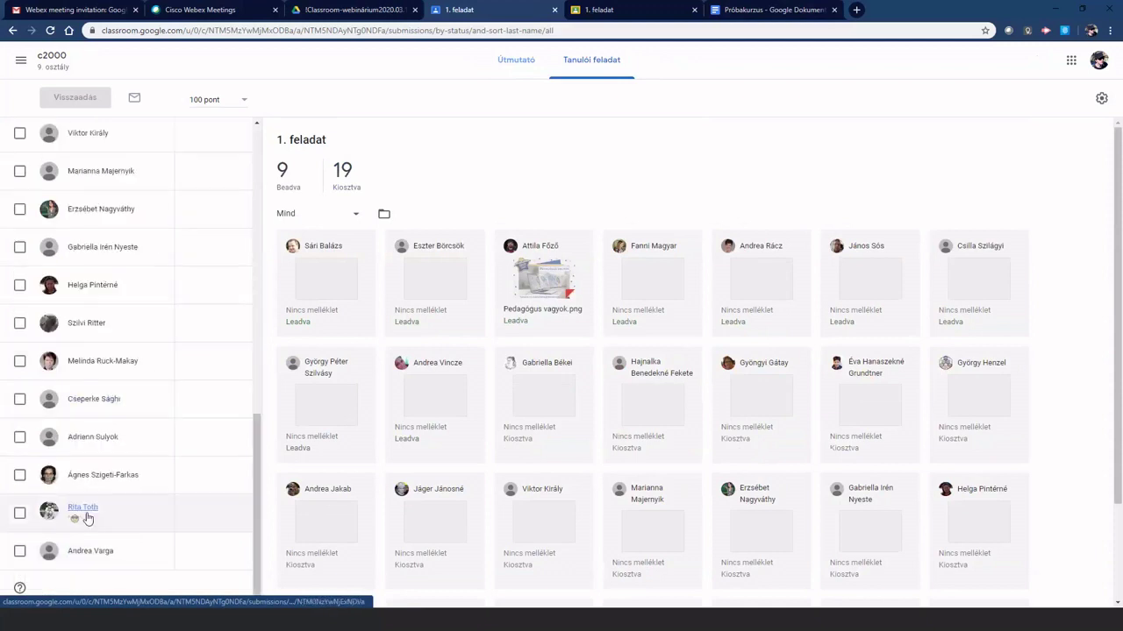
scroll(88, 521, "up", 7)
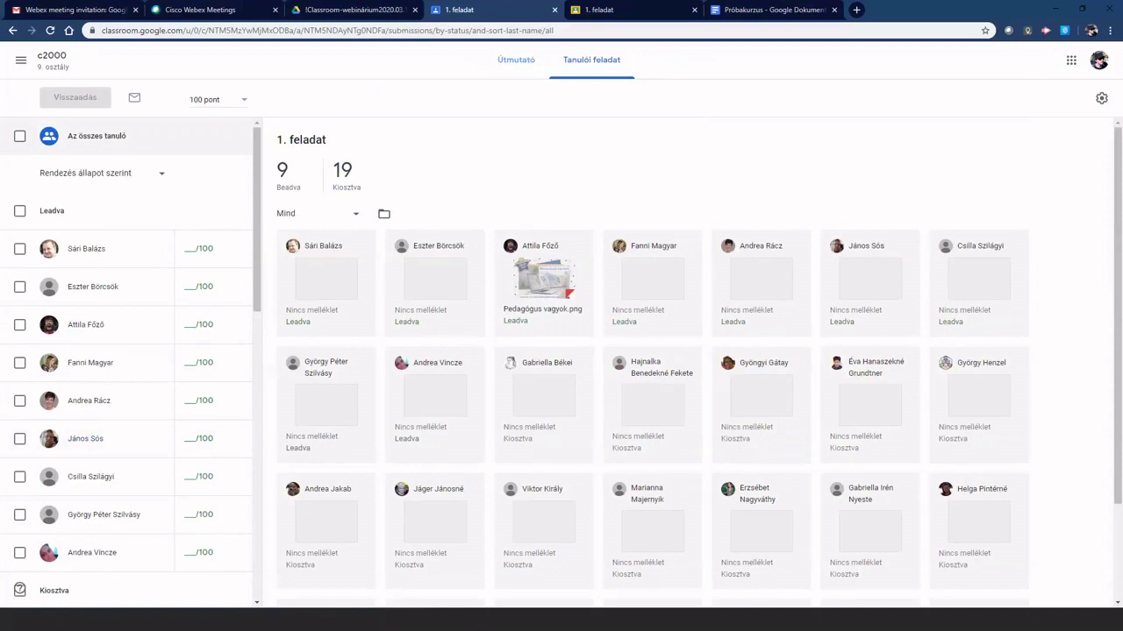
Check the first student's submission, and open "Pedagógus vagyok.png" from the submission that has an attachment in the grading view
left_click(85, 251)
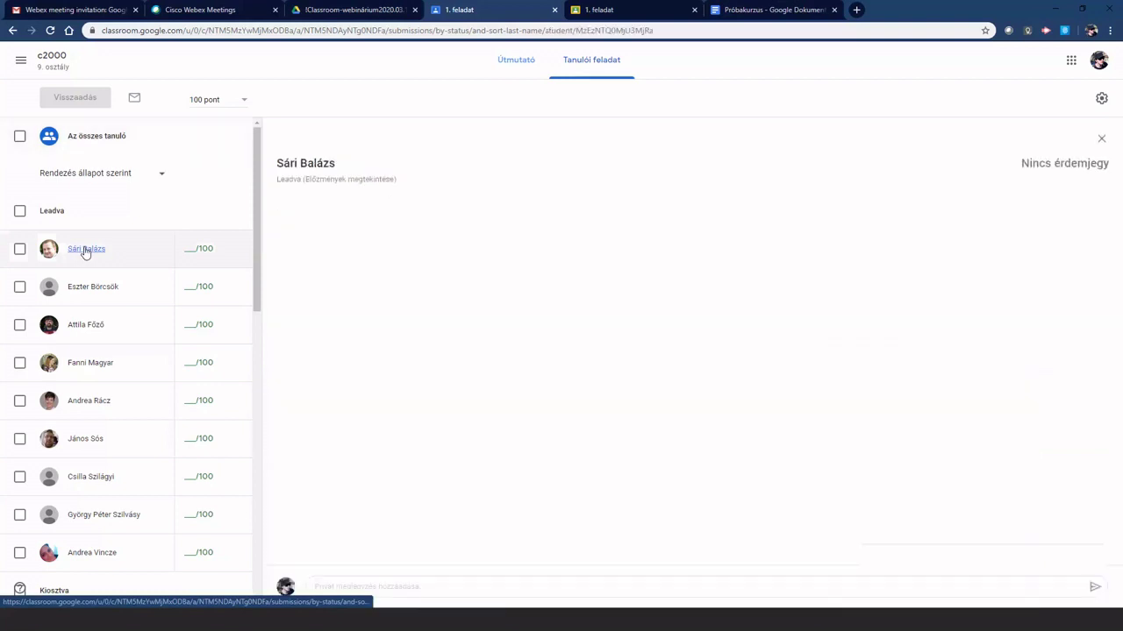
left_click(84, 326)
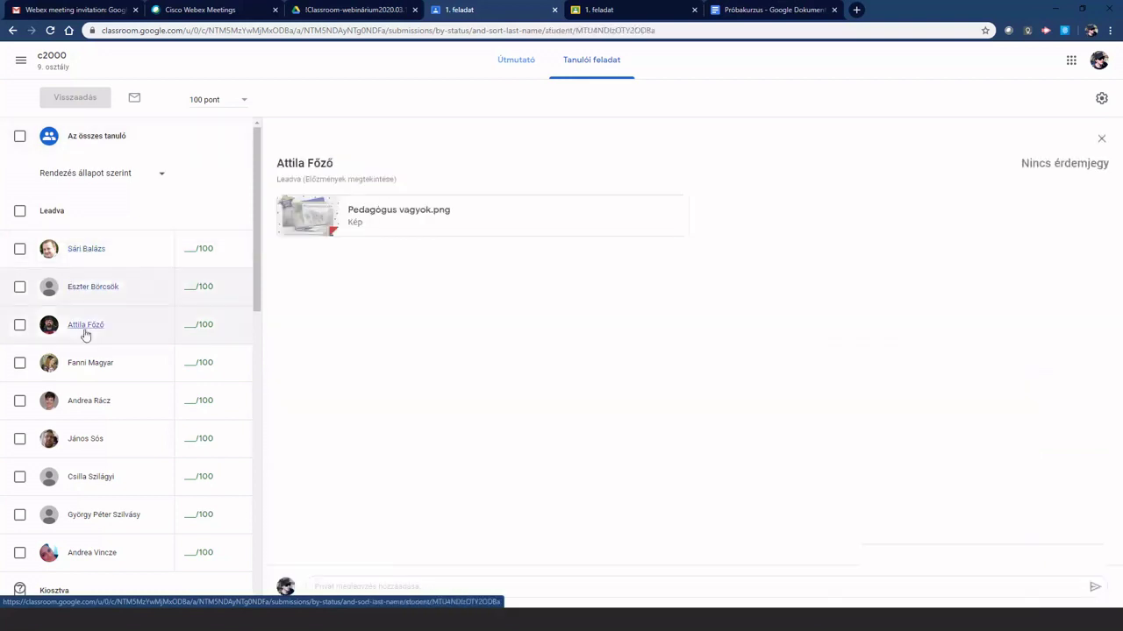
left_click(400, 210)
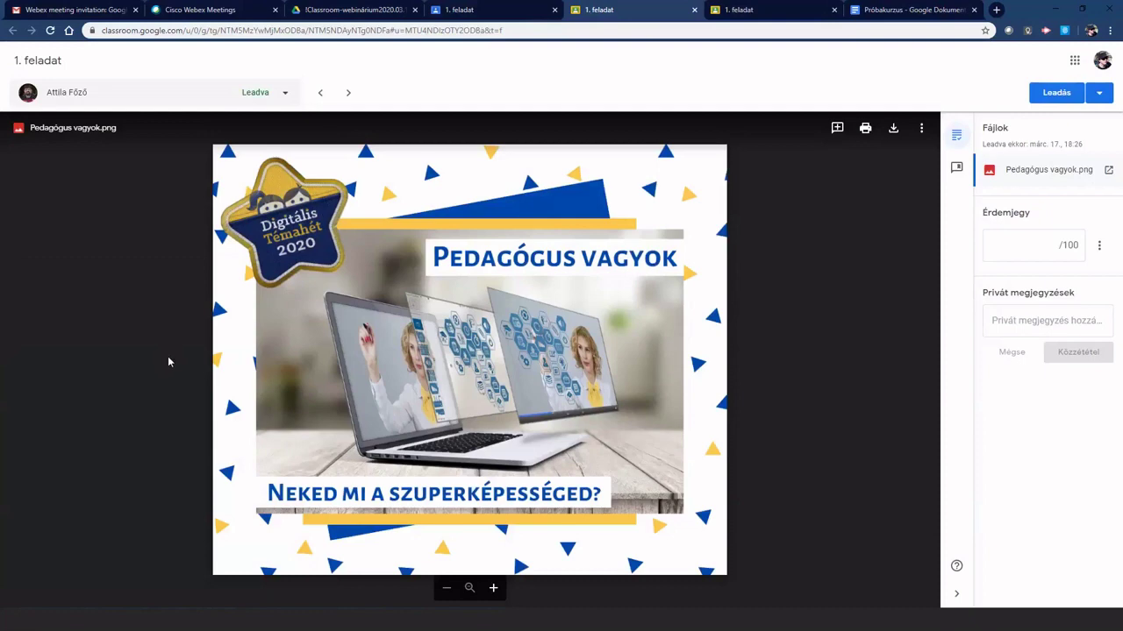
Browse forward and back through neighbouring students' submissions in the grading view, and return to "Pedagógus vagyok.png"
left_click(353, 101)
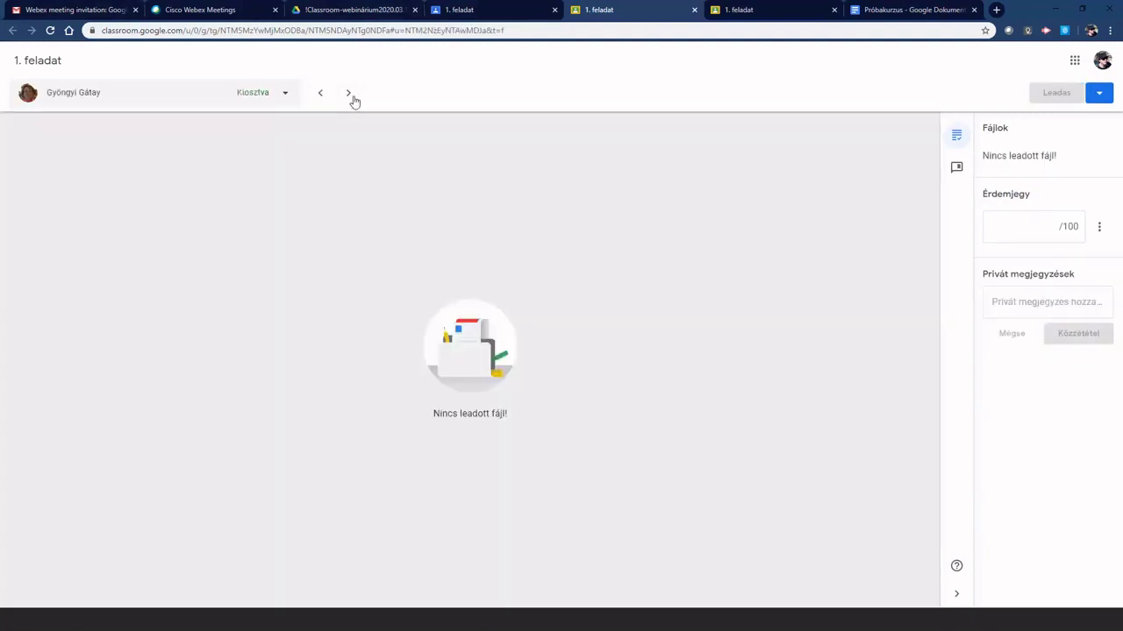
left_click(350, 102)
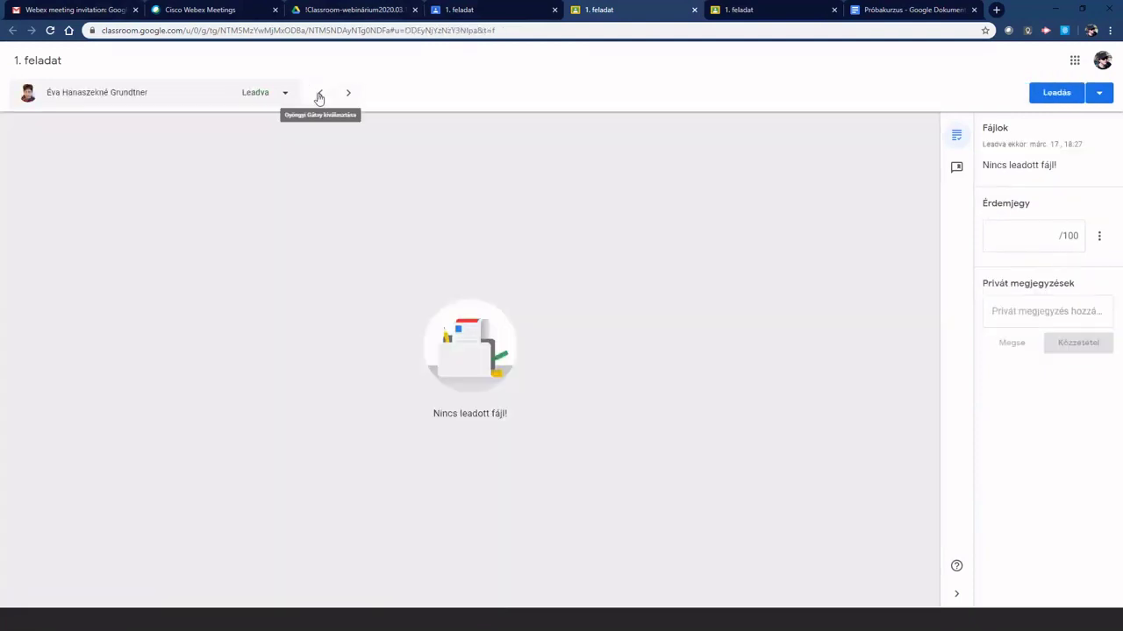
left_click(319, 95)
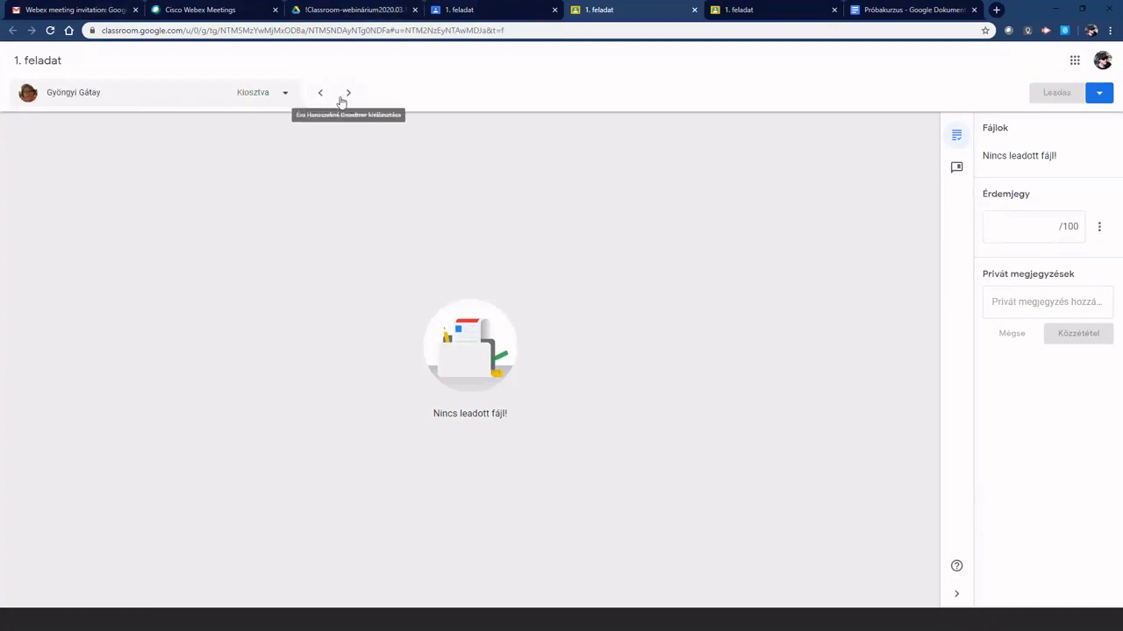
left_click(347, 97)
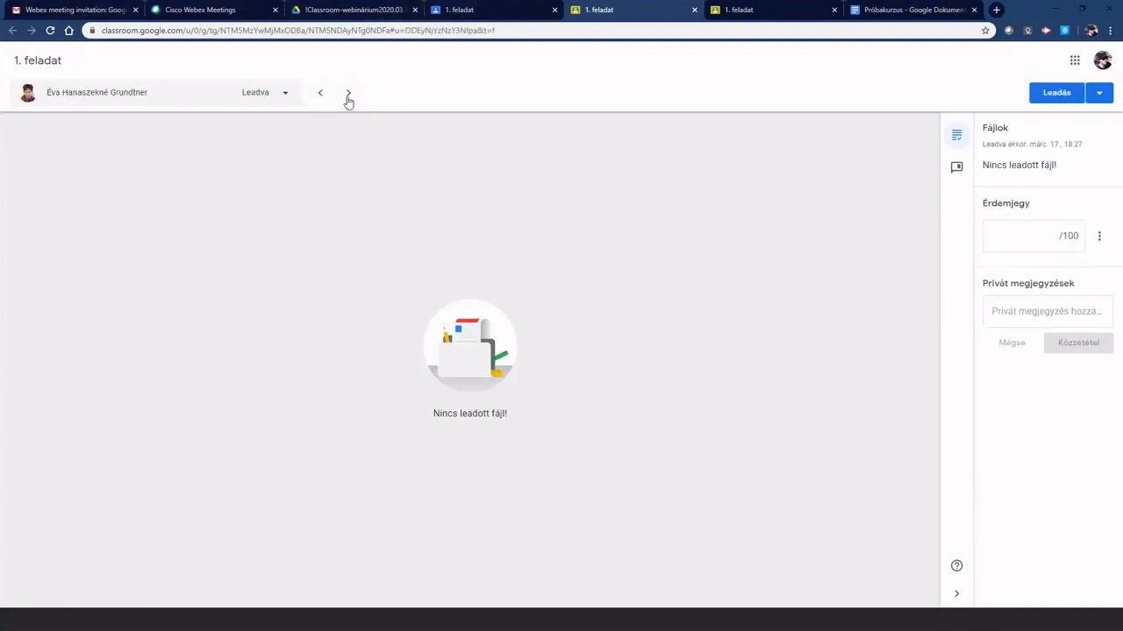
left_click(347, 97)
left_click(320, 96)
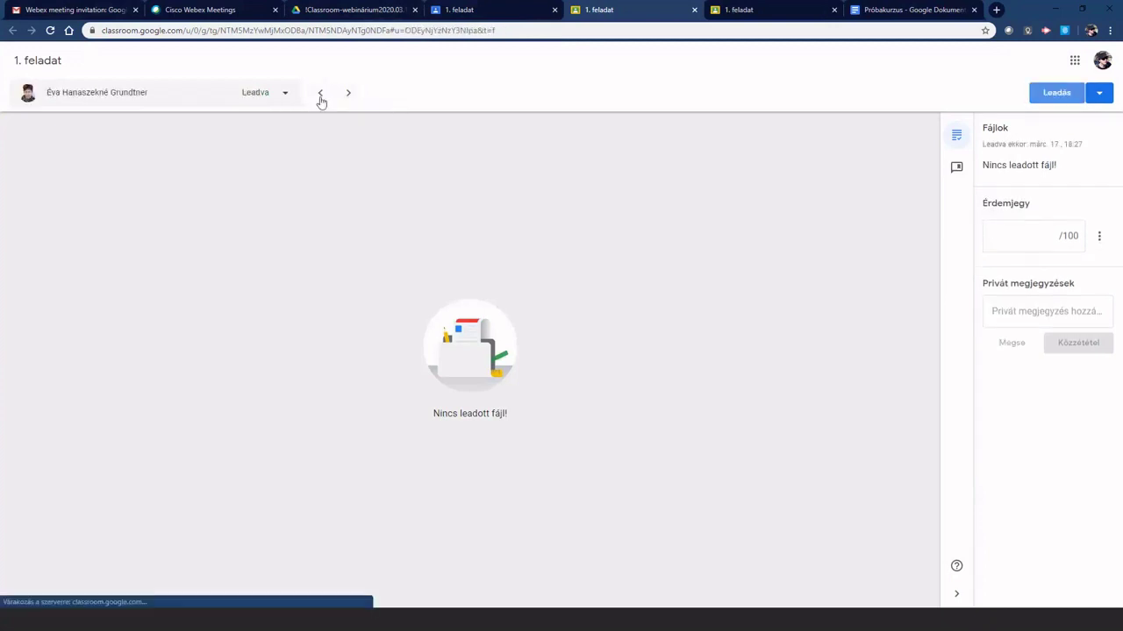
left_click(320, 97)
left_click(319, 99)
left_click(319, 98)
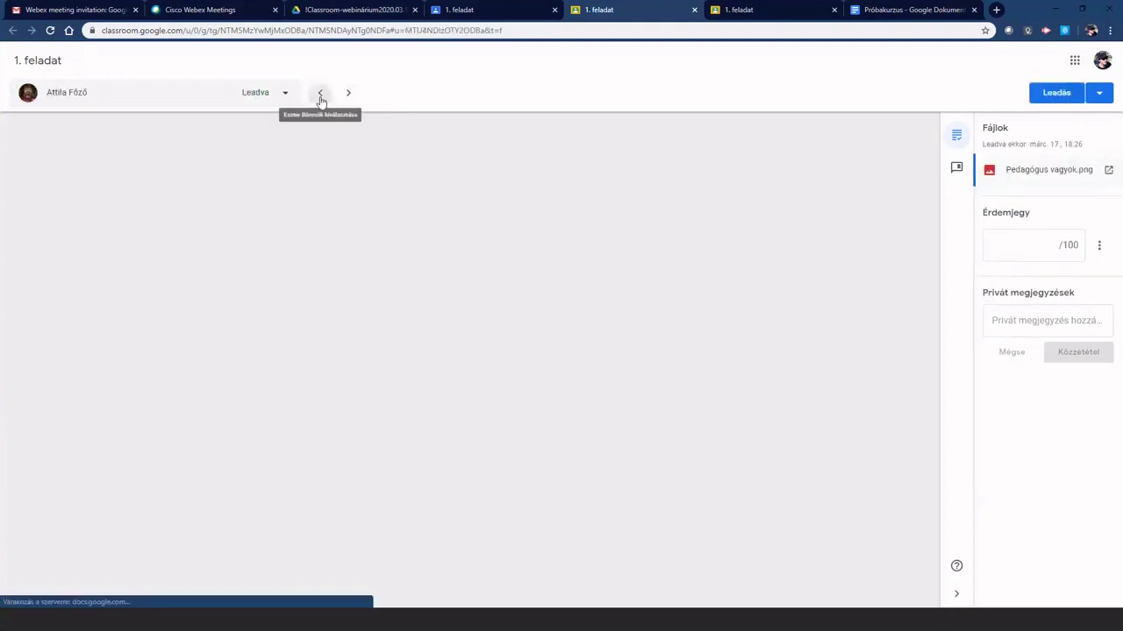
left_click(346, 96)
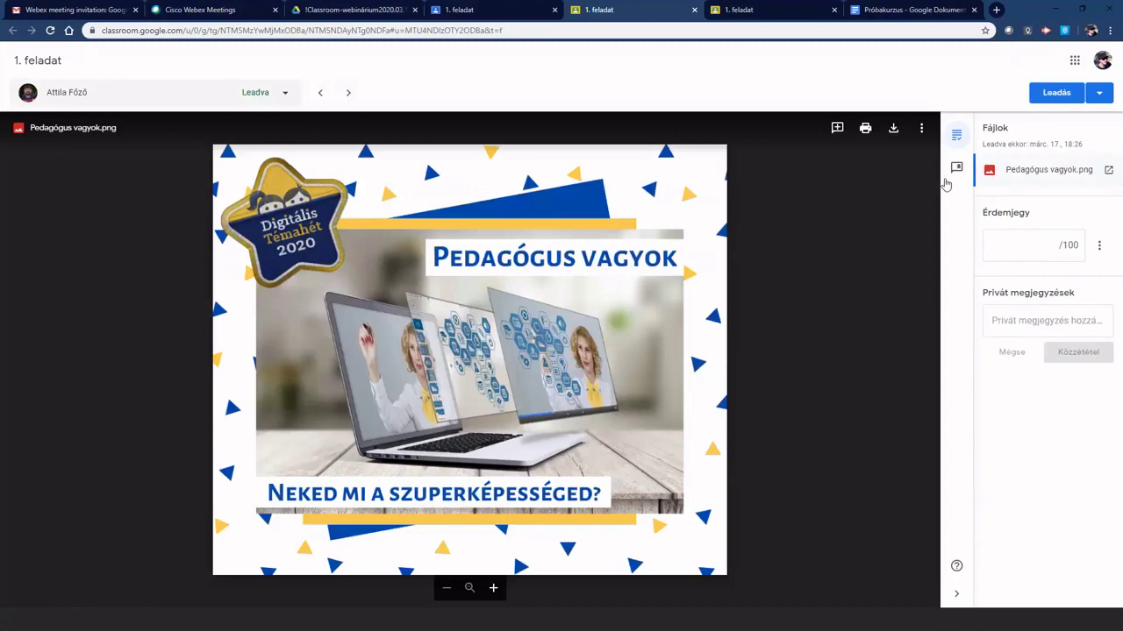
Add the comment "ez jó" to a marked area around the word "VAGYOK" on the submitted image
left_click(838, 128)
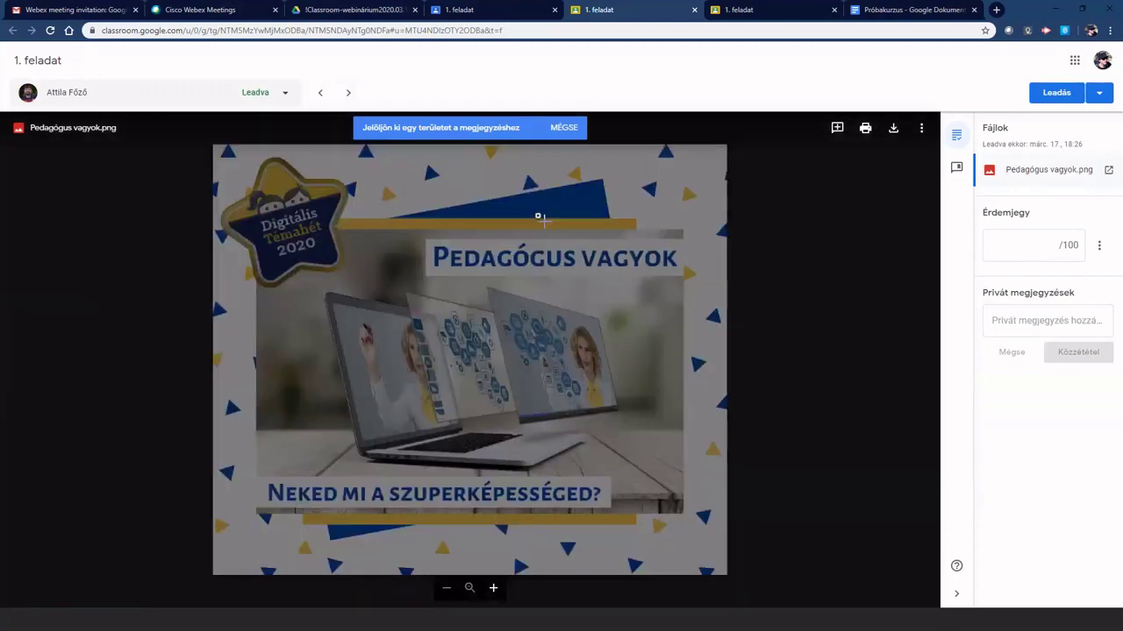
left_click_drag(536, 214, 698, 349)
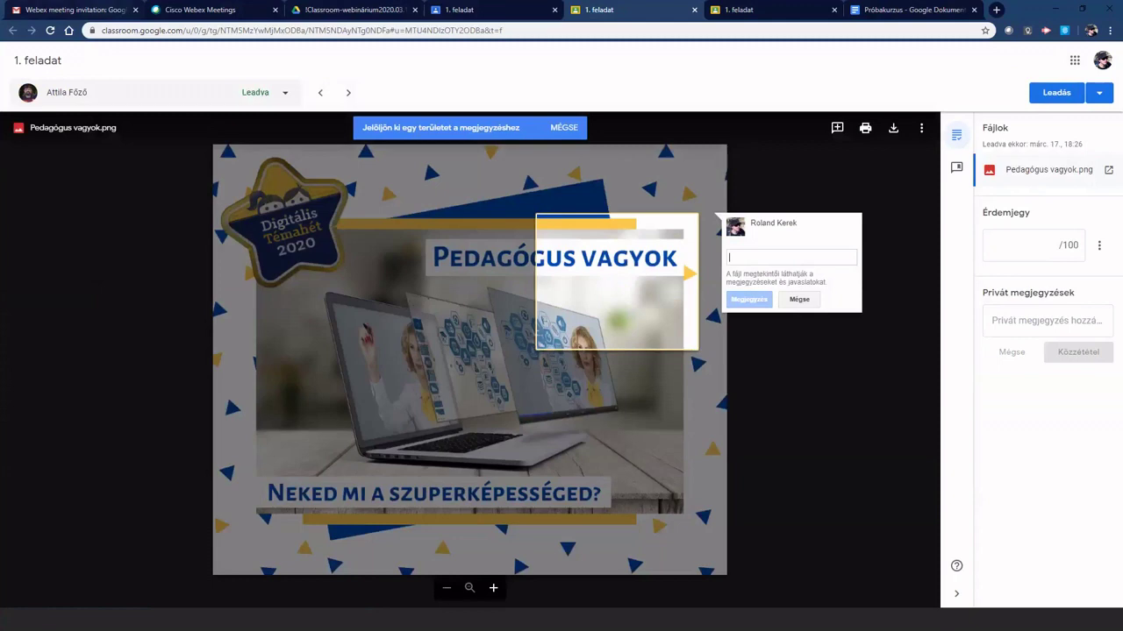
type("ez")
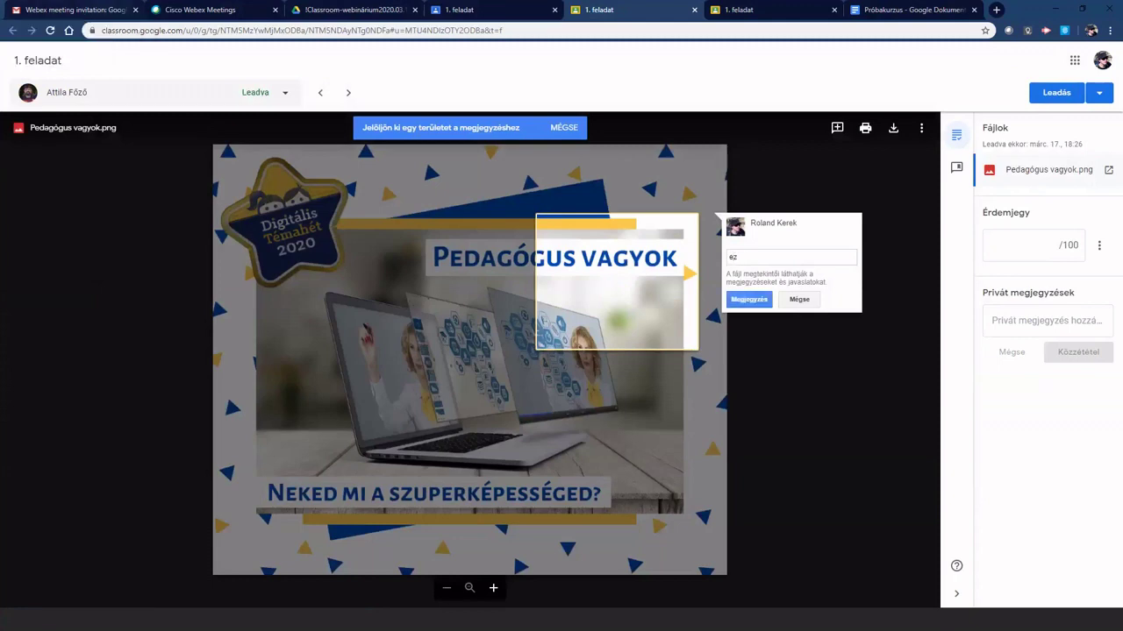
type(" jó")
left_click(750, 300)
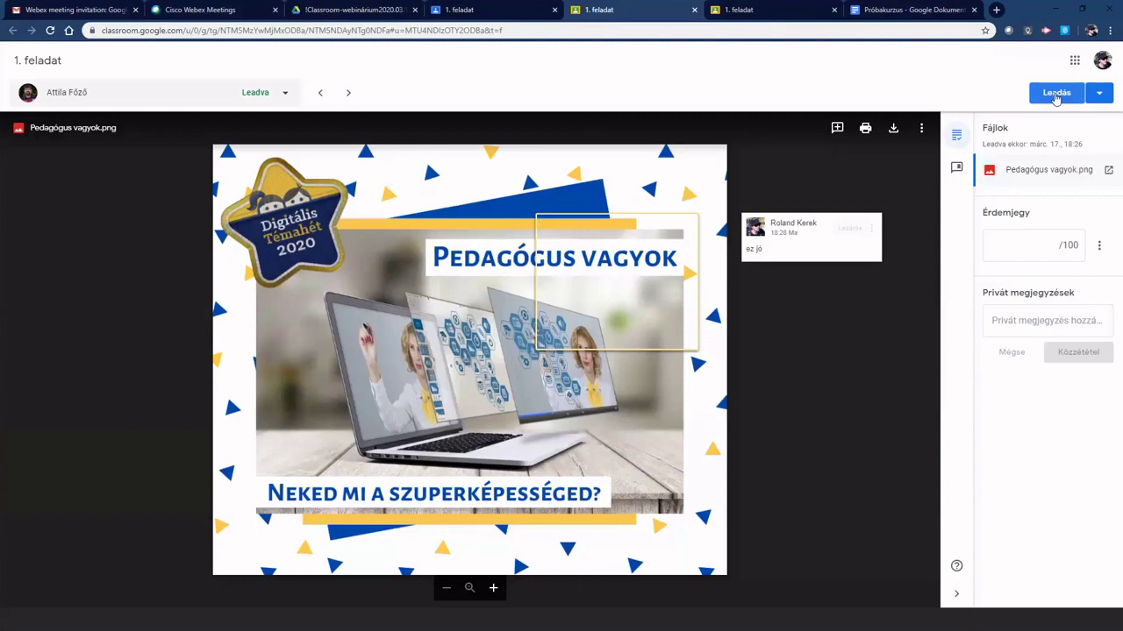
View the options for returning one or several submissions without sending any work back
left_click(1099, 93)
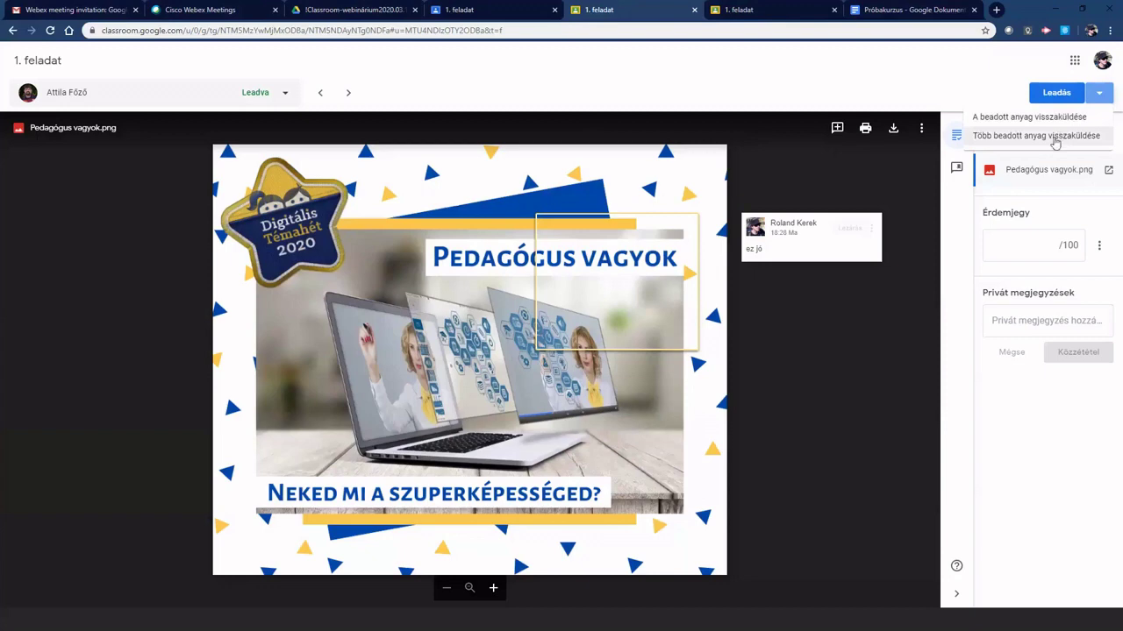
left_click(964, 80)
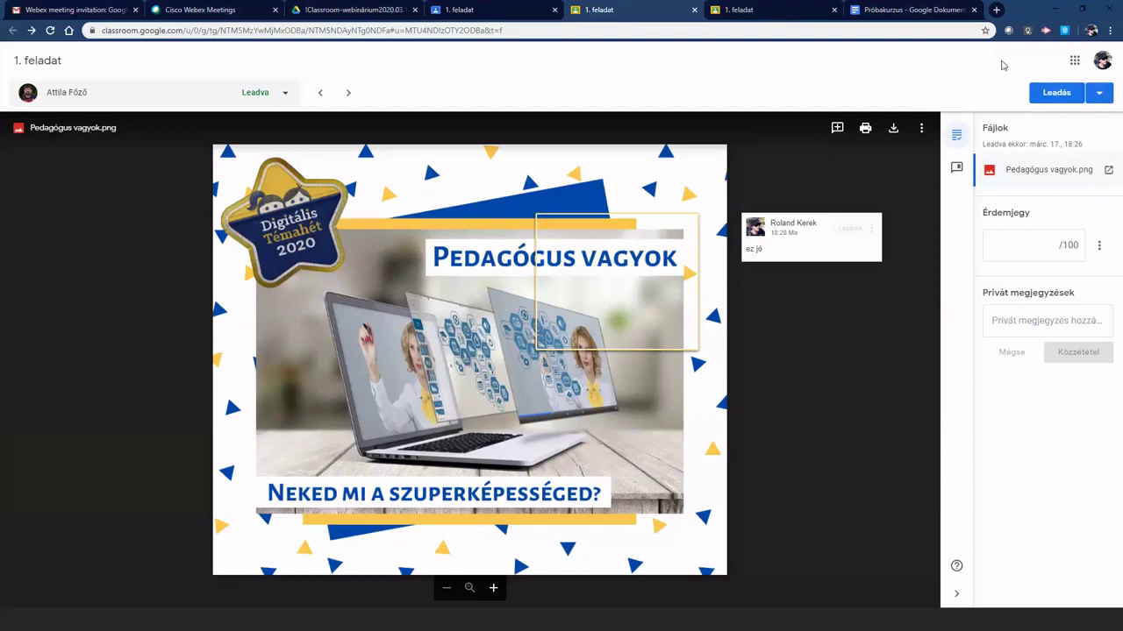
Return the submission containing "Pedagógus vagyok.png" to the student without a grade
left_click(1052, 94)
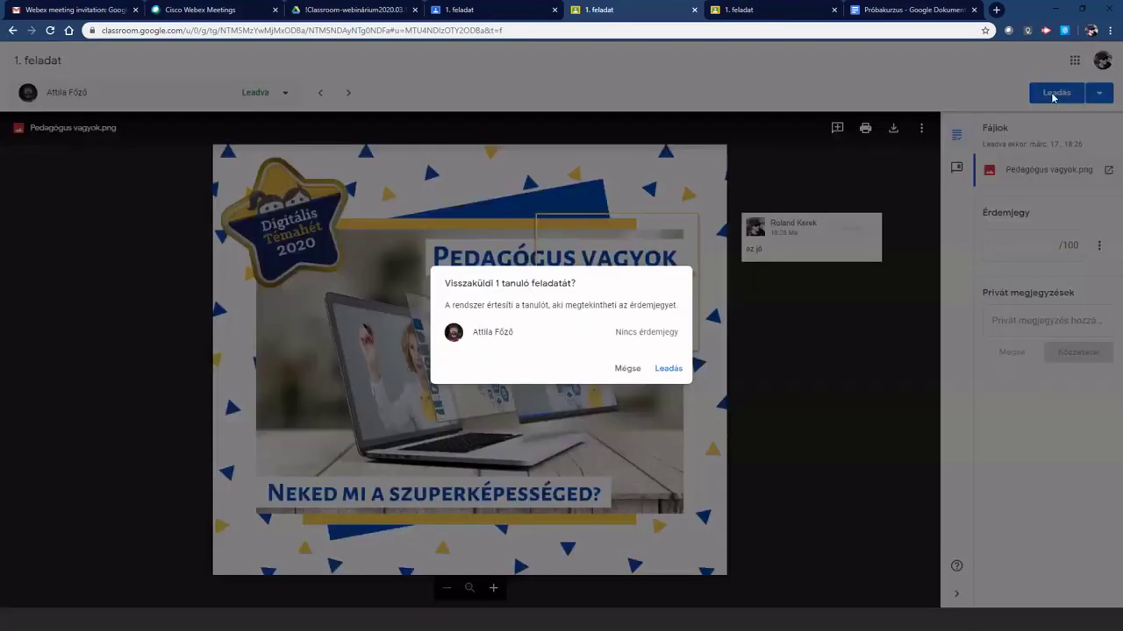
left_click(670, 371)
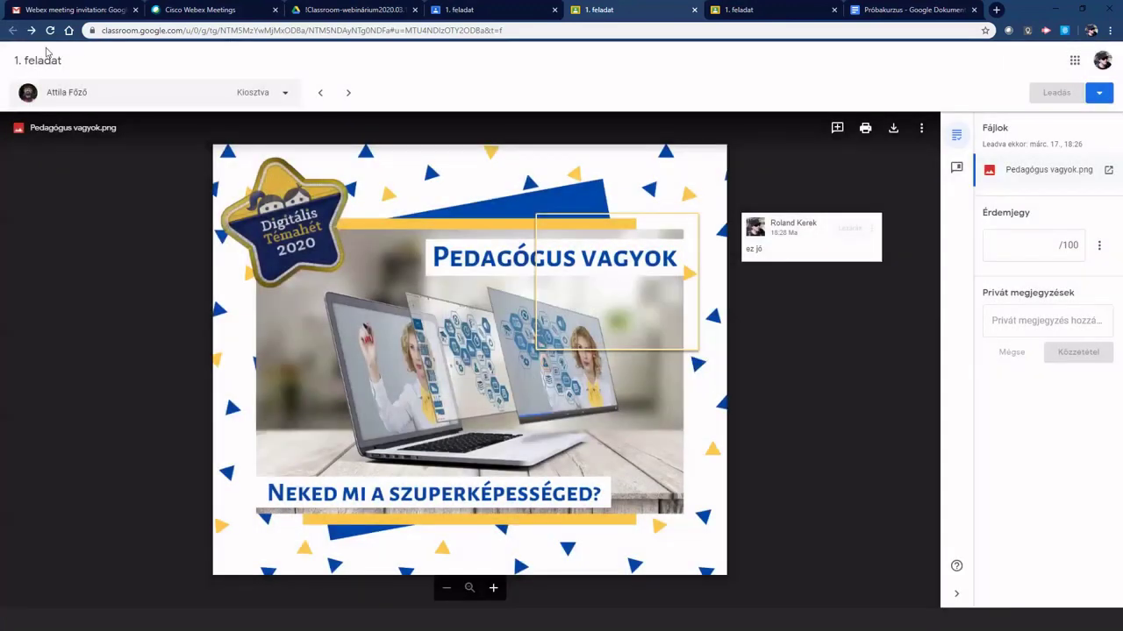
Open the handed-in submissions of "1. feladat" through the assignments page of course c2000
left_click(476, 10)
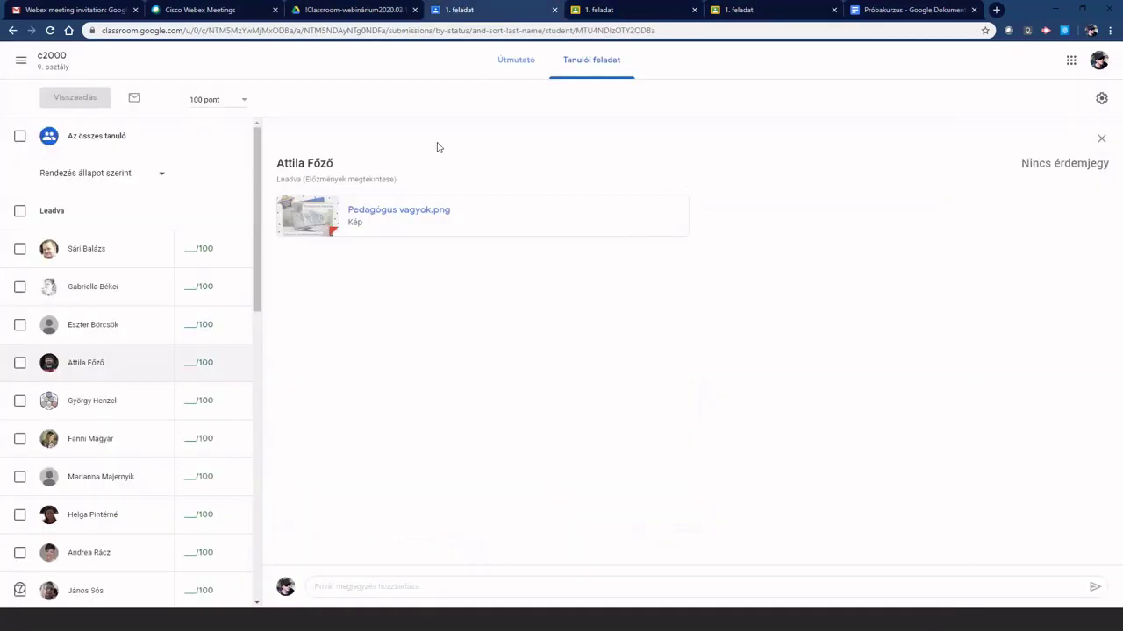
left_click(502, 56)
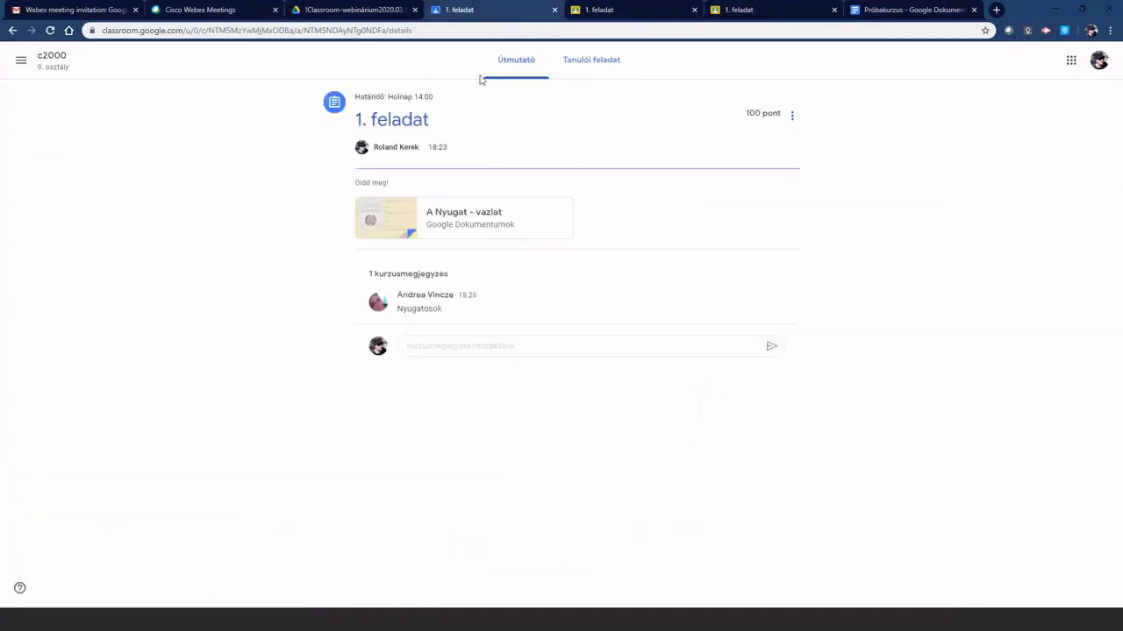
left_click(53, 67)
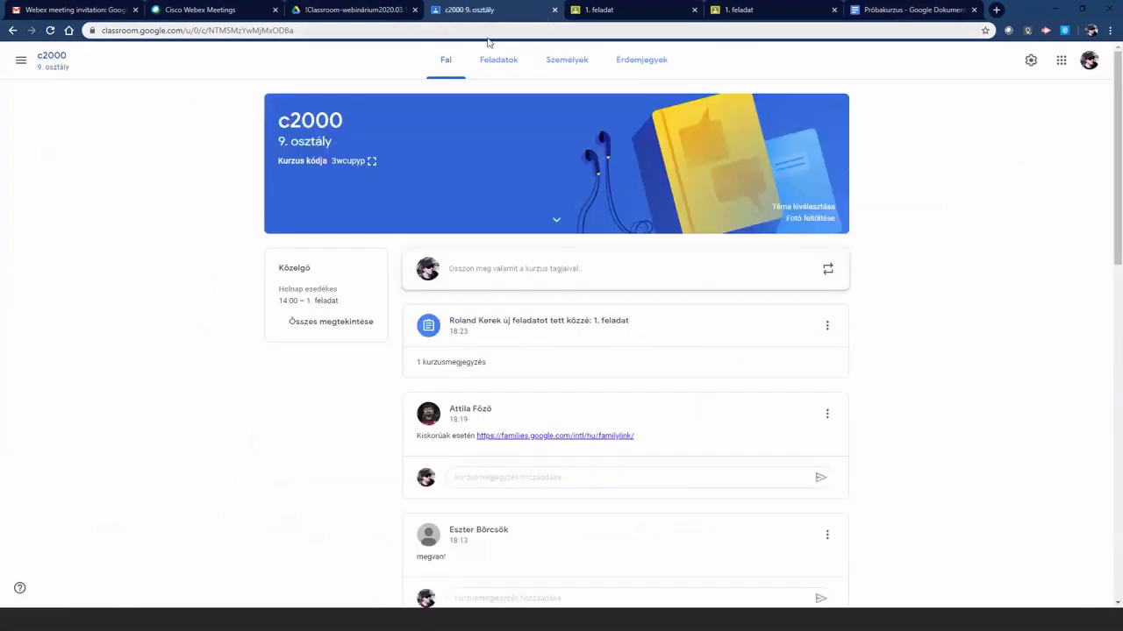
left_click(501, 68)
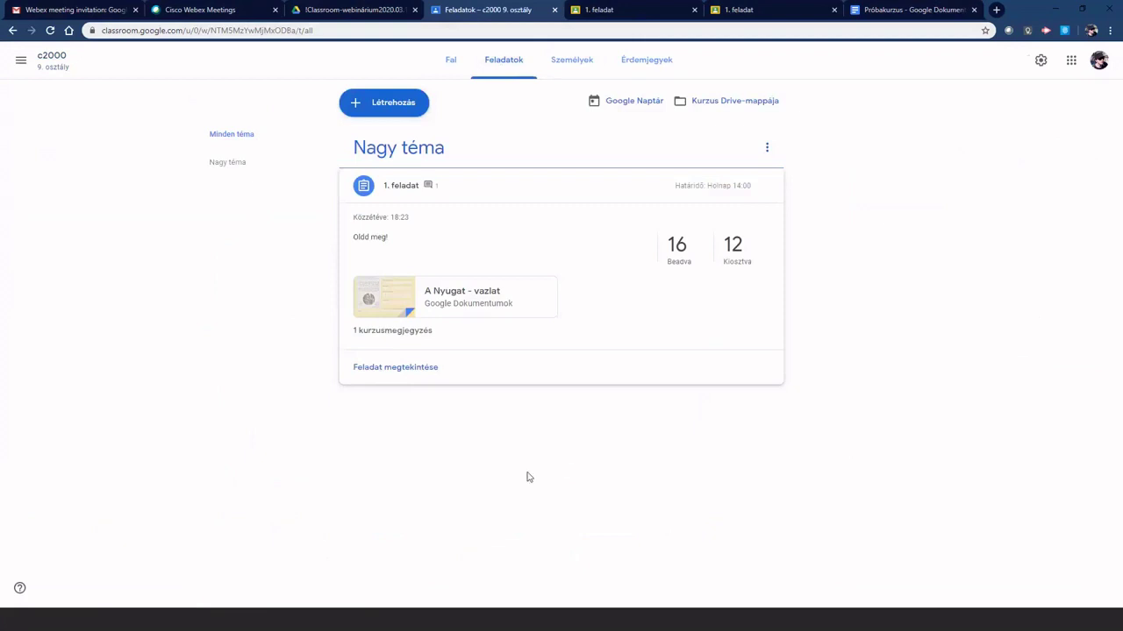
left_click(673, 244)
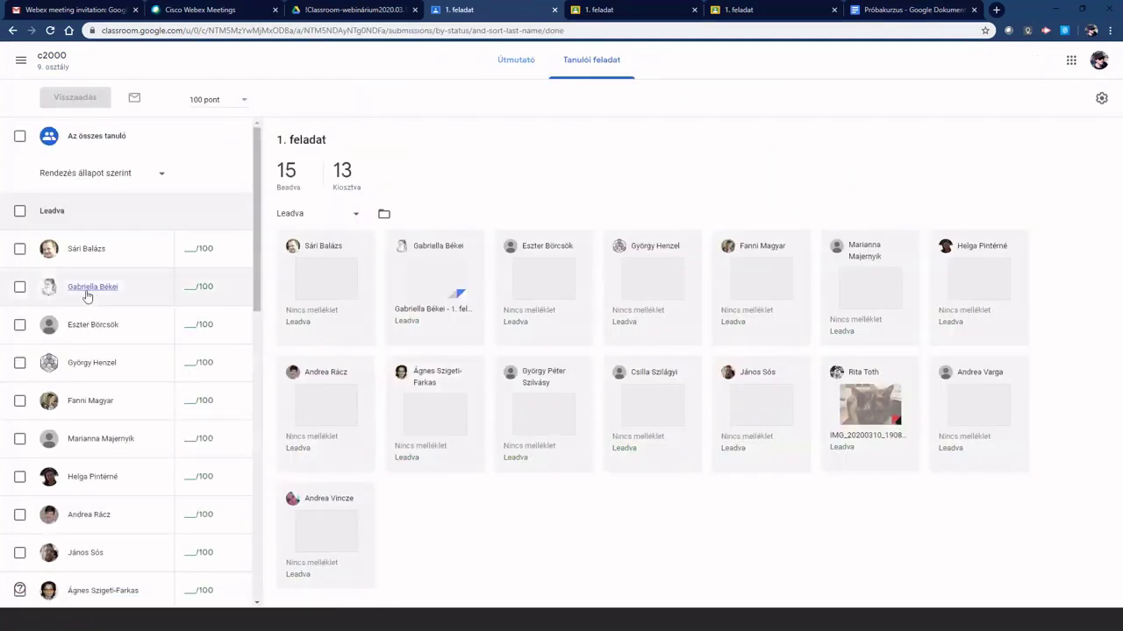
Look through the student list of "1. feladat", grouped into Leadva and Kiosztva
scroll(87, 279, "down", 9)
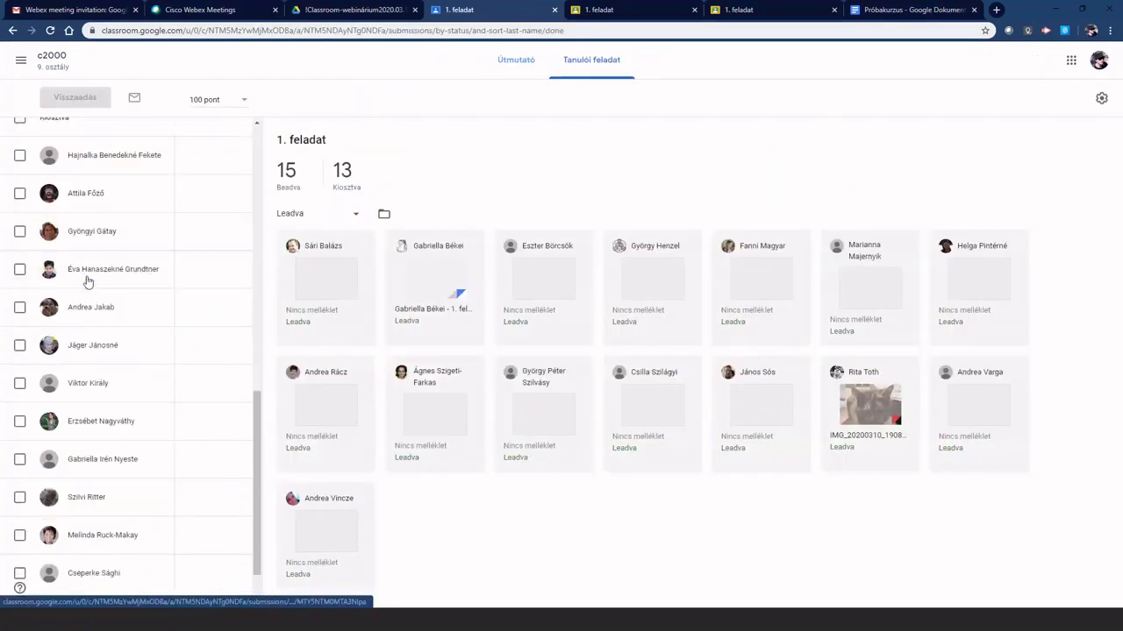
scroll(80, 420, "up", 10)
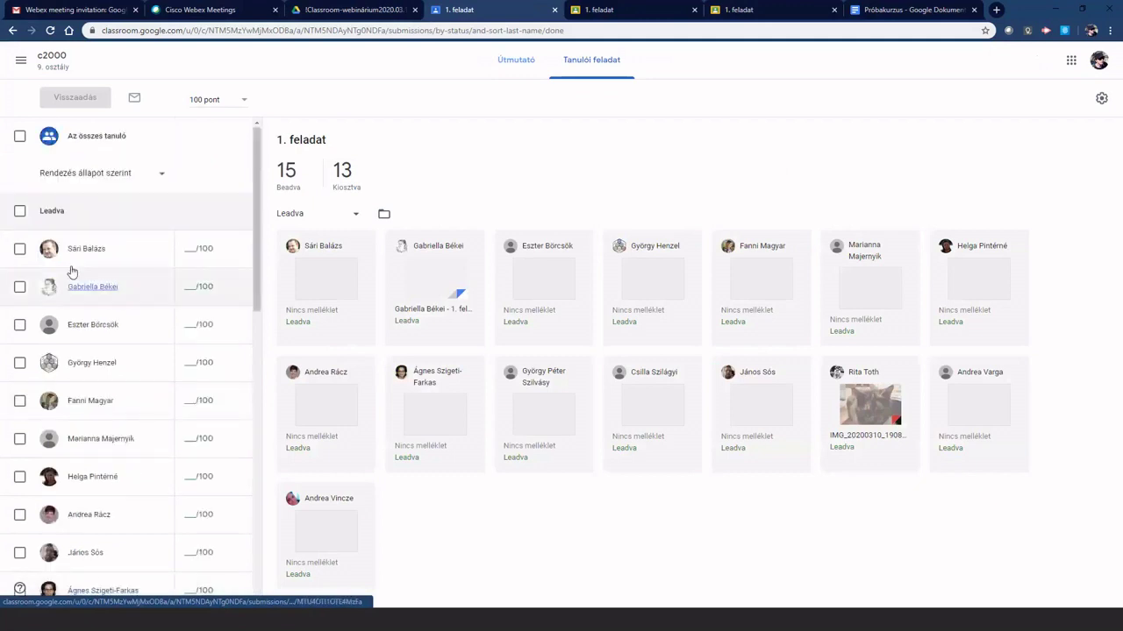
scroll(88, 233, "down", 2)
scroll(134, 336, "down", 3)
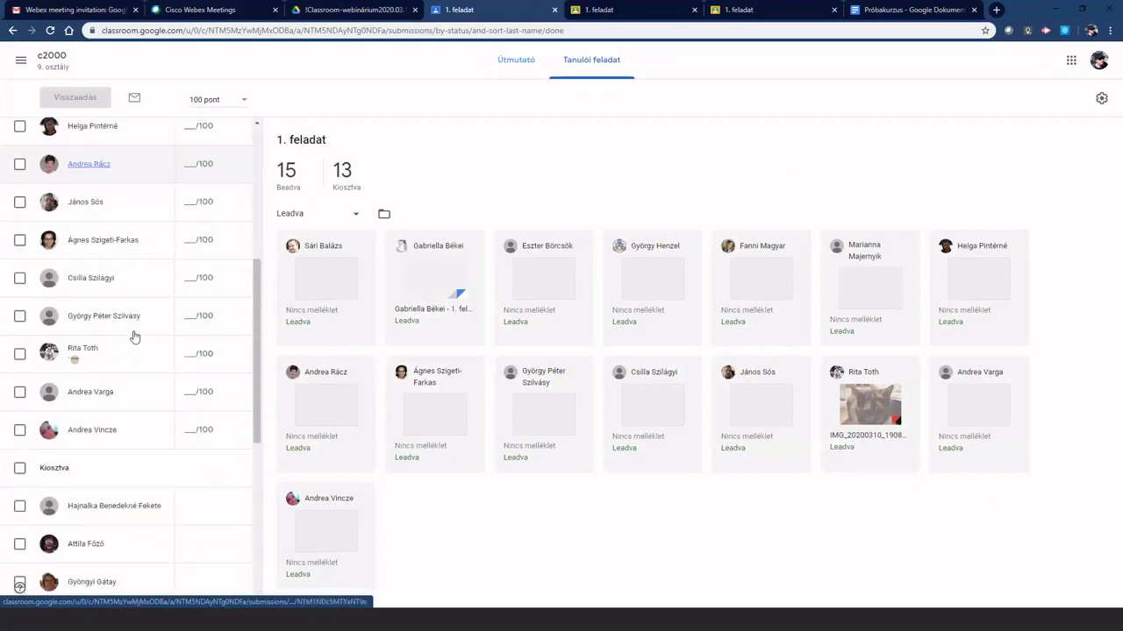
scroll(134, 336, "down", 1)
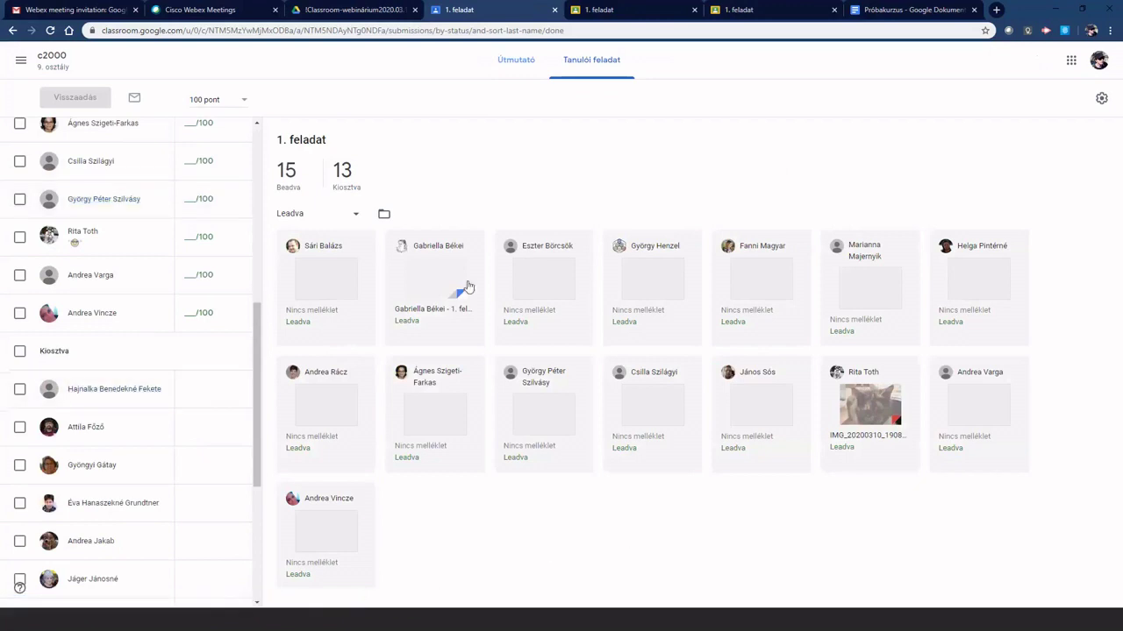
scroll(130, 329, "up", 5)
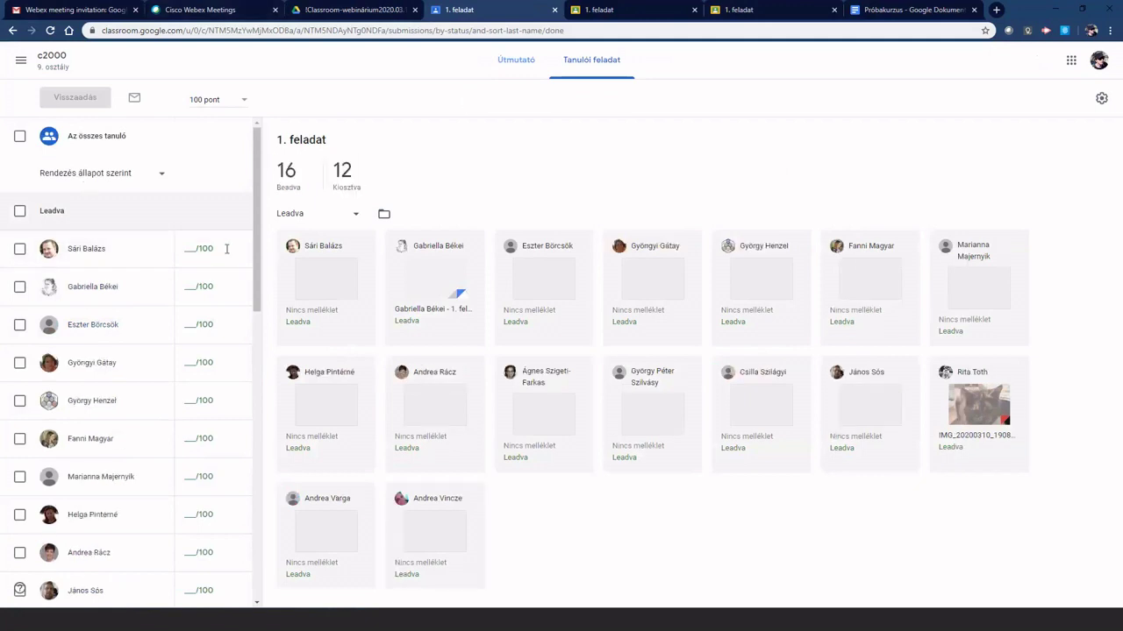
Check the students' submission statuses in the grading view, and go back to the submissions overview of "1. feladat"
left_click(614, 10)
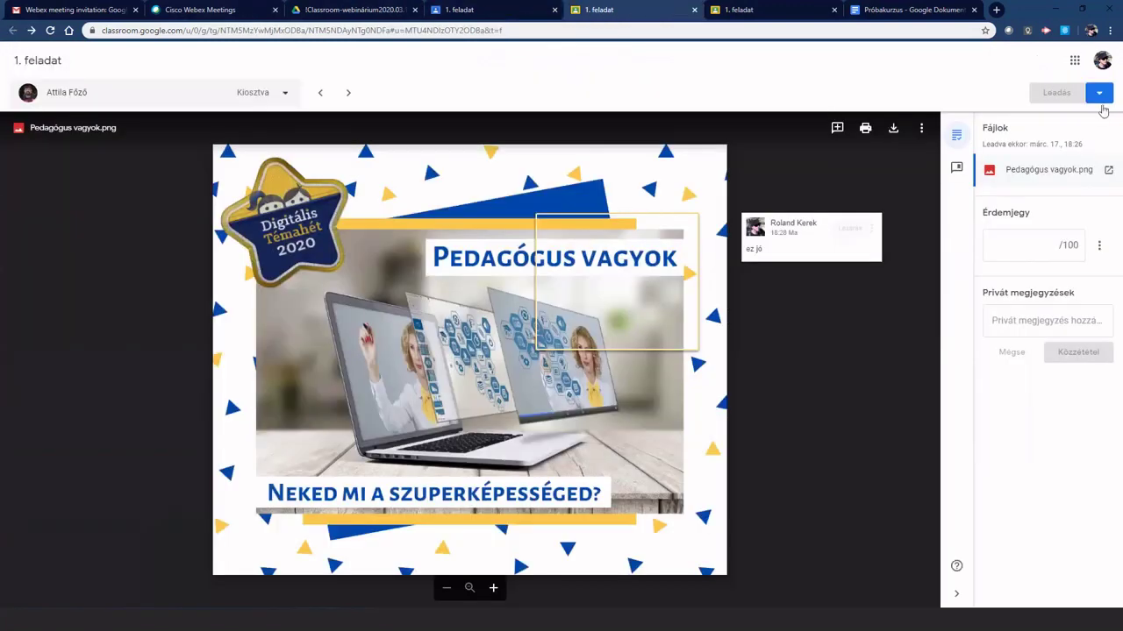
left_click(268, 95)
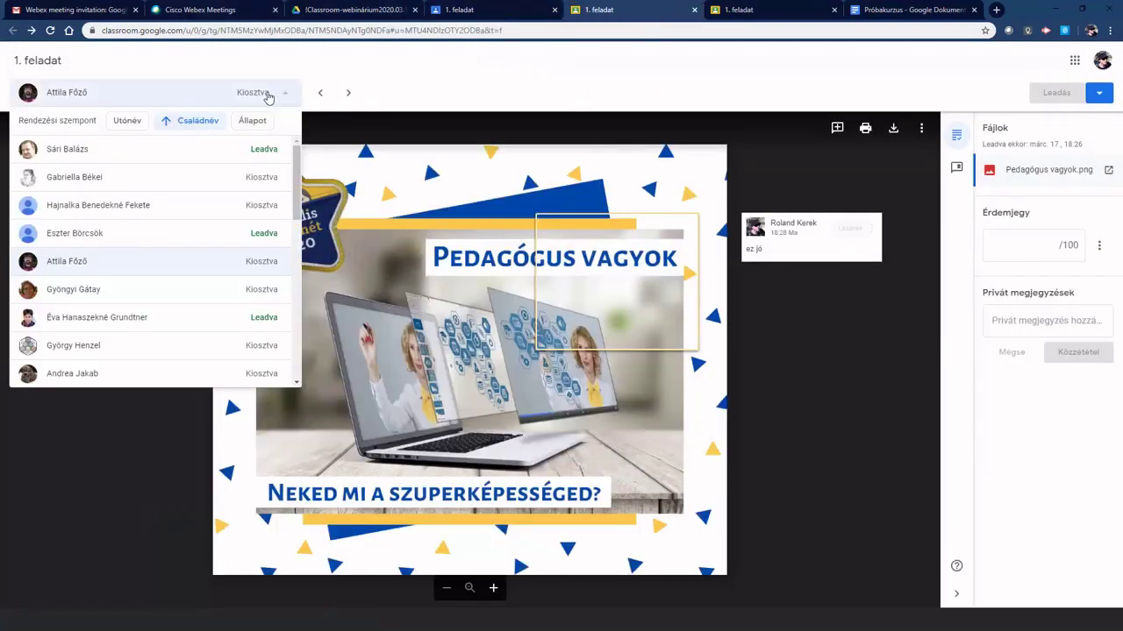
left_click(268, 95)
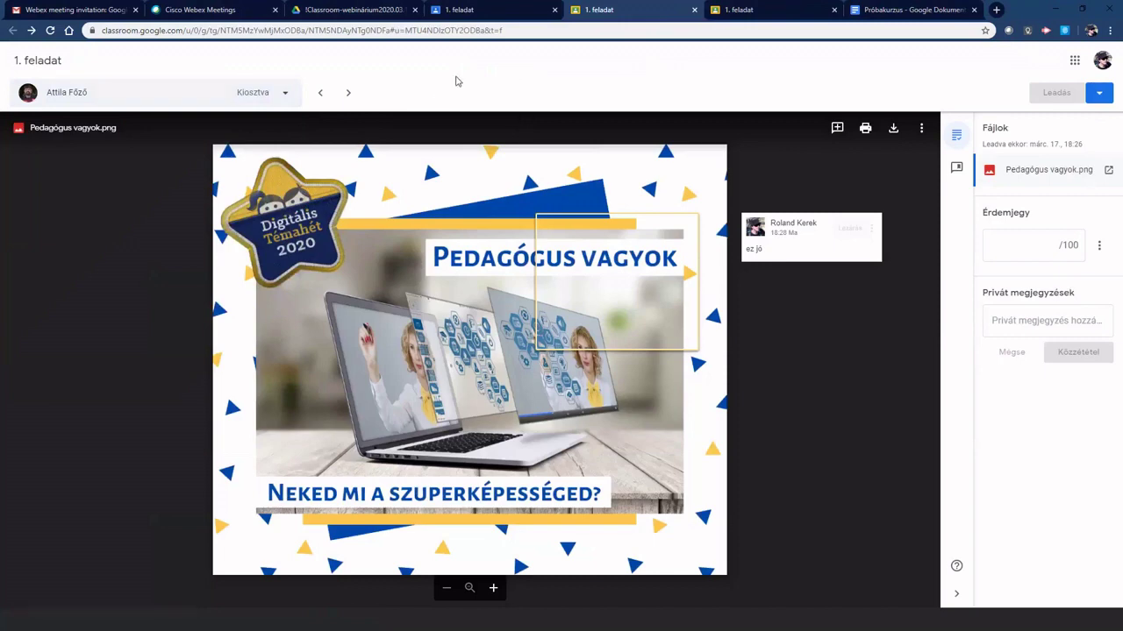
left_click(451, 17)
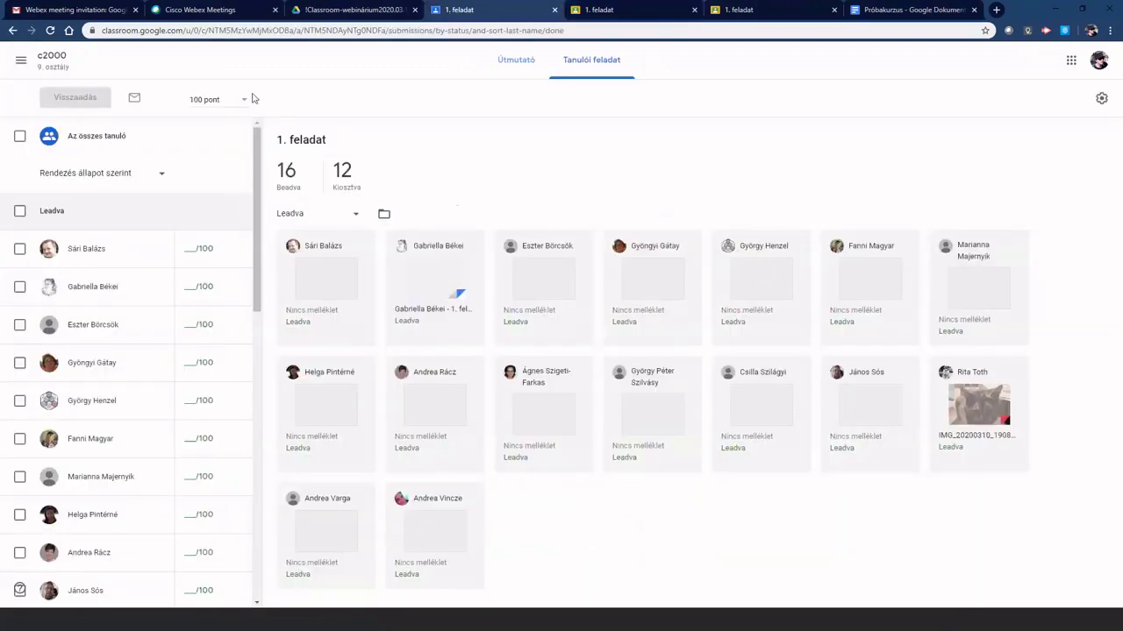
Select the first eight students in the Leadva group one by one
left_click(19, 249)
left_click(20, 287)
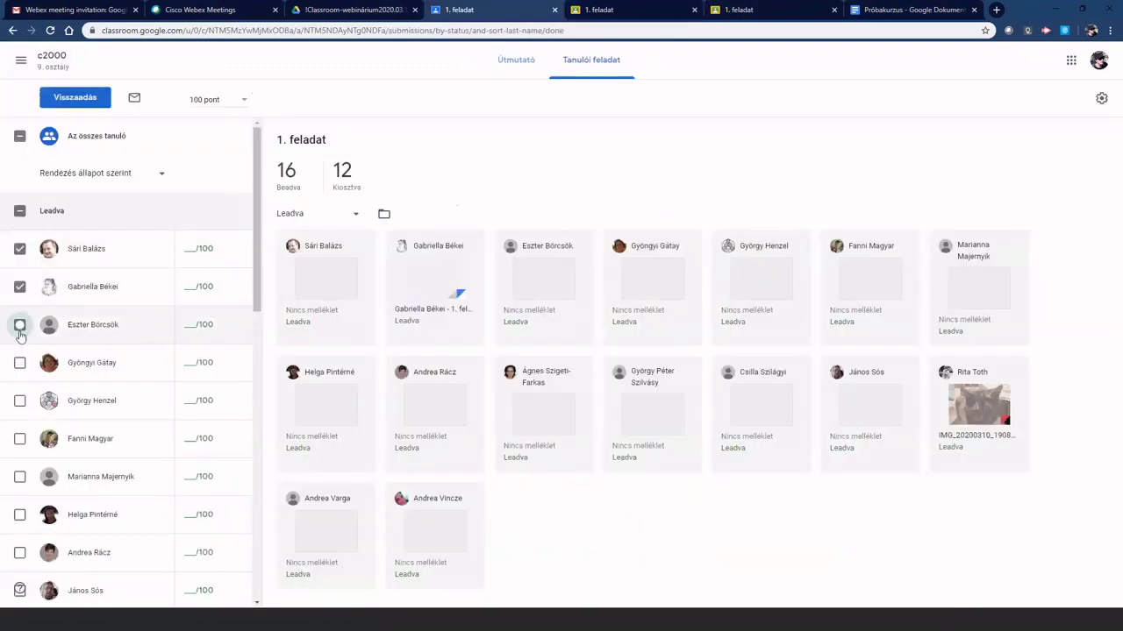
left_click(19, 325)
left_click(19, 363)
left_click(20, 401)
left_click(20, 438)
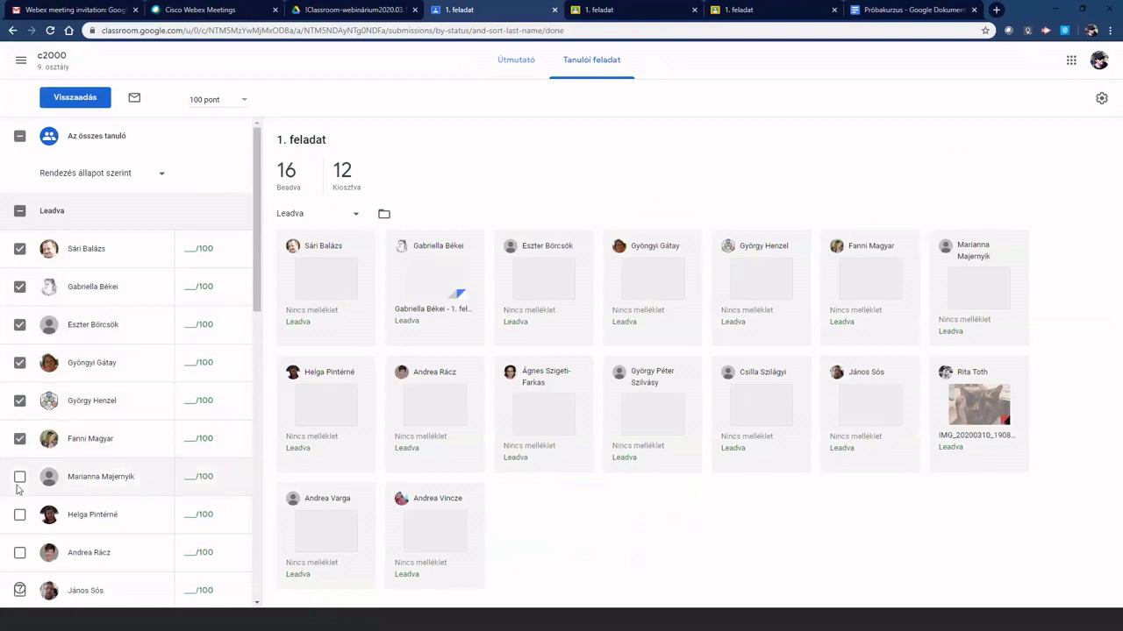
left_click(19, 476)
left_click(19, 515)
scroll(19, 514, "down", 3)
scroll(6, 175, "up", 4)
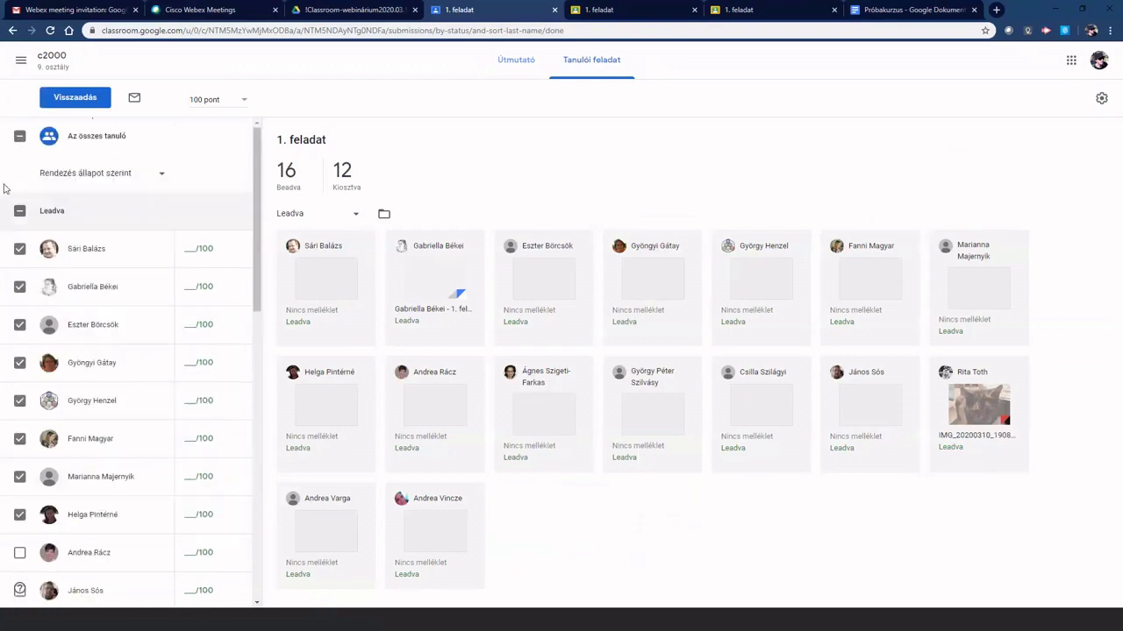
Select all submissions in the Leadva group and return them together with the private comment "Ez szép munka!"
left_click(20, 212)
left_click(19, 212)
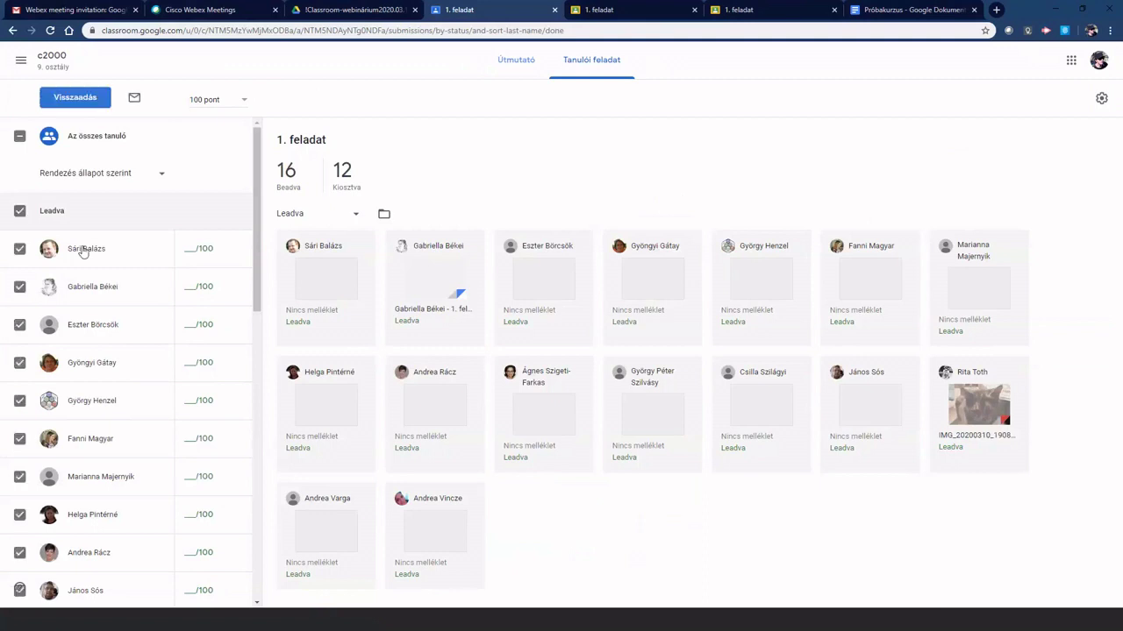
scroll(83, 255, "down", 5)
scroll(93, 298, "up", 5)
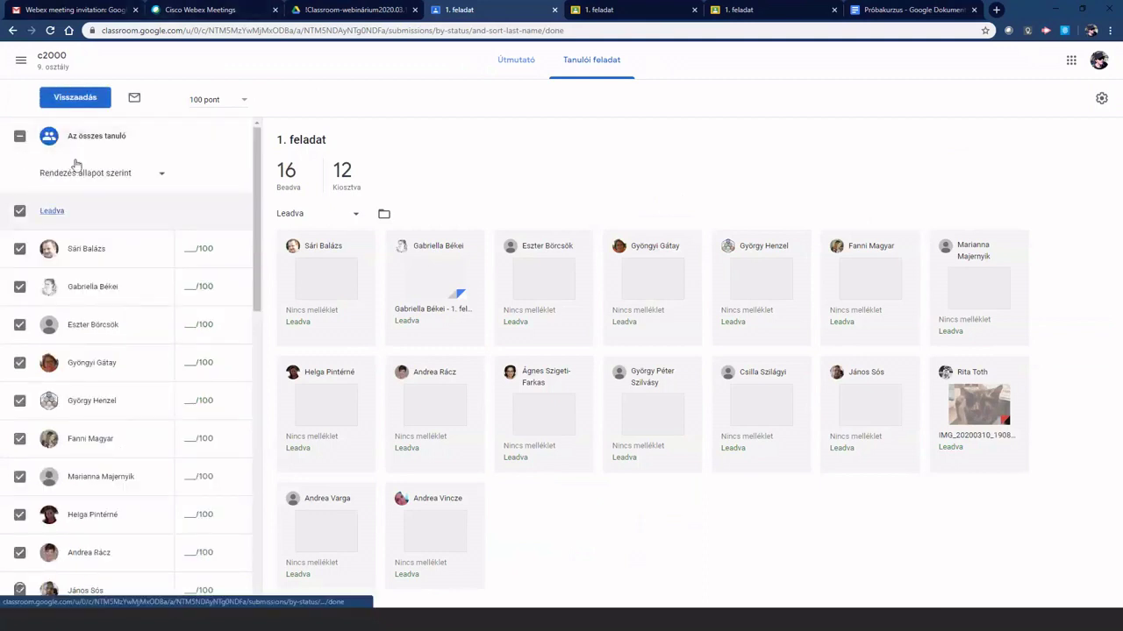
left_click(74, 102)
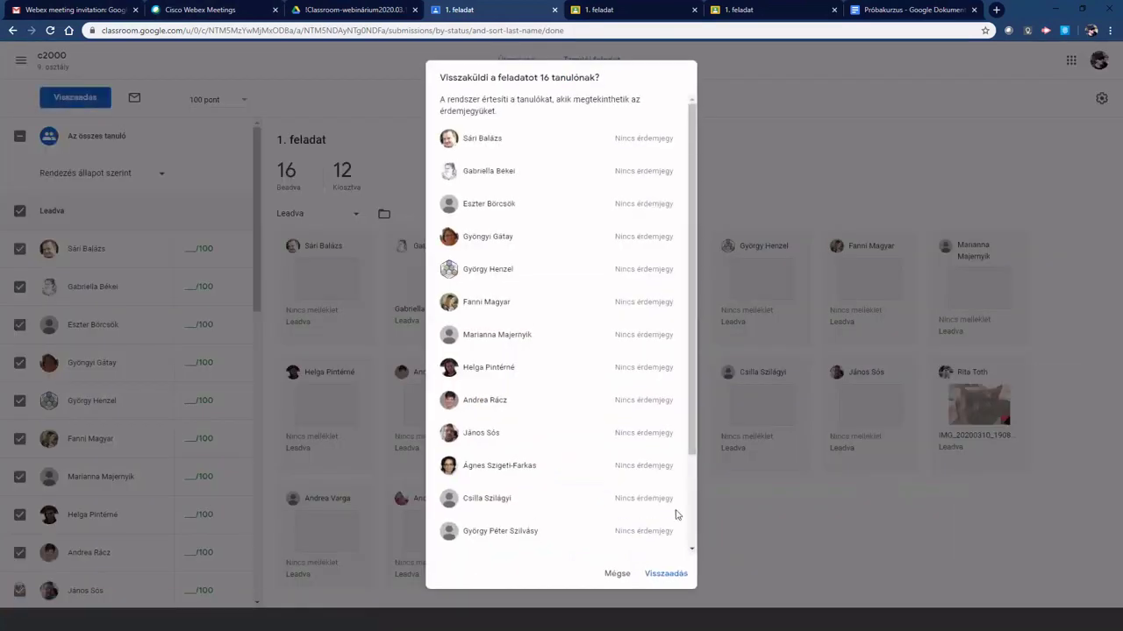
scroll(578, 526, "down", 3)
left_click(532, 540)
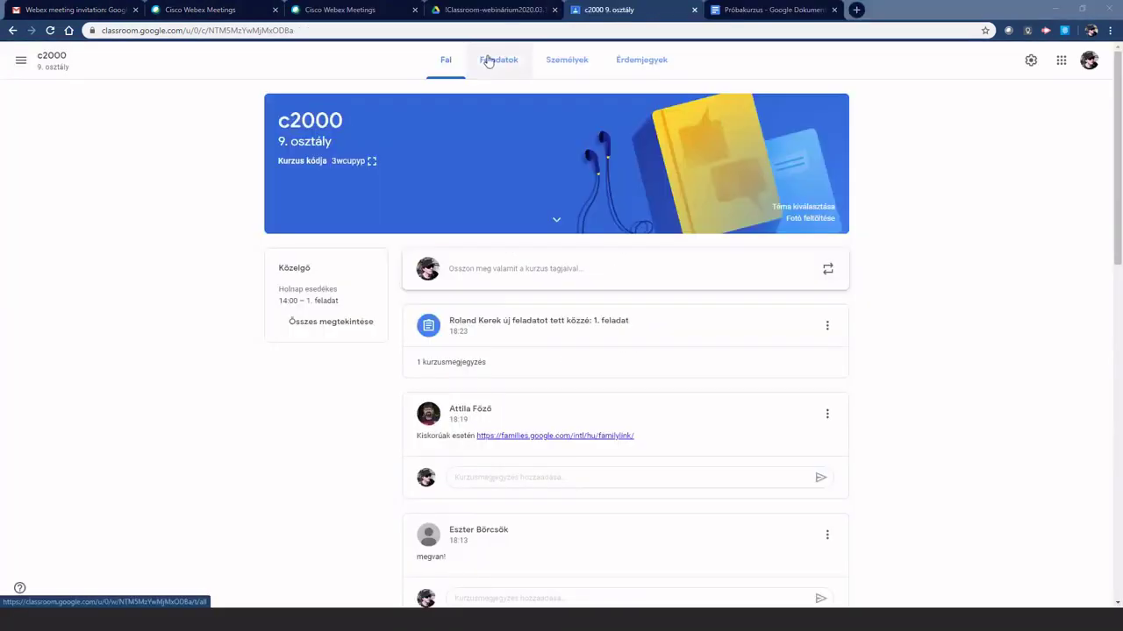
Open the student work of "1. feladat" and check a handed-in submission without attachment in the grading view
left_click(489, 62)
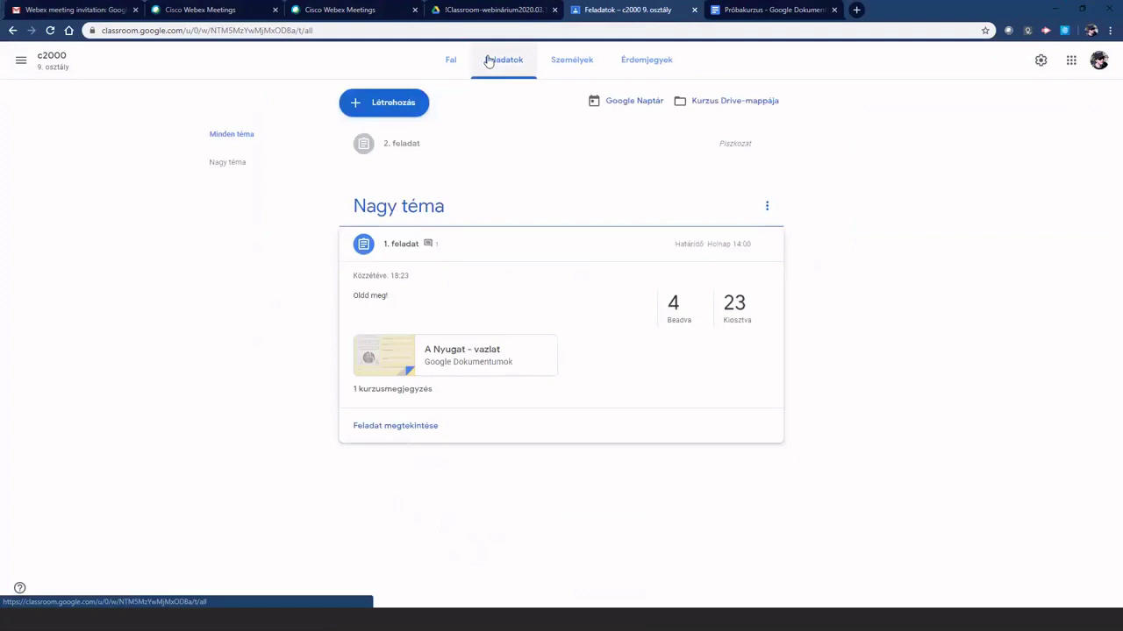
left_click(386, 427)
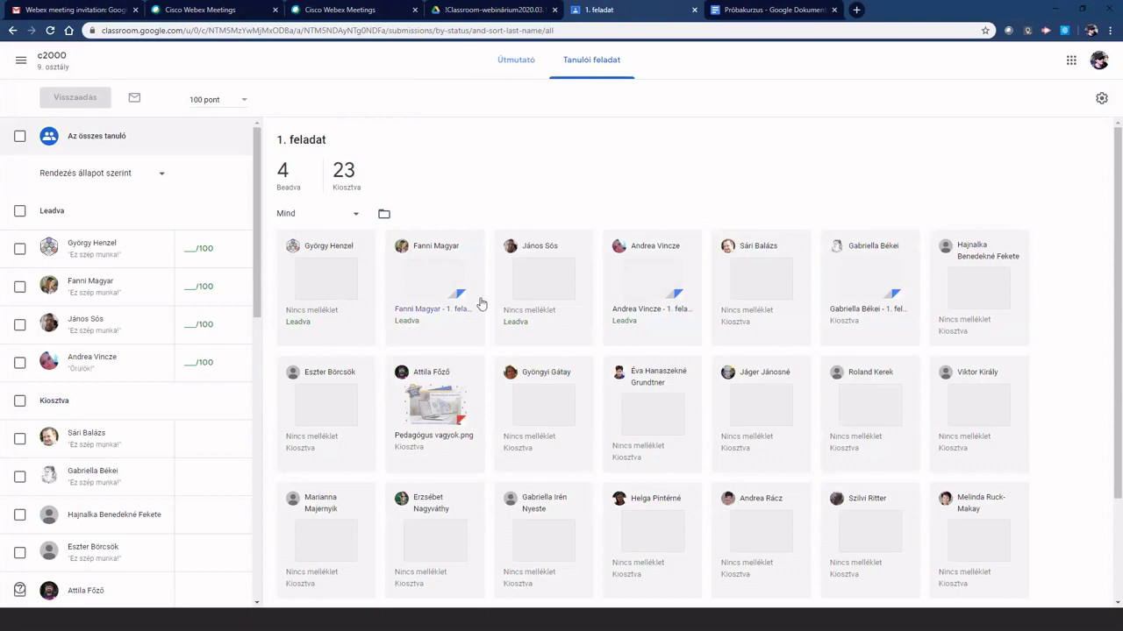
left_click(533, 290)
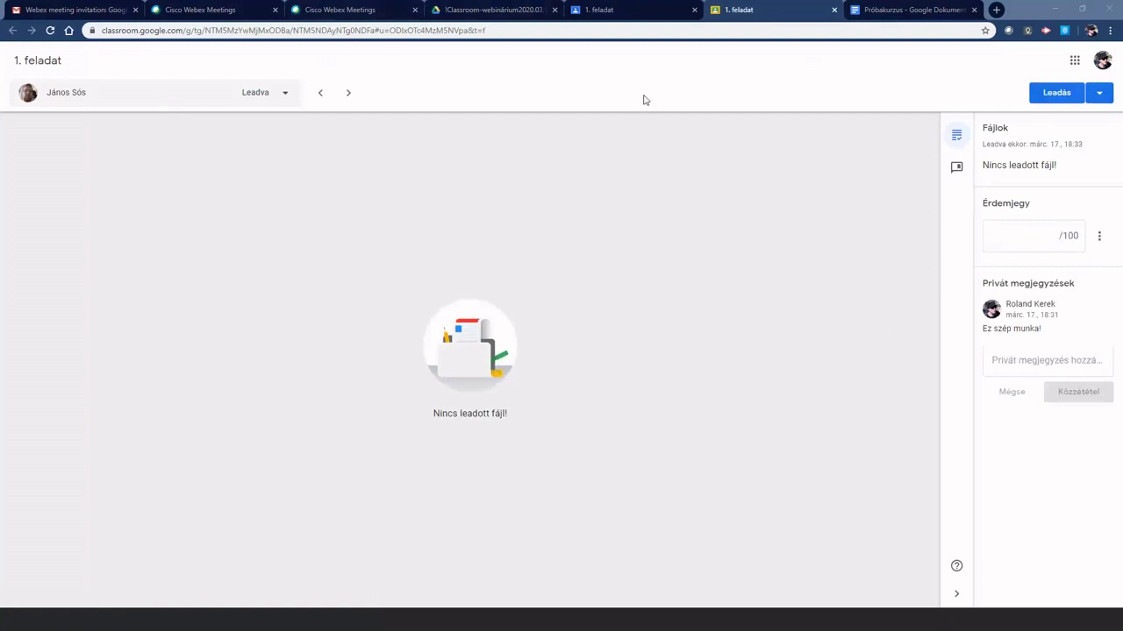
left_click(638, 17)
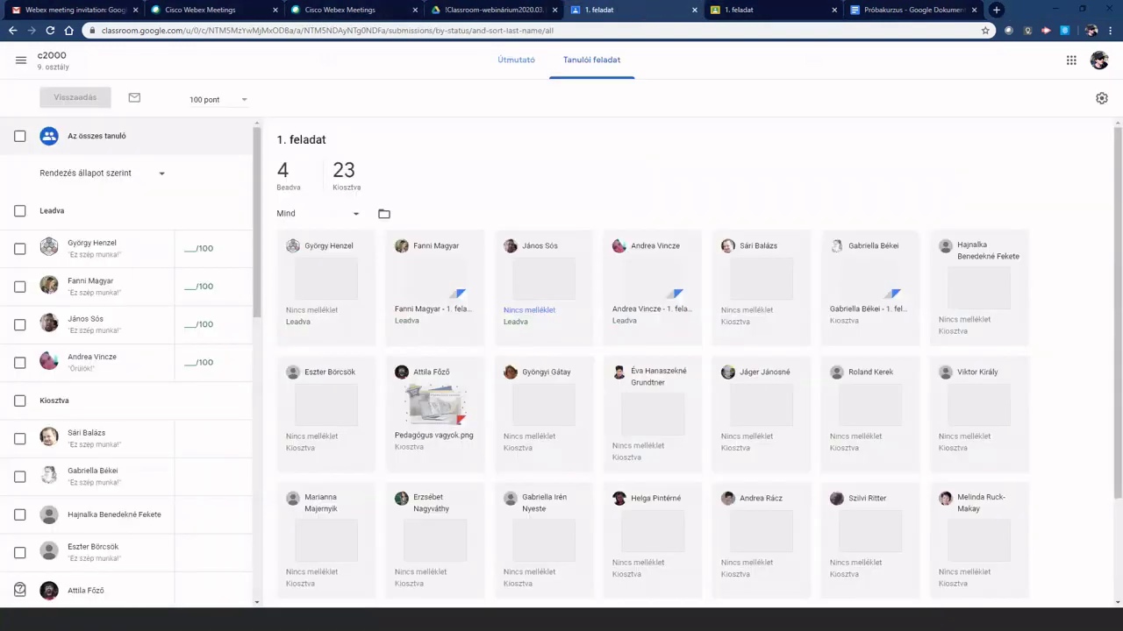
Open the draft assignment "2. feladat" of course c2000 for editing
left_click(51, 62)
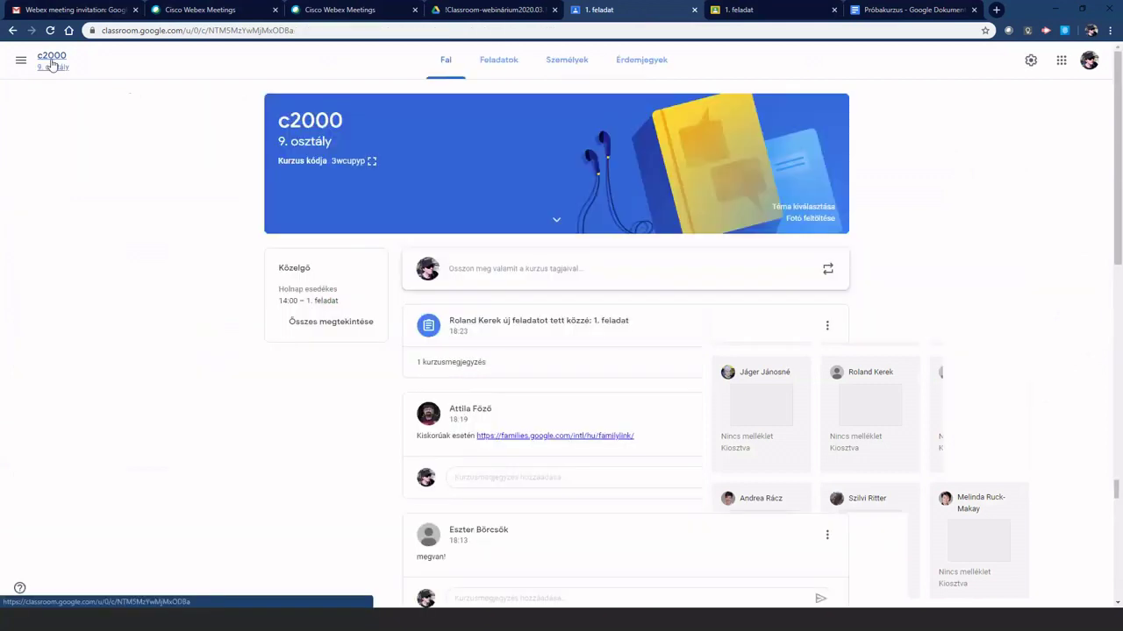
left_click(497, 72)
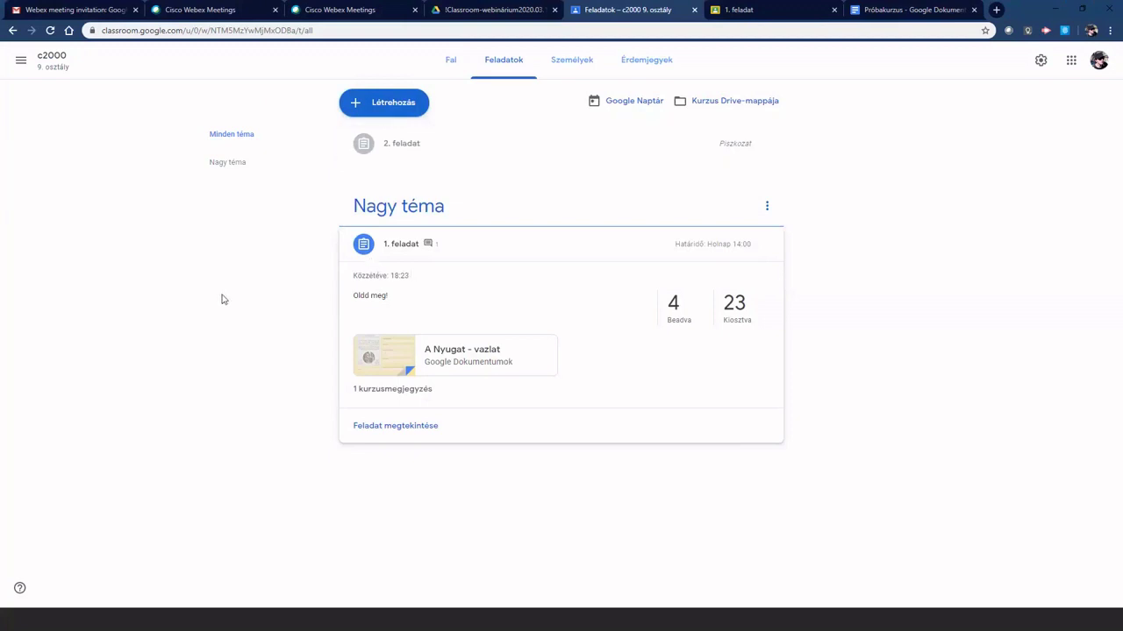
left_click(402, 149)
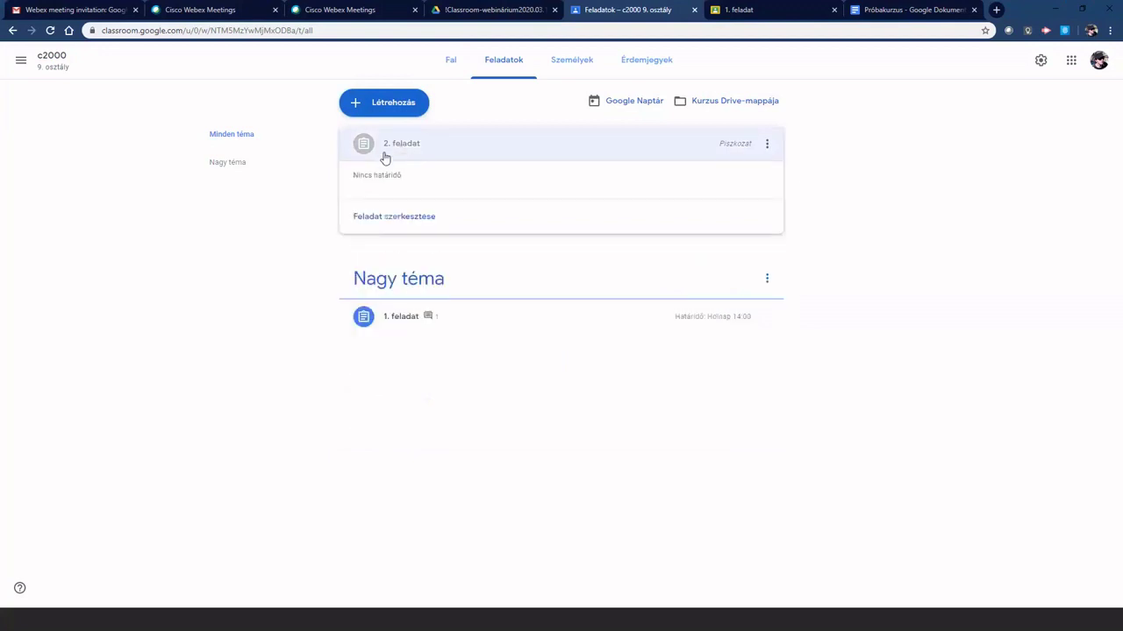
left_click(382, 217)
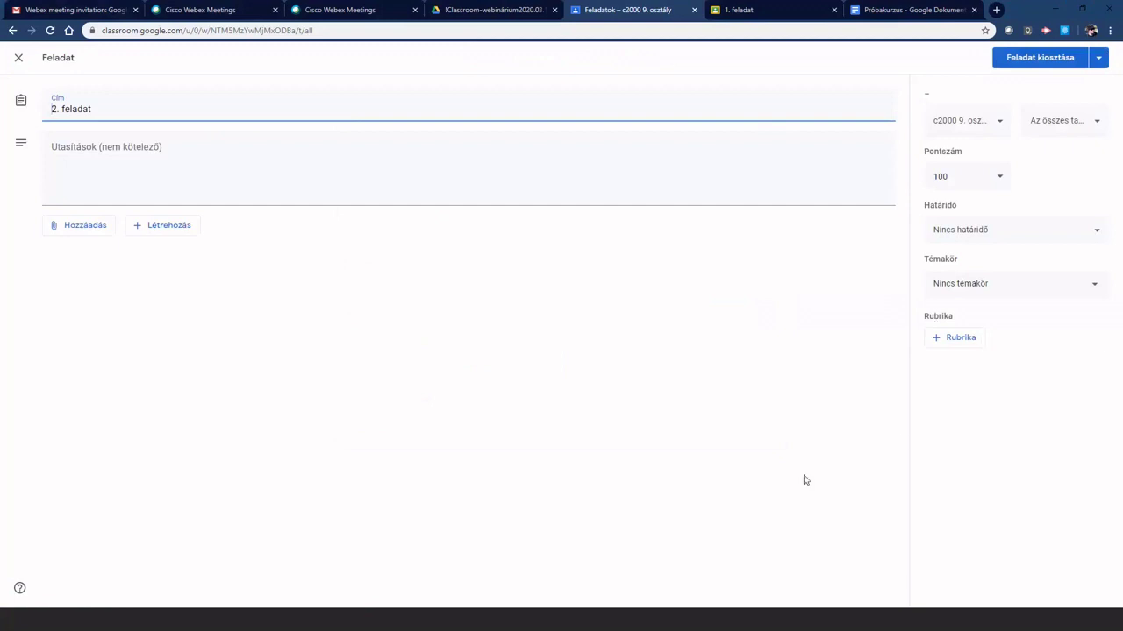
Set the due date of "2. feladat" to 19 March 2020 at 23:59
left_click(955, 177)
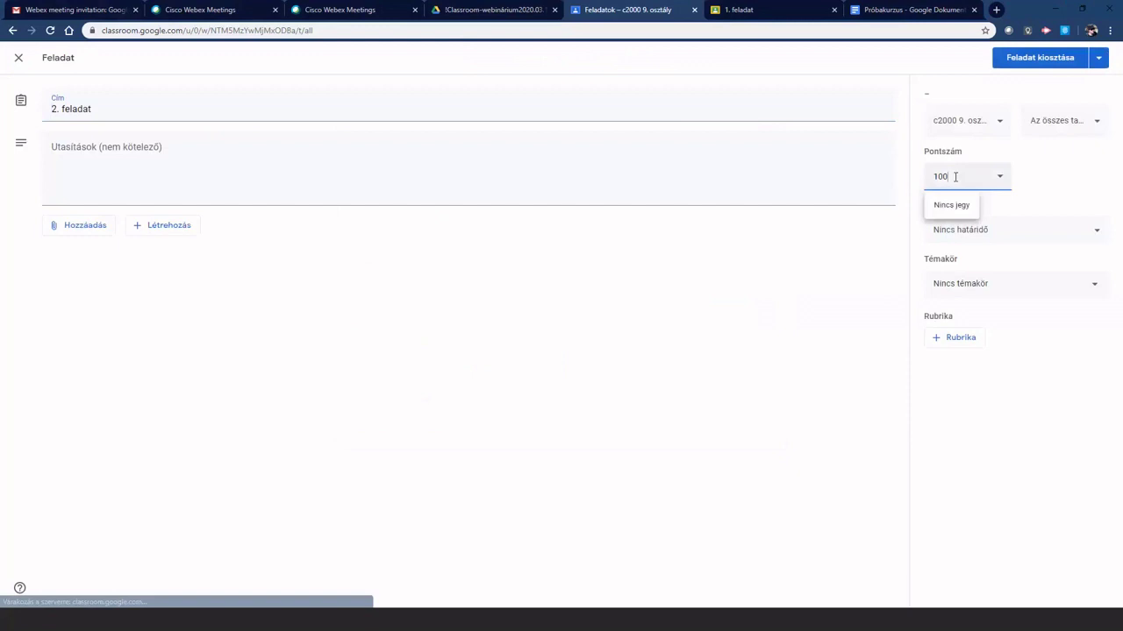
left_click(994, 231)
left_click(972, 279)
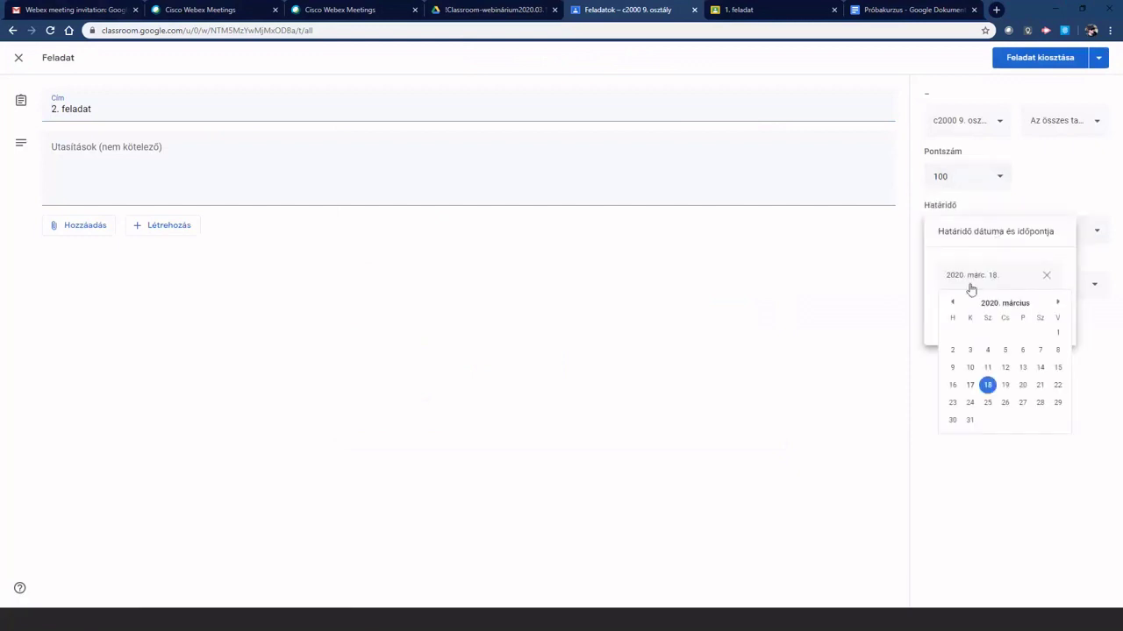
left_click(1005, 386)
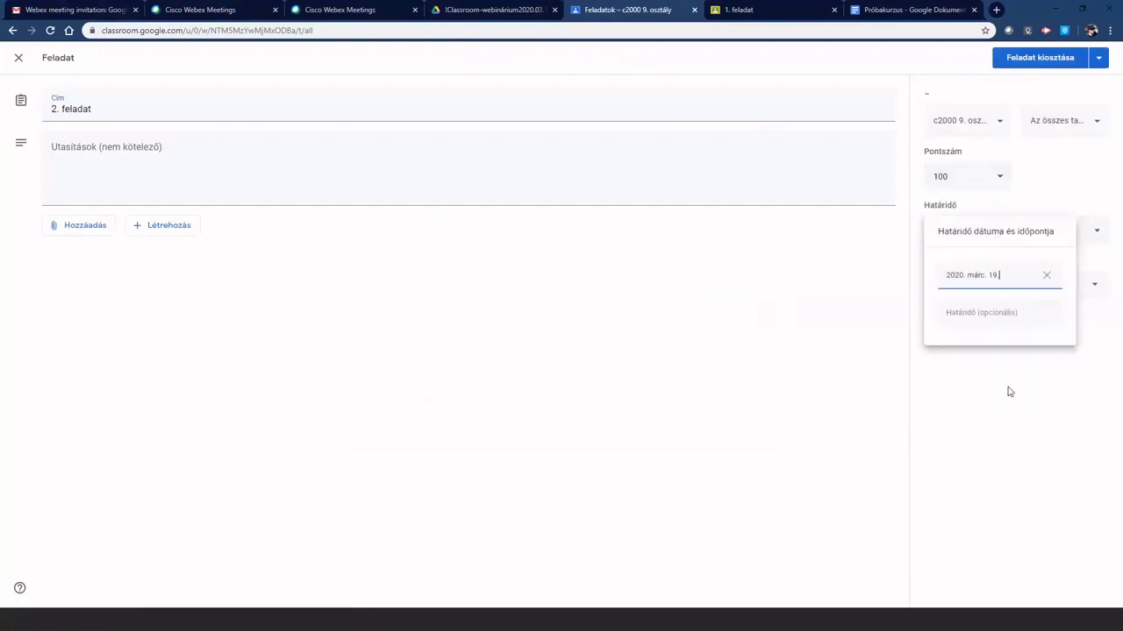
left_click(979, 313)
left_click(974, 416)
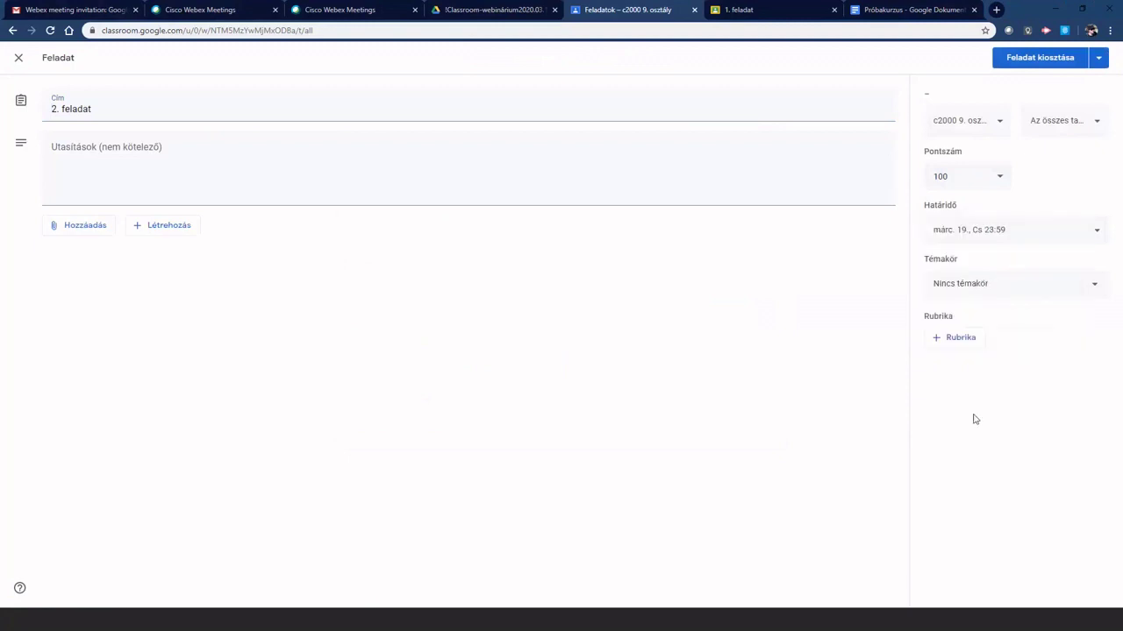
Assign "2. feladat" to the topic "Nagy téma" and start creating a new rubric for it
left_click(982, 289)
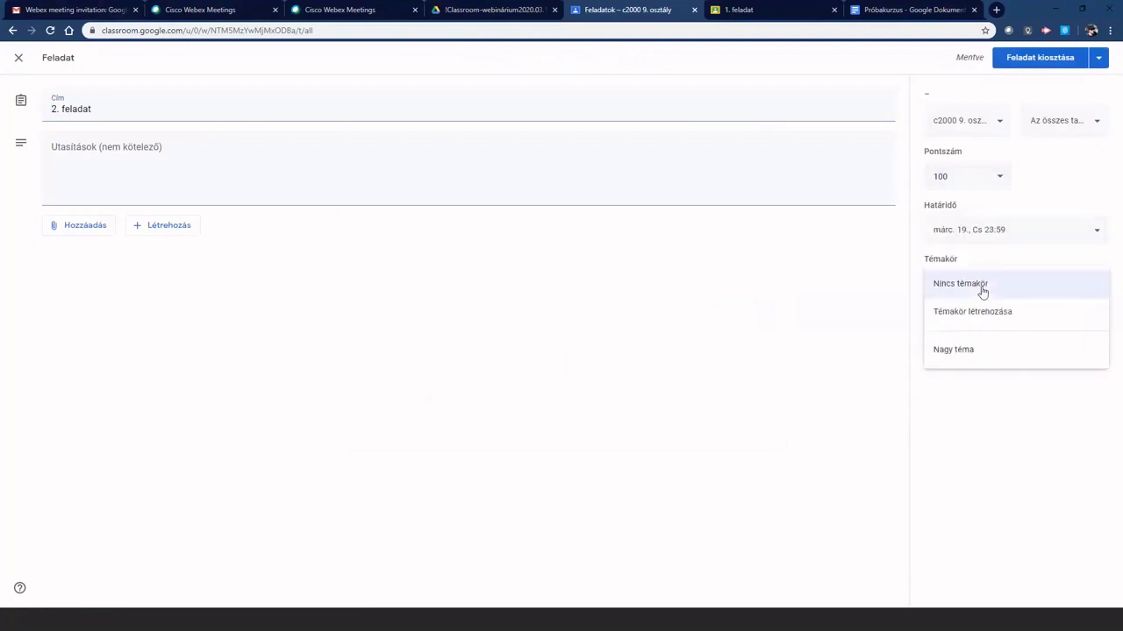
left_click(950, 352)
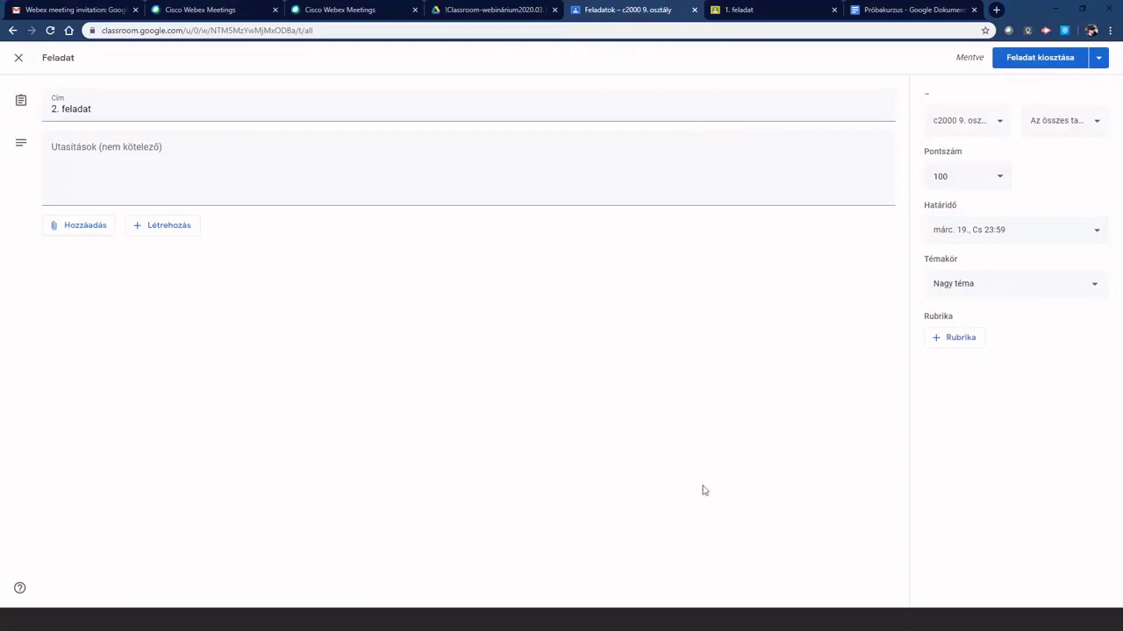
left_click(958, 339)
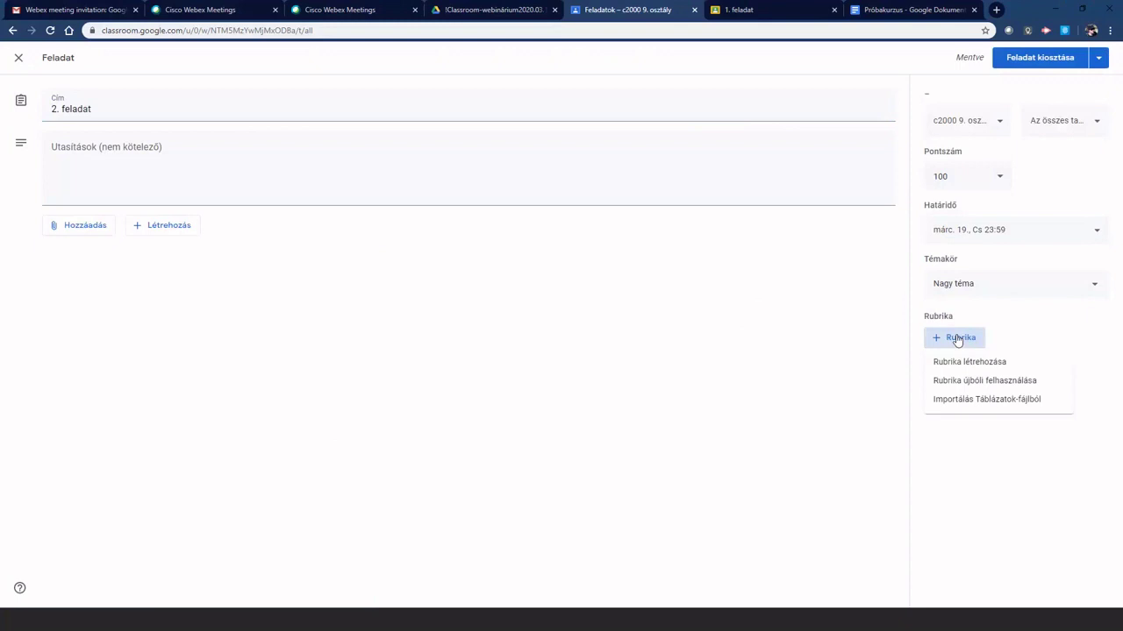
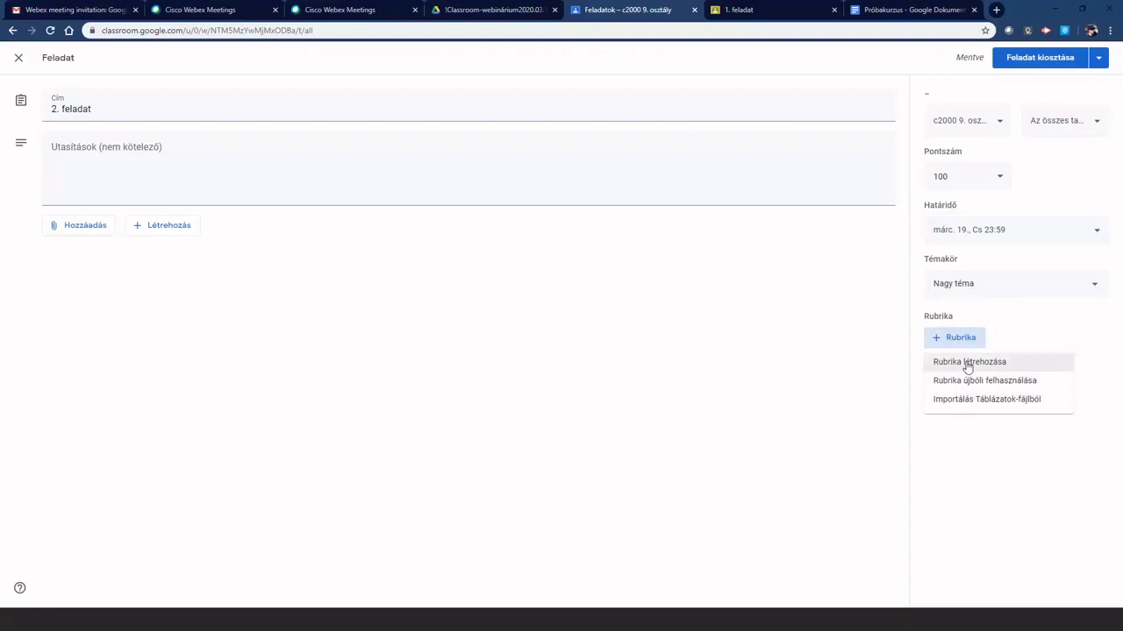
left_click(967, 367)
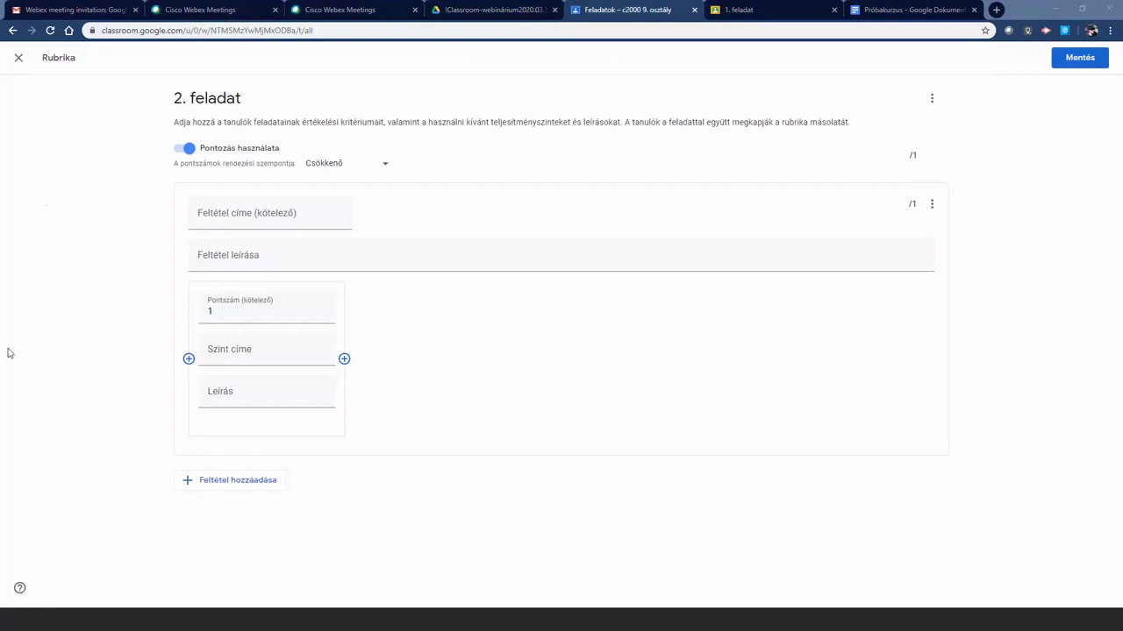
Title the rubric's first criterion "tartalom" and give its first level 2 points and the level title "jó"
left_click(214, 215)
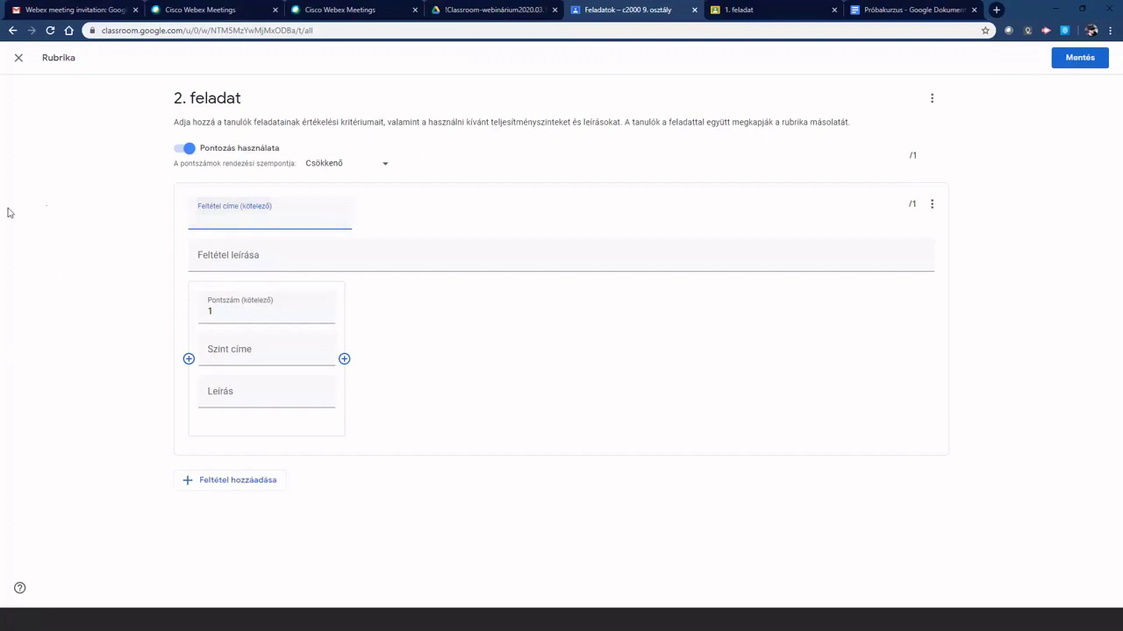
type("tartalom")
left_click(240, 255)
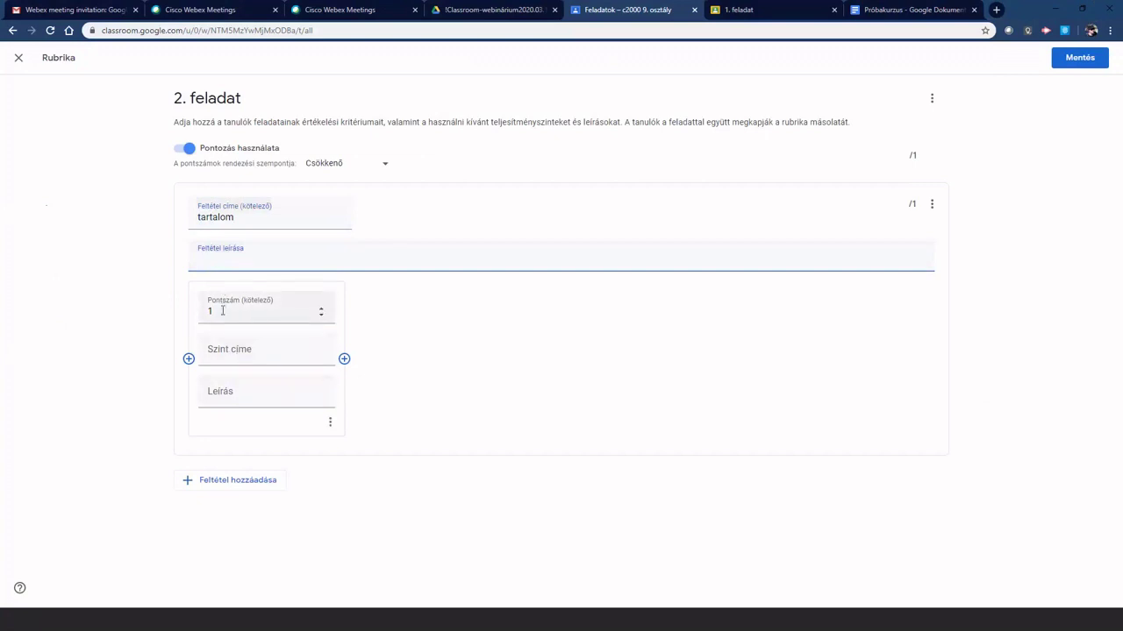
left_click_drag(221, 310, 181, 316)
type("2")
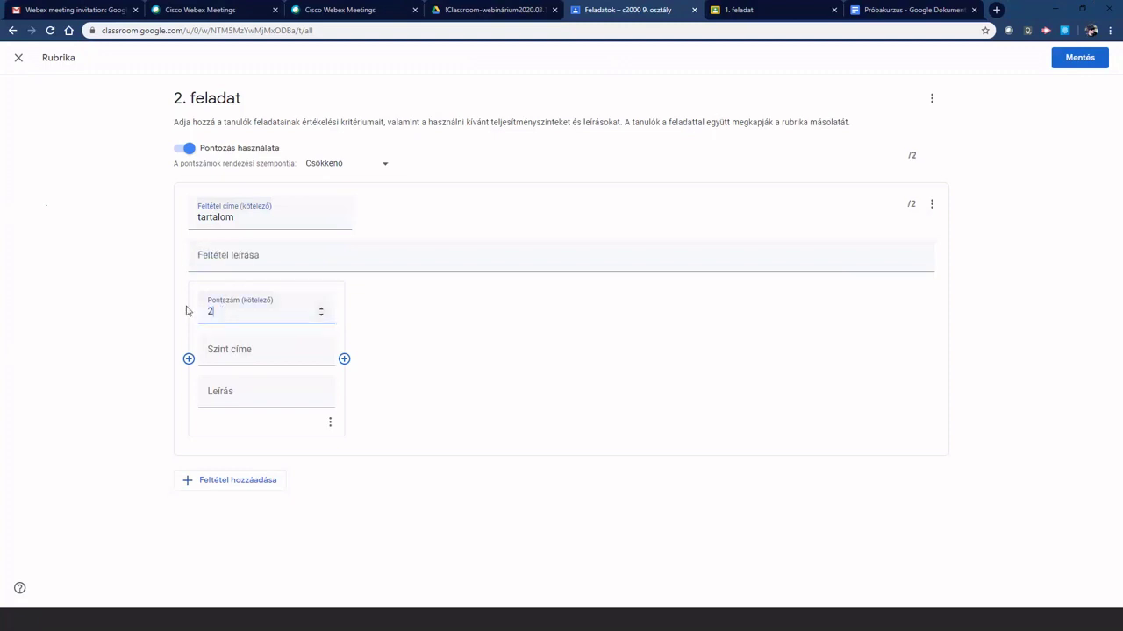
left_click(233, 357)
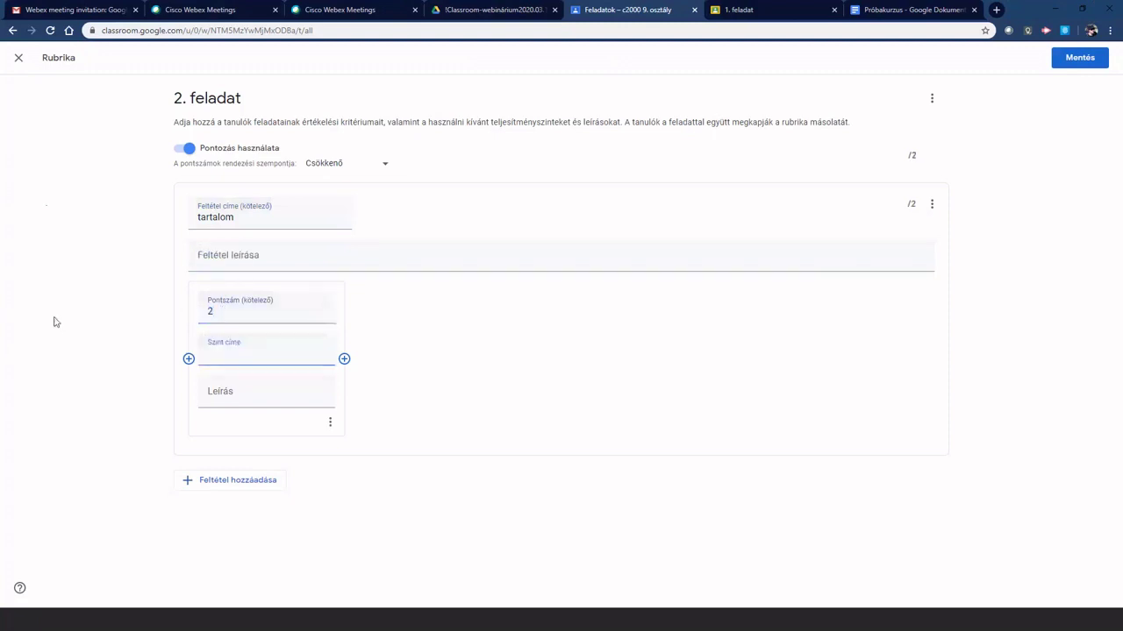
type("jó")
Copy the 2-point description under "Tartalom" from the rubric table in the Próbakurzus document for the "jó" level's description
left_click(246, 395)
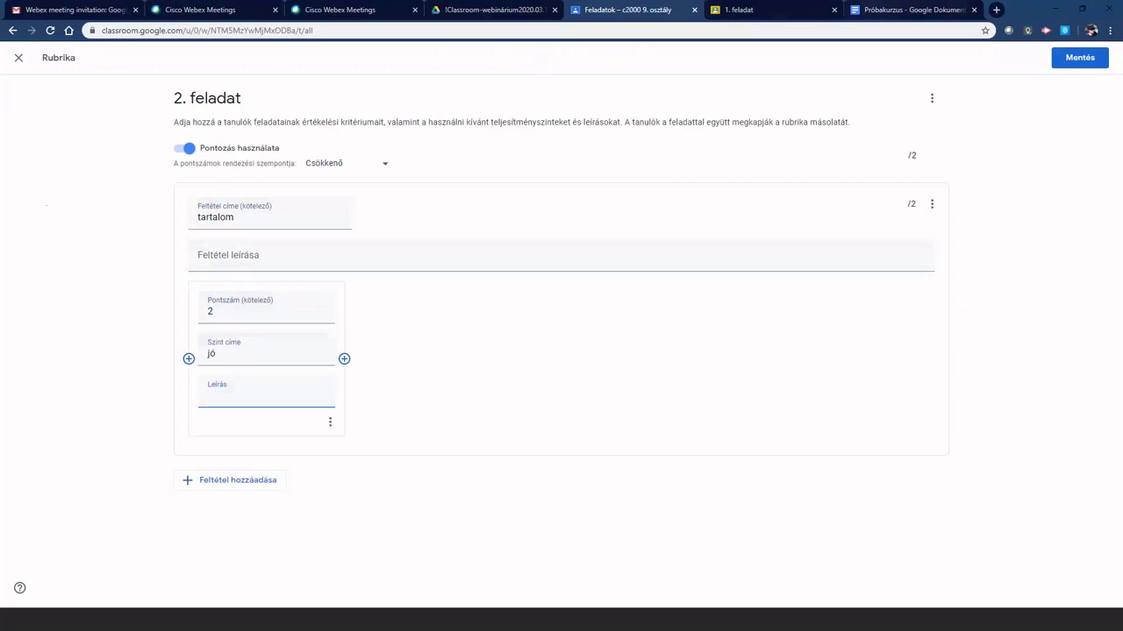
left_click(877, 10)
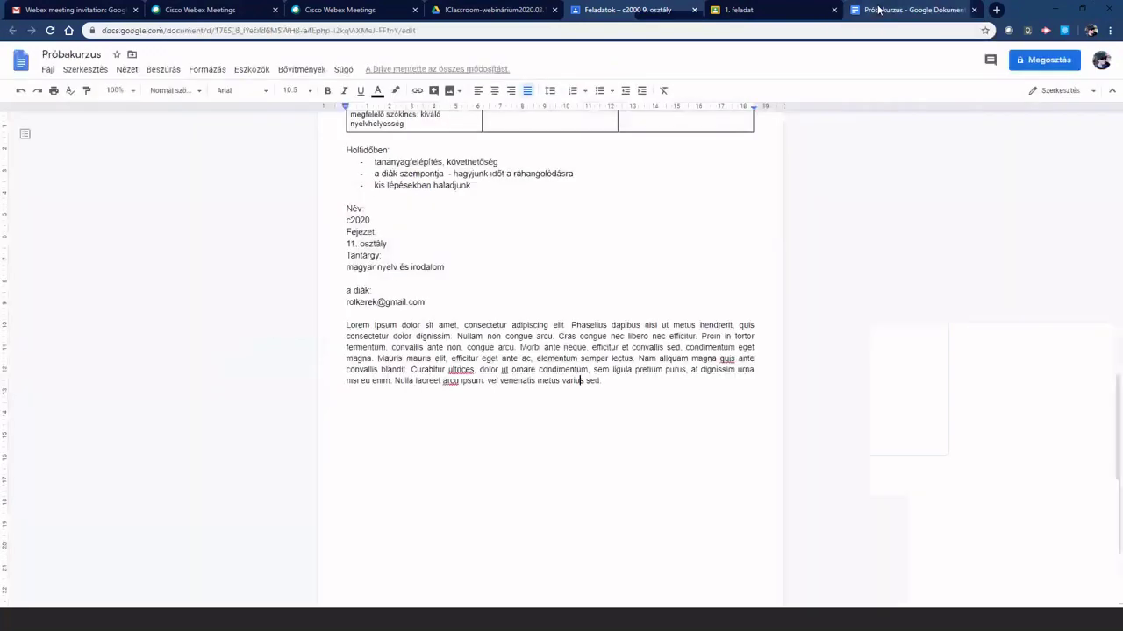
scroll(522, 269, "up", 10)
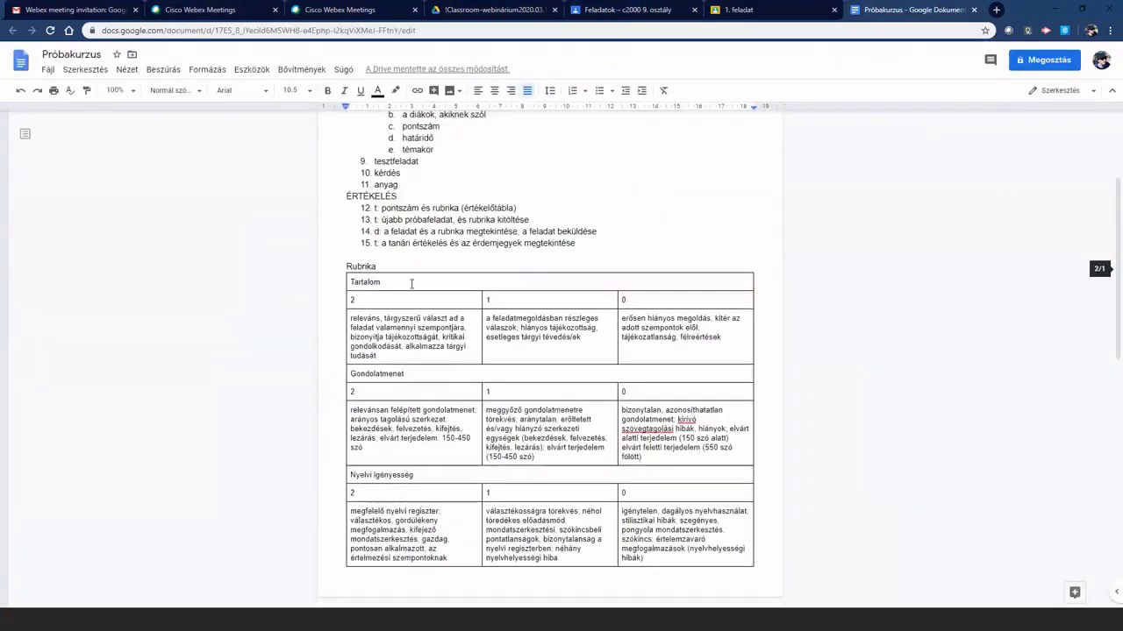
triple_click(407, 336)
key("ctrl+c")
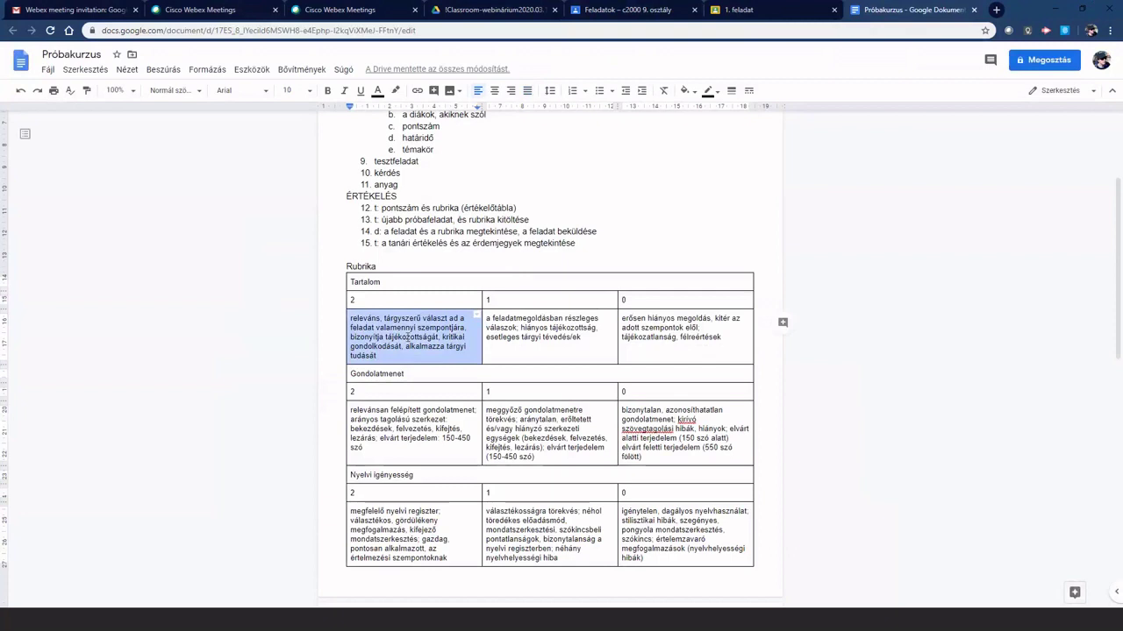
Return to the rubric of "2. feladat" and paste the copied text as the description of the "jó" level
left_click(743, 9)
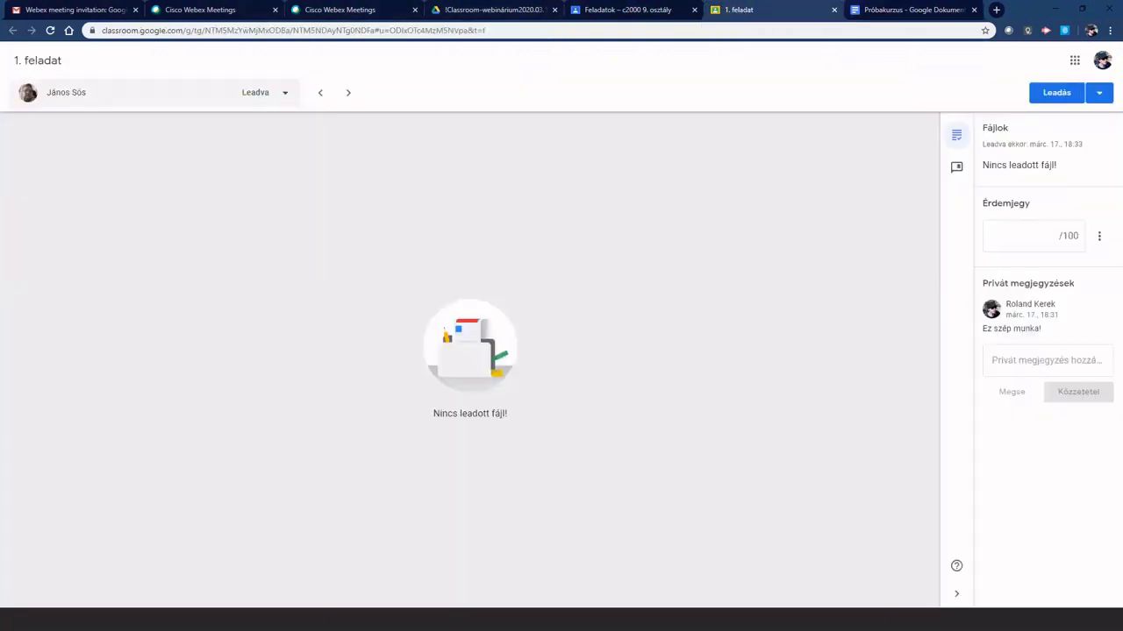
left_click(913, 9)
left_click(342, 10)
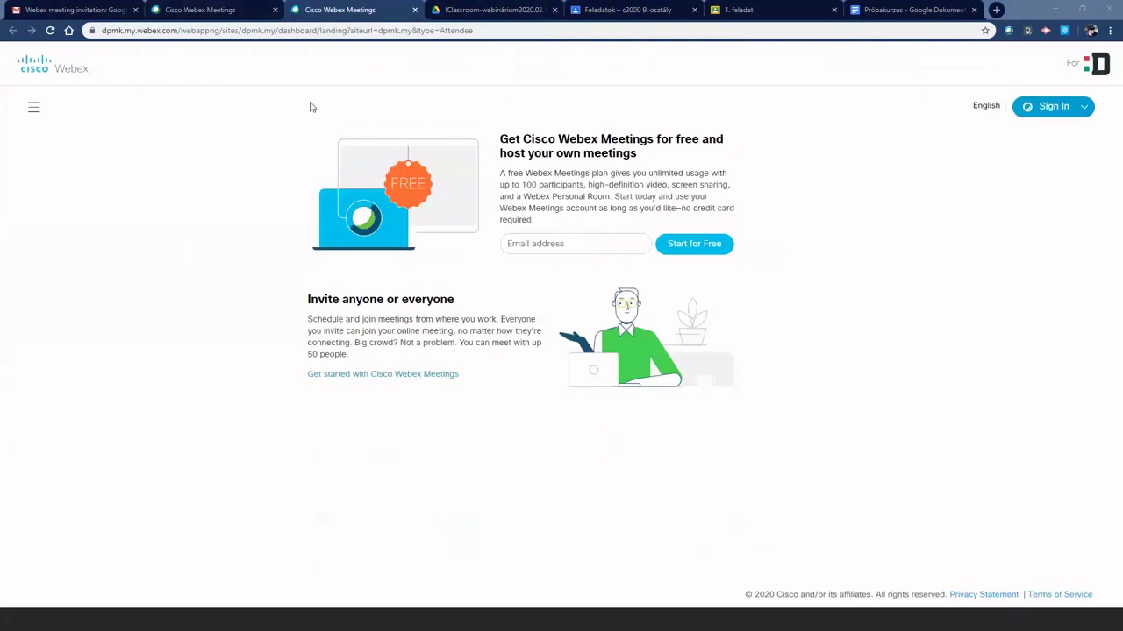
left_click(741, 10)
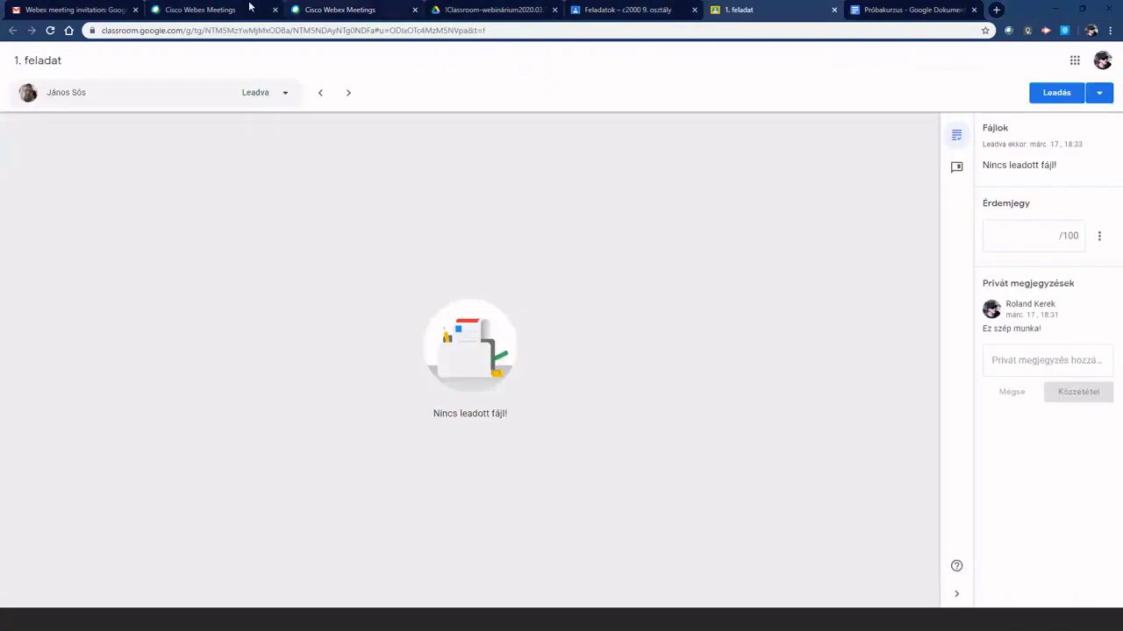
left_click(162, 10)
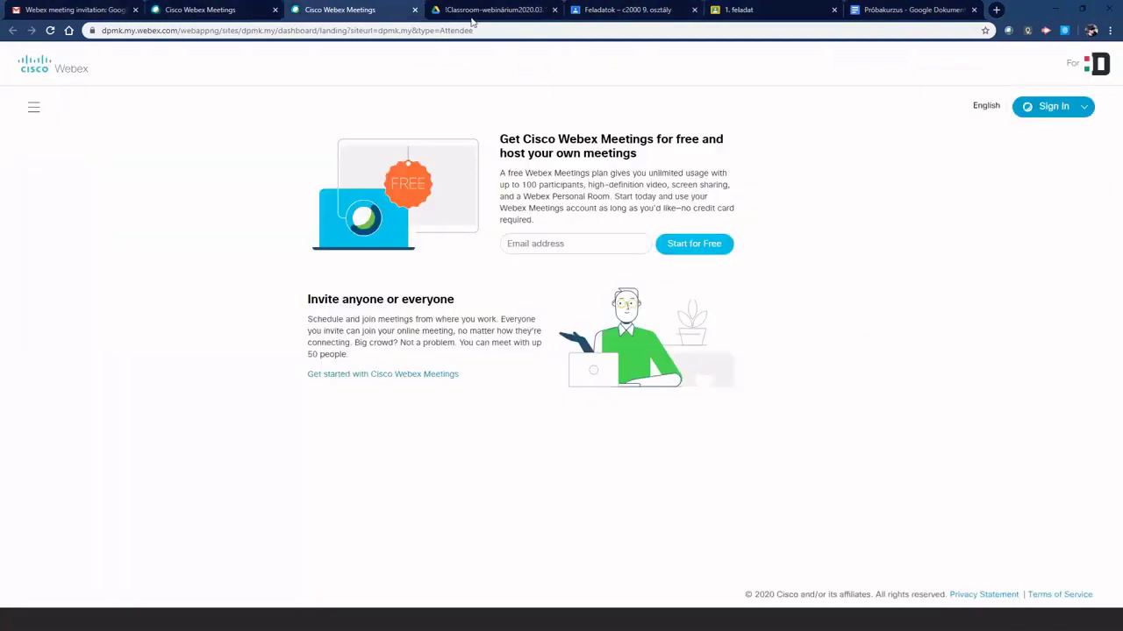
left_click(466, 13)
left_click(631, 11)
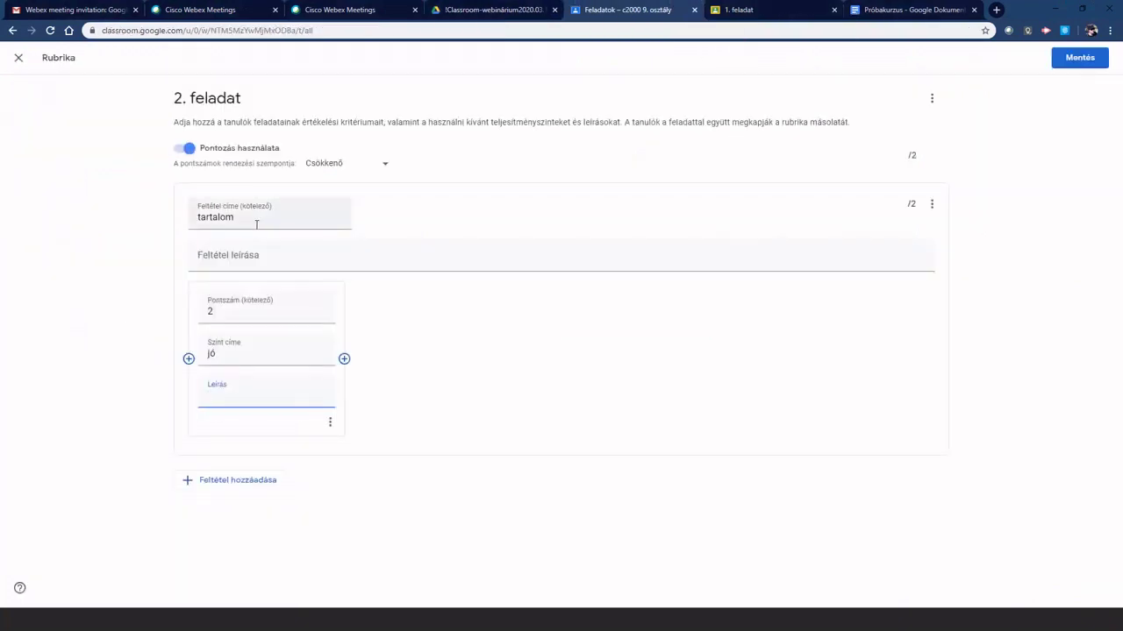
key("ctrl+v")
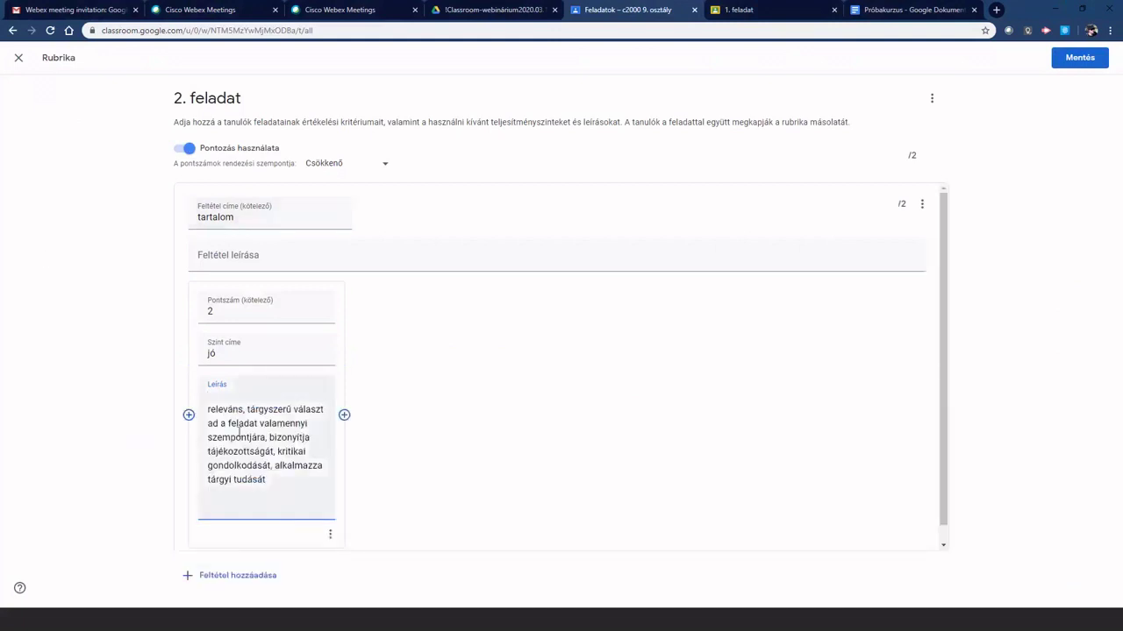
left_click_drag(223, 413, 261, 480)
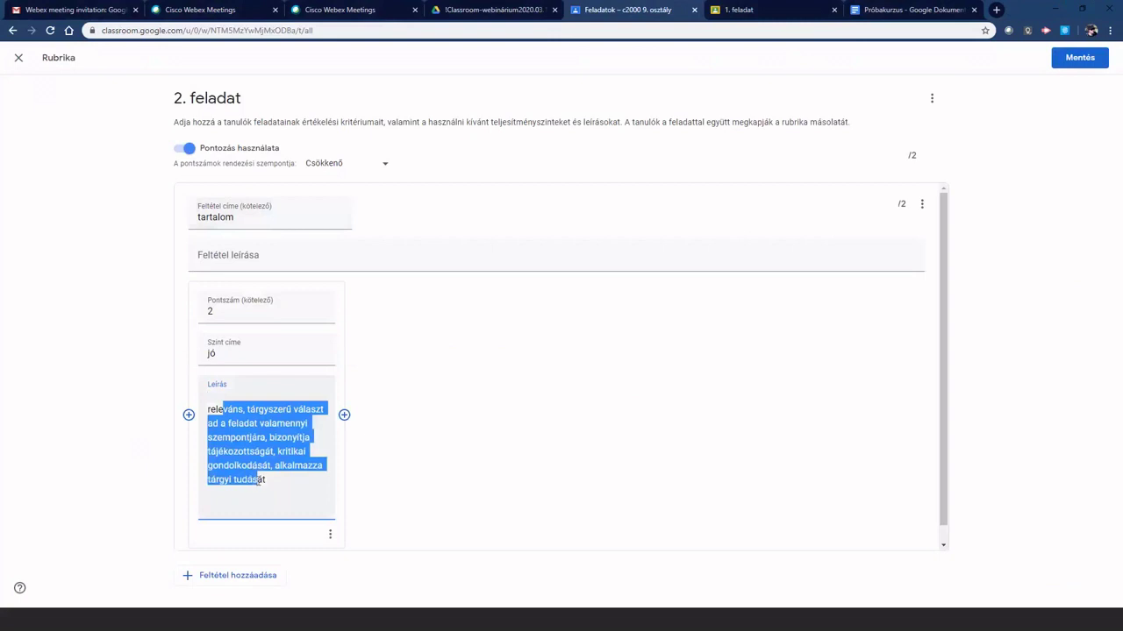
left_click(249, 437)
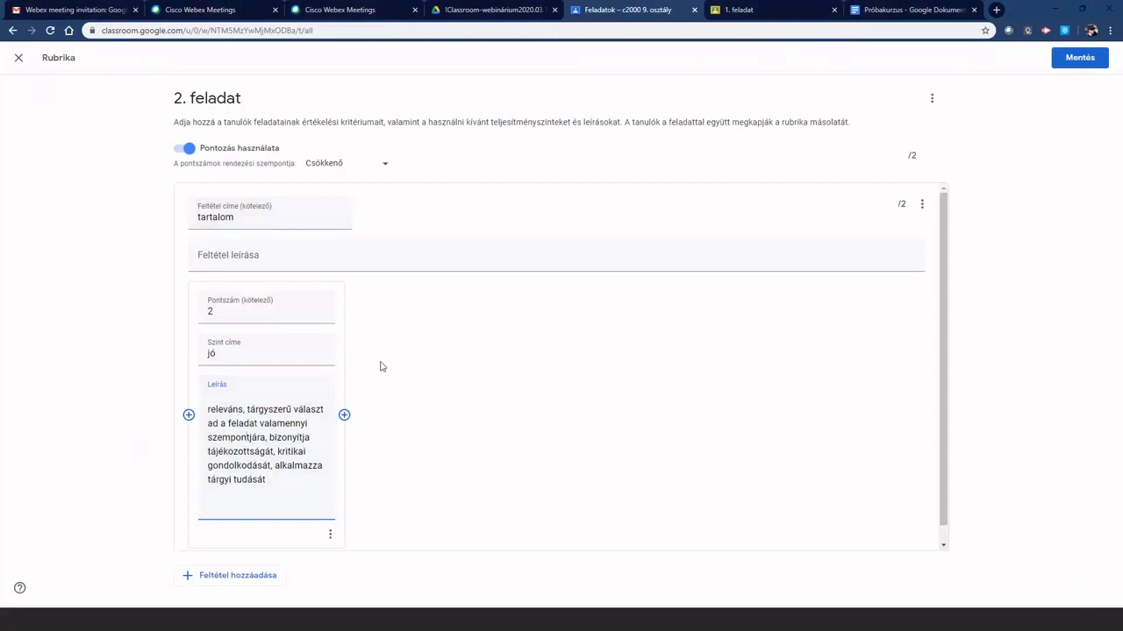
Add two more levels to the "tartalom" criterion: "közepes" with 1 point and "gyenge" with 0 points
left_click(344, 415)
left_click(501, 415)
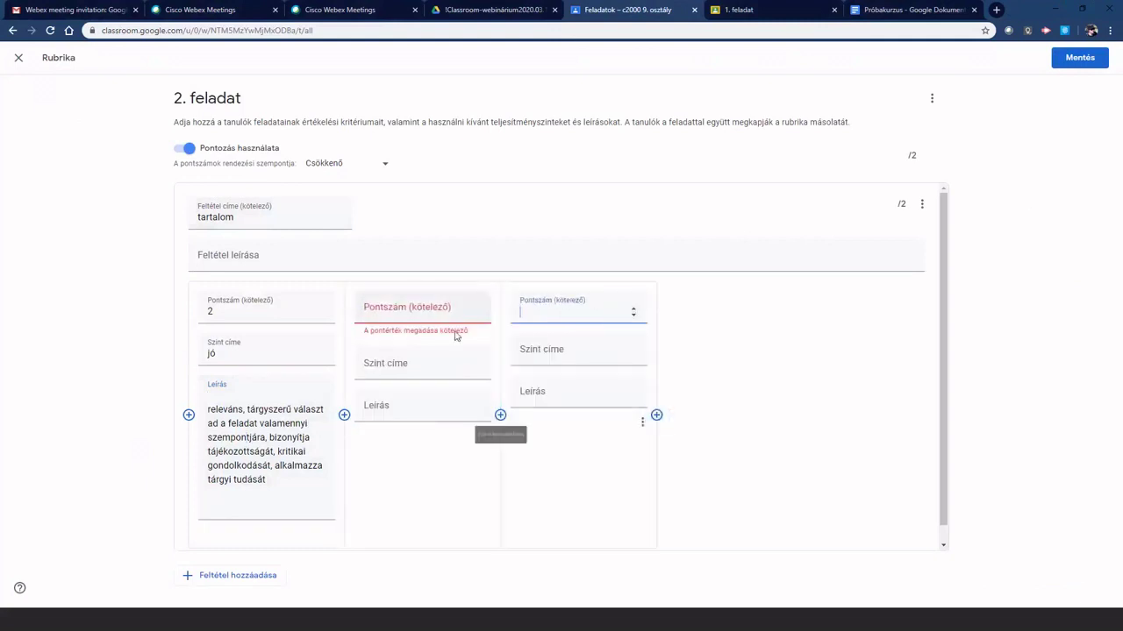
left_click(428, 308)
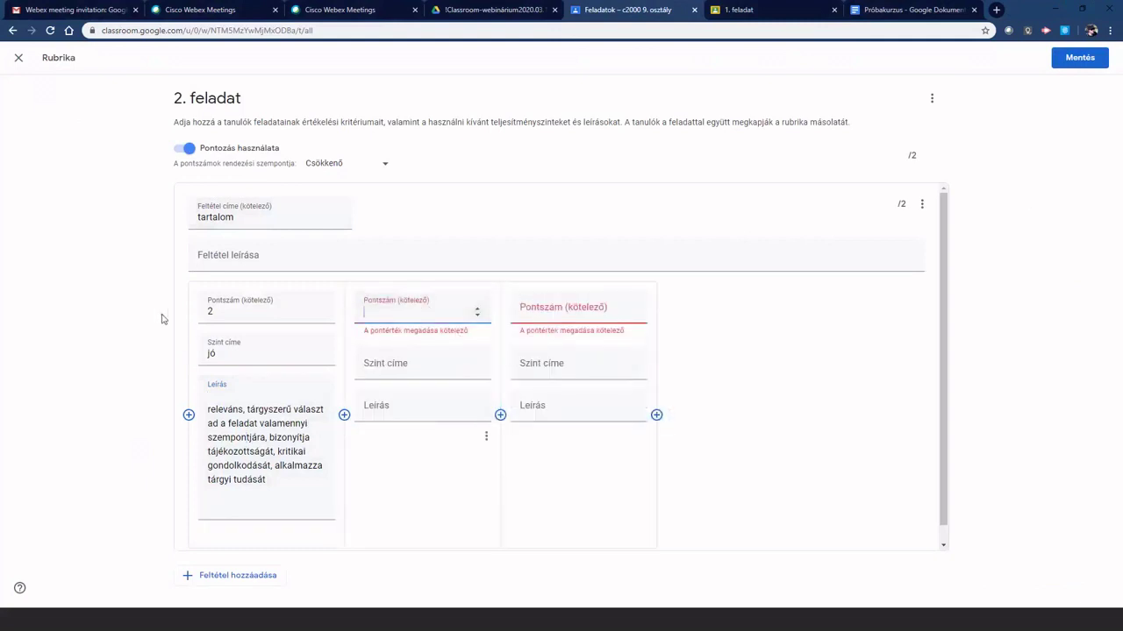
type("1")
key("Tab")
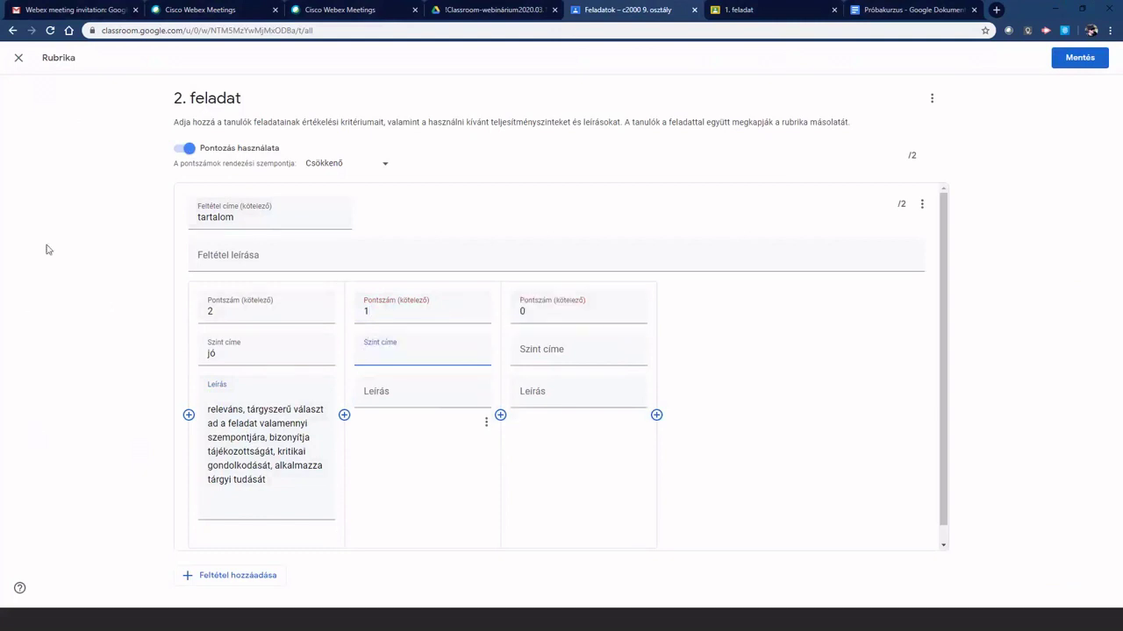
type("közepes")
left_click(538, 351)
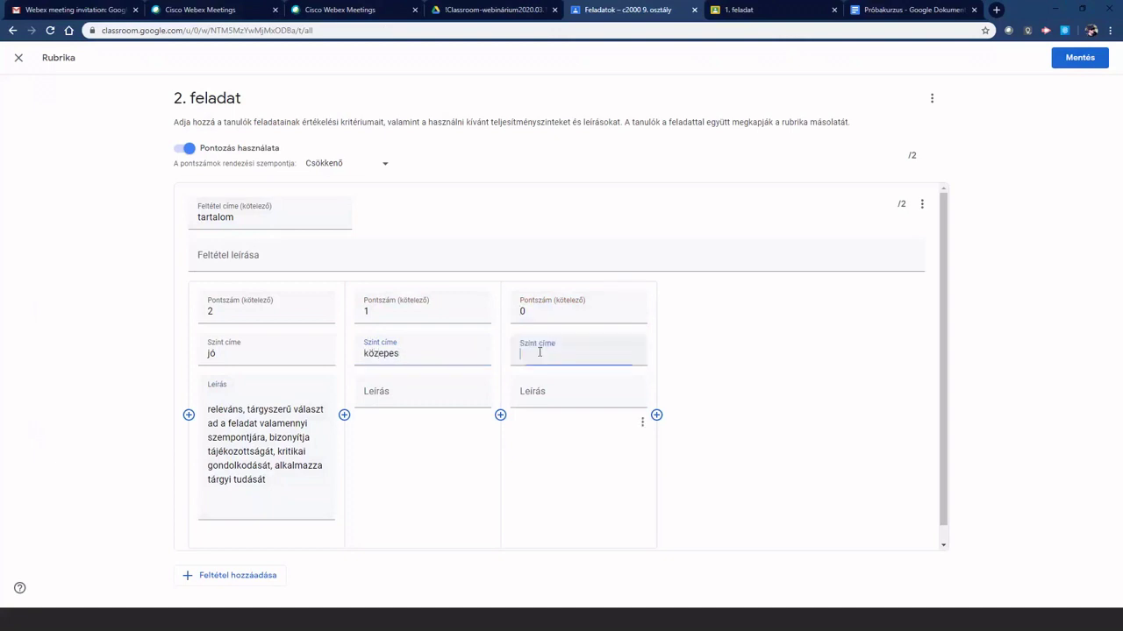
type("gyenge")
Enter the placeholder descriptions "jkhghkjgjgjhk" for the "közepes" level and "kghkgkghjljglg" for the "gyenge" level
left_click(403, 392)
type("jkhghkjgjjhk")
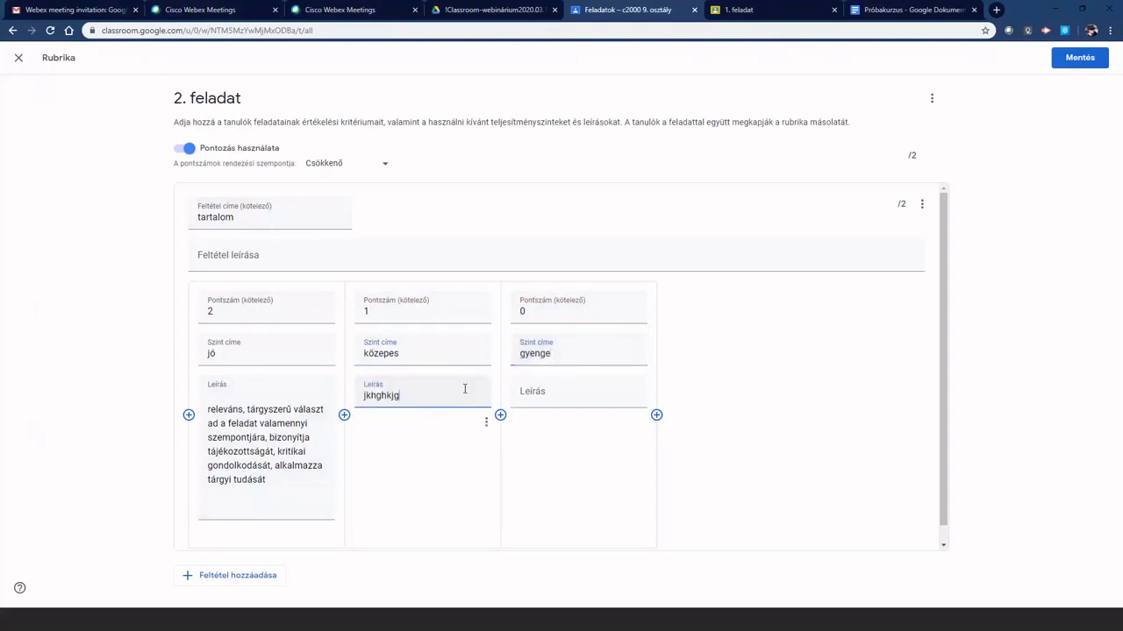
left_click(555, 393)
type("kghkgkghjljglg")
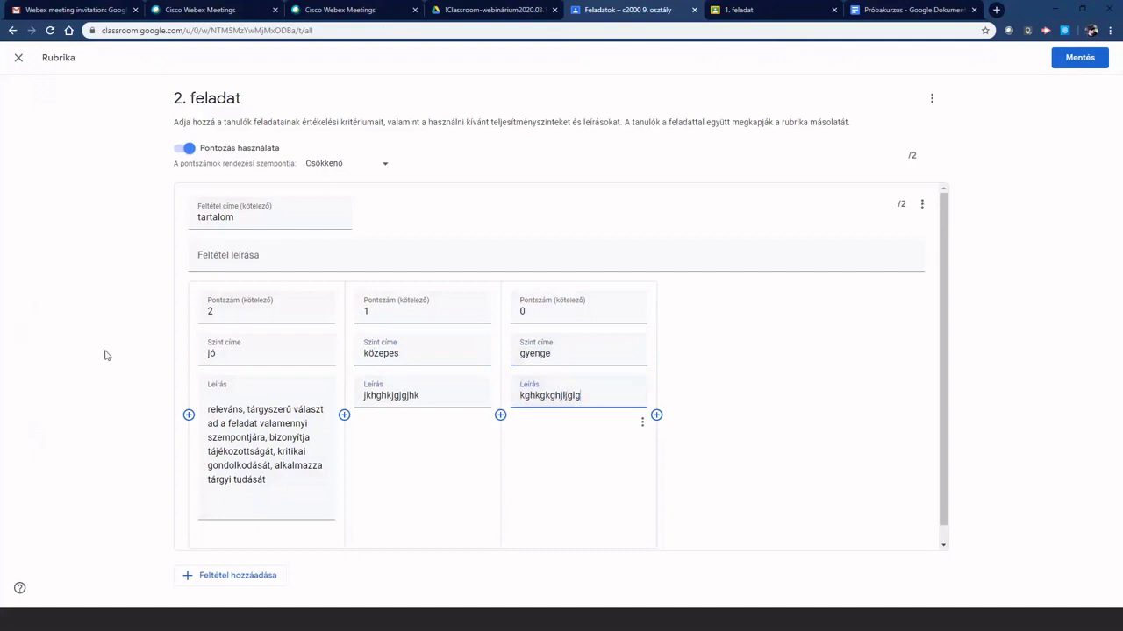
Add a second criterion to the rubric and enter "szerkezet" as its criterion description
left_click(215, 581)
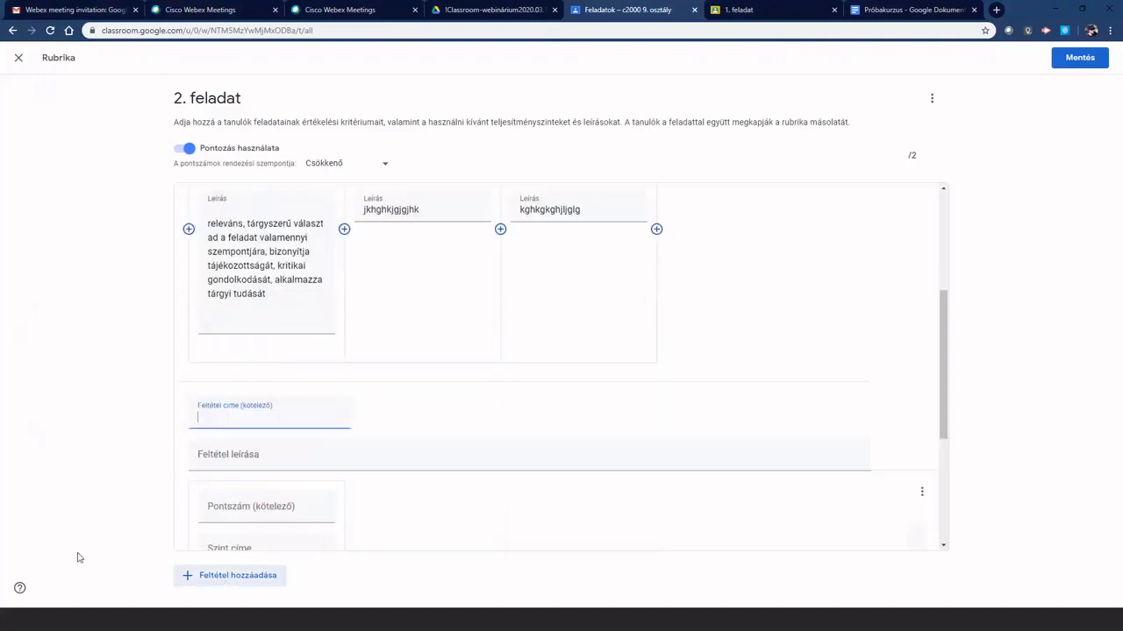
left_click(214, 355)
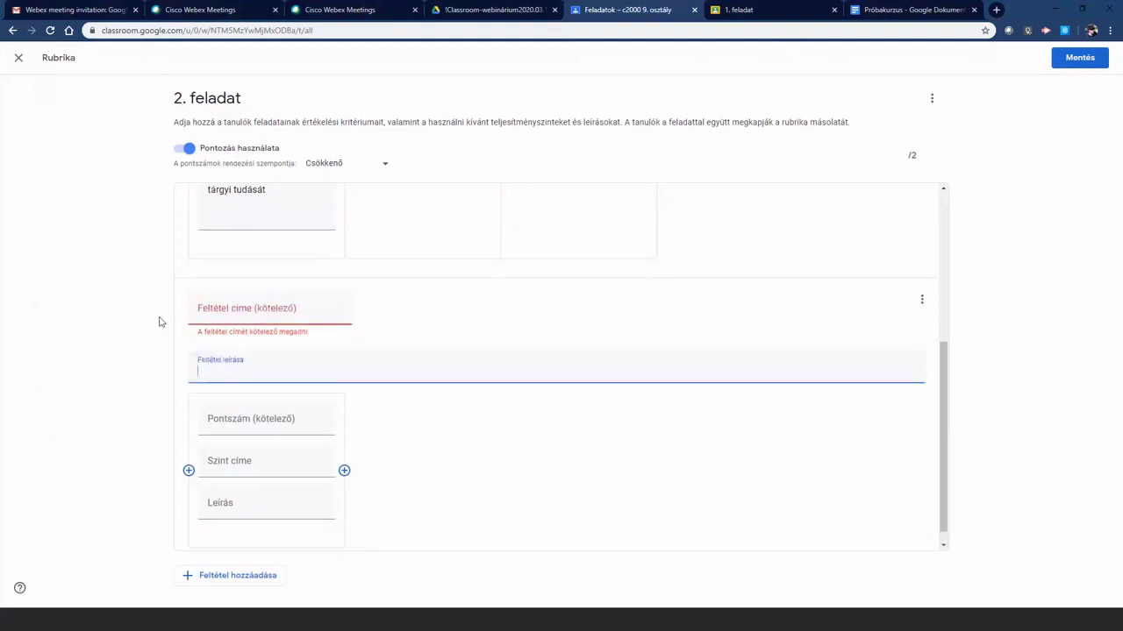
type("Szerkezet")
left_click(187, 383)
key("Delete")
type("s")
Give the second criterion three levels worth 2, 1 and 0 points
left_click(266, 456)
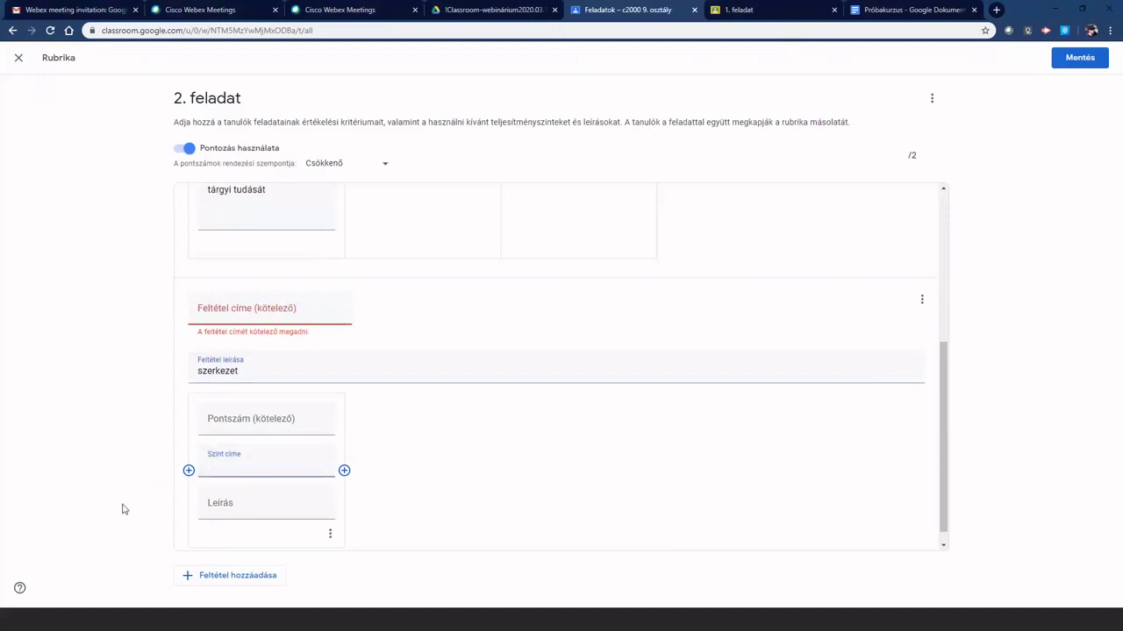
left_click(234, 426)
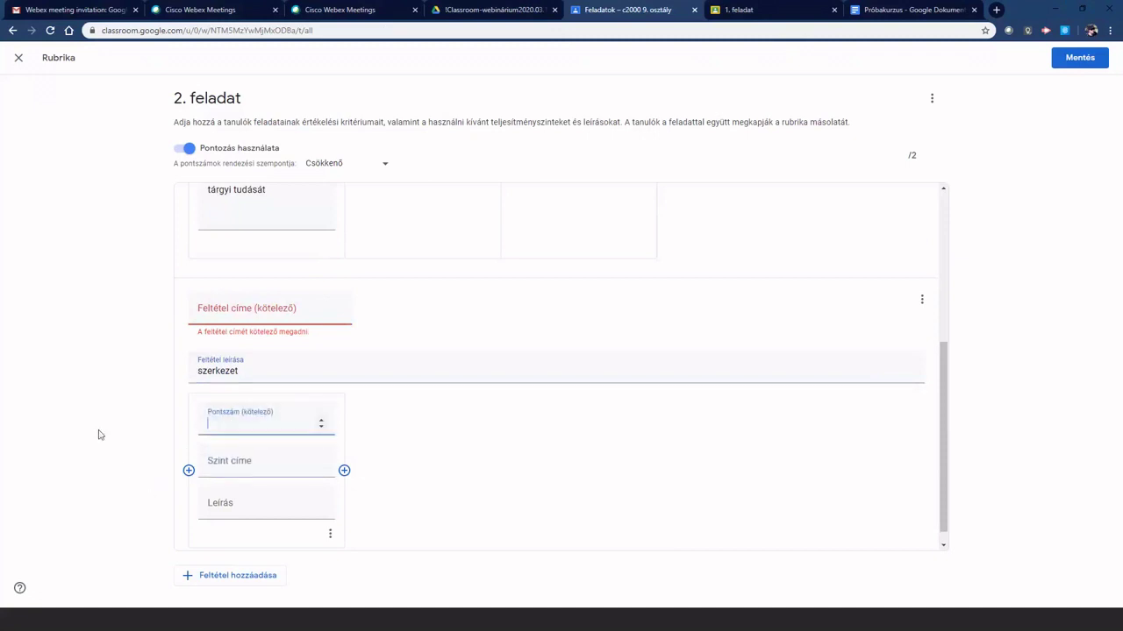
type("2")
left_click(344, 470)
left_click(394, 428)
type("1")
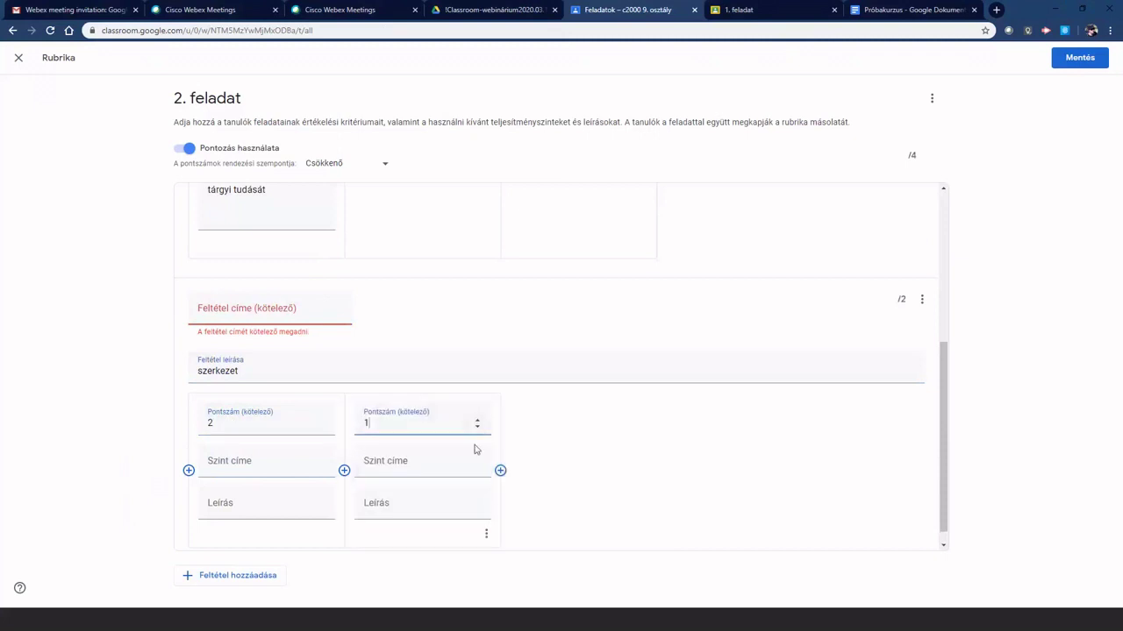
left_click(500, 470)
type("0")
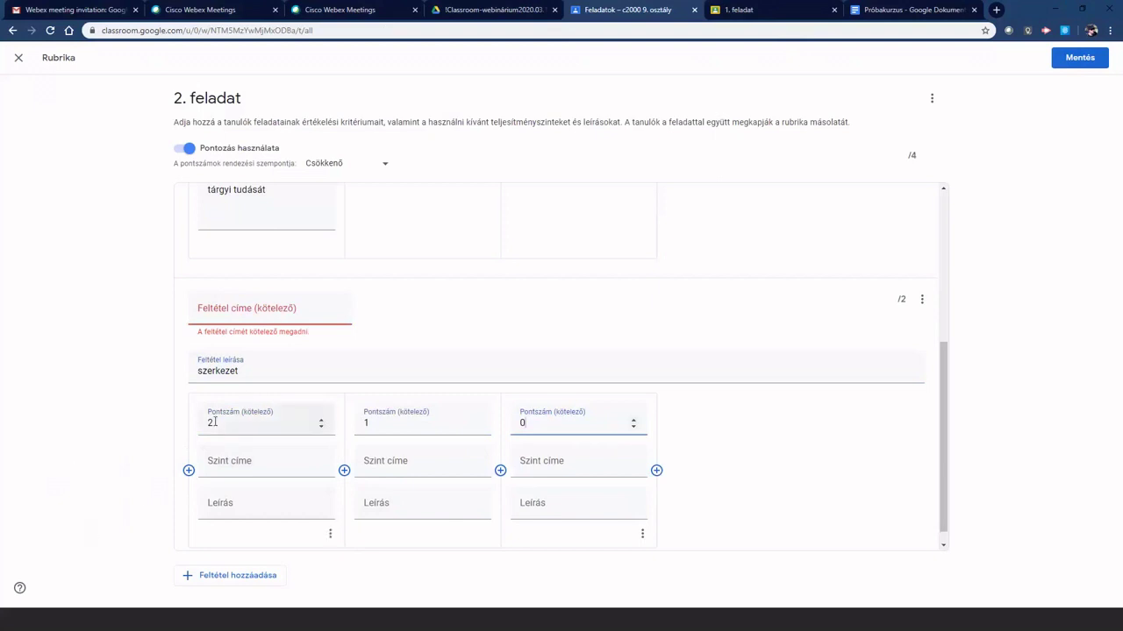
Title the second criterion's three levels "jó", "közepes" and "gyenge" in descending point order
left_click(237, 462)
type("jó")
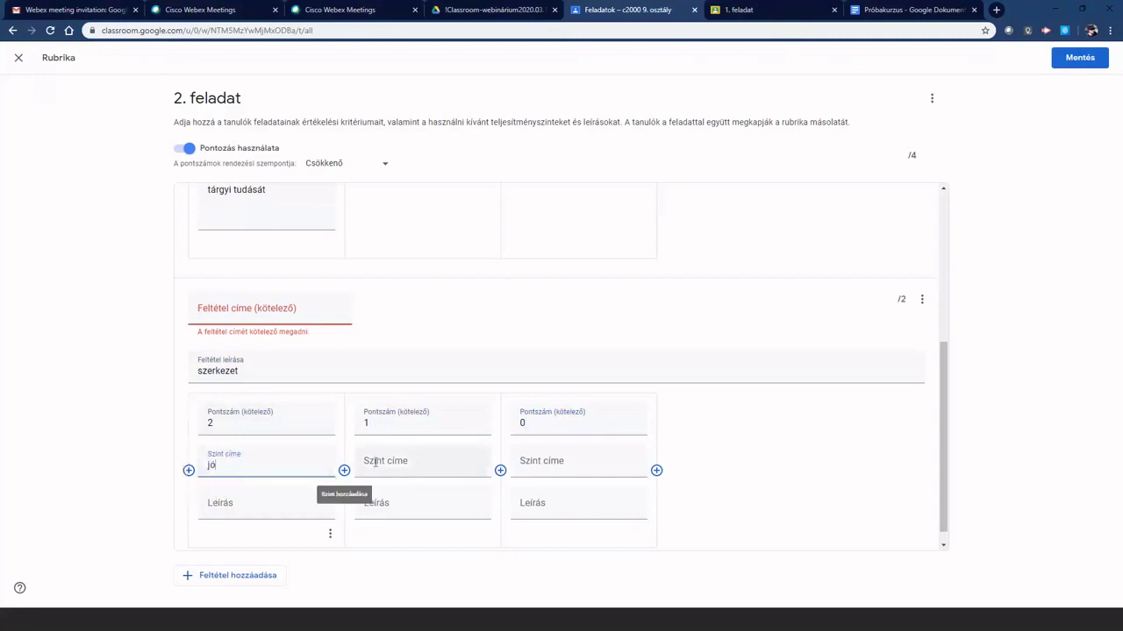
left_click(402, 468)
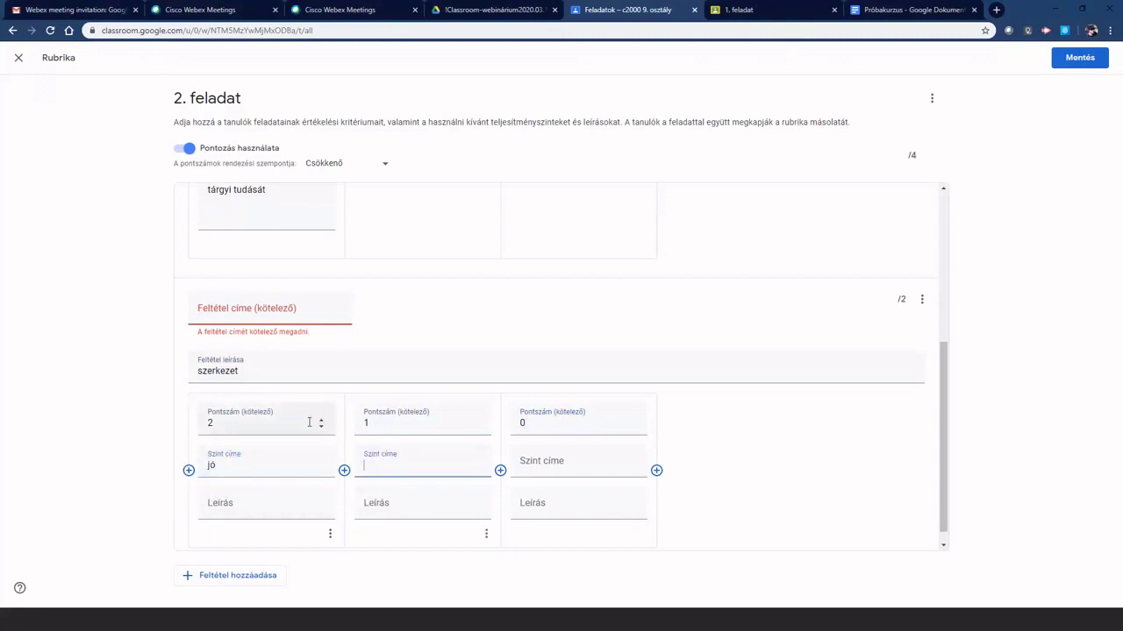
type("közepes")
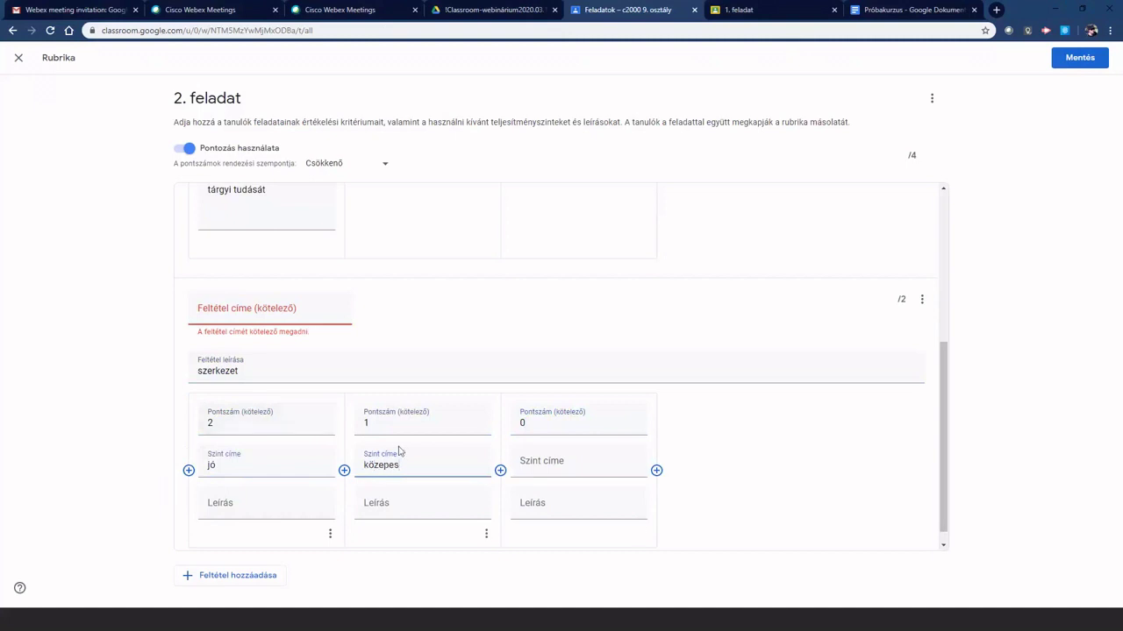
left_click(539, 462)
type("gyeng")
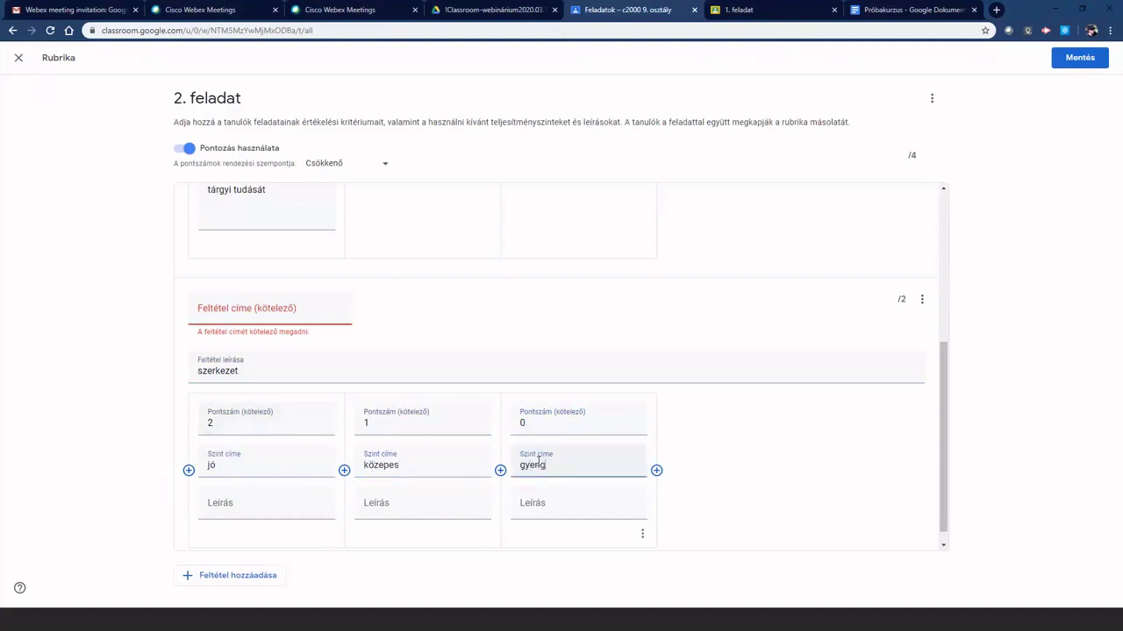
type("e")
Enter the placeholder descriptions "kjhlkjhhklk", "kjlhljkhk él hh h" and "élkjh l h éh" for the second criterion's "jó", "közepes" and "gyenge" levels
left_click(247, 501)
type("kjhlkjhhklk")
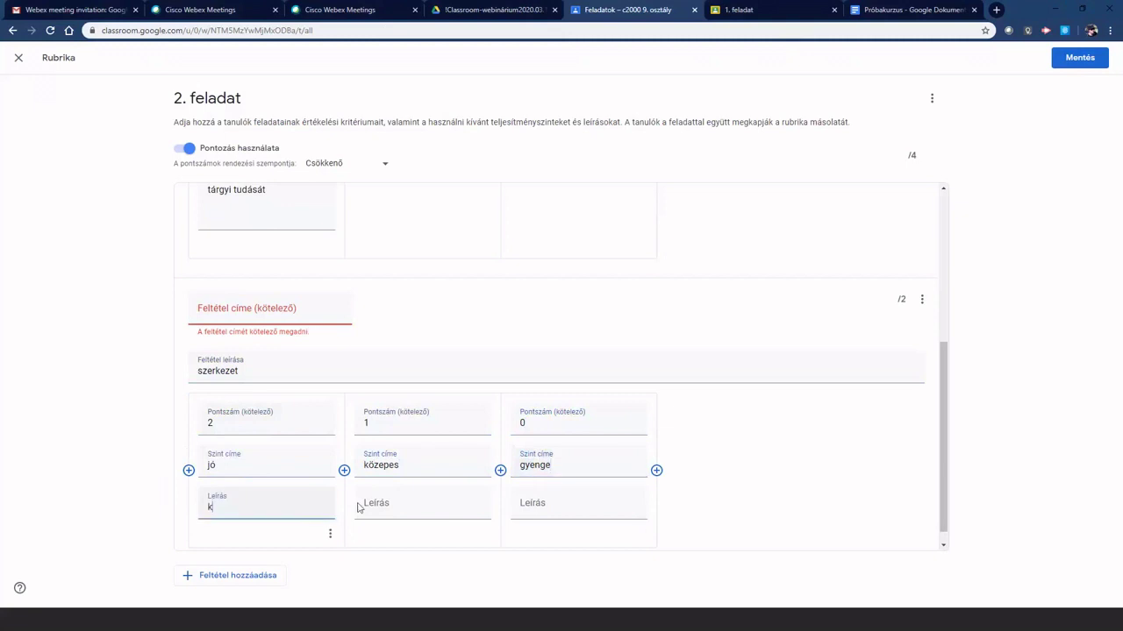
left_click(436, 513)
type("kjlhljkhk él hh h")
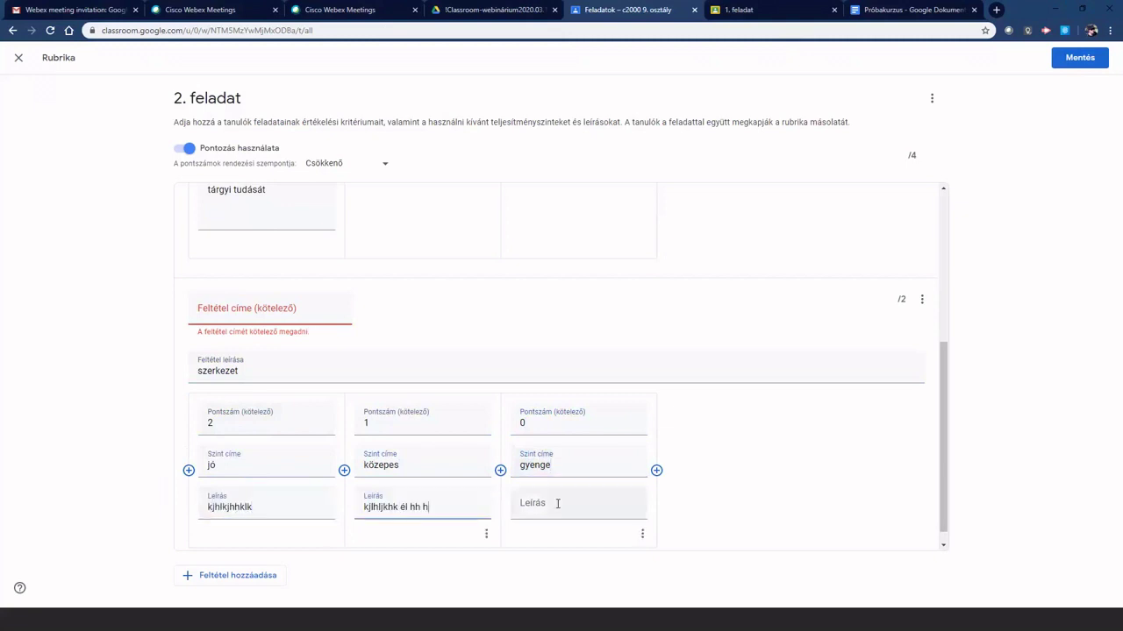
left_click(556, 504)
type("élkjh l h éh")
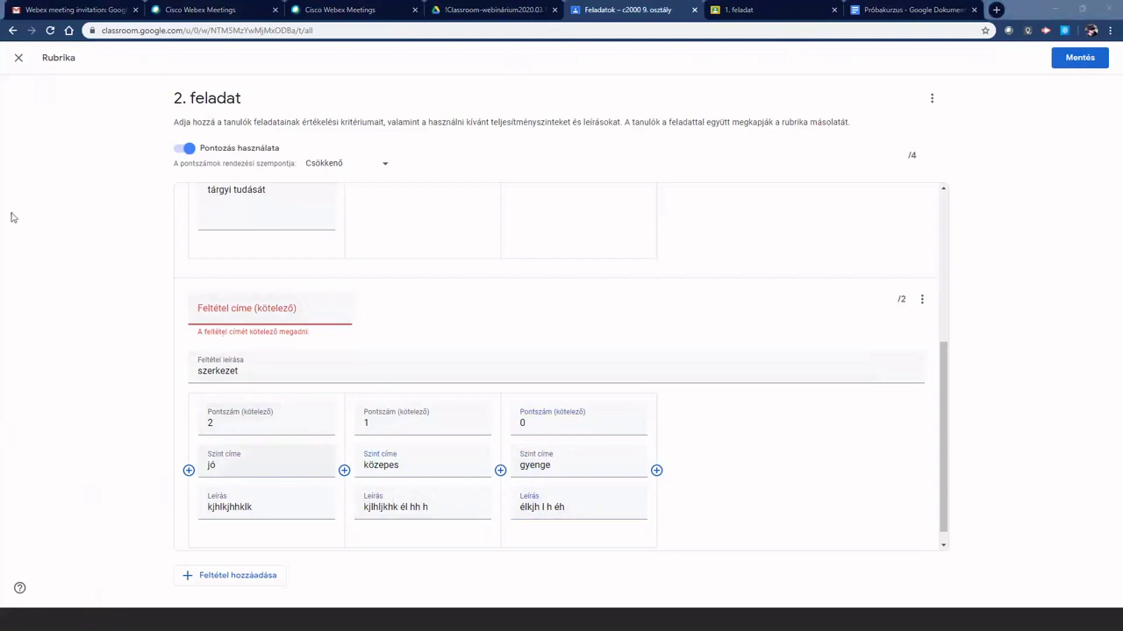
Give the second criterion the required title "szerkezet" and save the rubric
left_click(1081, 58)
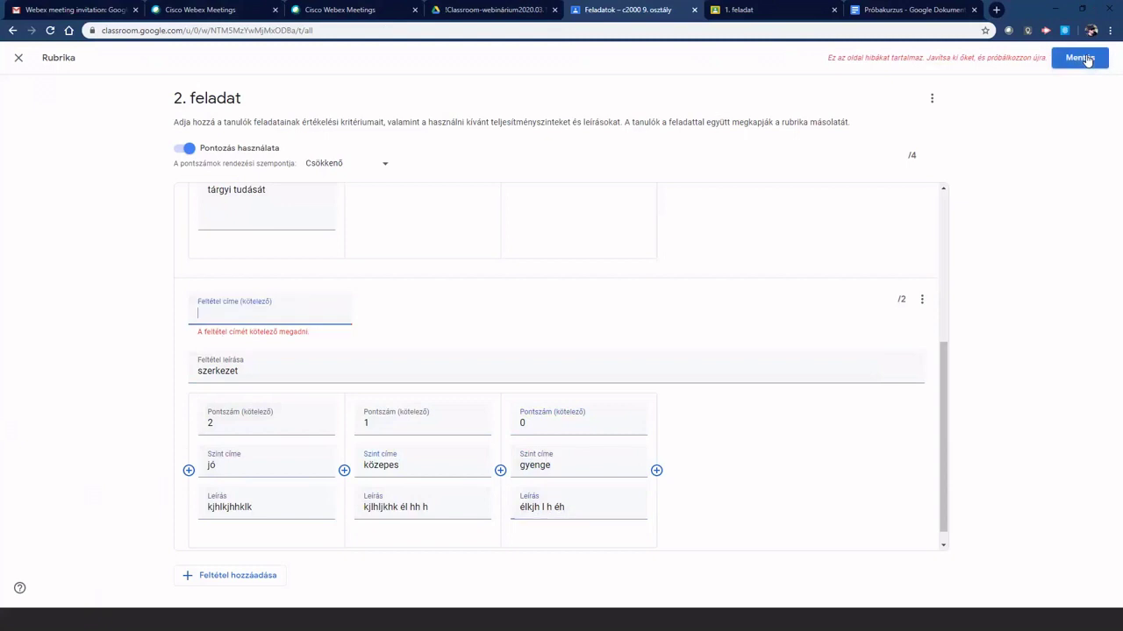
left_click(1081, 58)
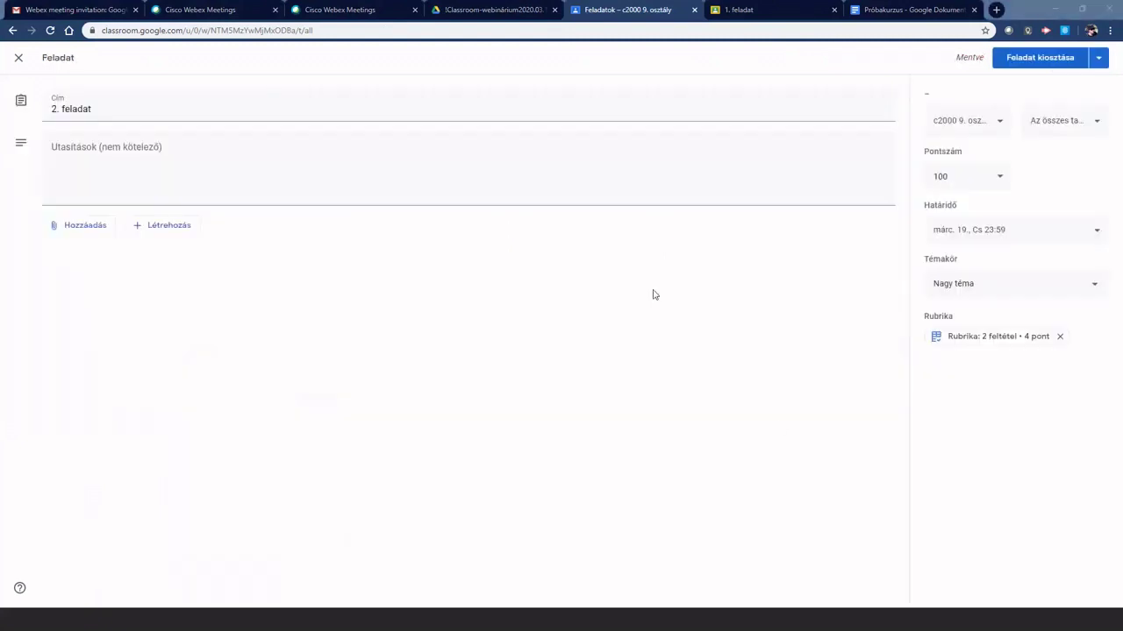
Review the saved rubric and assign "2. feladat" to the c2000 class
left_click(971, 339)
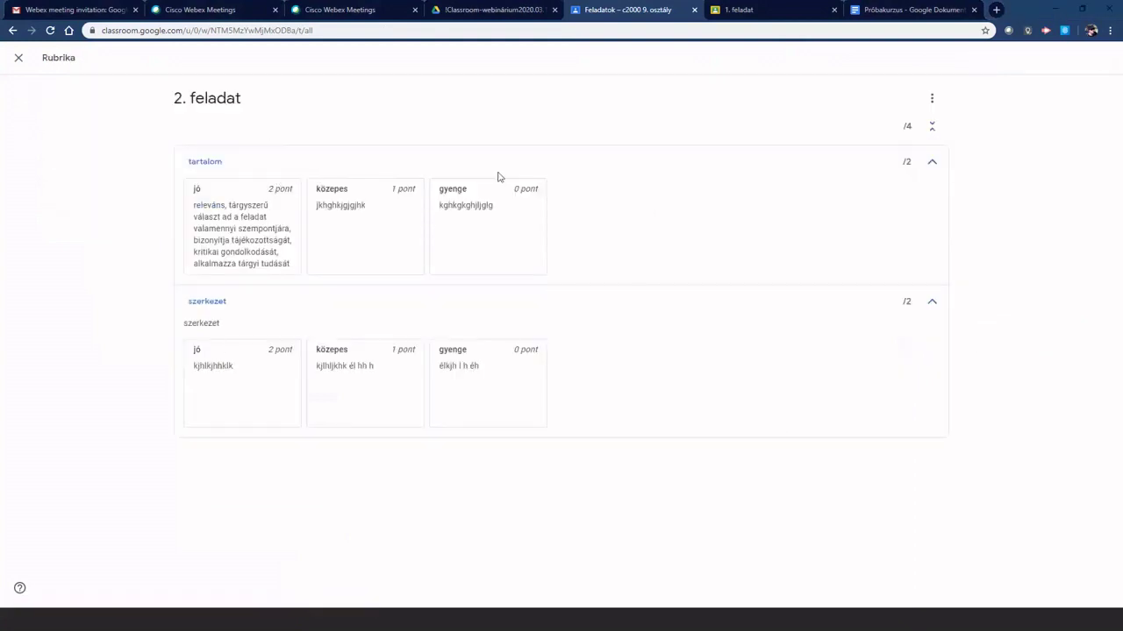
left_click(18, 59)
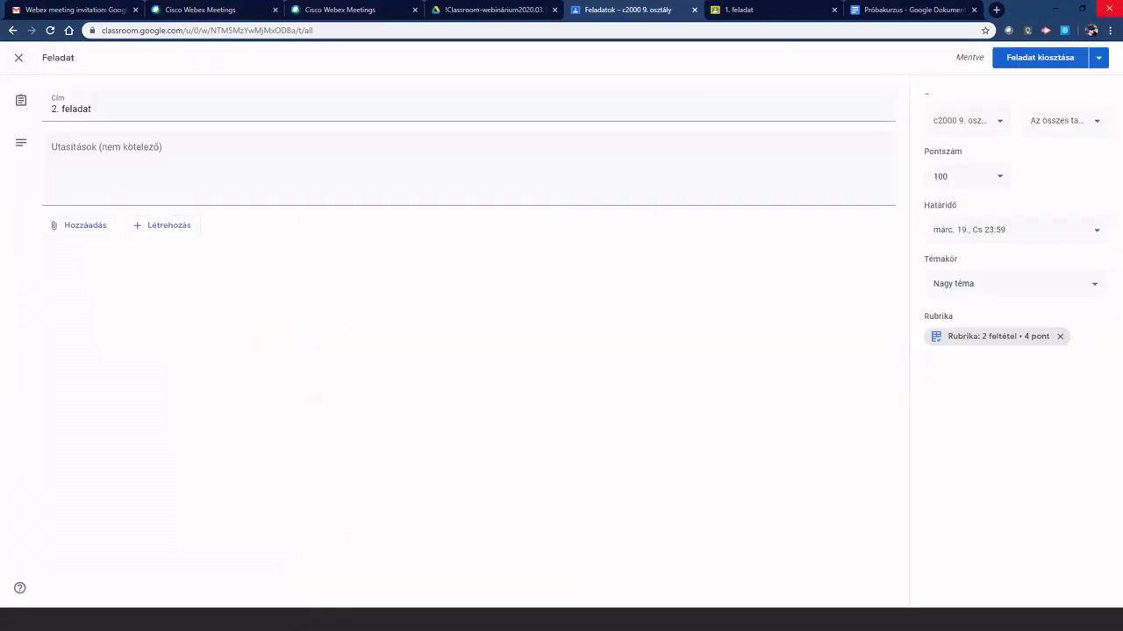
left_click(1020, 60)
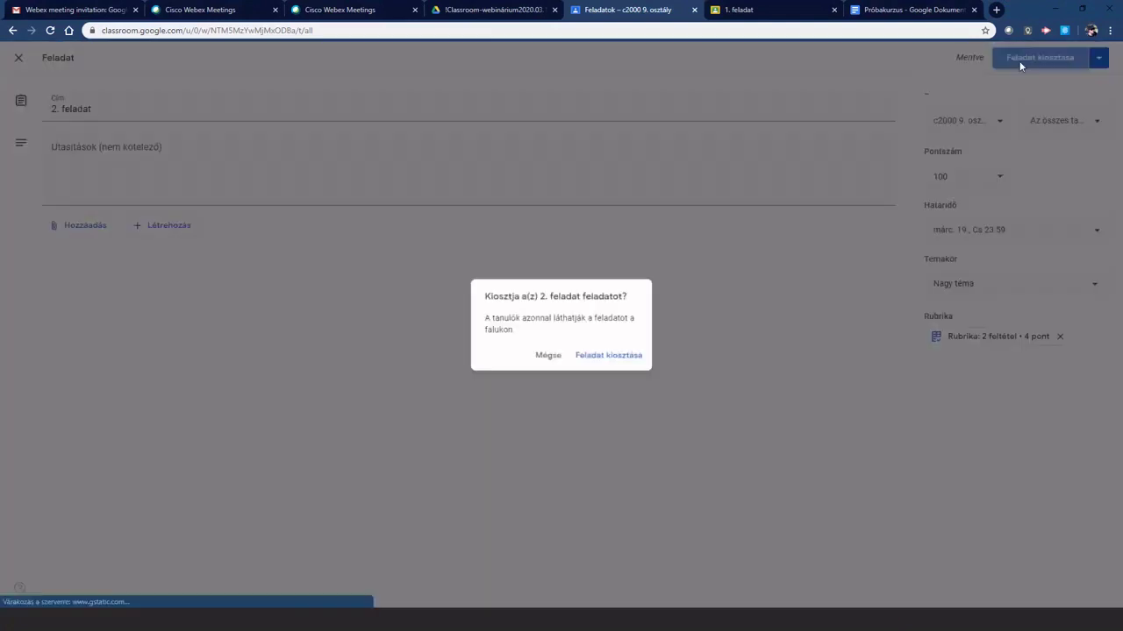
left_click(608, 365)
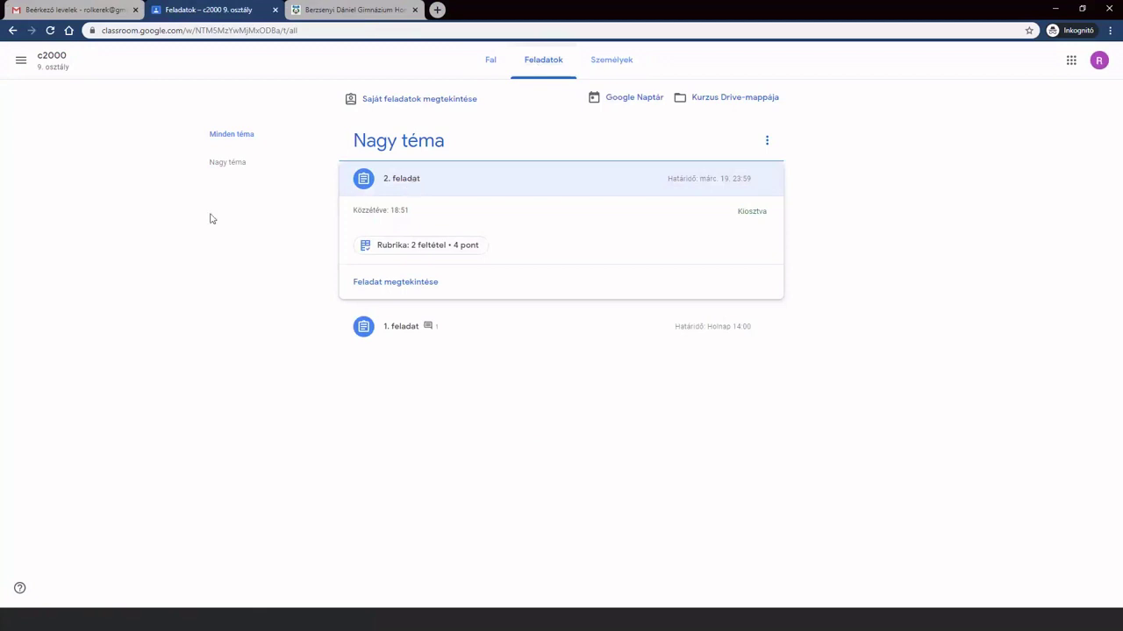
Open "2. feladat" in the student's view and examine its due date and the level descriptions of the "tartalom" criterion
left_click(392, 282)
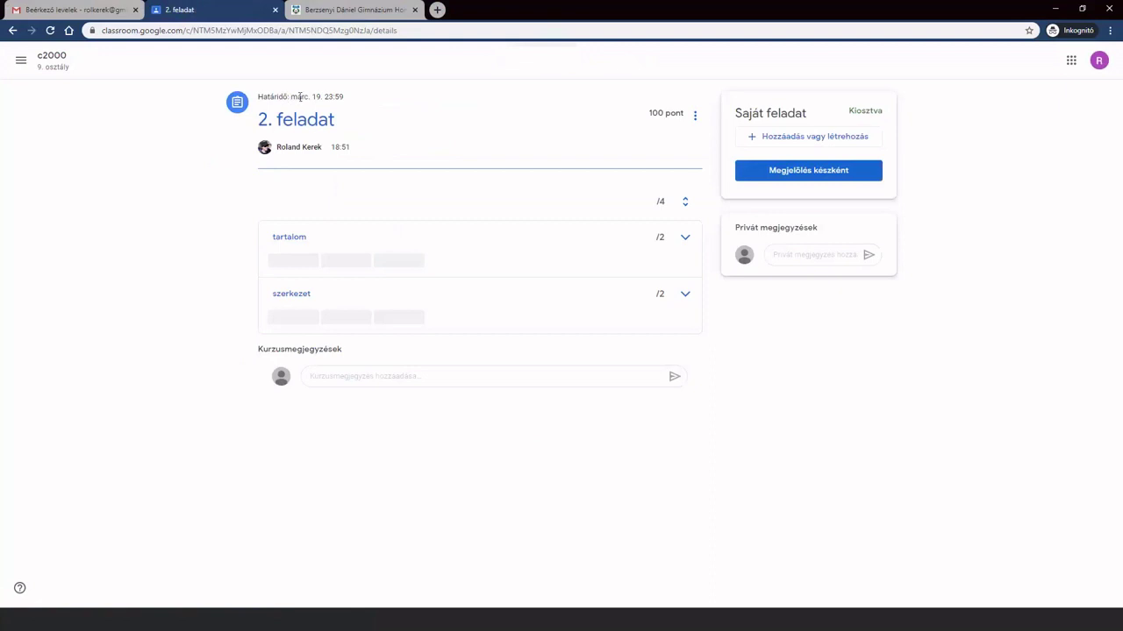
triple_click(313, 94)
left_click(313, 94)
left_click(685, 237)
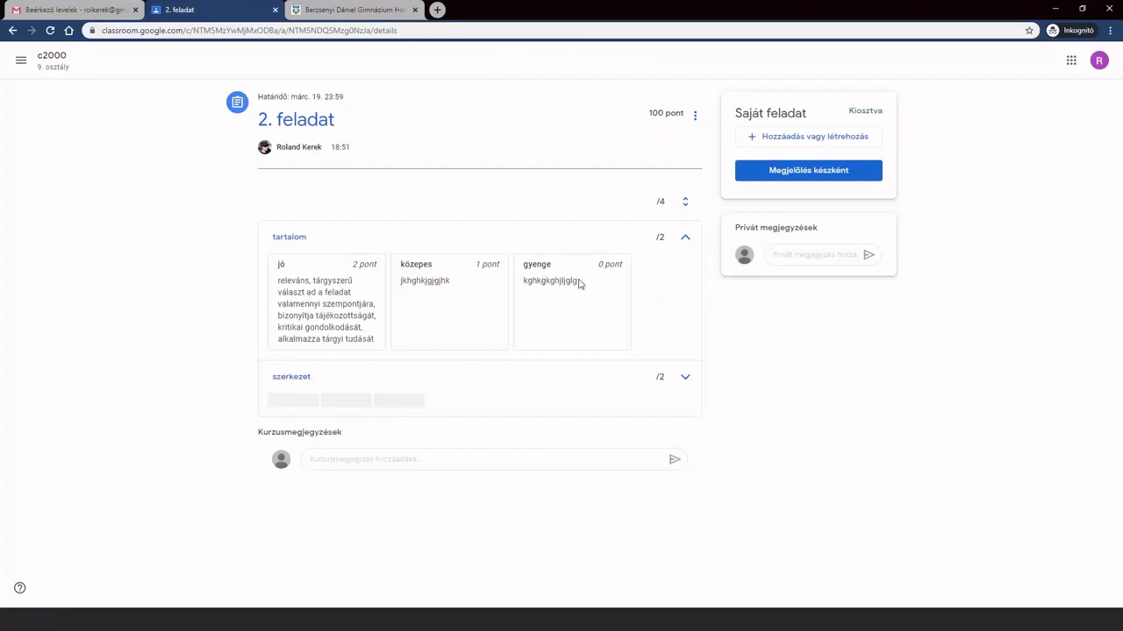
left_click_drag(284, 280, 363, 340)
left_click(363, 341)
left_click(685, 237)
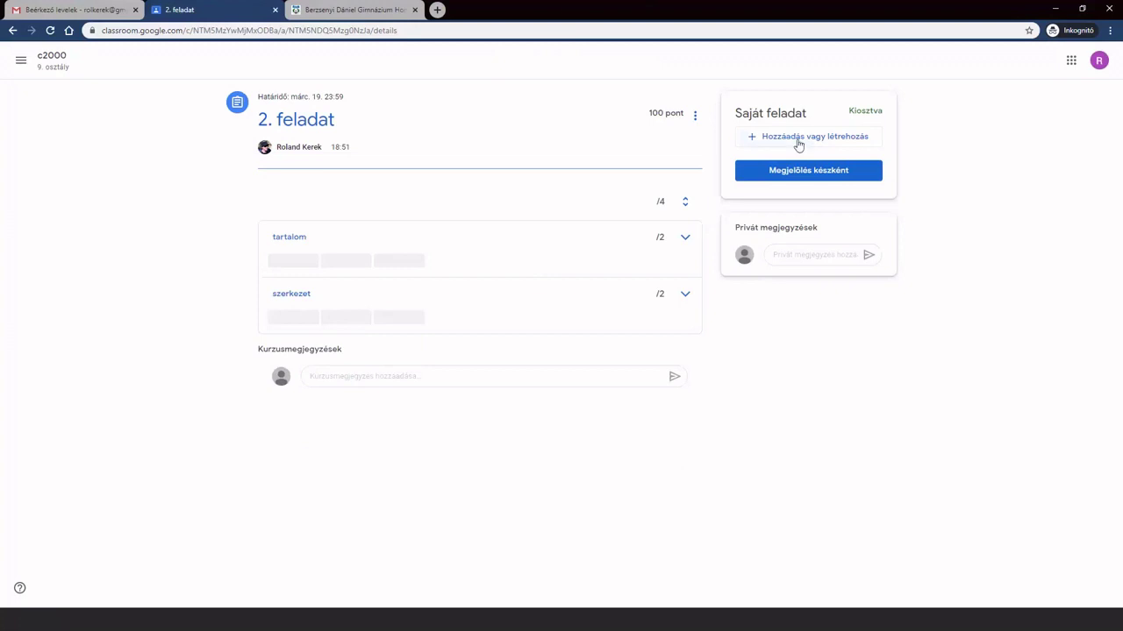
Create a new Google Docs document as the student's work for "2. feladat" and write "Esszé" in it
left_click(798, 140)
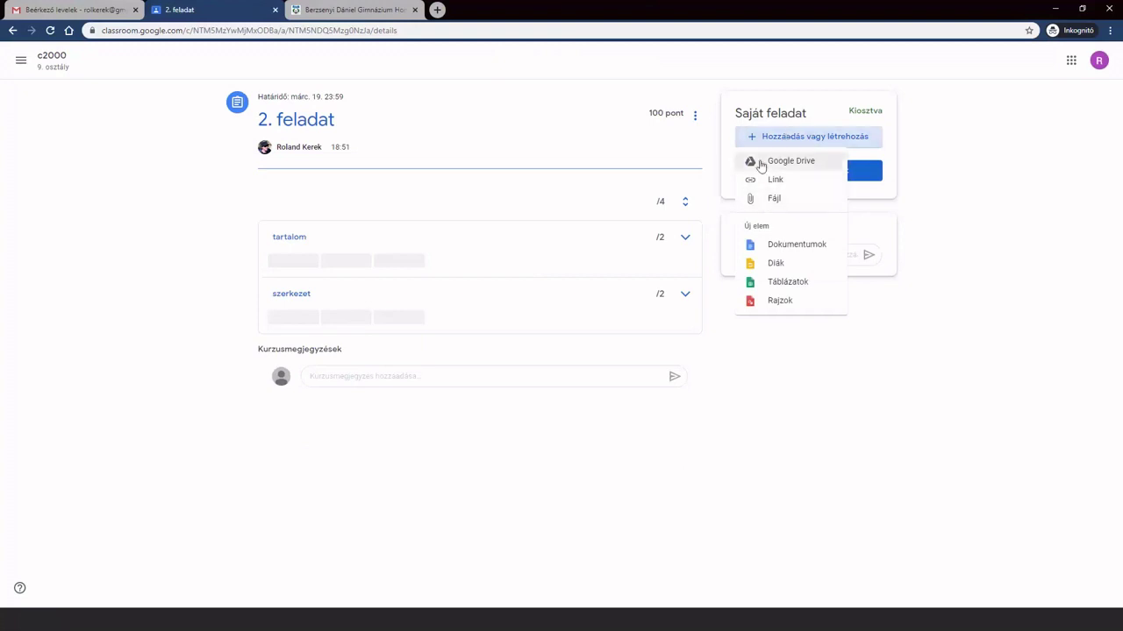
left_click(783, 252)
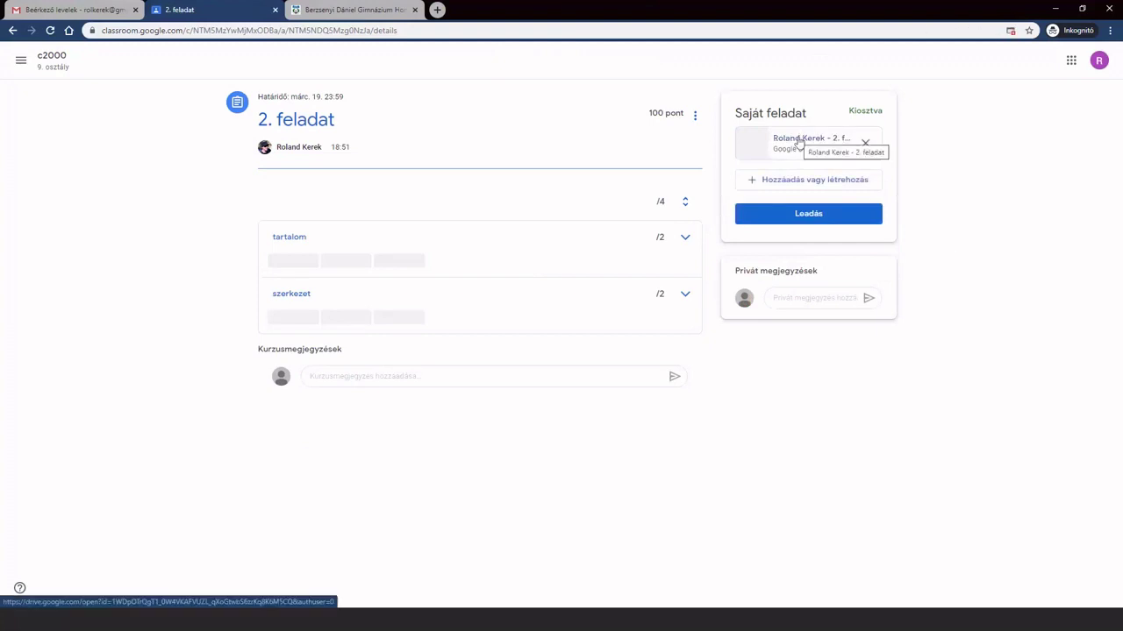
left_click(799, 143)
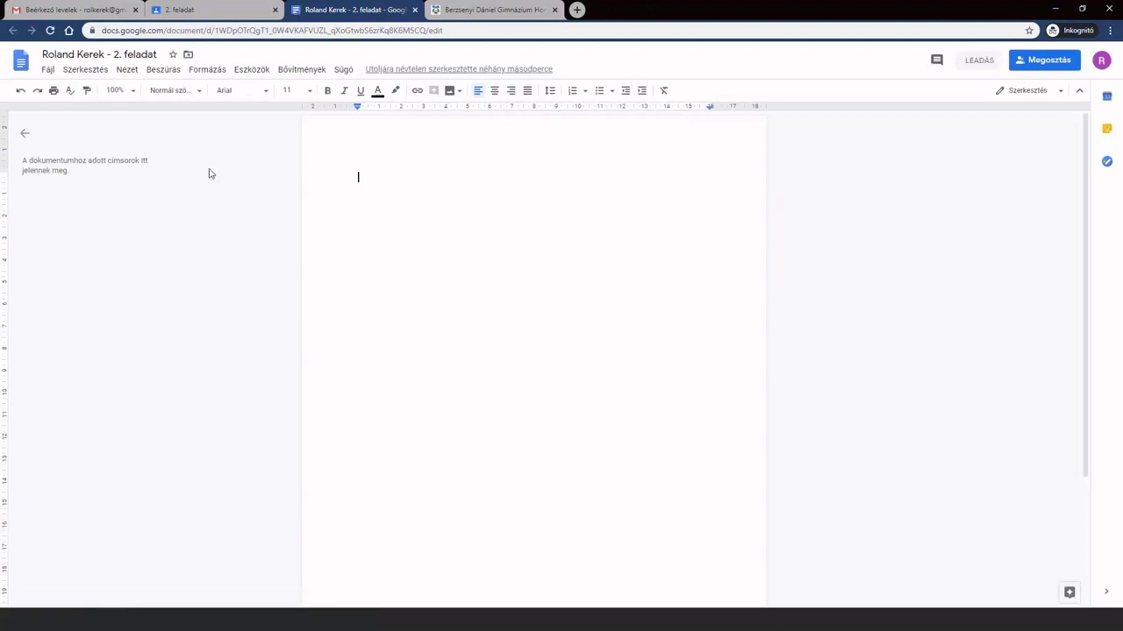
type("Esszé")
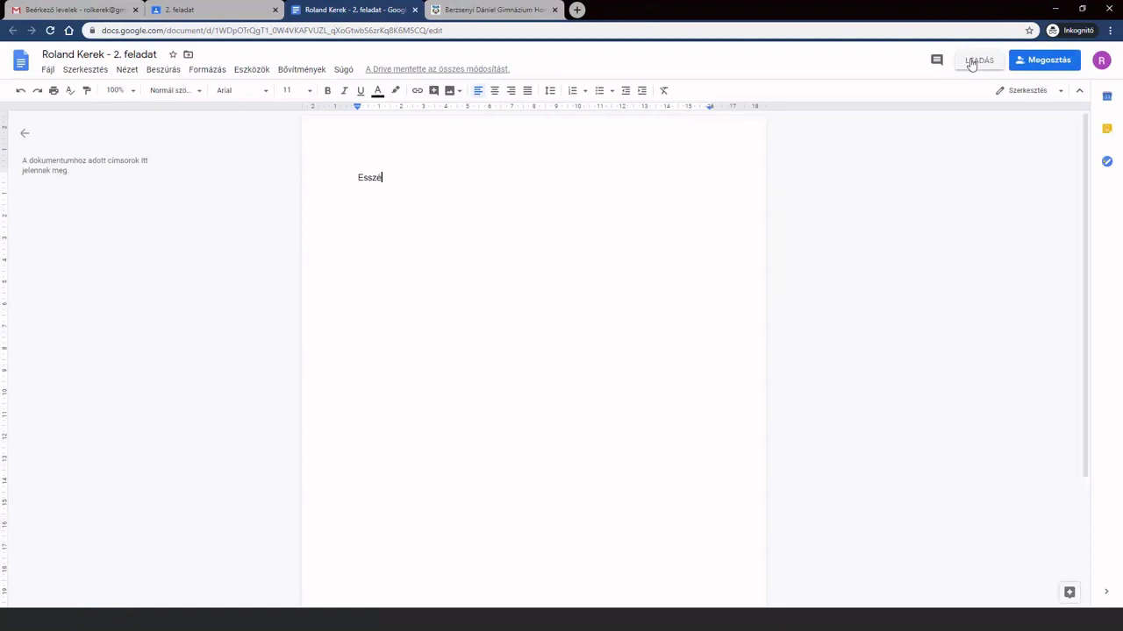
Turn in "2. feladat" from the student's assignment page with the essay document attached
left_click(207, 11)
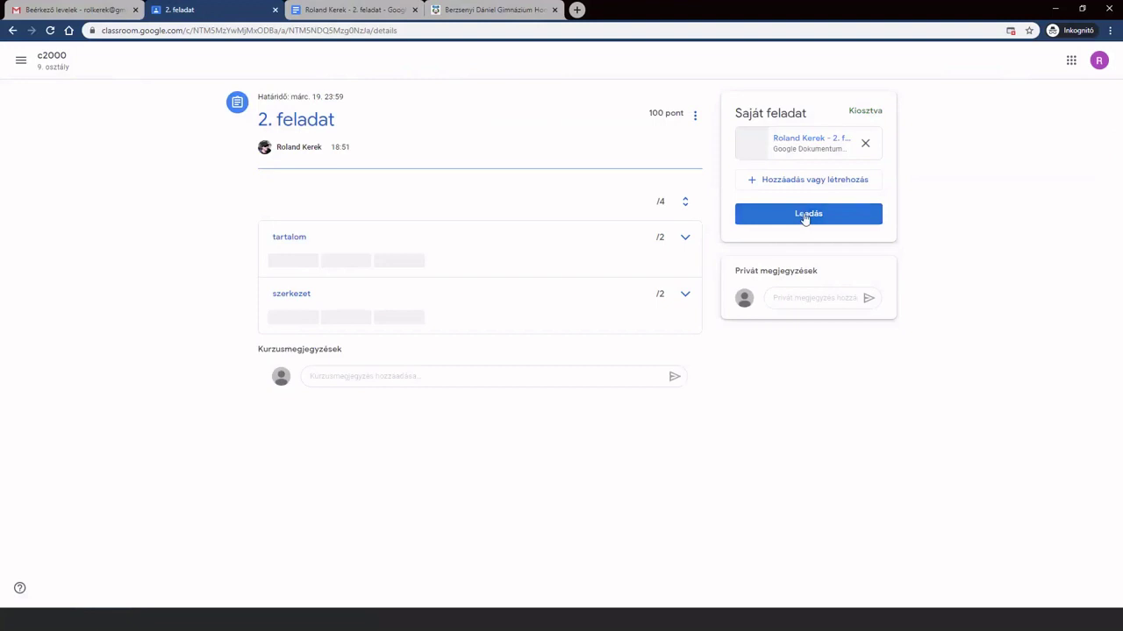
left_click(803, 214)
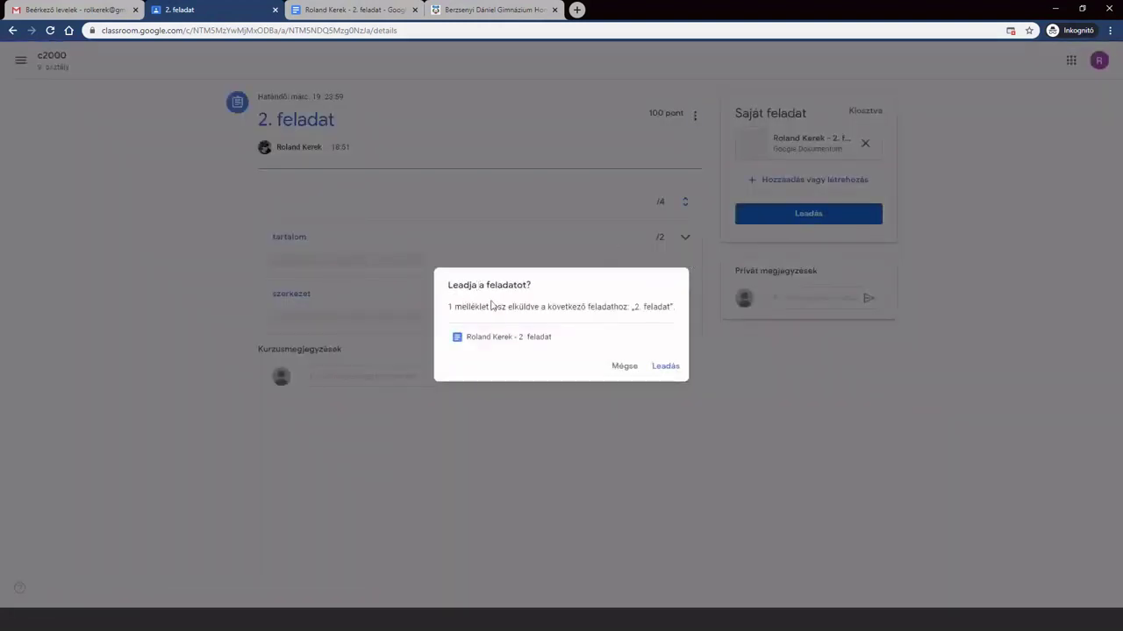
left_click(673, 368)
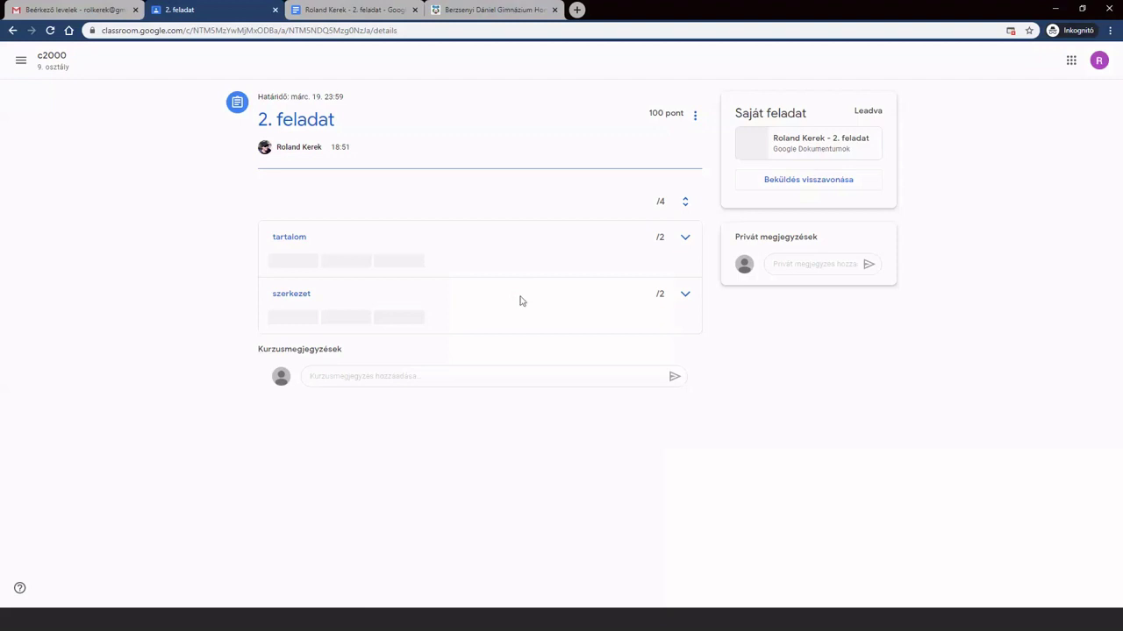
Try adding "mn" to the submitted document, delete that text again and close the document
left_click(331, 10)
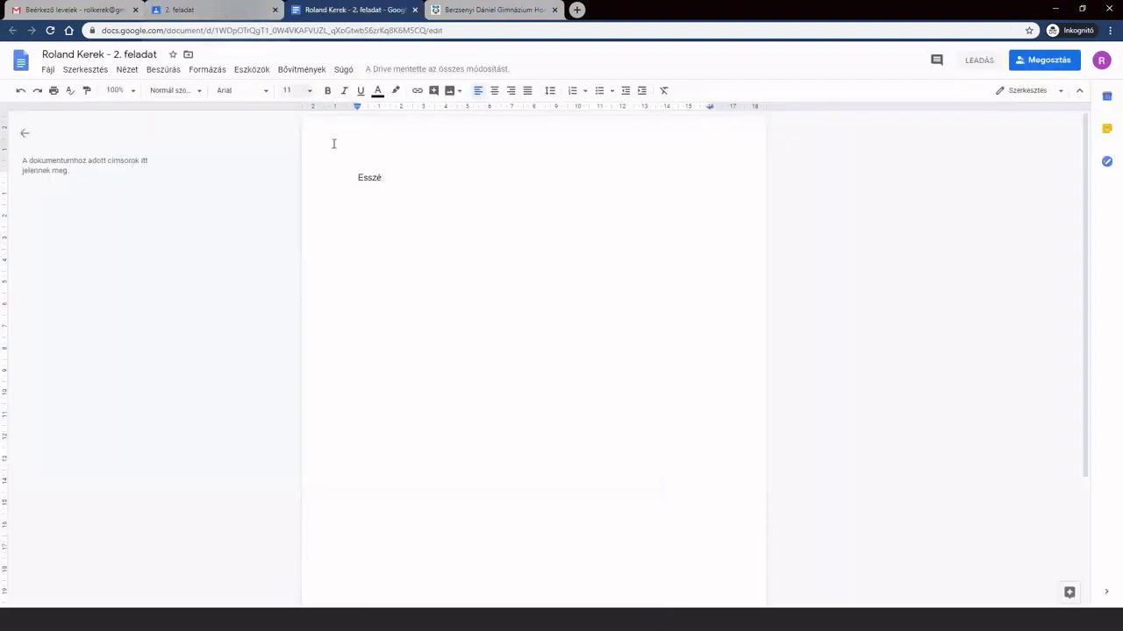
type("mn")
key("BackSpace")
key("BackSpace")
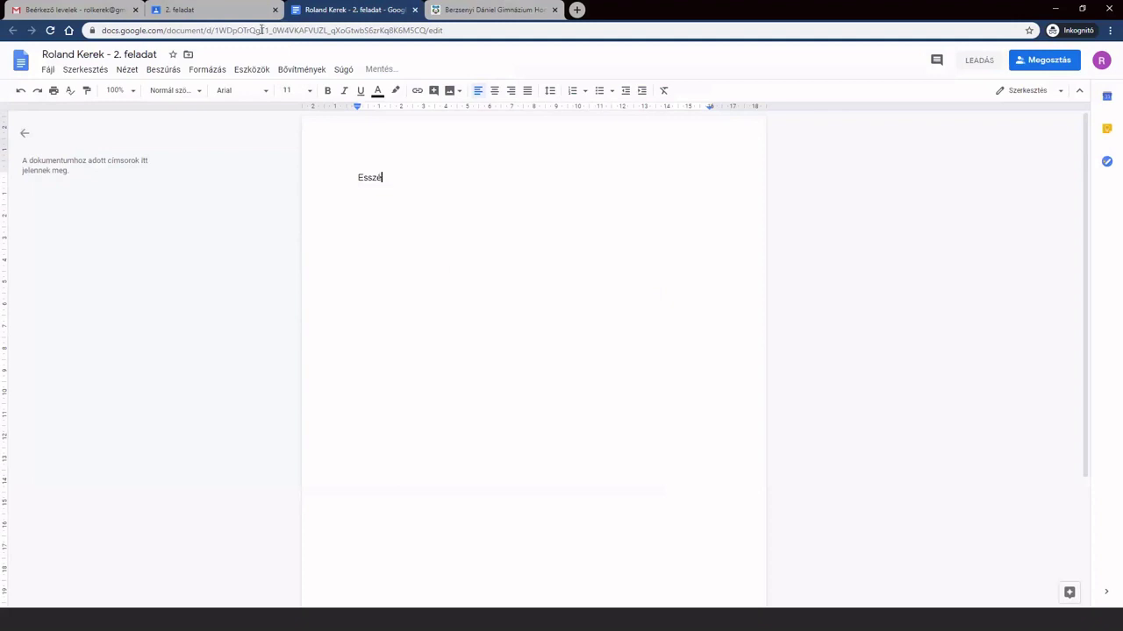
left_click(414, 11)
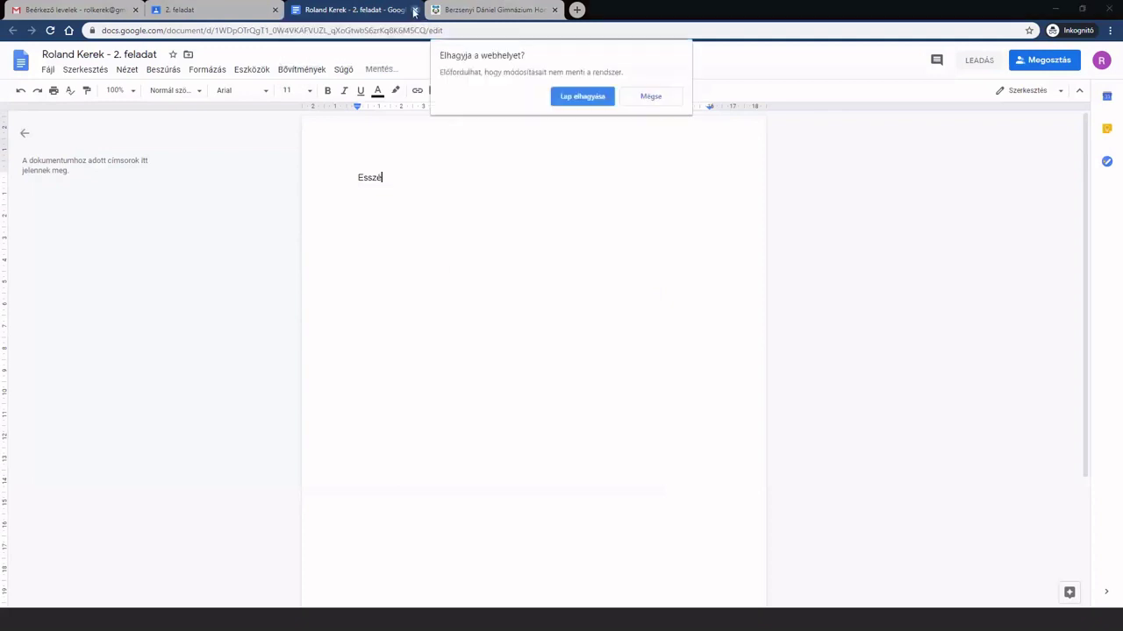
left_click(649, 97)
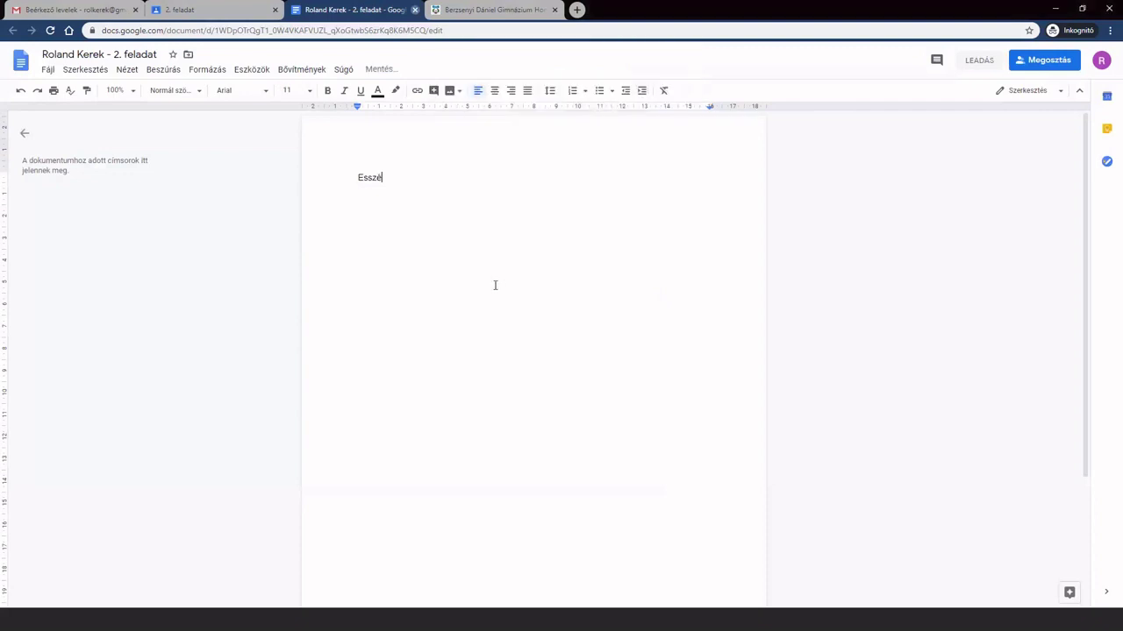
left_click(246, 10)
left_click(411, 15)
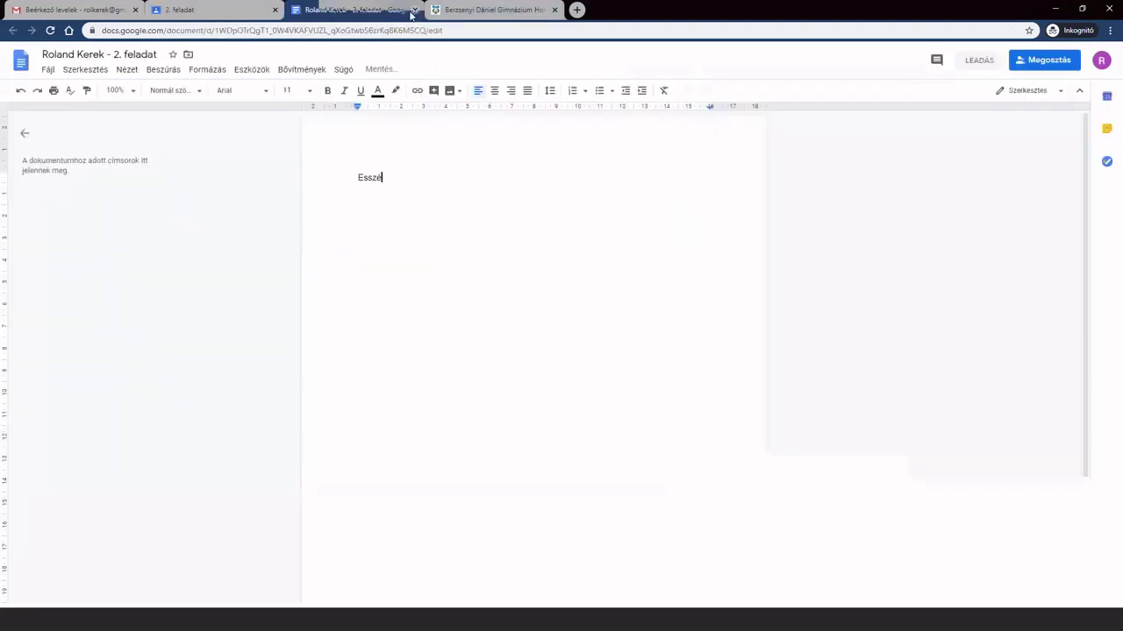
left_click(414, 10)
left_click(578, 116)
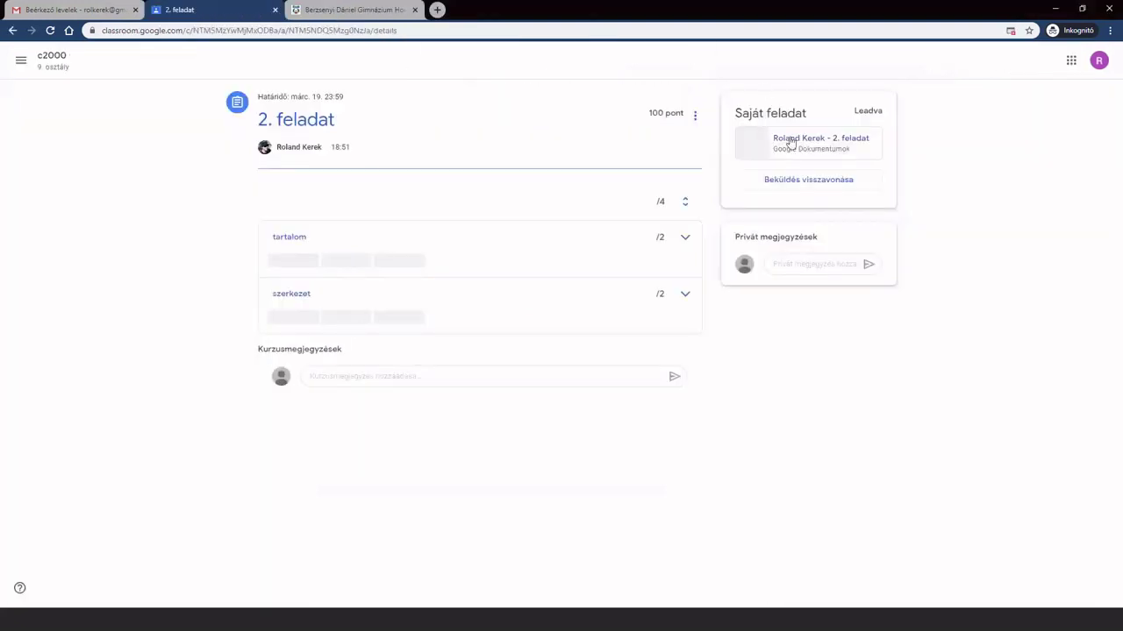
Reopen the submitted document from the student's assignment page and check its editing rights
left_click(790, 143)
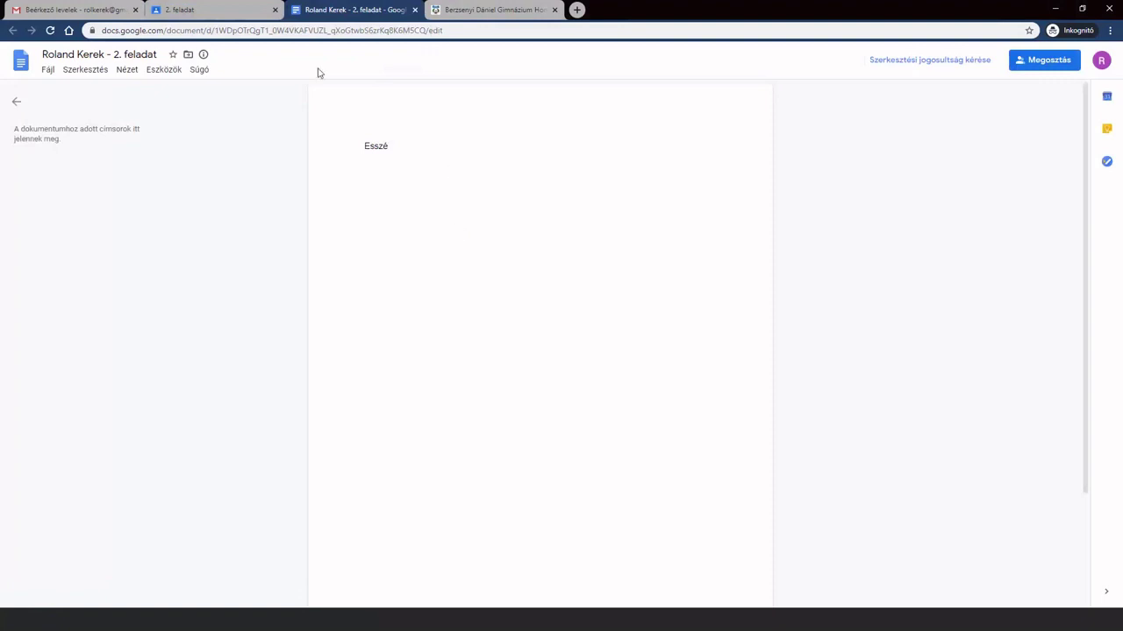
left_click(234, 9)
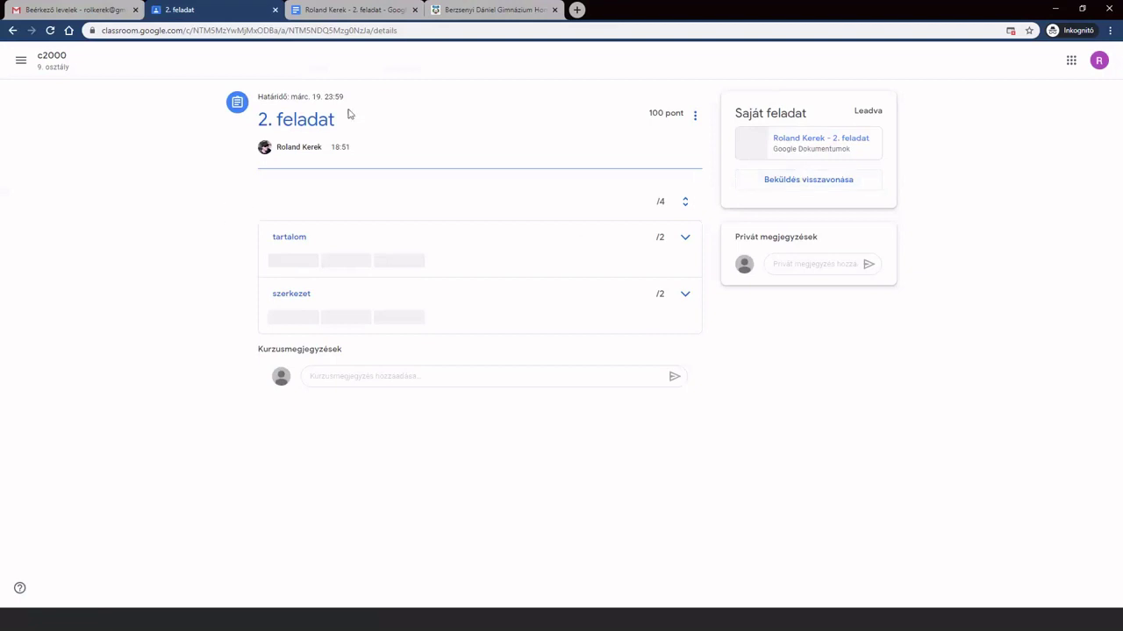
left_click(333, 11)
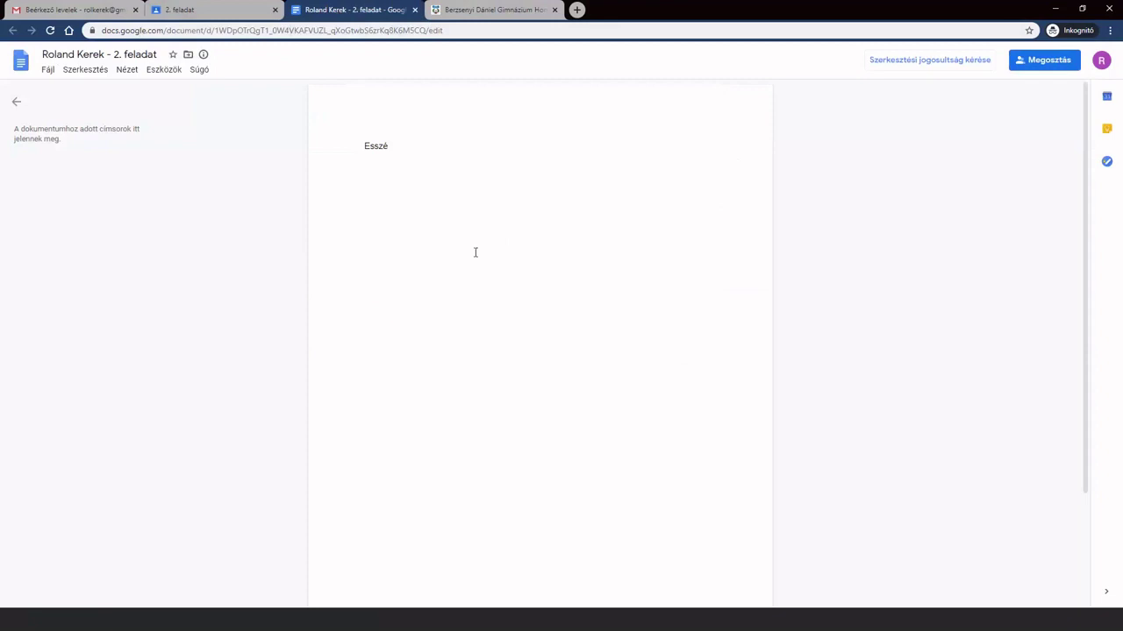
left_click(184, 10)
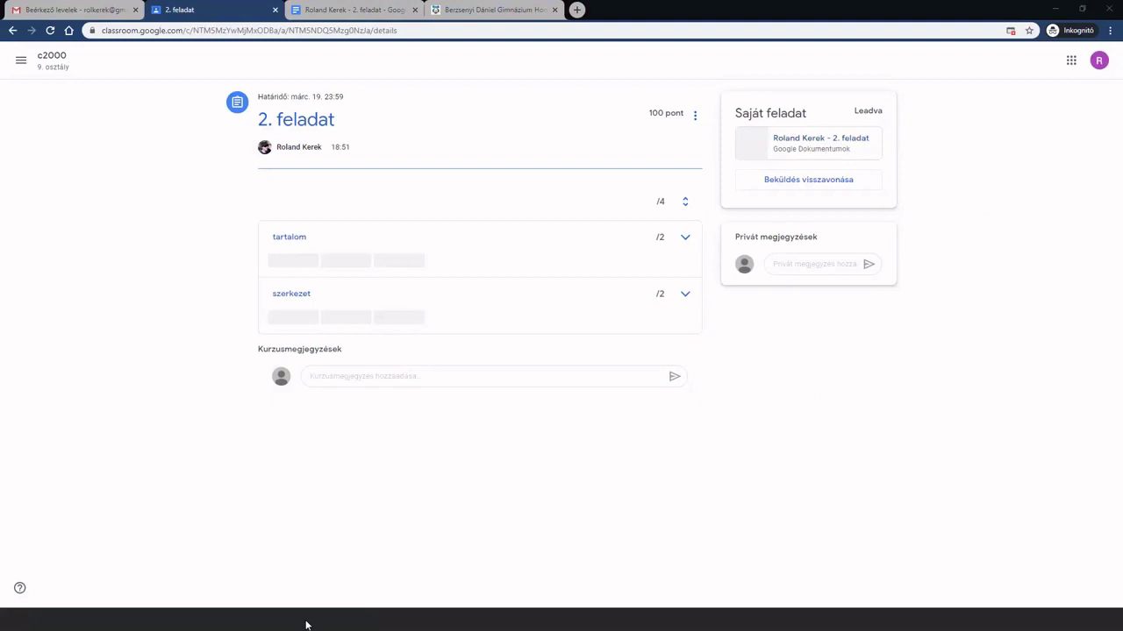
Switch to the teacher's Classroom window and open the Google Docs essay submitted for "2. feladat" by the test student
key("alt+Tab")
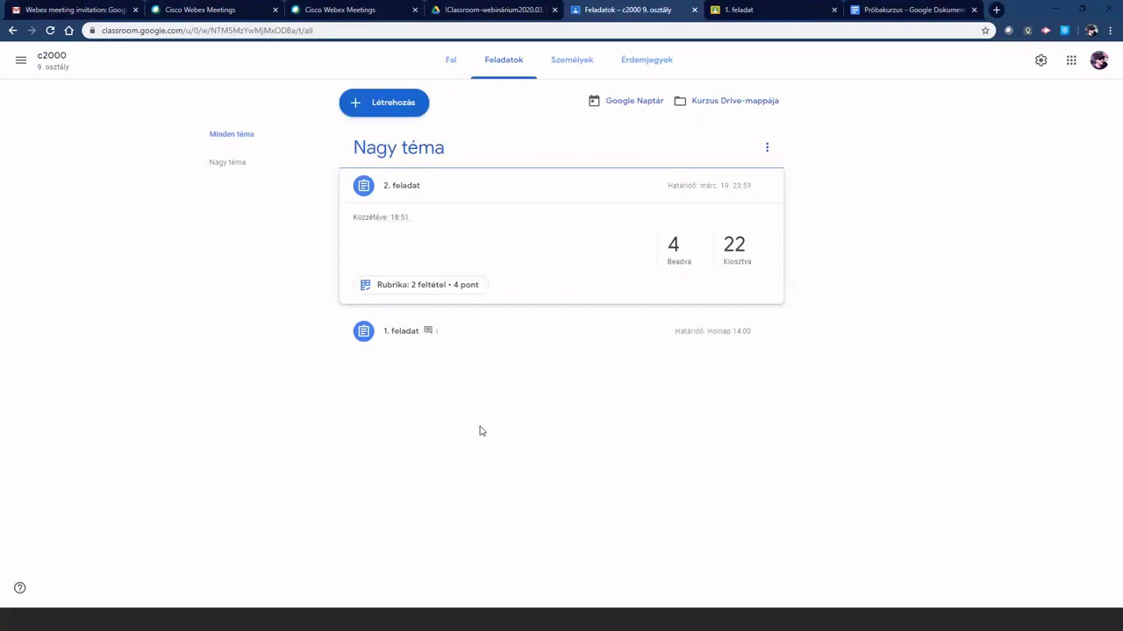
left_click(401, 186)
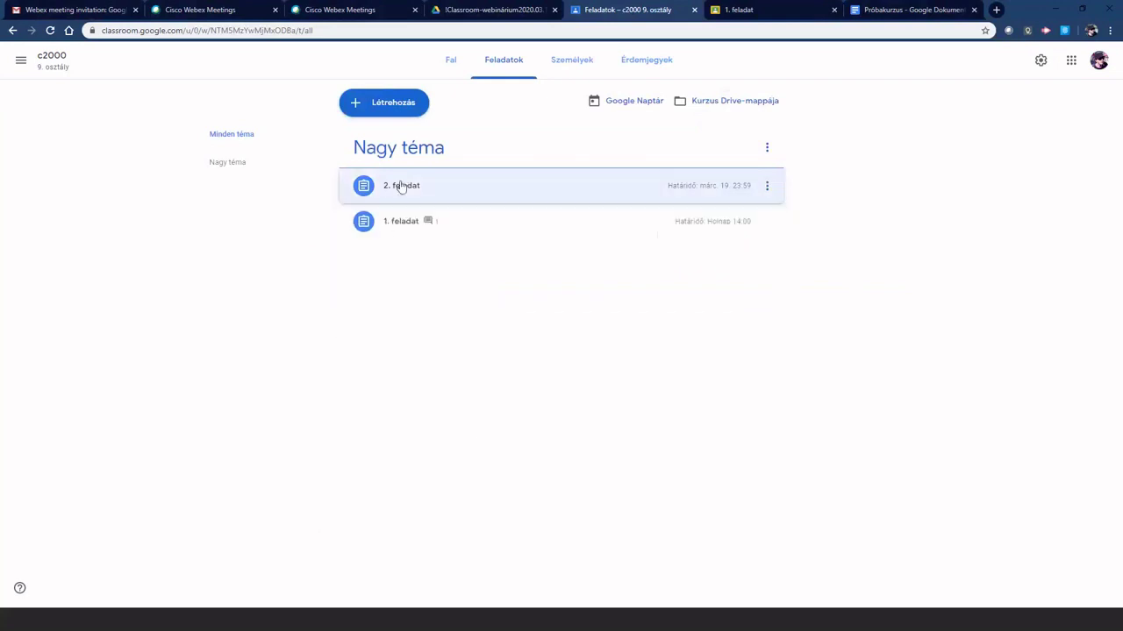
left_click(400, 186)
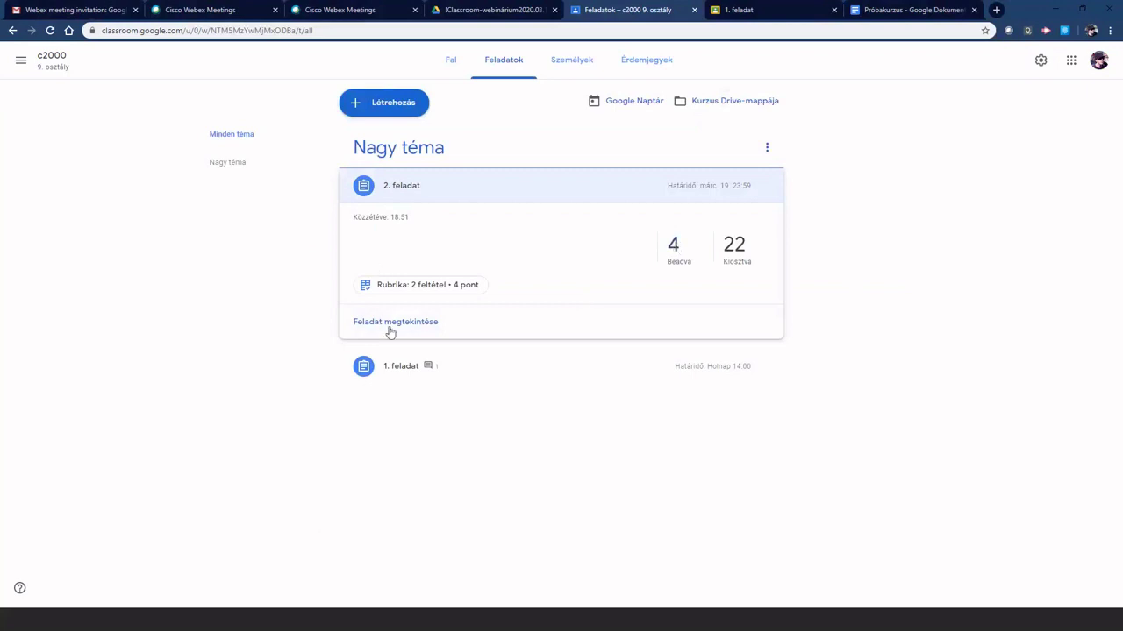
left_click(392, 327)
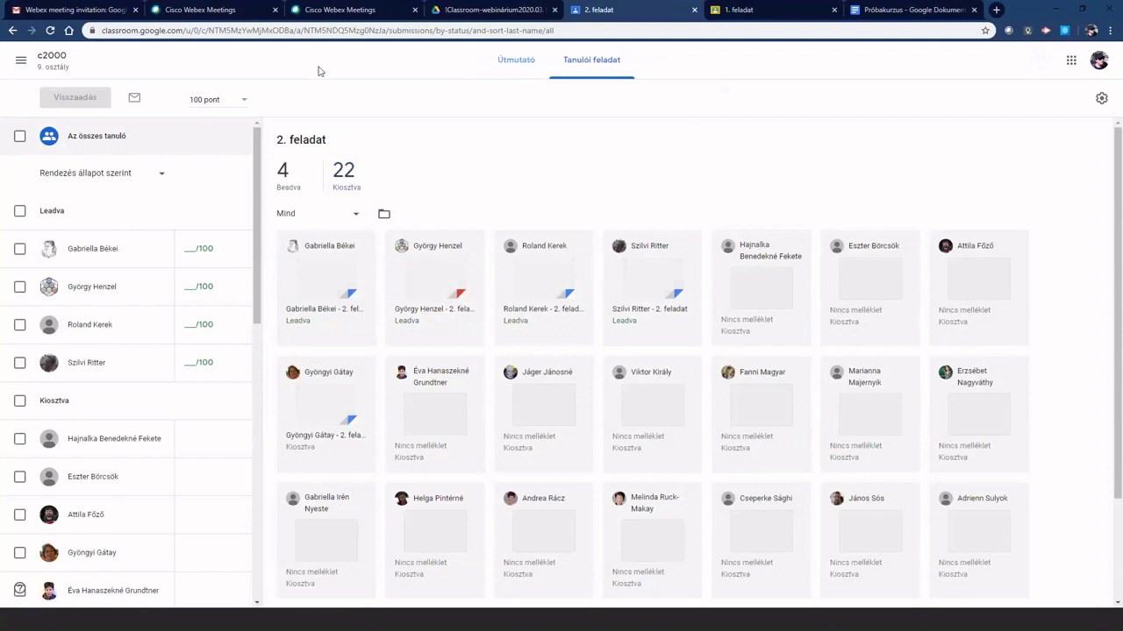
left_click(544, 297)
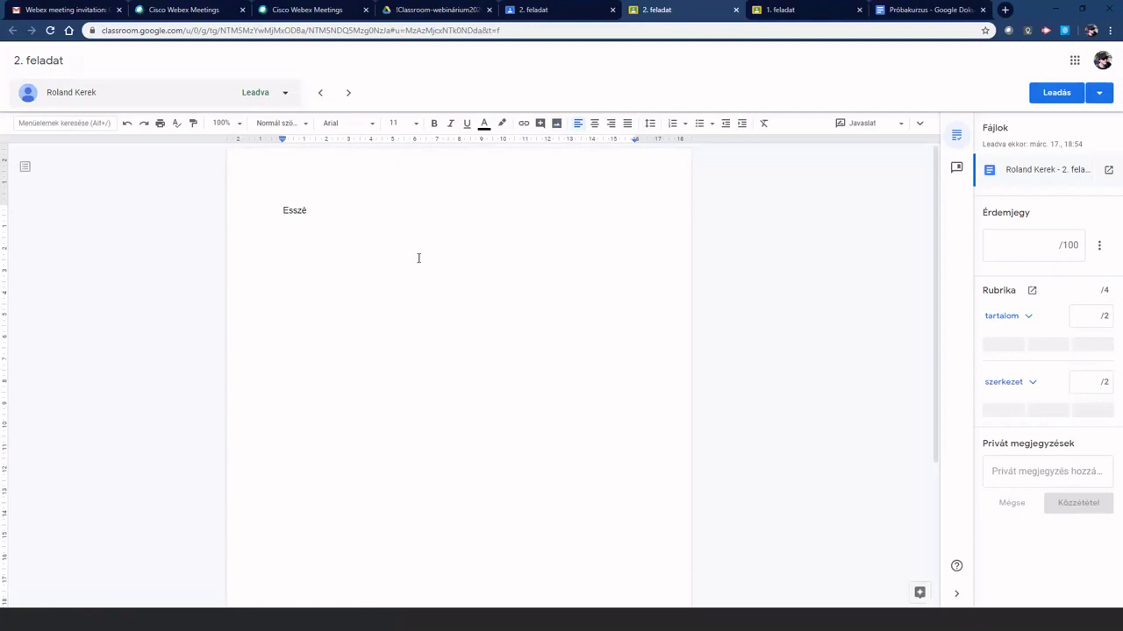
Check the document's editing modes, keep suggestion mode, and add the comment "Ez jó ötlet!" to the letters "ss" in "Esszé"
left_click(864, 125)
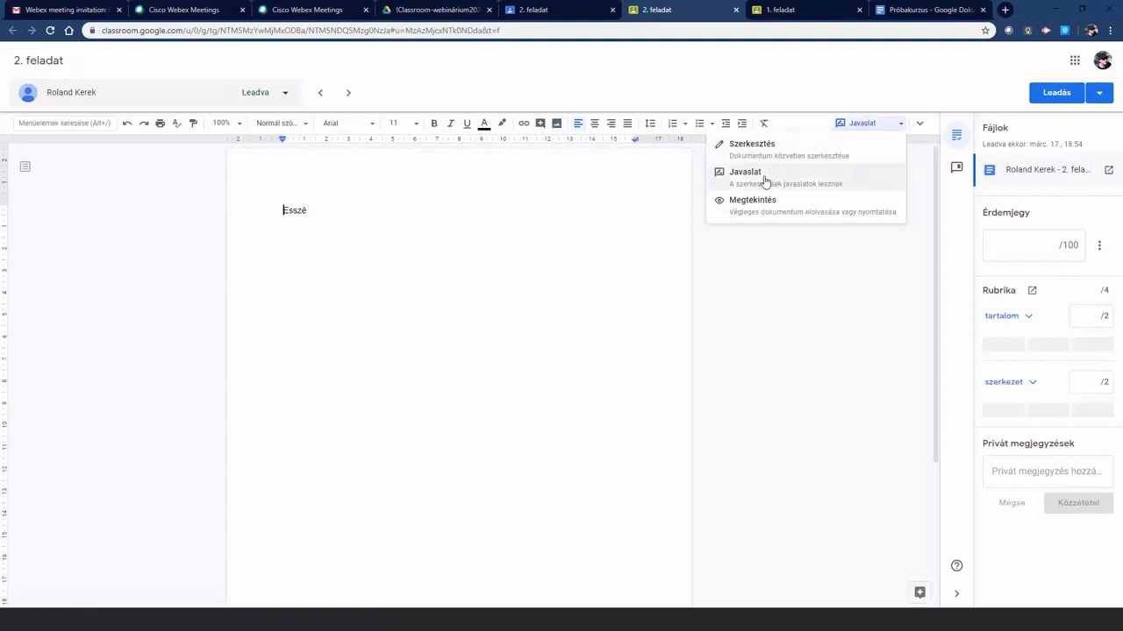
left_click(394, 342)
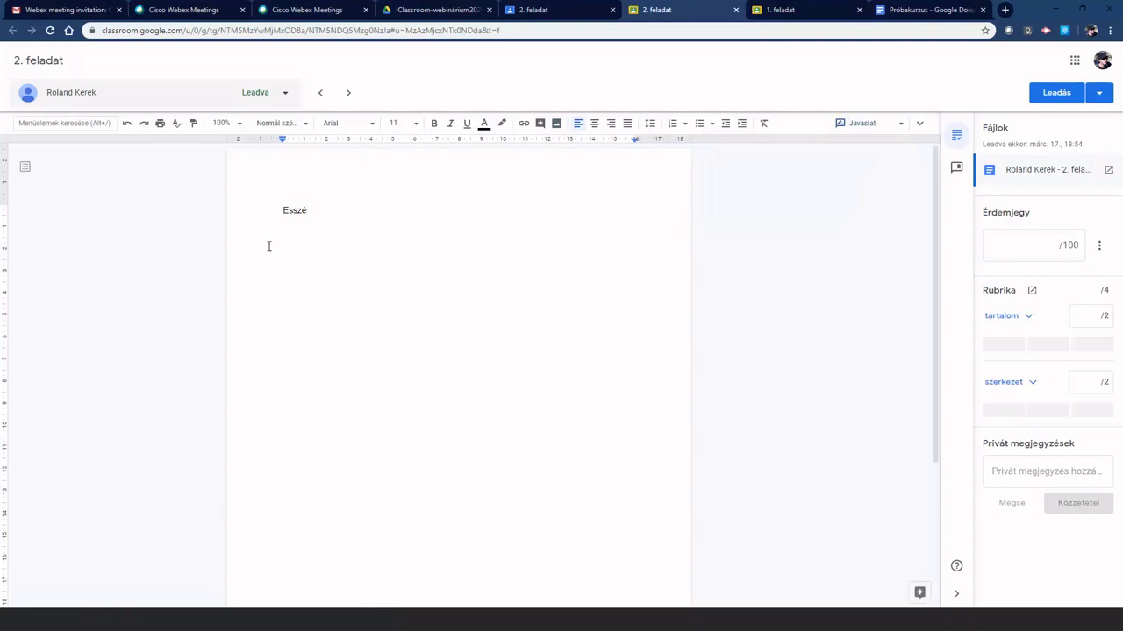
left_click_drag(288, 211, 296, 212)
left_click(691, 214)
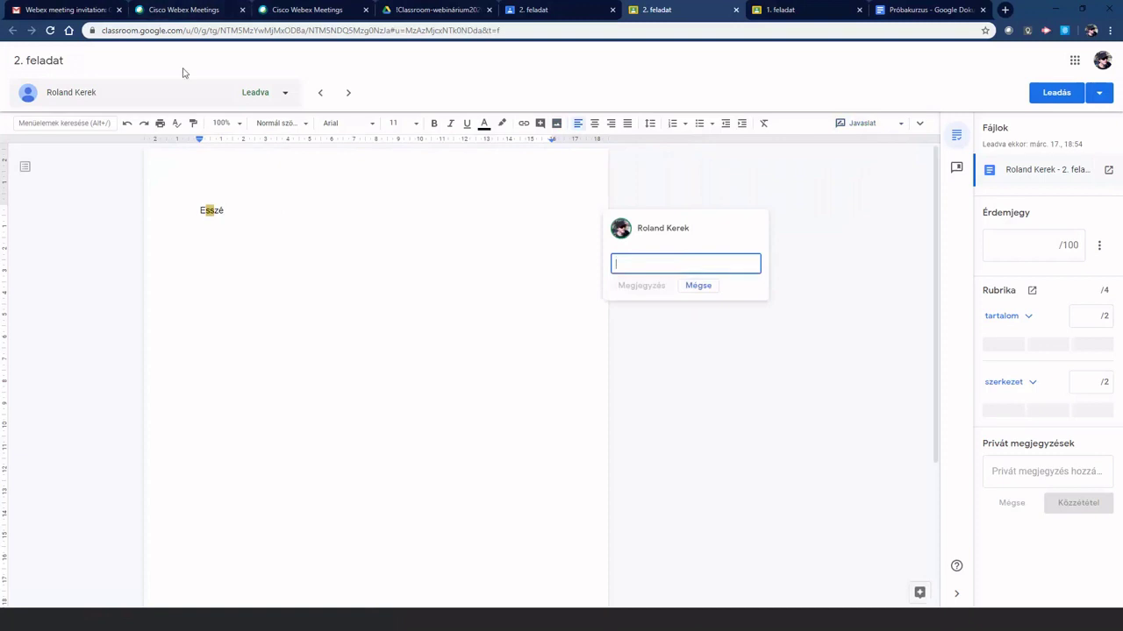
type("Ez")
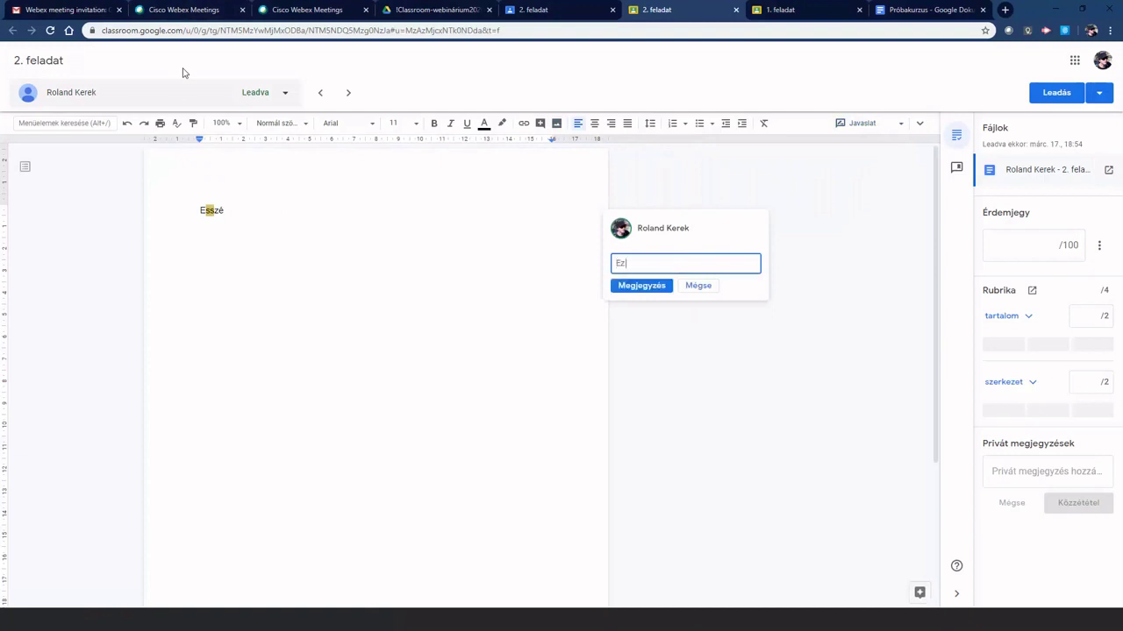
type(" jó ötlet!")
left_click(649, 289)
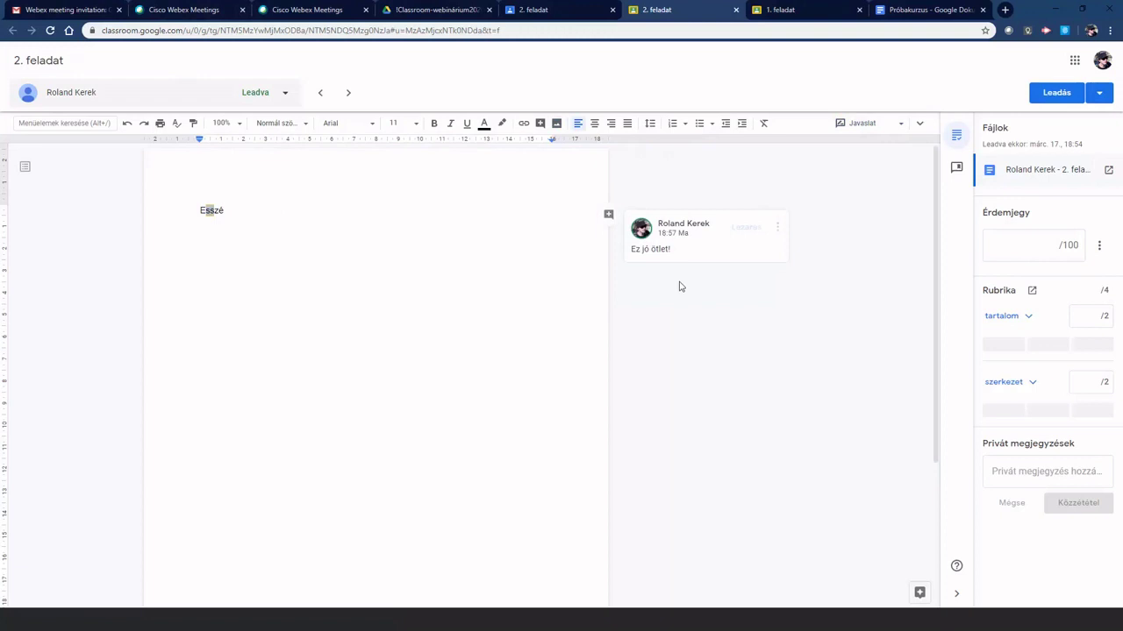
left_click(664, 253)
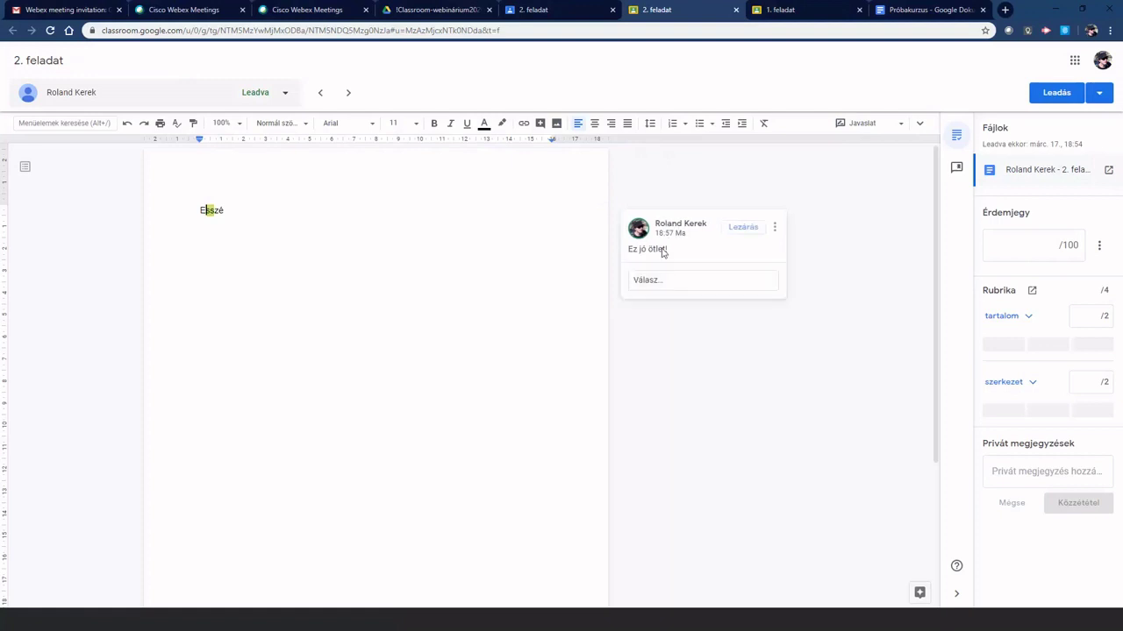
left_click(616, 285)
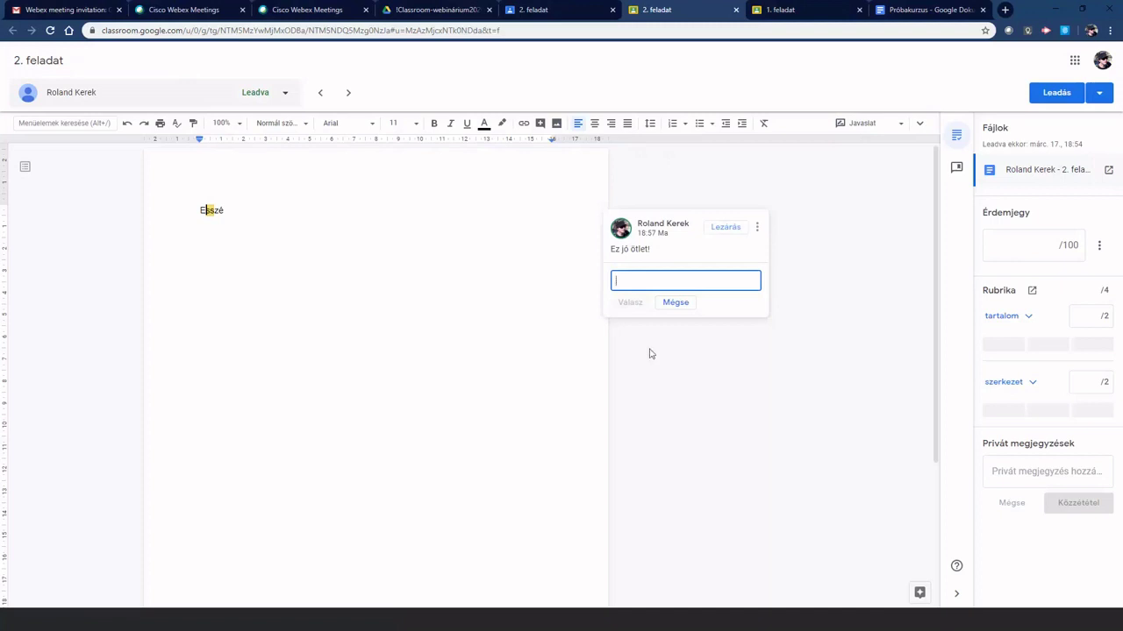
left_click(676, 303)
Suggest replacing "Esszé" with "Essay" in the student's document and reject that suggestion
left_click(301, 271)
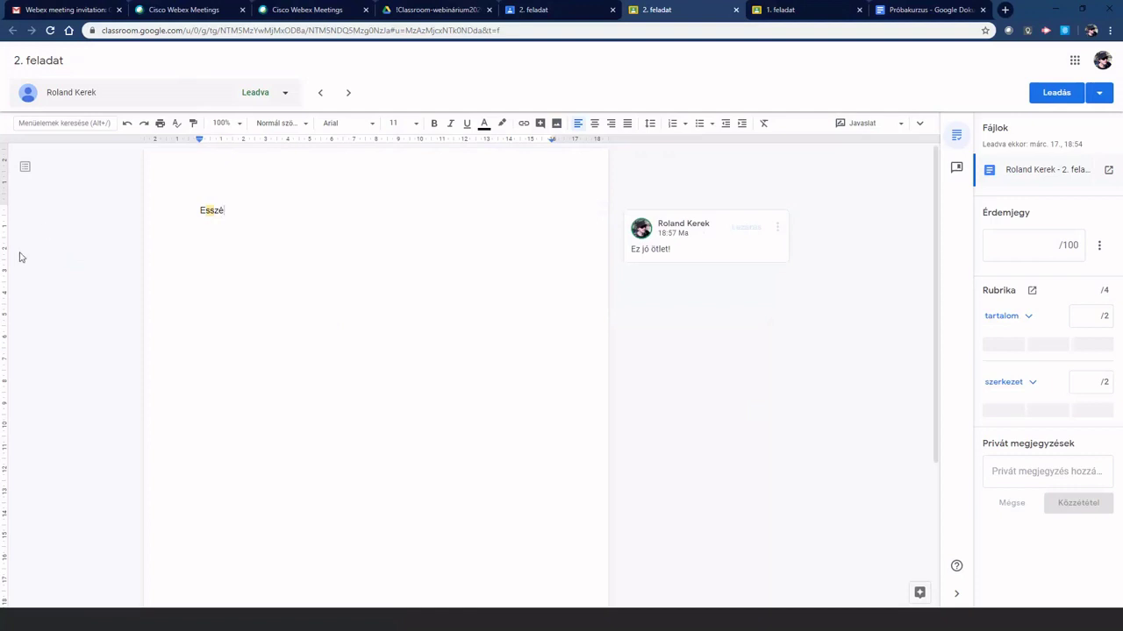
key("BackSpace")
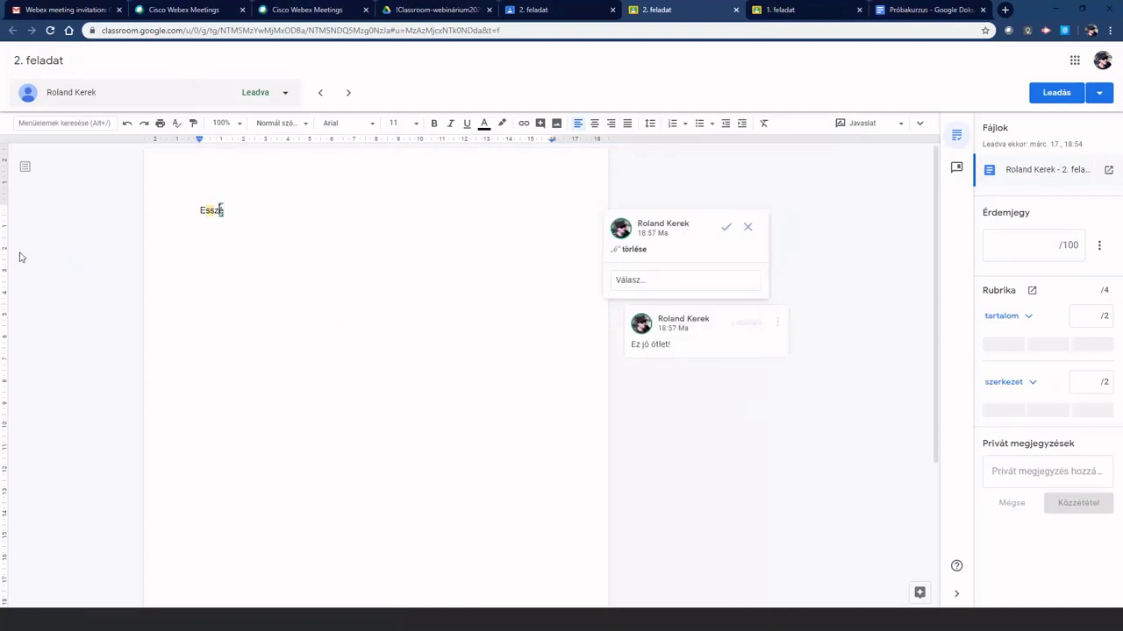
key("ctrl+a")
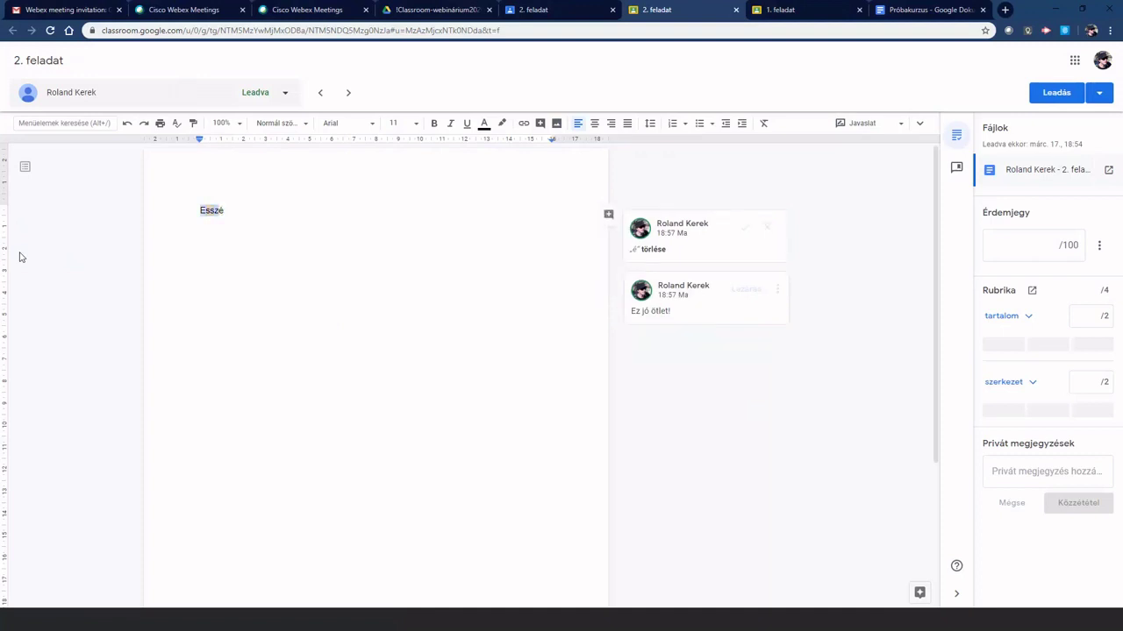
key("BackSpace")
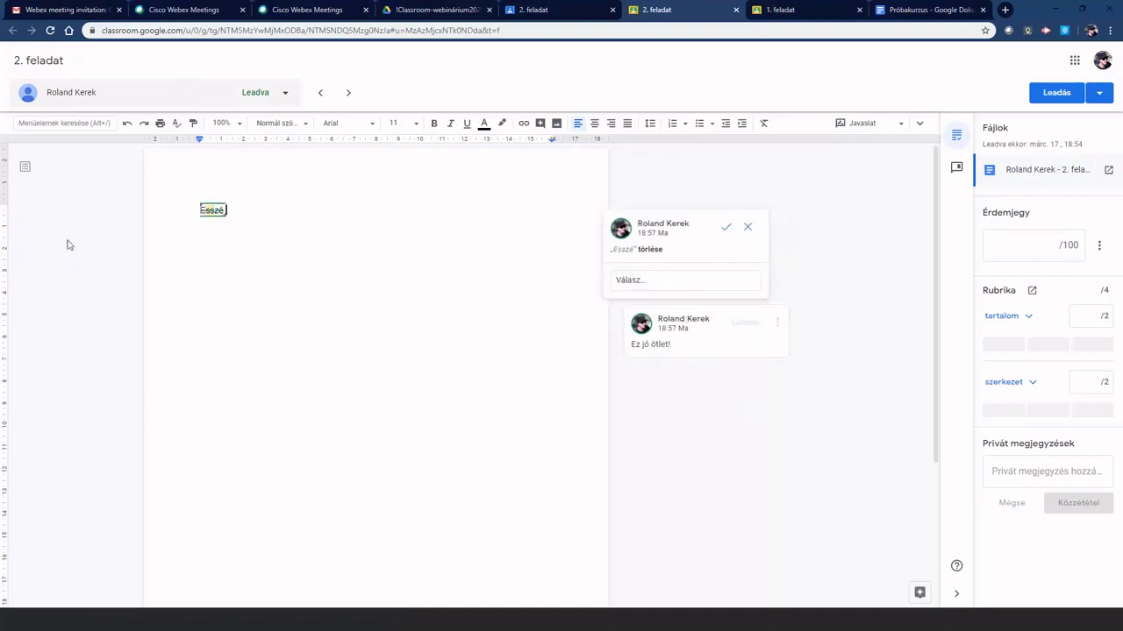
type("Essay")
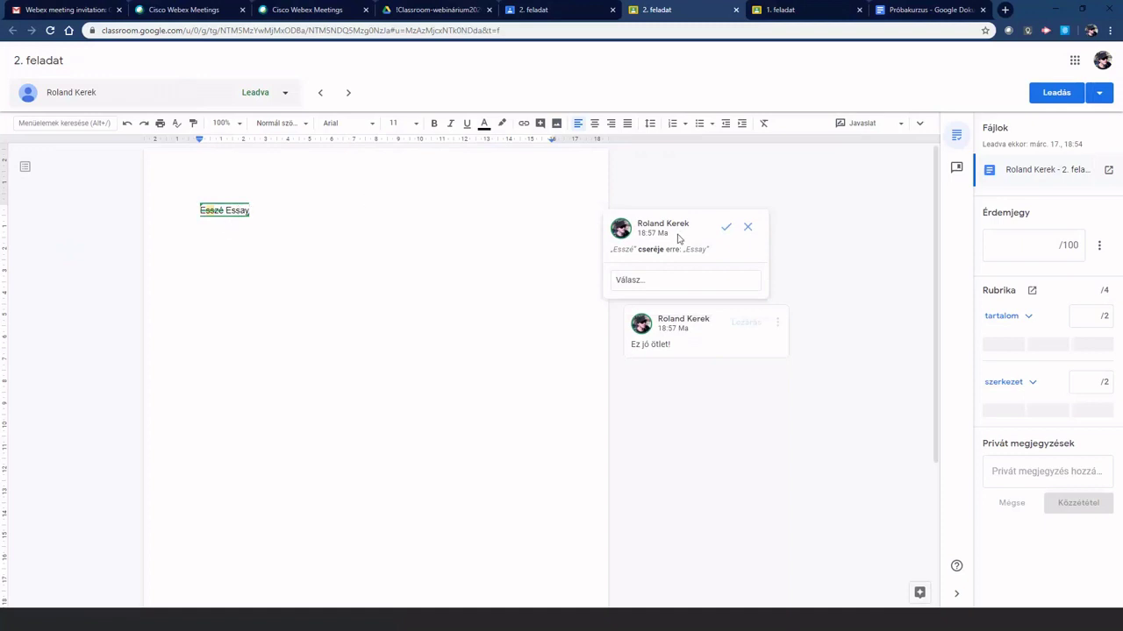
left_click(749, 228)
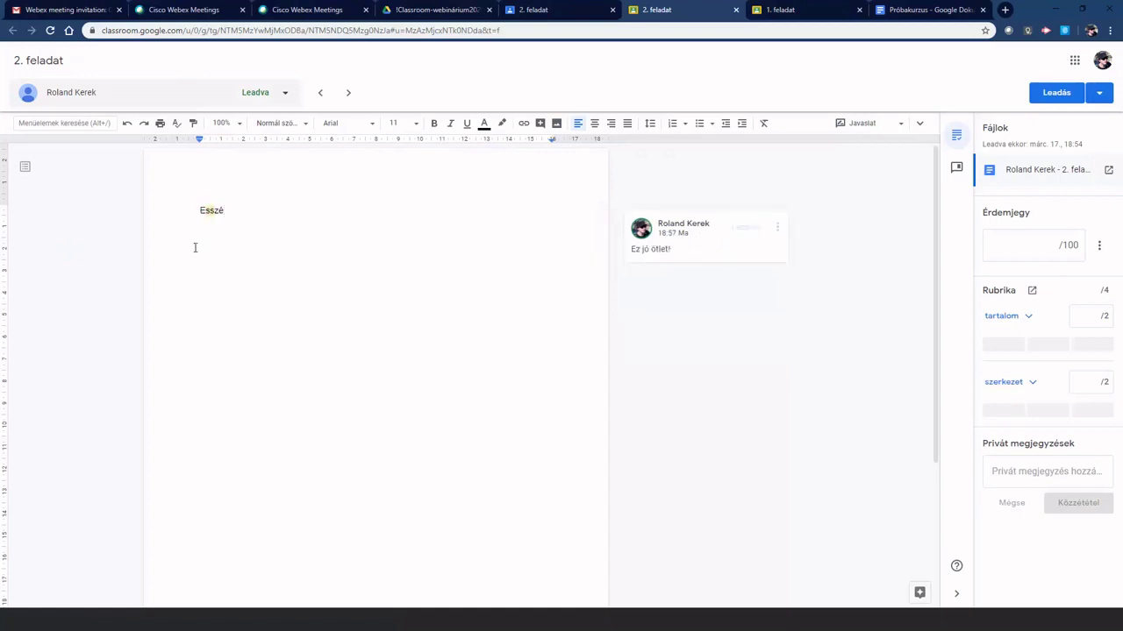
Suggest replacing "Esszé" with "Essay" once more and accept the suggestion
double_click(203, 213)
key("Delete")
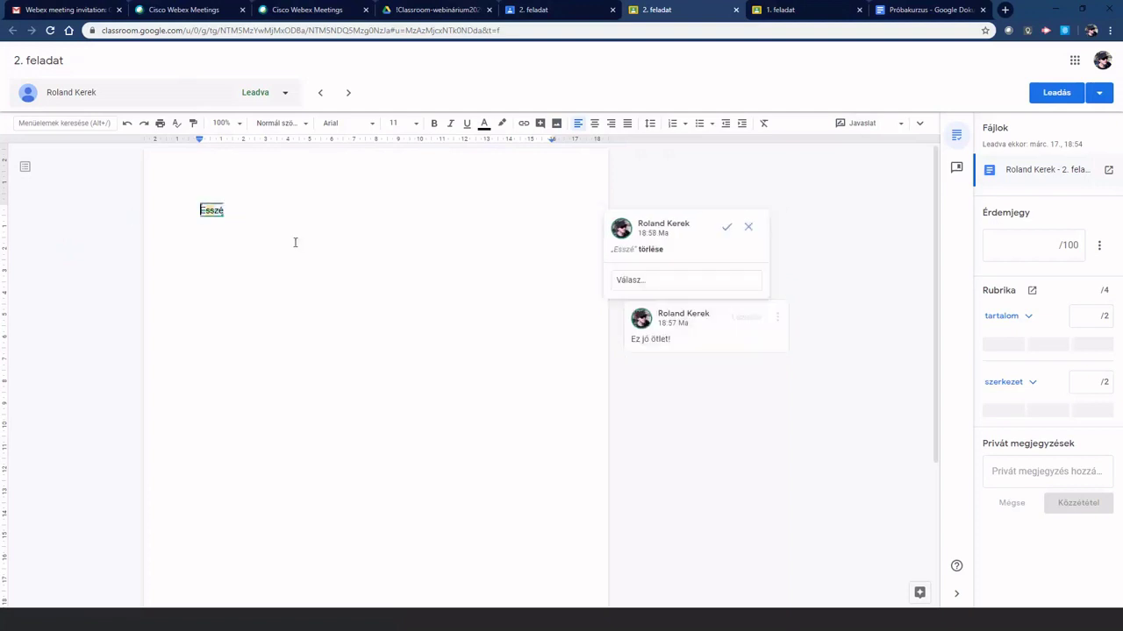
type("Ess")
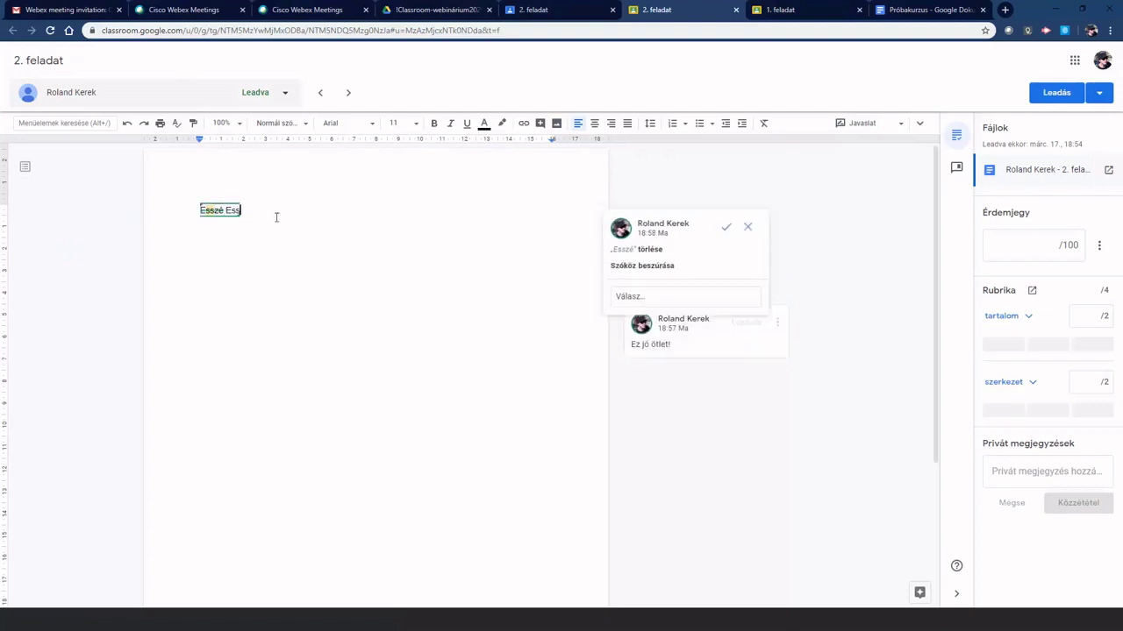
type("ay")
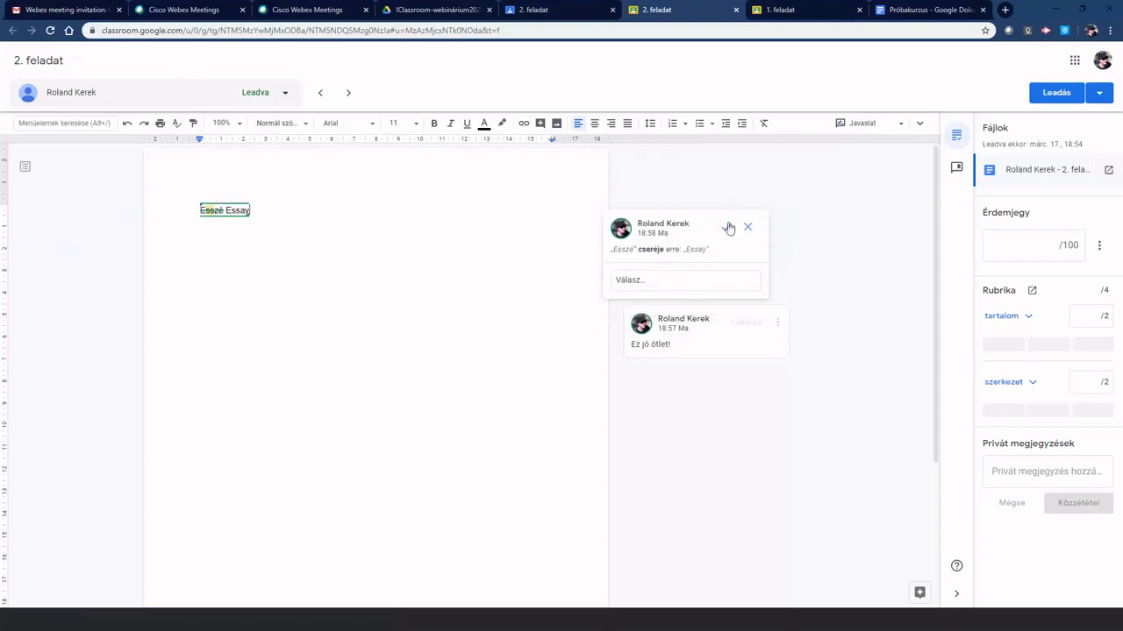
left_click(728, 228)
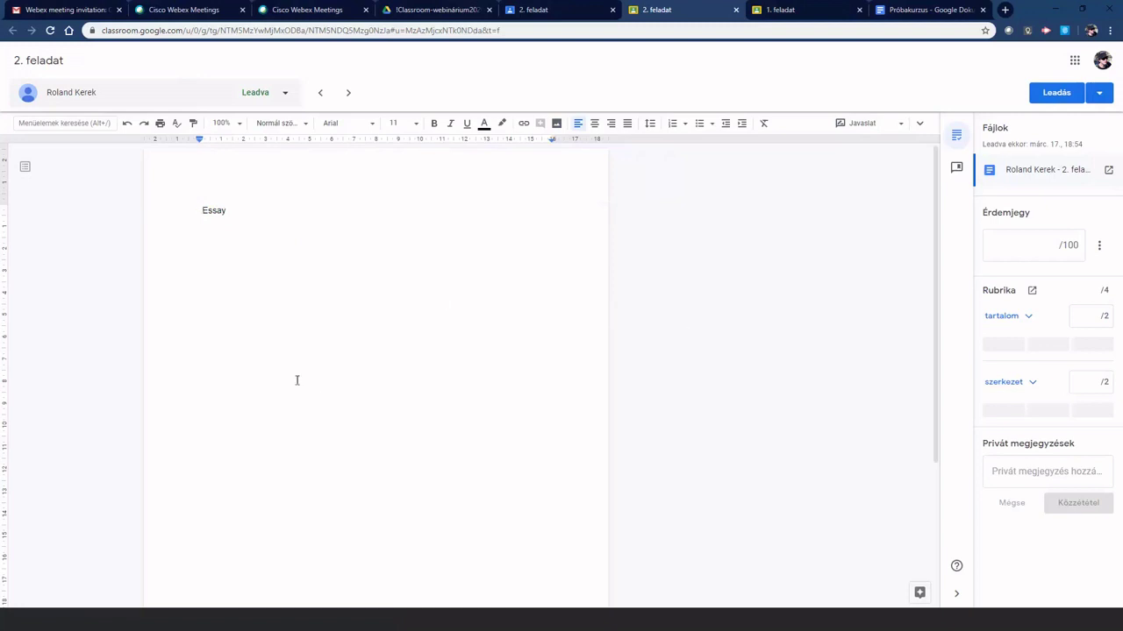
Expand the "tartalom" rubric criterion and rate the essay "közepes" for 1 point
scroll(606, 346, "down", 2)
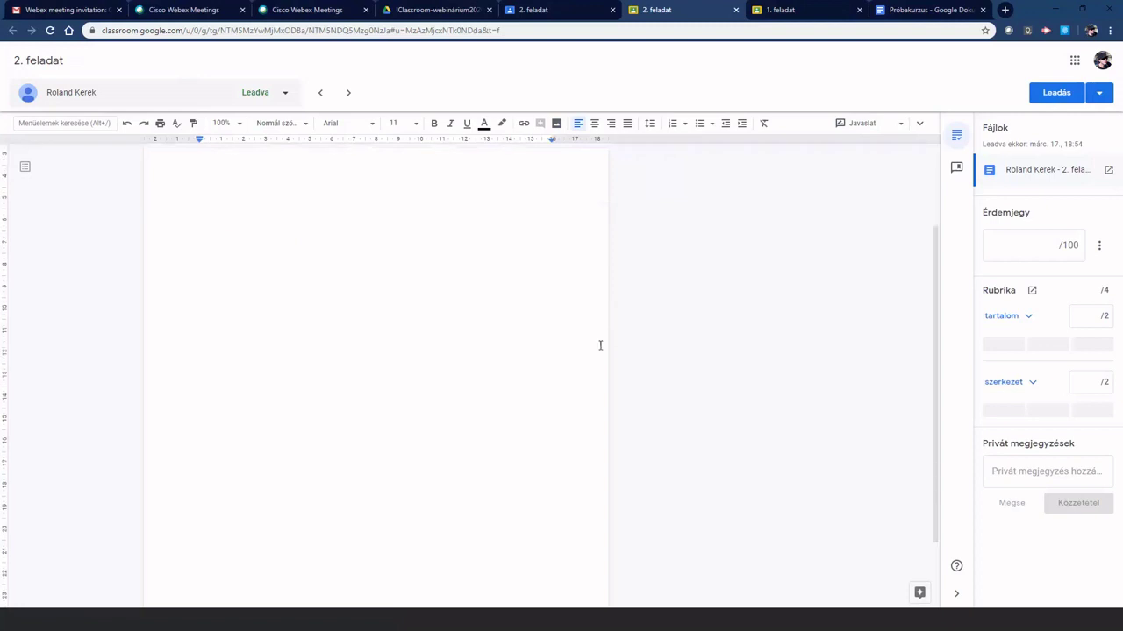
scroll(526, 342, "up", 2)
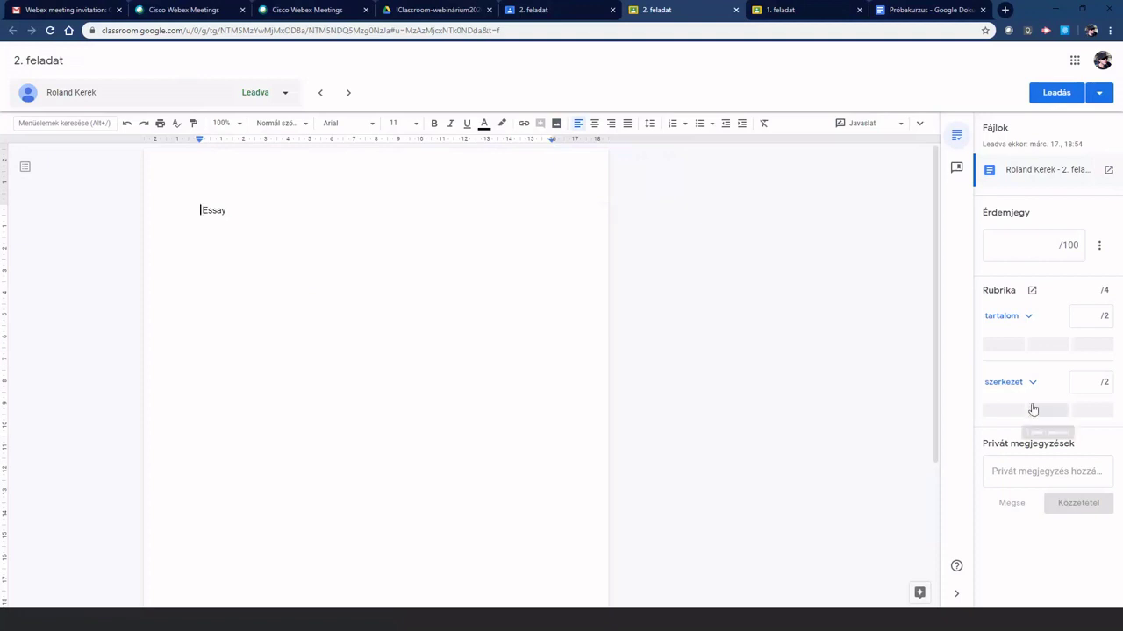
left_click(1028, 318)
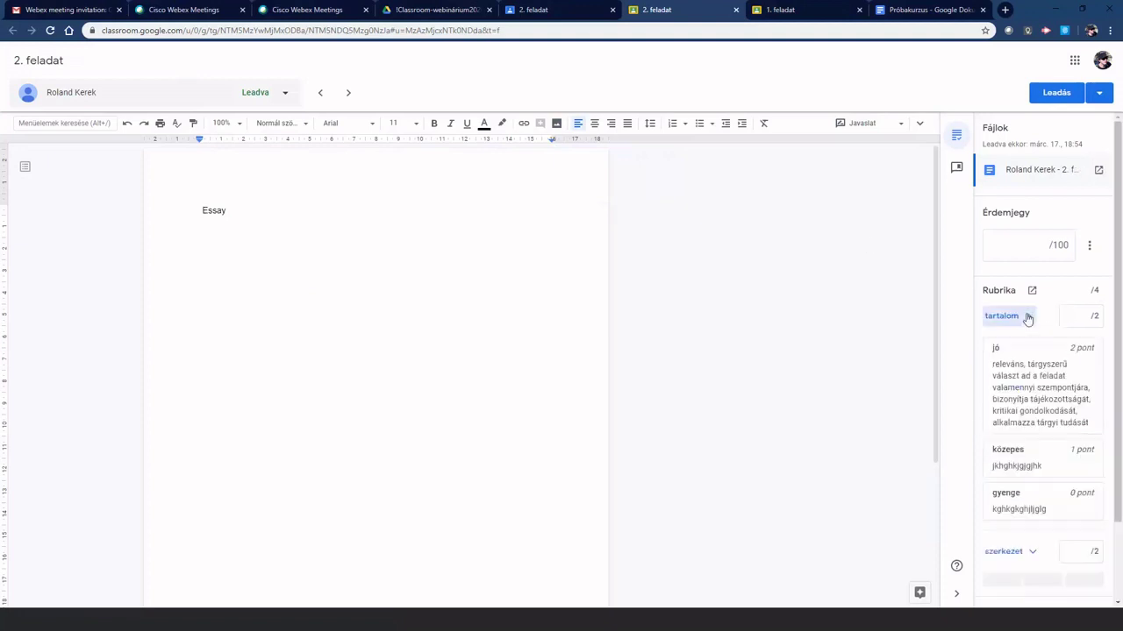
scroll(1013, 391, "down", 1)
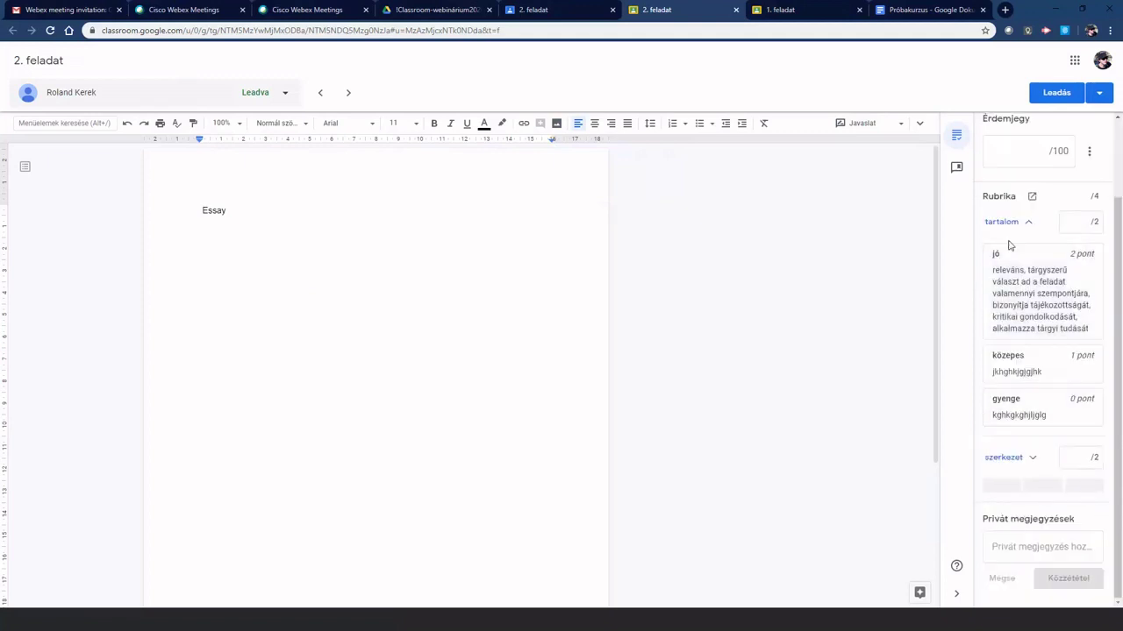
left_click(1036, 372)
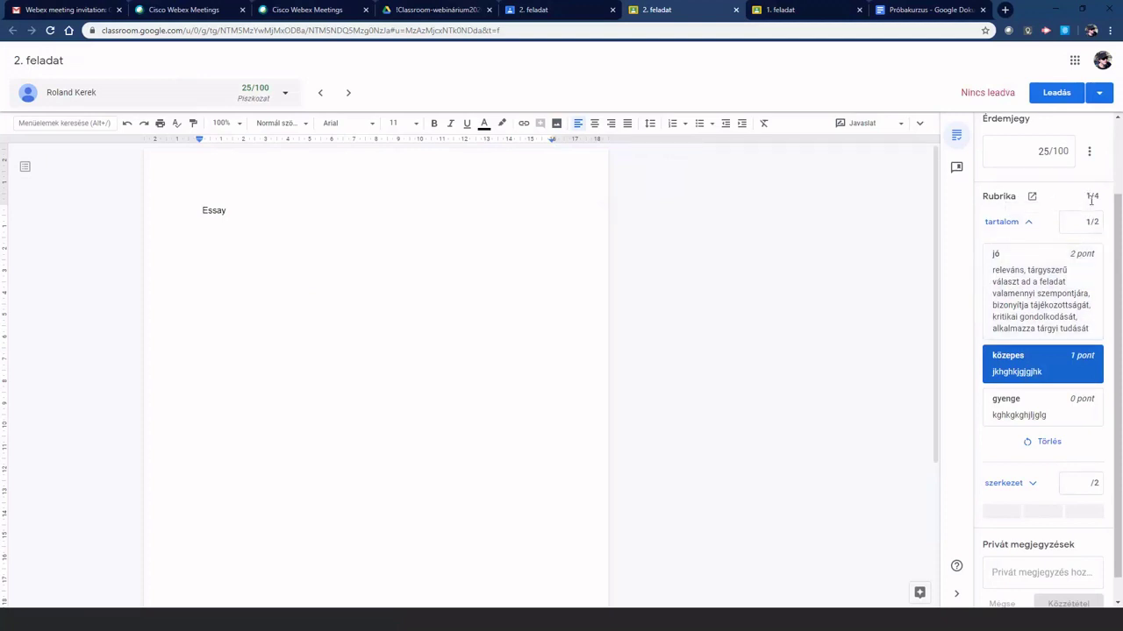
scroll(959, 197, "up", 2)
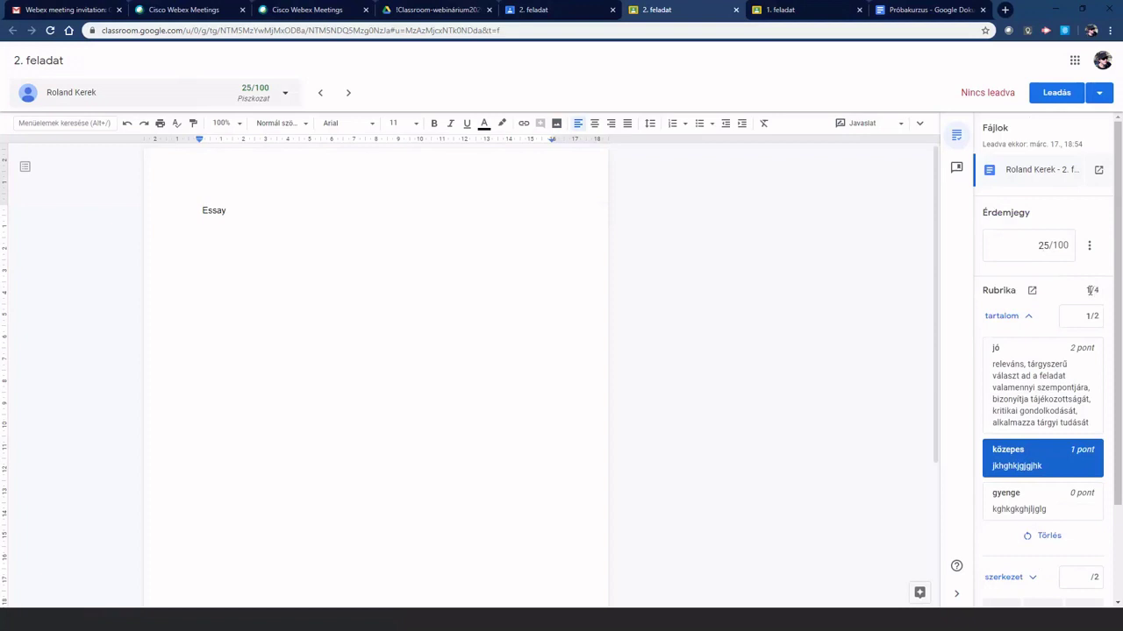
Expand the "szerkezet" rubric criterion, rate the essay "jó" for 2 points, and check the rubric total
scroll(1015, 307, "down", 2)
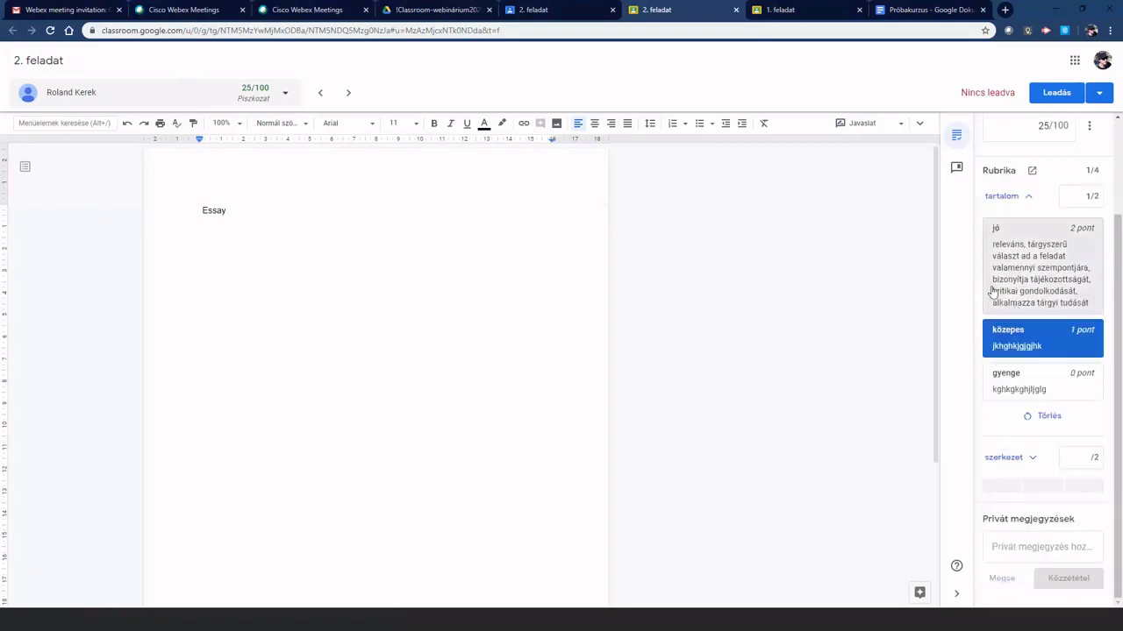
left_click(1017, 457)
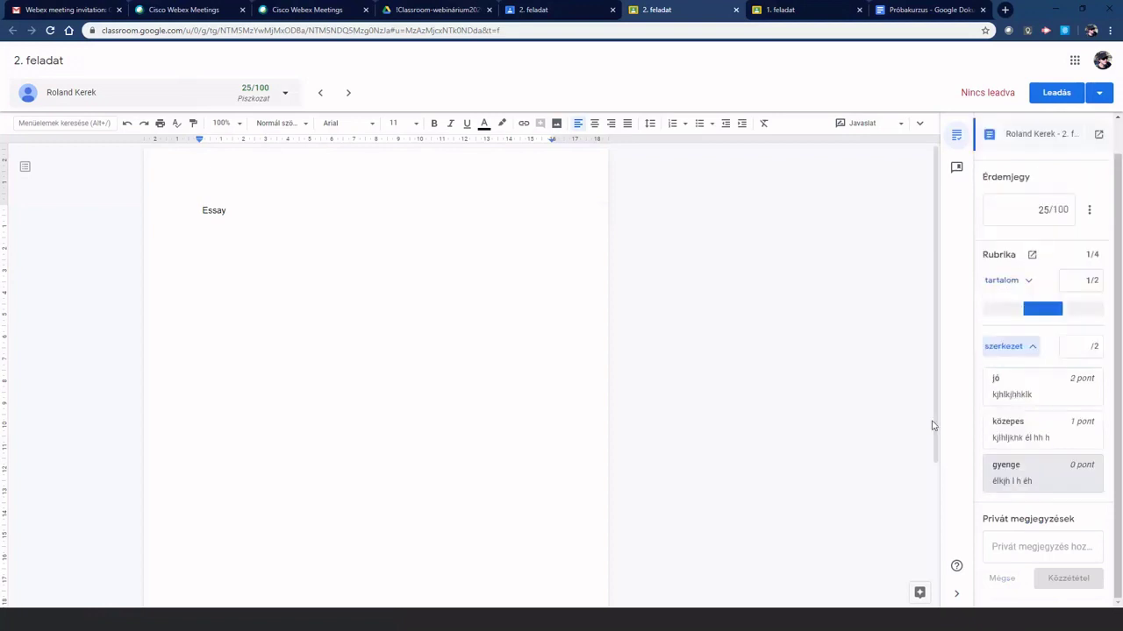
left_click(1040, 393)
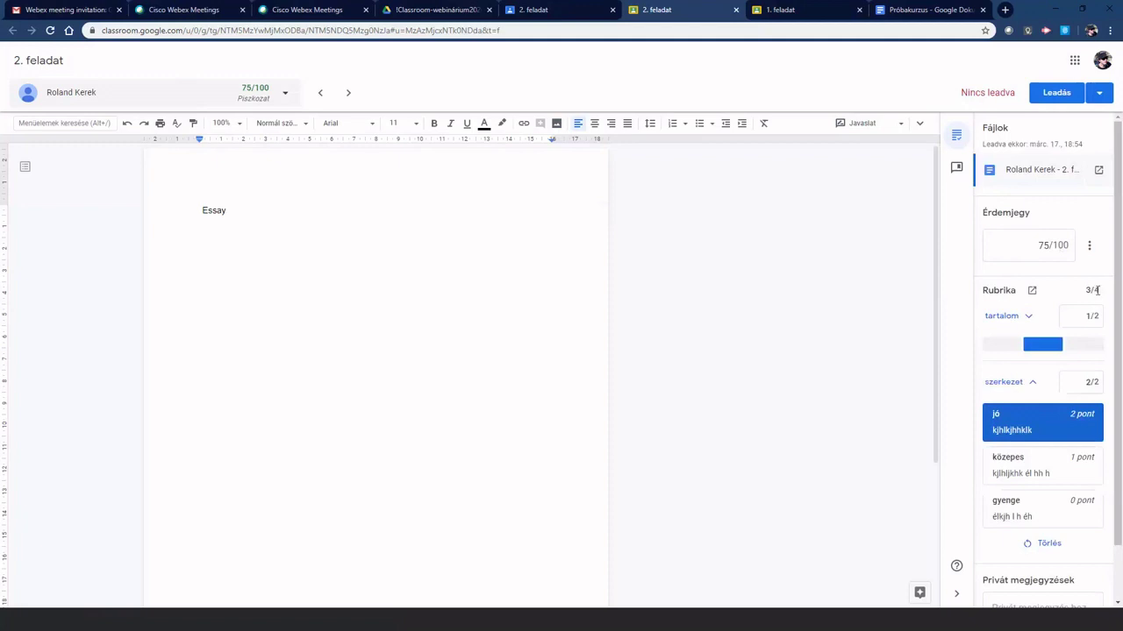
double_click(1096, 291)
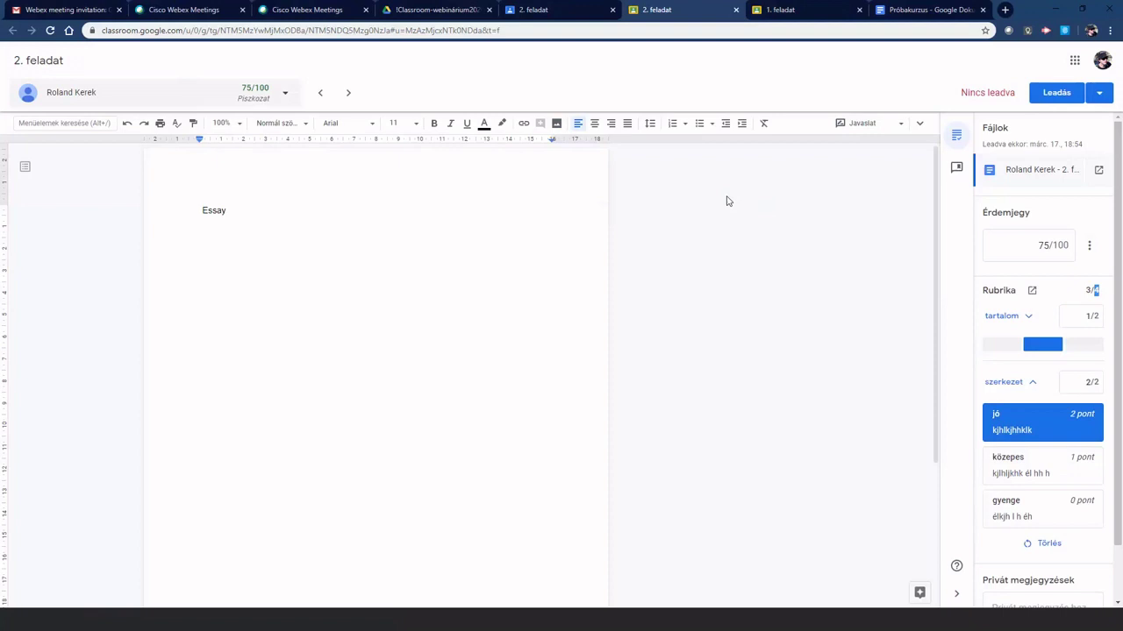
Return the graded essay to the student, confirm the return, and go to the next student's work
left_click(1042, 94)
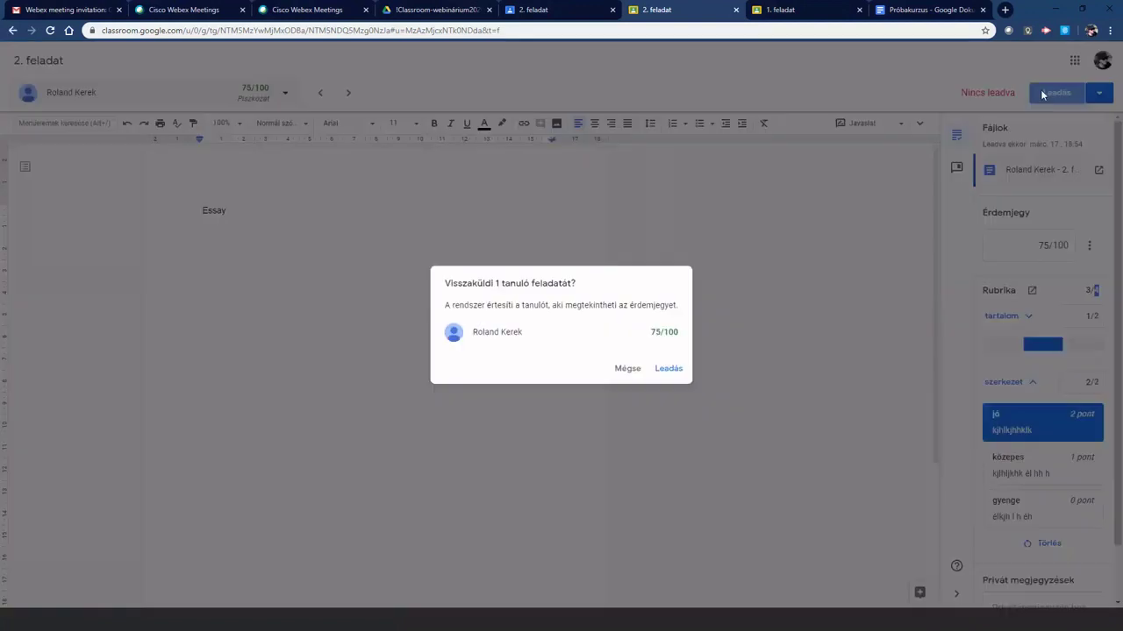
left_click(669, 374)
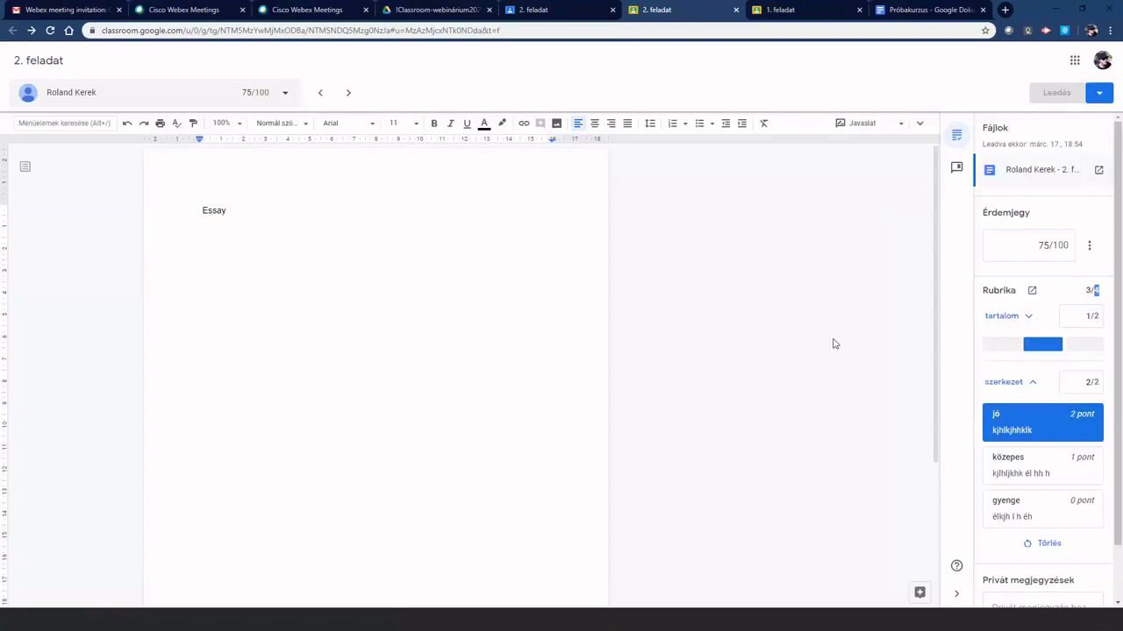
left_click(348, 92)
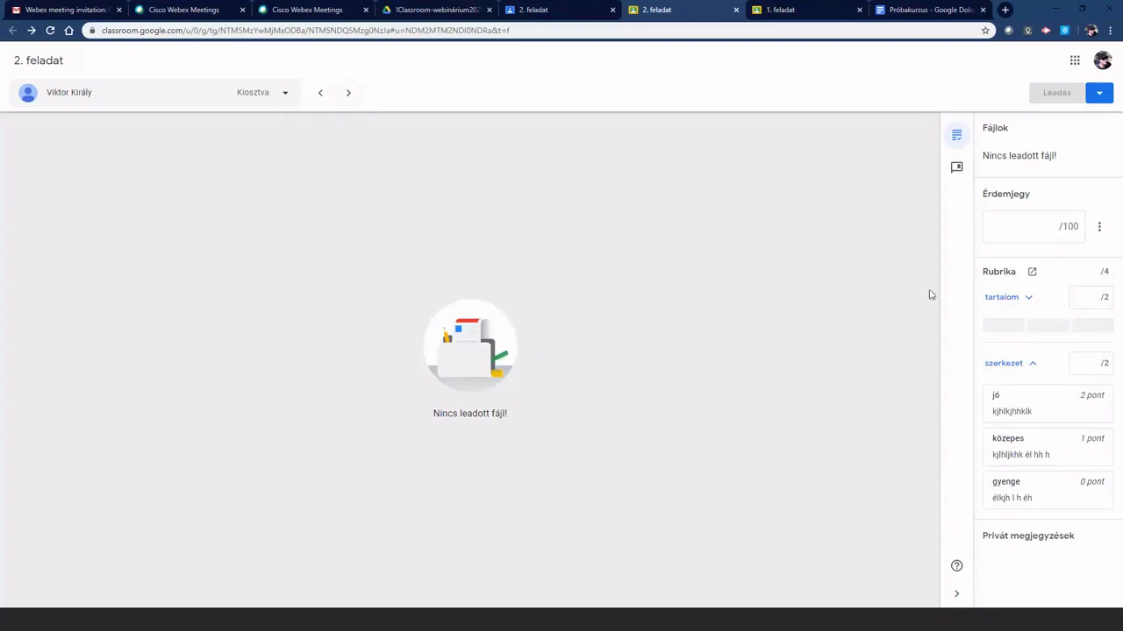
Grade the current student's "2. feladat" with 100 points, return it, and go to the next student's work
left_click(1025, 227)
type("100")
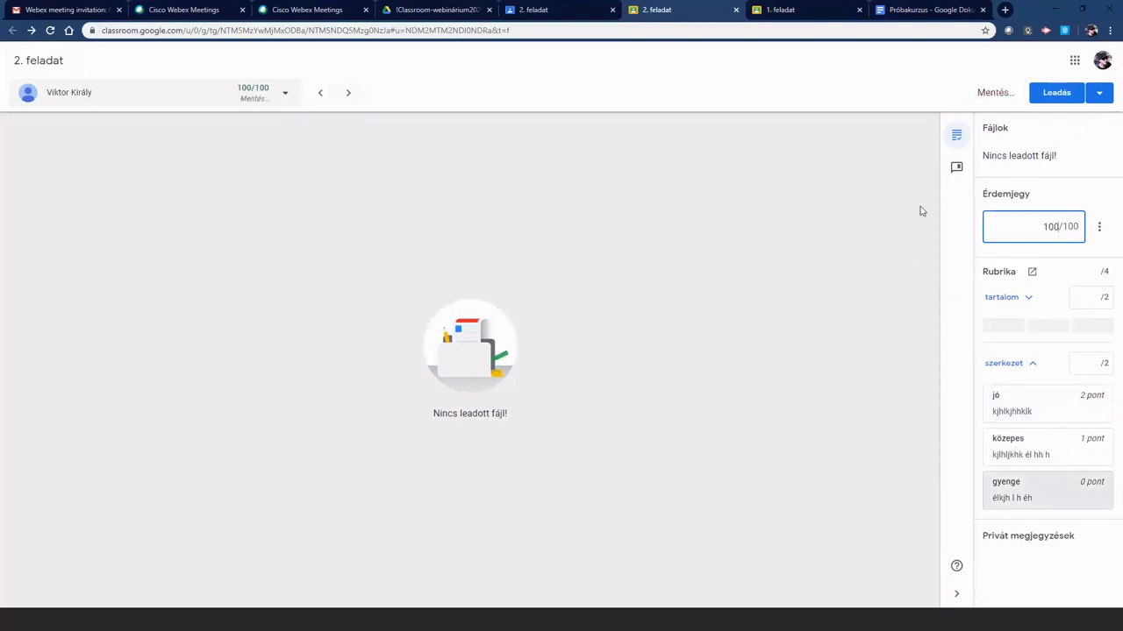
left_click(1058, 95)
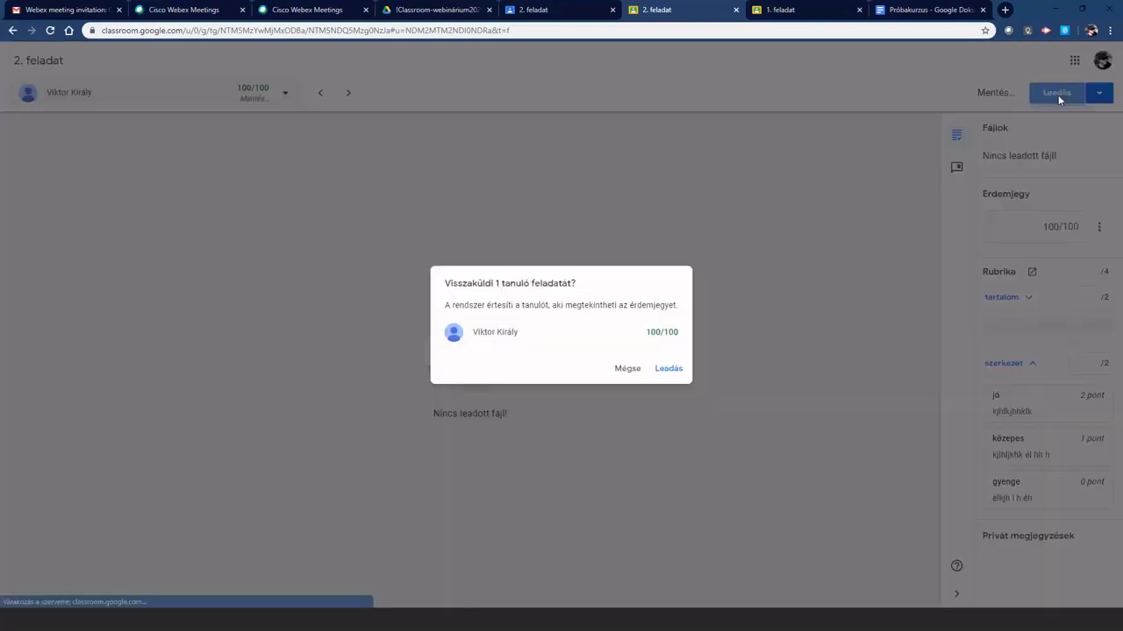
left_click(670, 369)
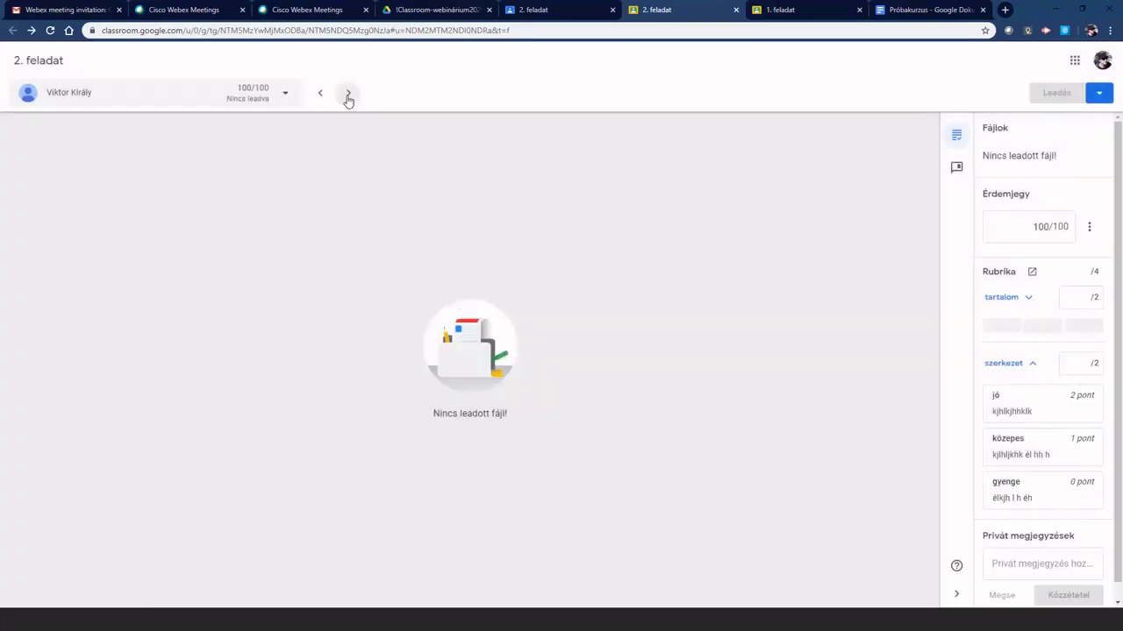
left_click(348, 93)
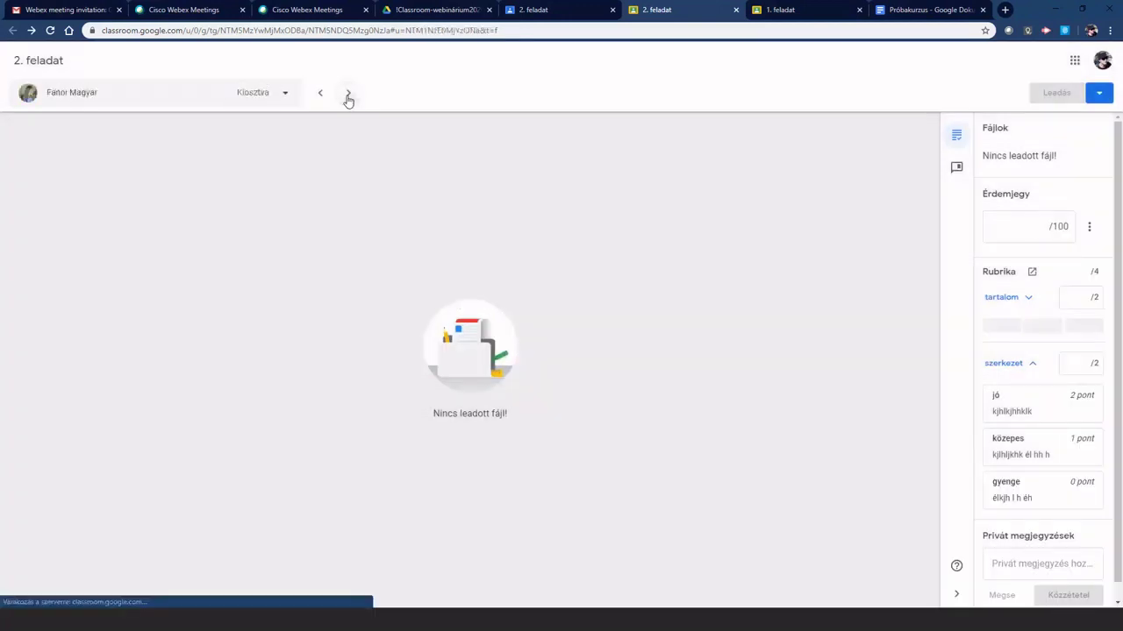
Give the second student without a submitted file 100 points, return the assignment, and move on to the following student
left_click(1021, 221)
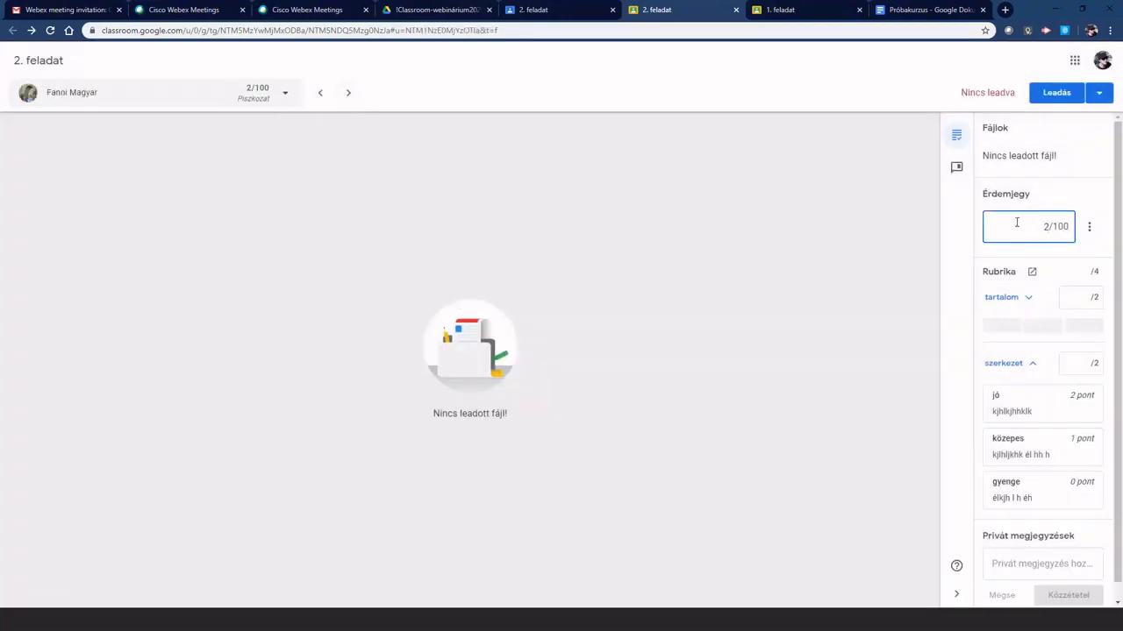
type("100")
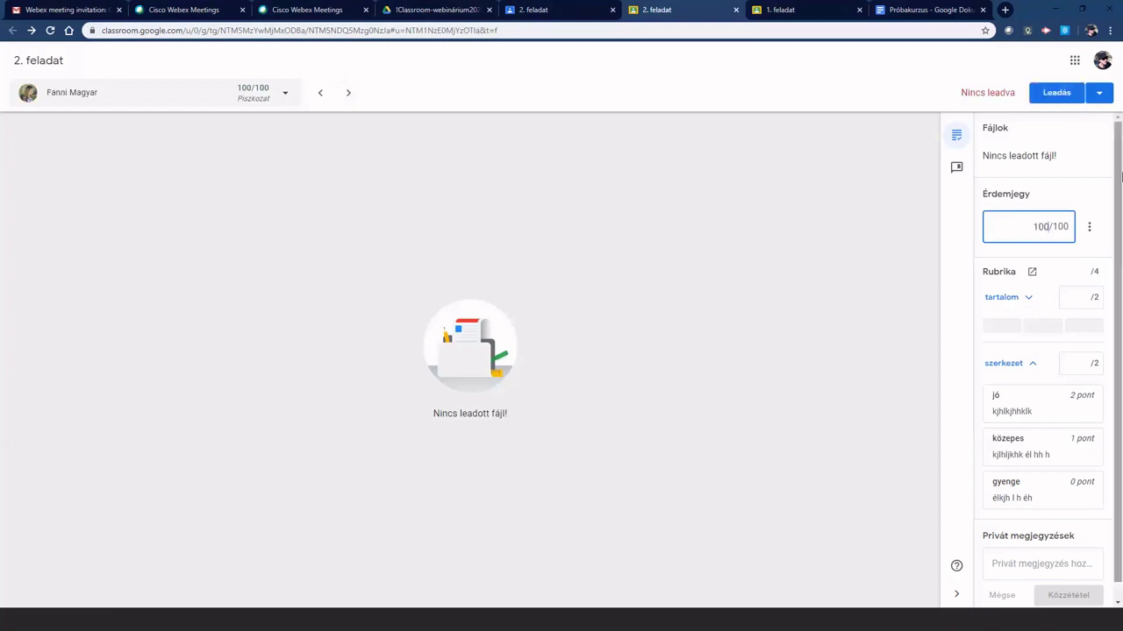
left_click(1053, 93)
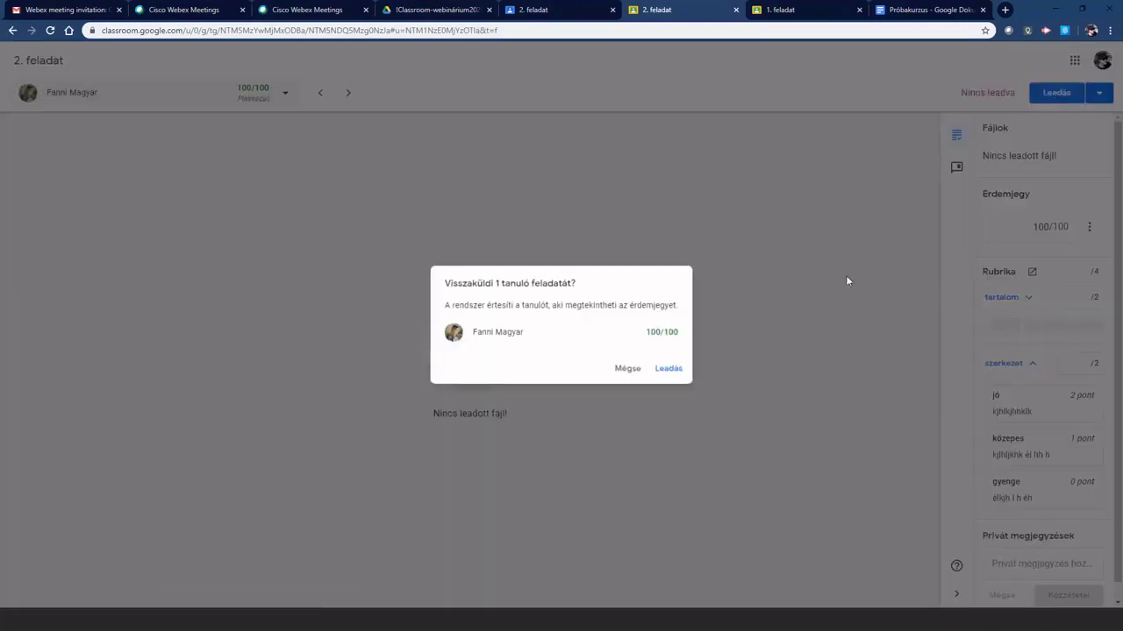
left_click(672, 368)
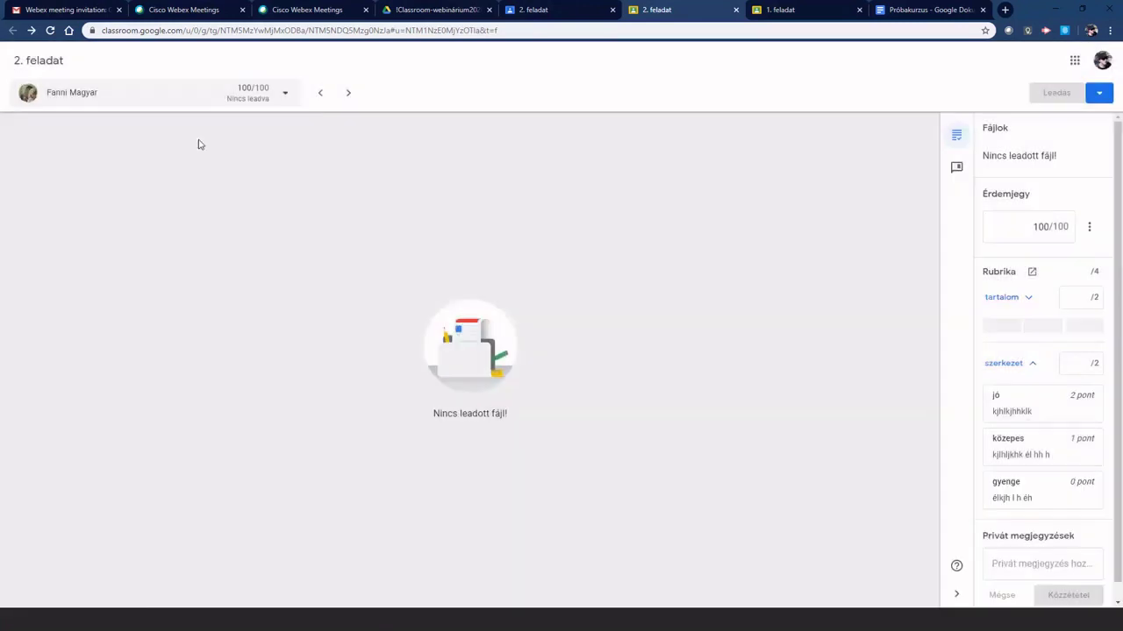
left_click(348, 92)
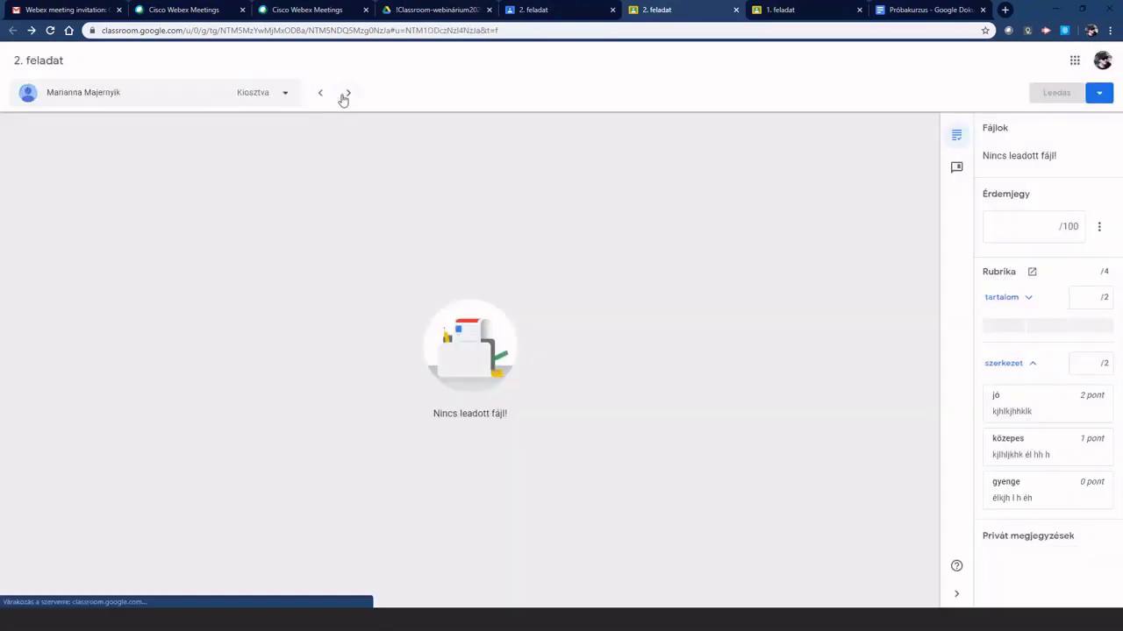
Set this third student's grade to 100, confirm returning the assignment, and advance to the next student
left_click(1025, 229)
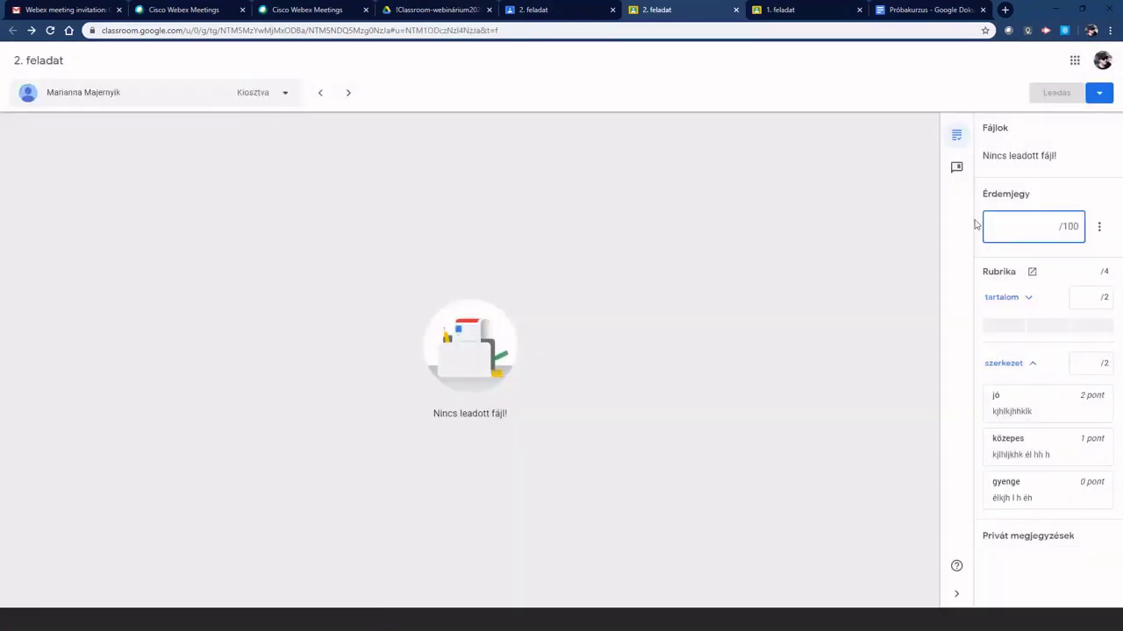
type("100")
left_click(1063, 90)
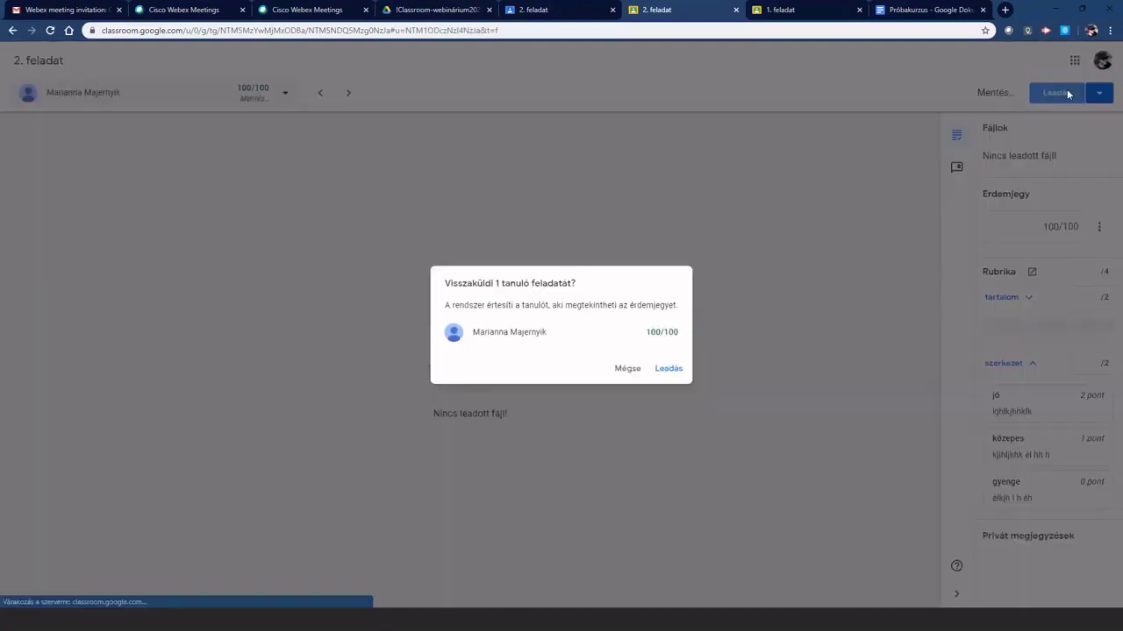
left_click(659, 367)
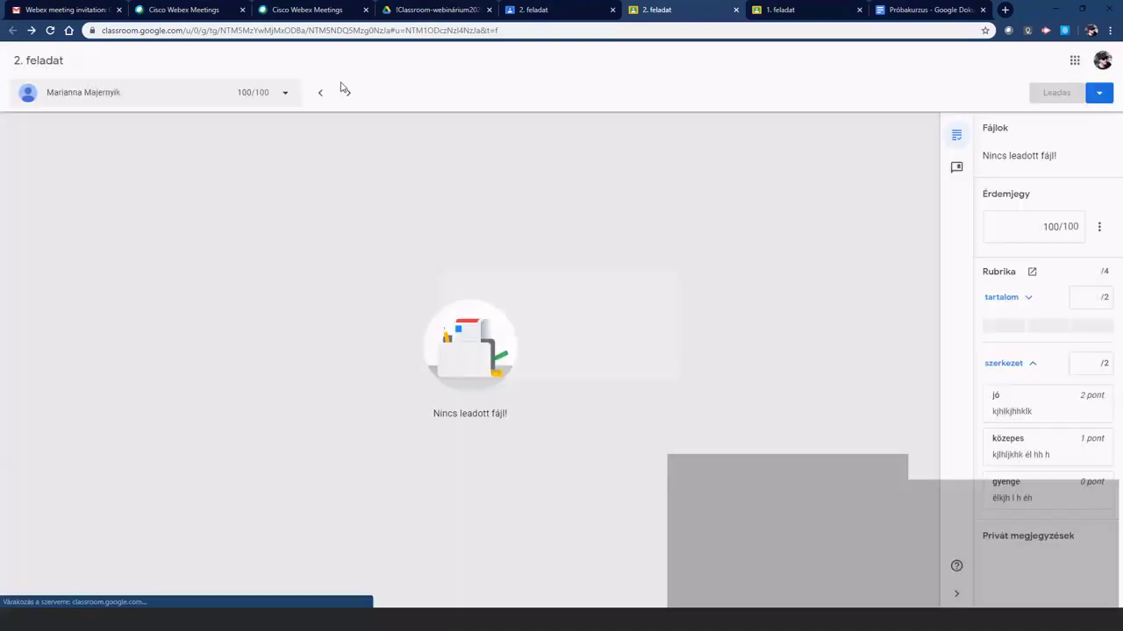
left_click(351, 93)
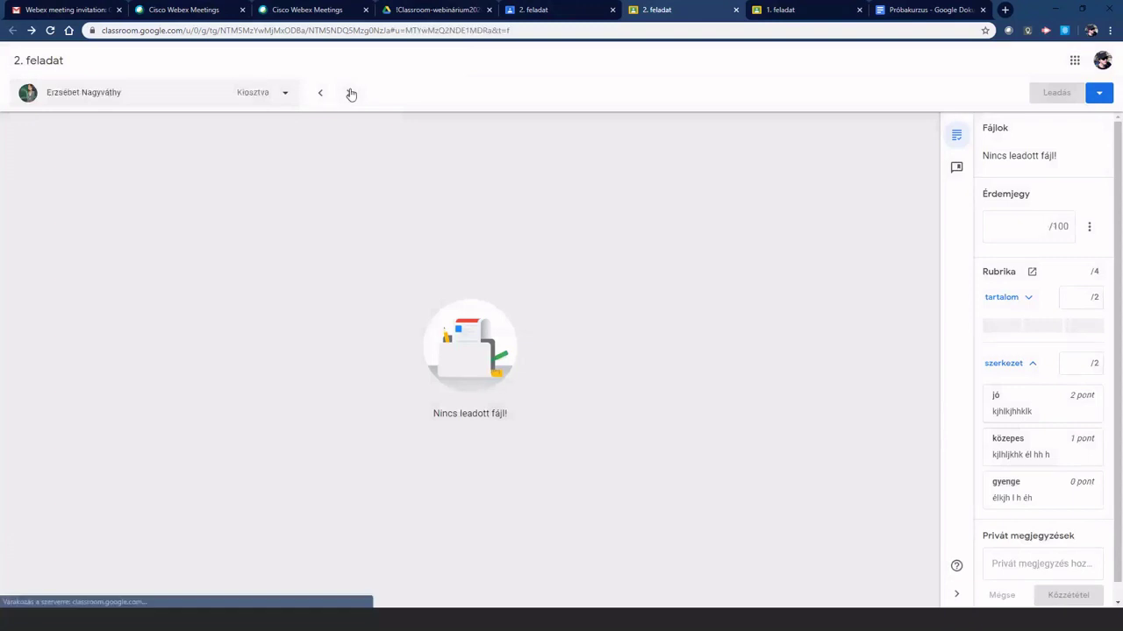
Set the grade for the student's "2. feladat" document to 98 and return it to the student
left_click(996, 228)
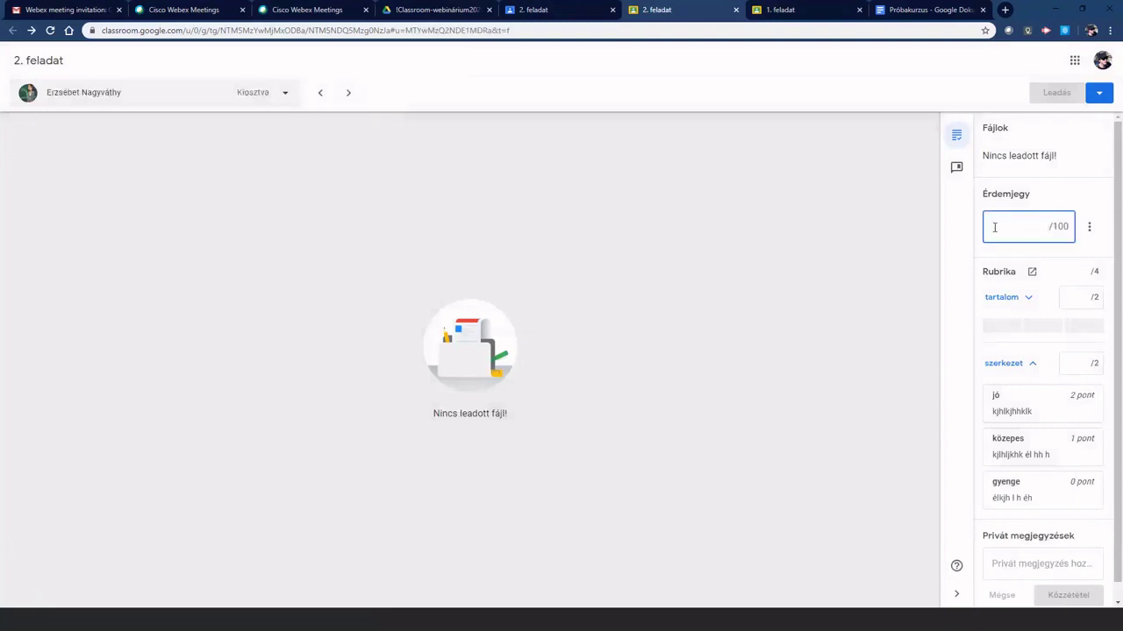
type("98")
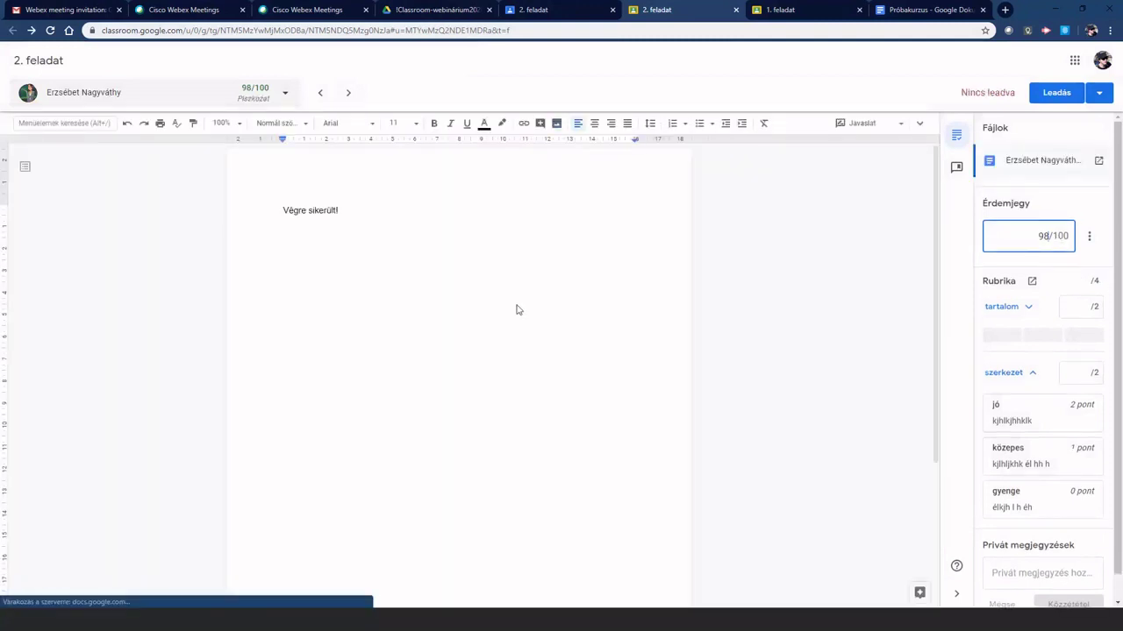
scroll(997, 333, "down", 1)
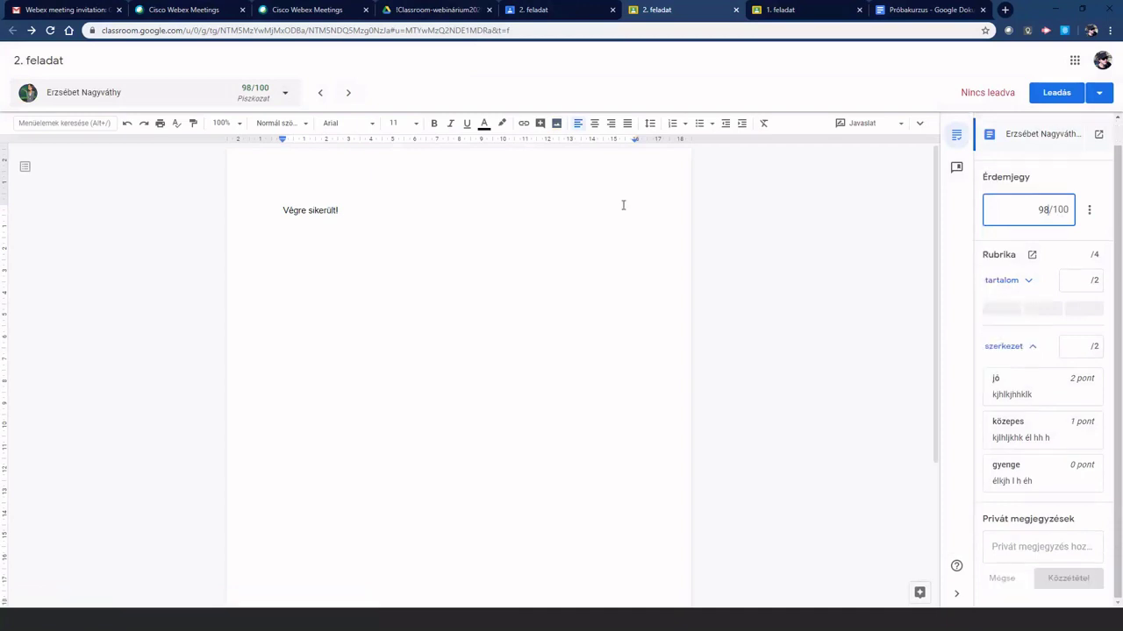
left_click(1060, 97)
left_click(670, 369)
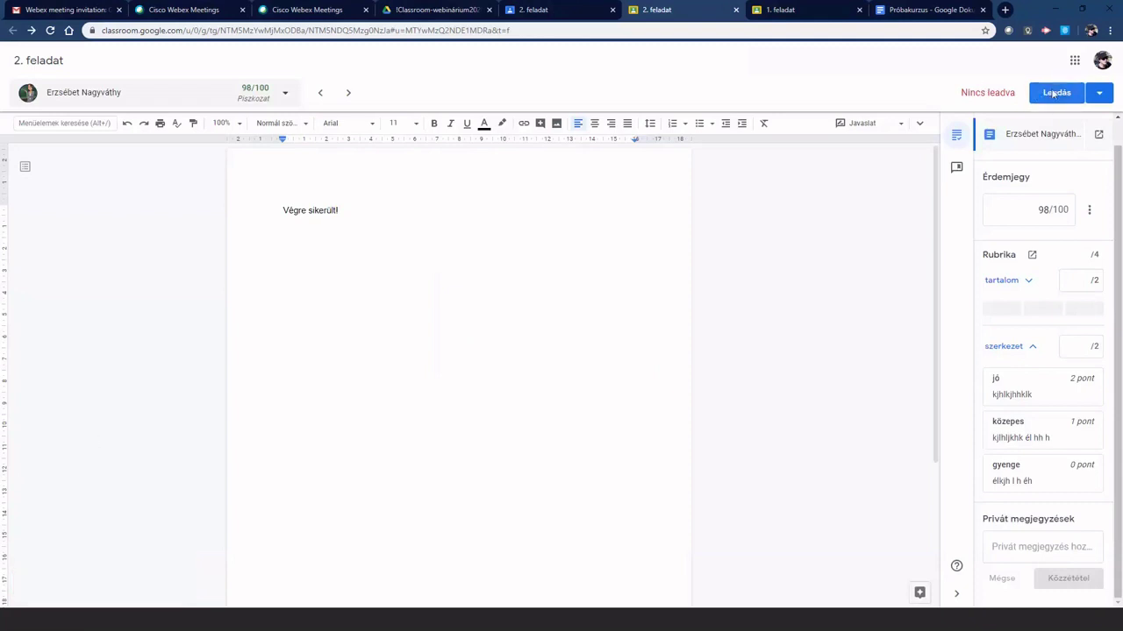
left_click(1054, 93)
left_click(678, 372)
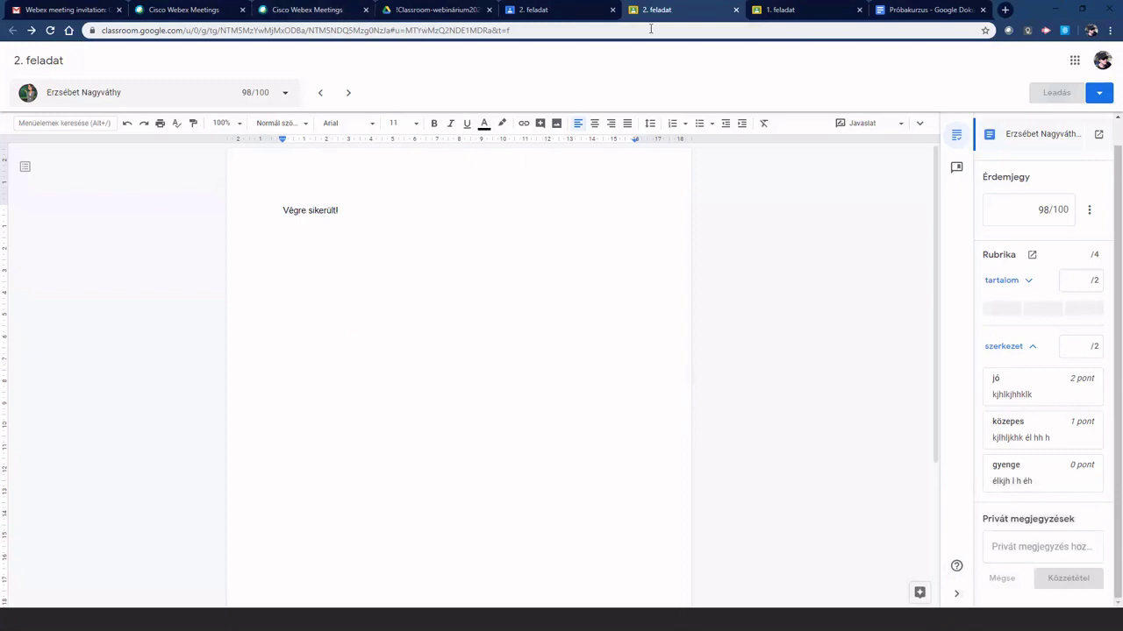
Open the gradebook of the c2000 course and examine the students' grades for "2. feladat" and "1. feladat"
left_click(545, 19)
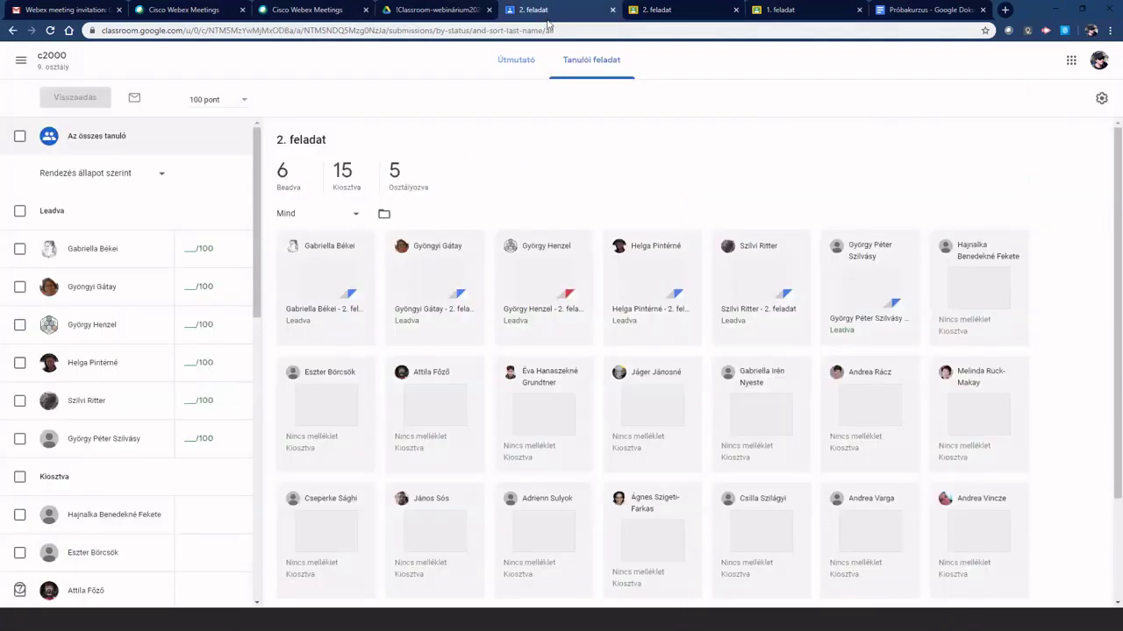
left_click(51, 58)
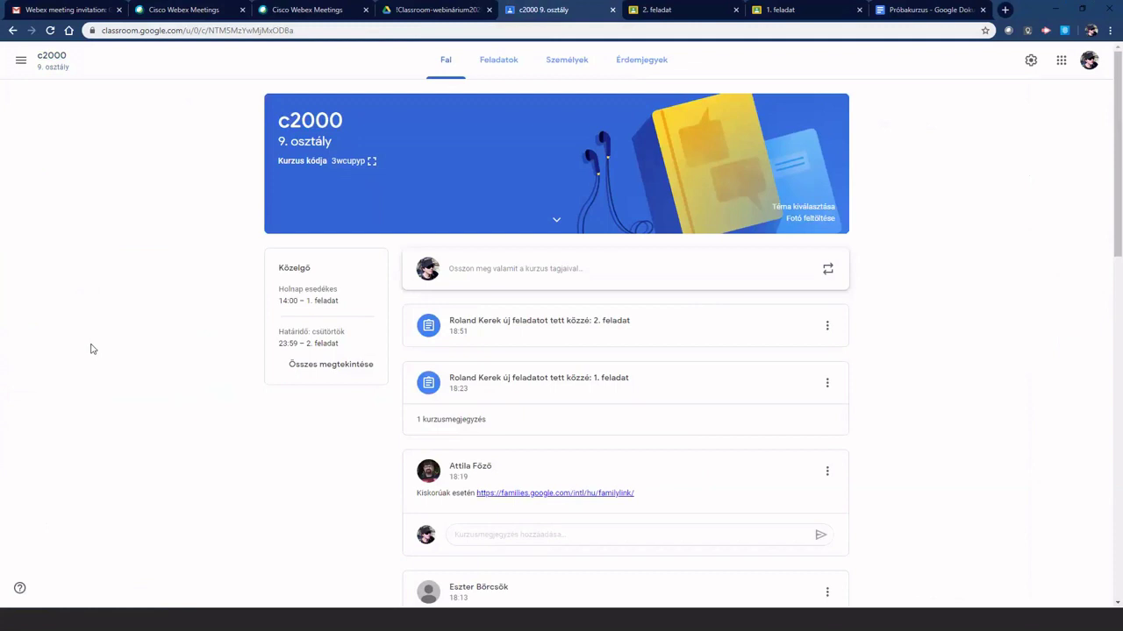
left_click(647, 68)
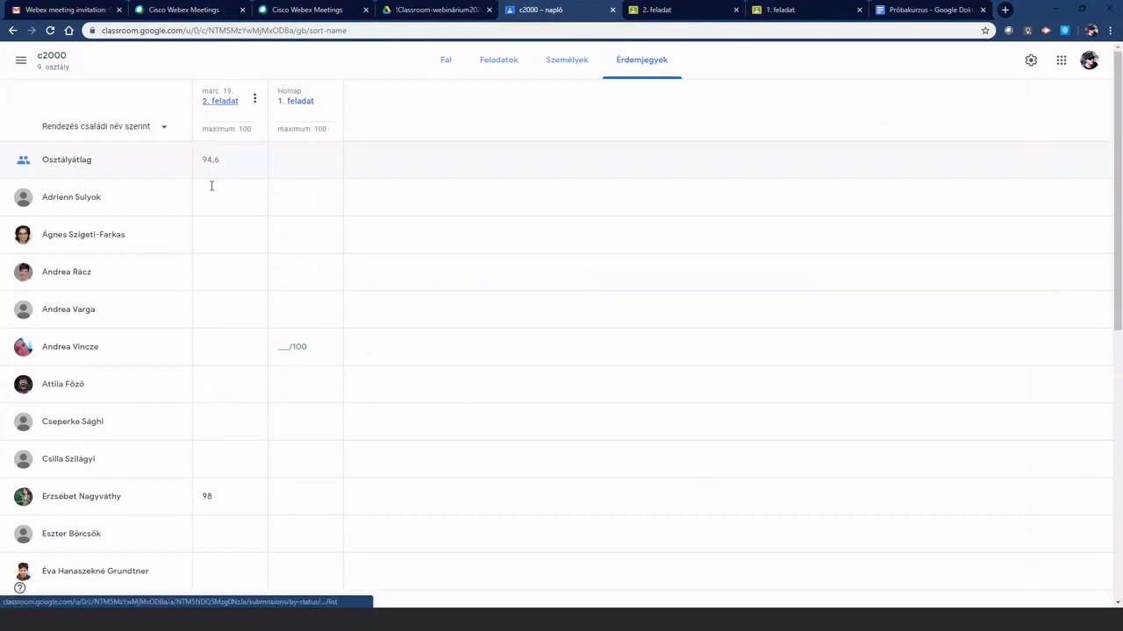
scroll(212, 320, "down", 2)
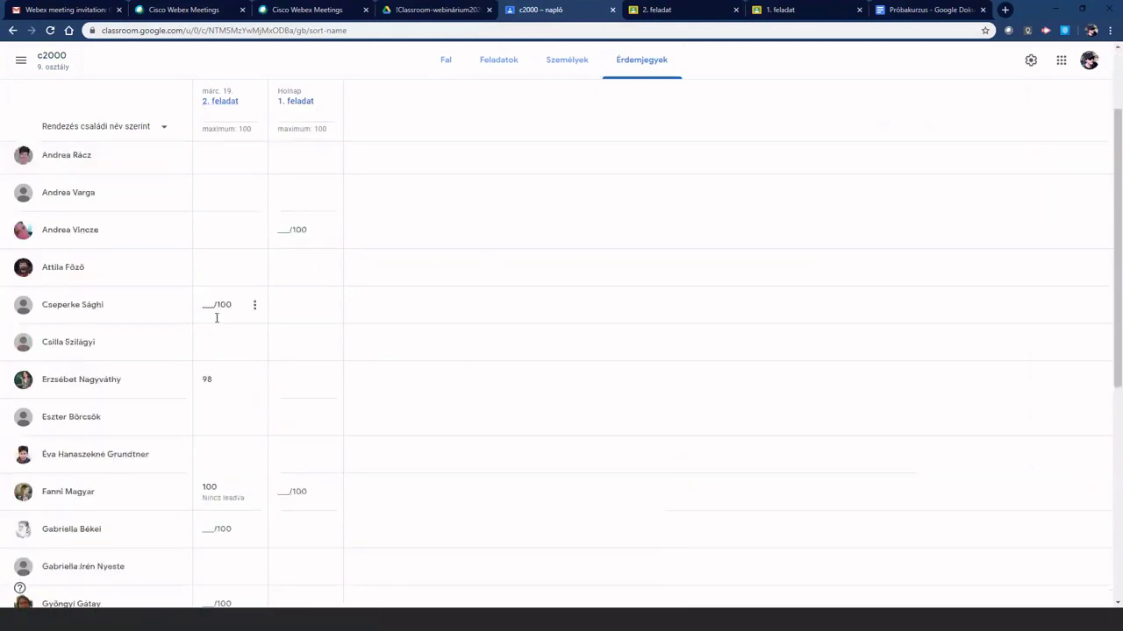
scroll(220, 404, "down", 4)
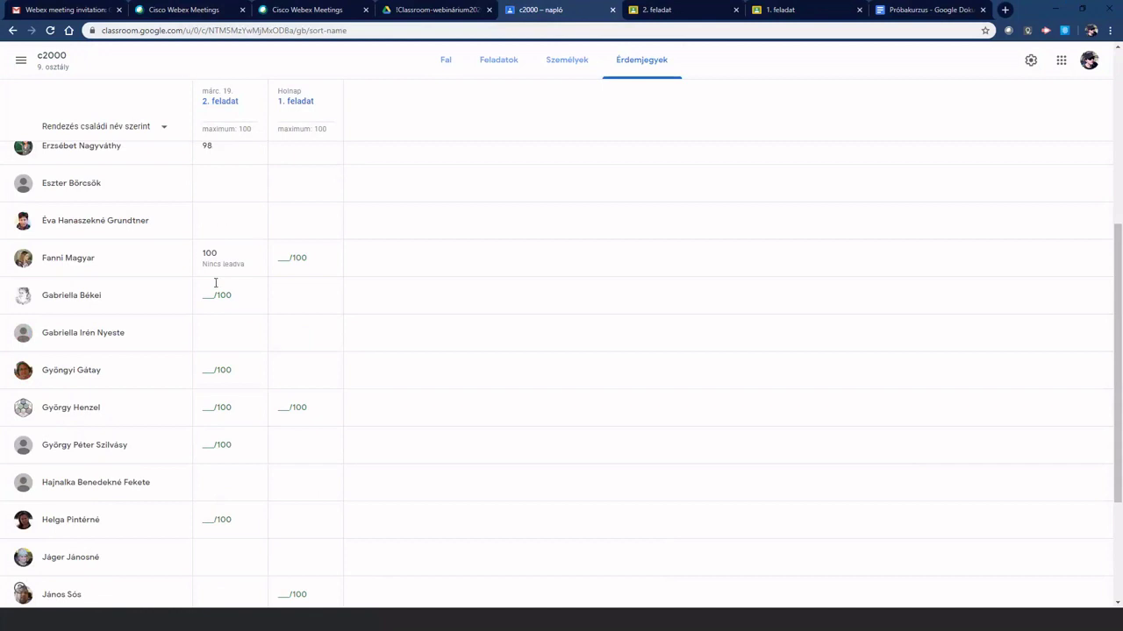
scroll(211, 334, "down", 3)
scroll(224, 562, "down", 1)
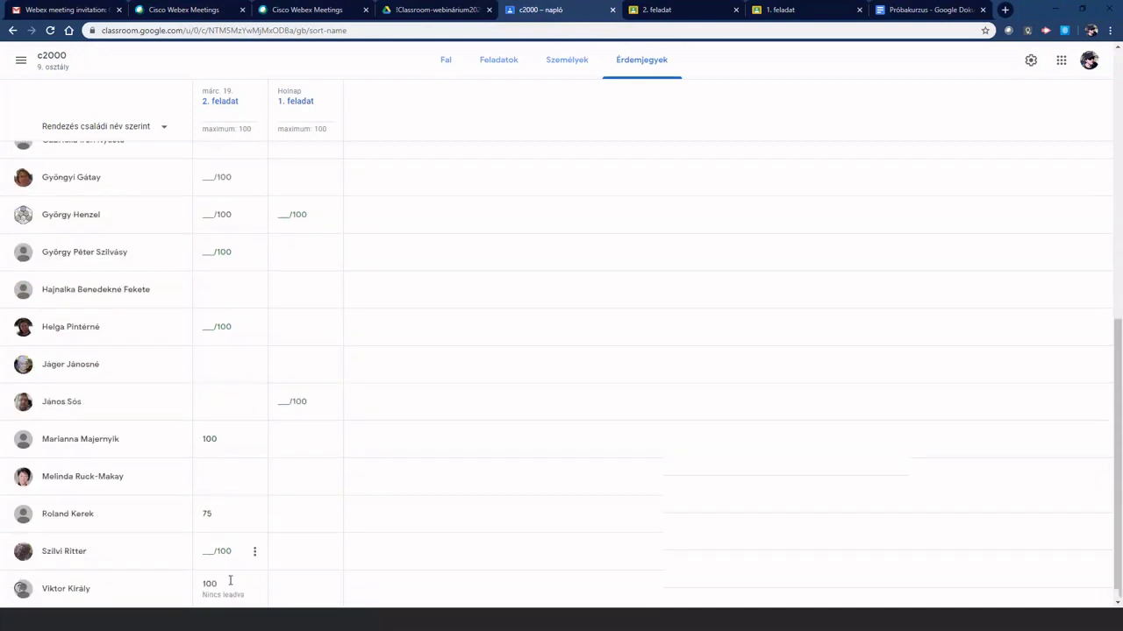
scroll(268, 395, "up", 6)
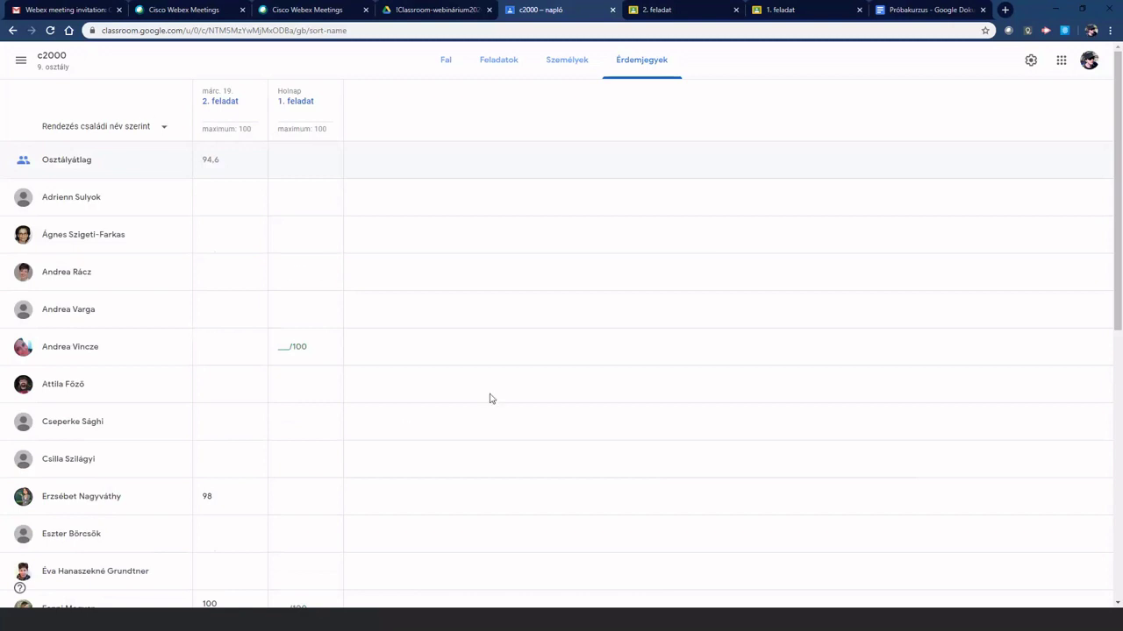
mouse_move(339, 269)
left_click(466, 10)
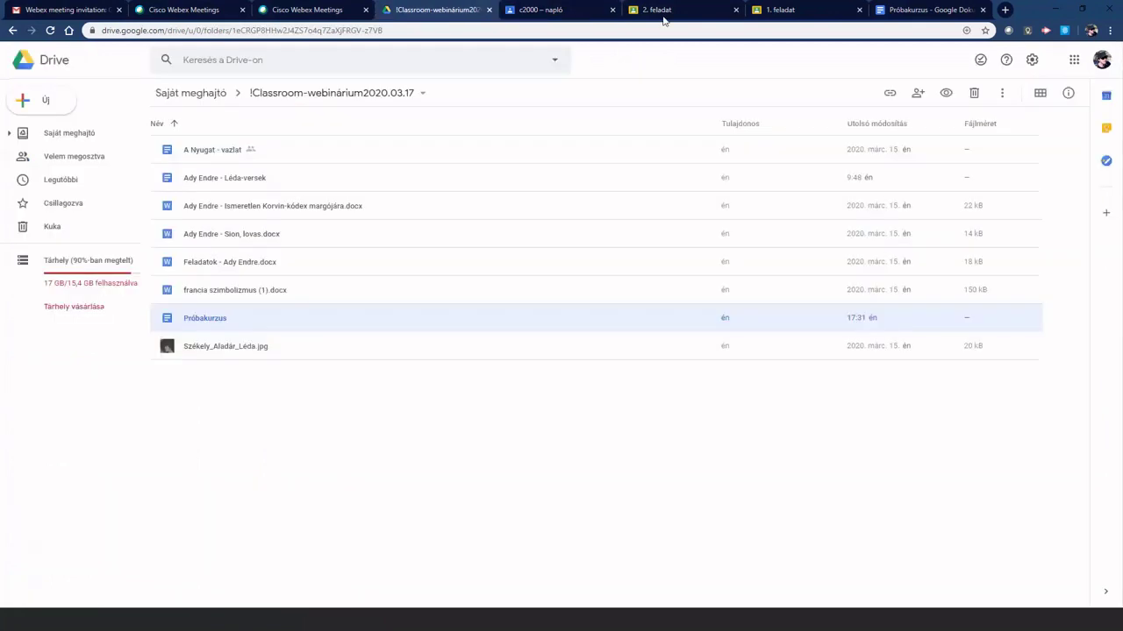
left_click(809, 17)
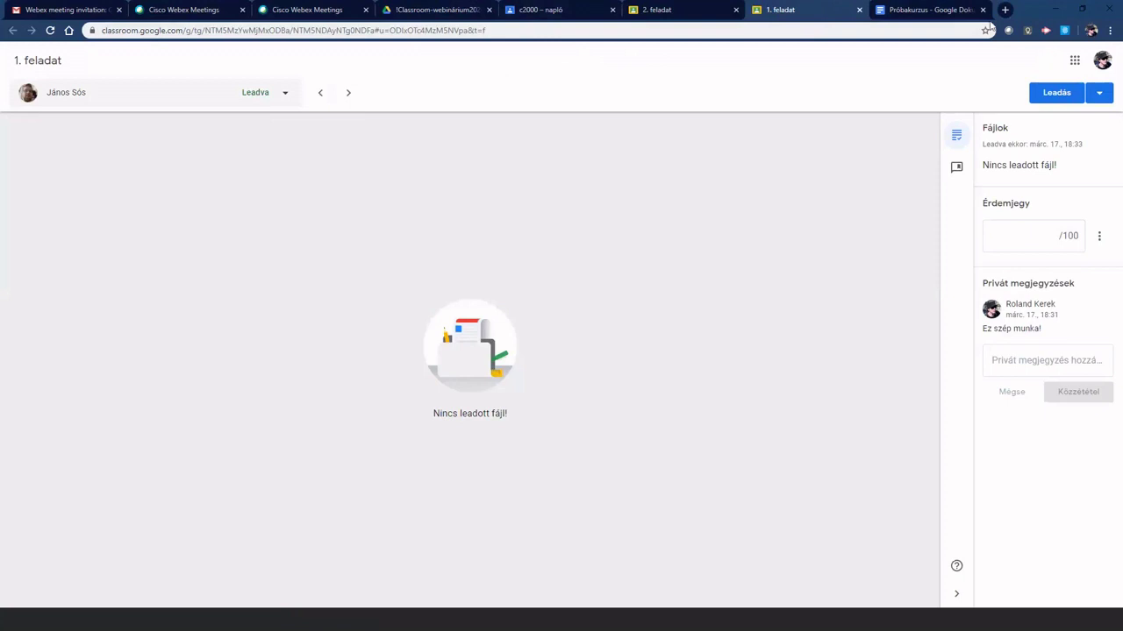
left_click(660, 15)
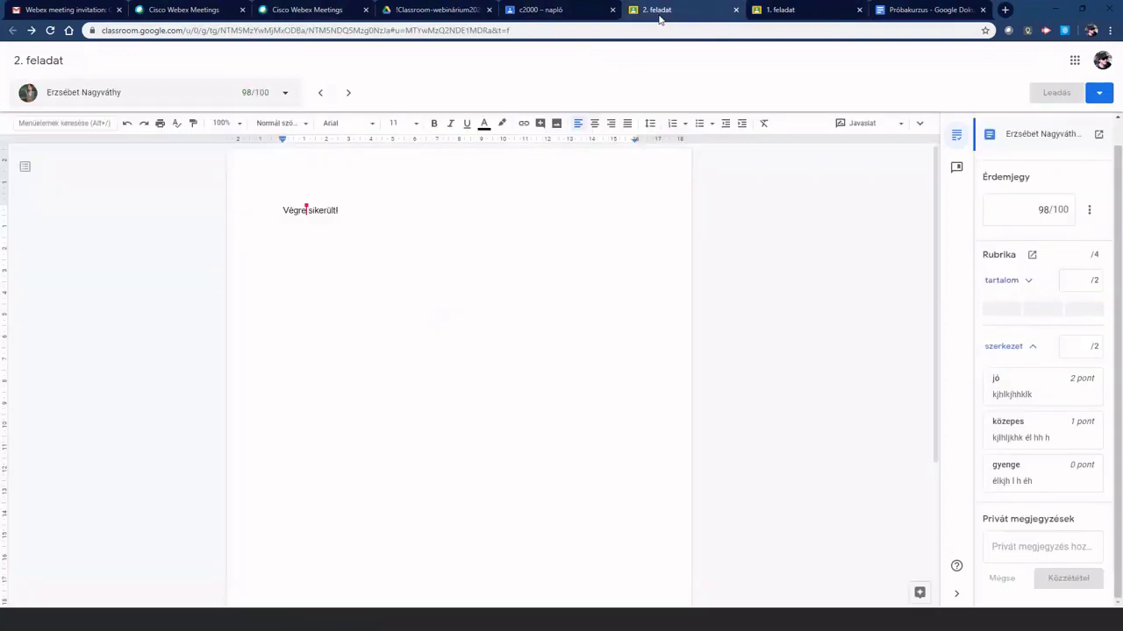
left_click(232, 12)
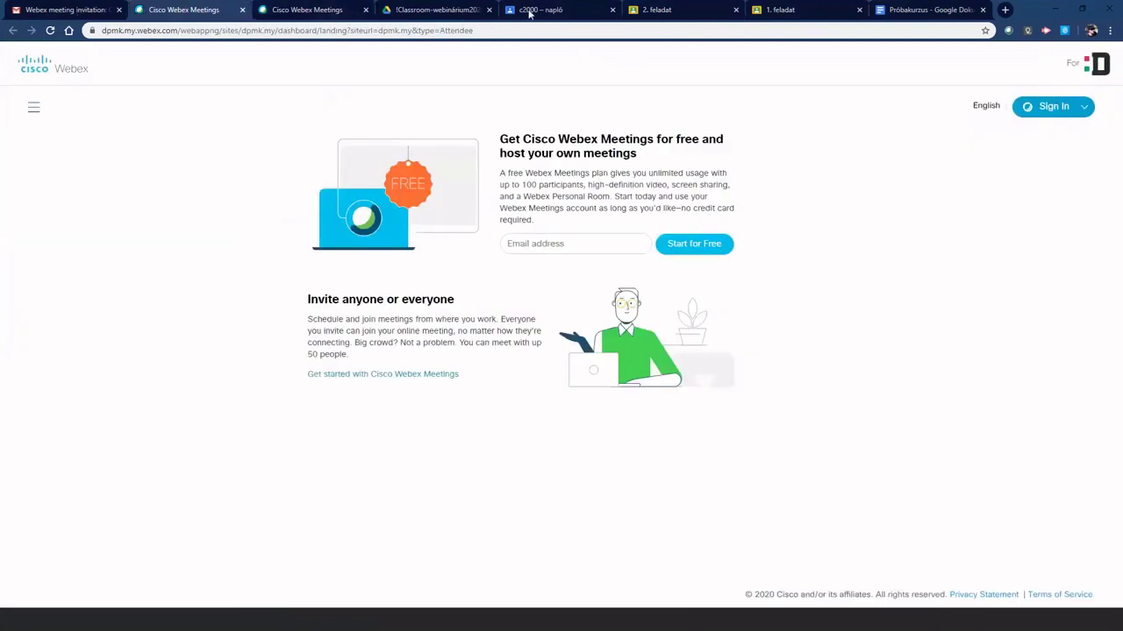
left_click(777, 11)
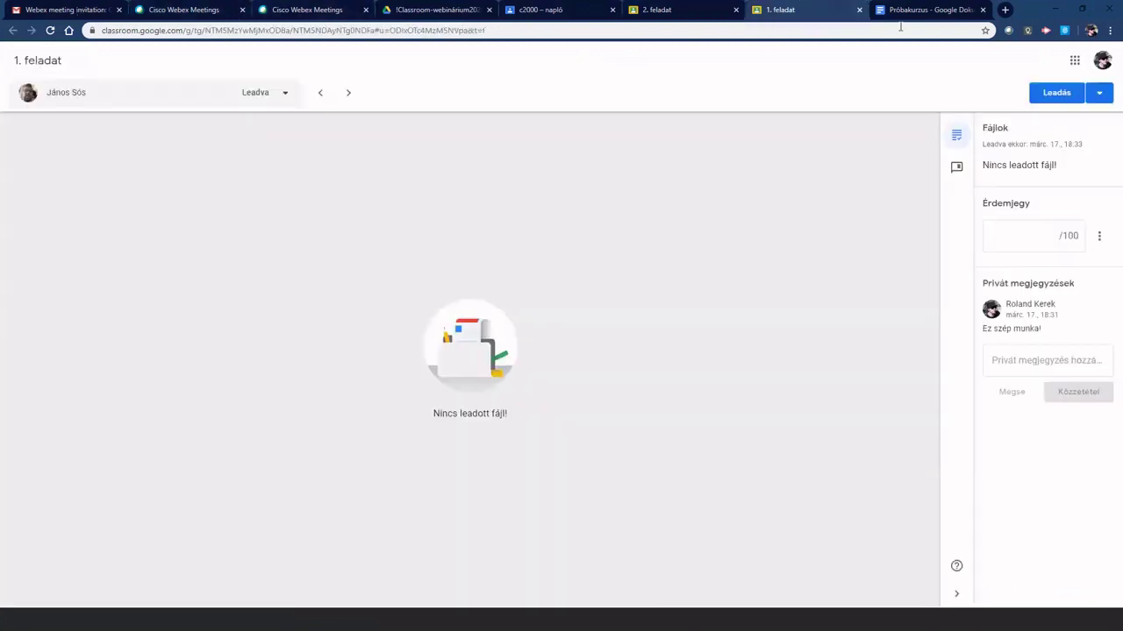
Start a new quiz assignment with an attached Blank Quiz form in the classwork of the c2000 course
left_click(603, 13)
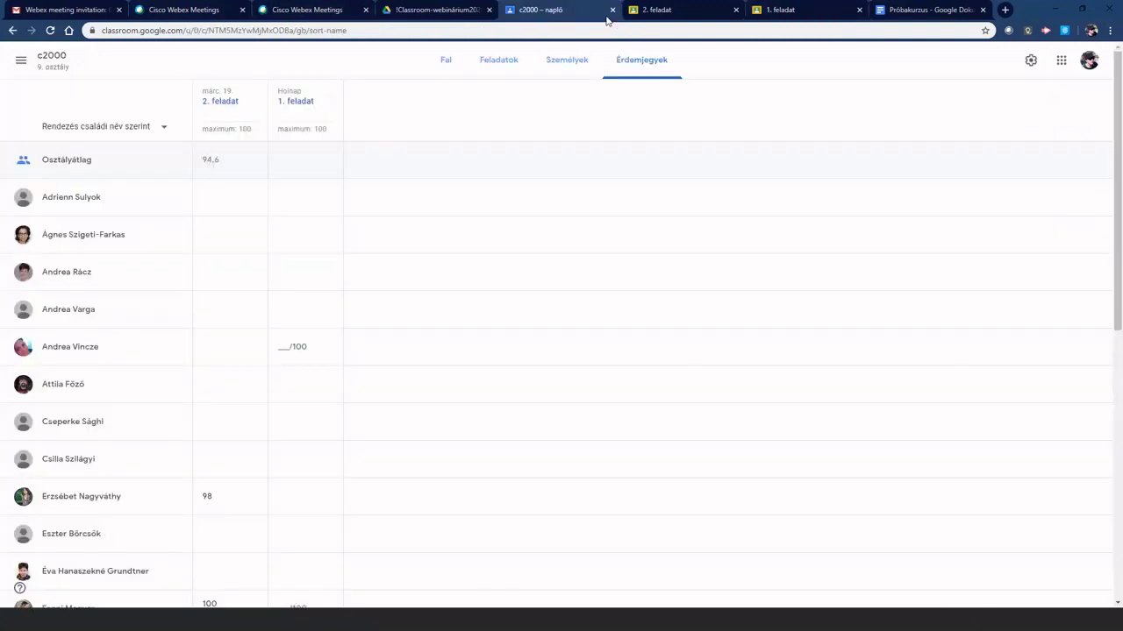
left_click(43, 61)
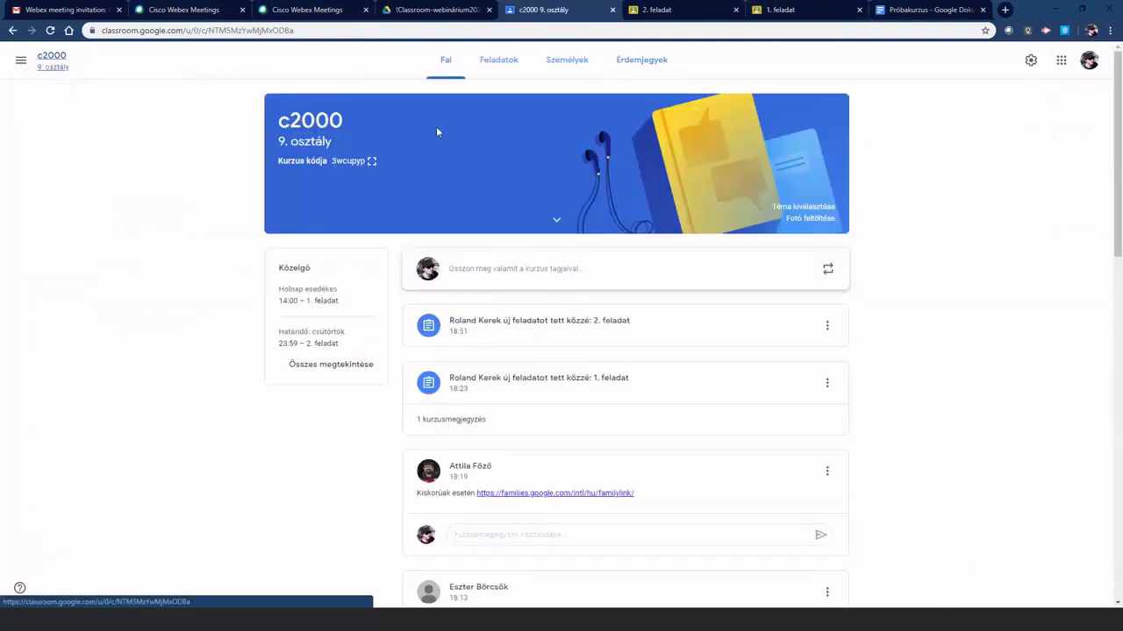
left_click(496, 59)
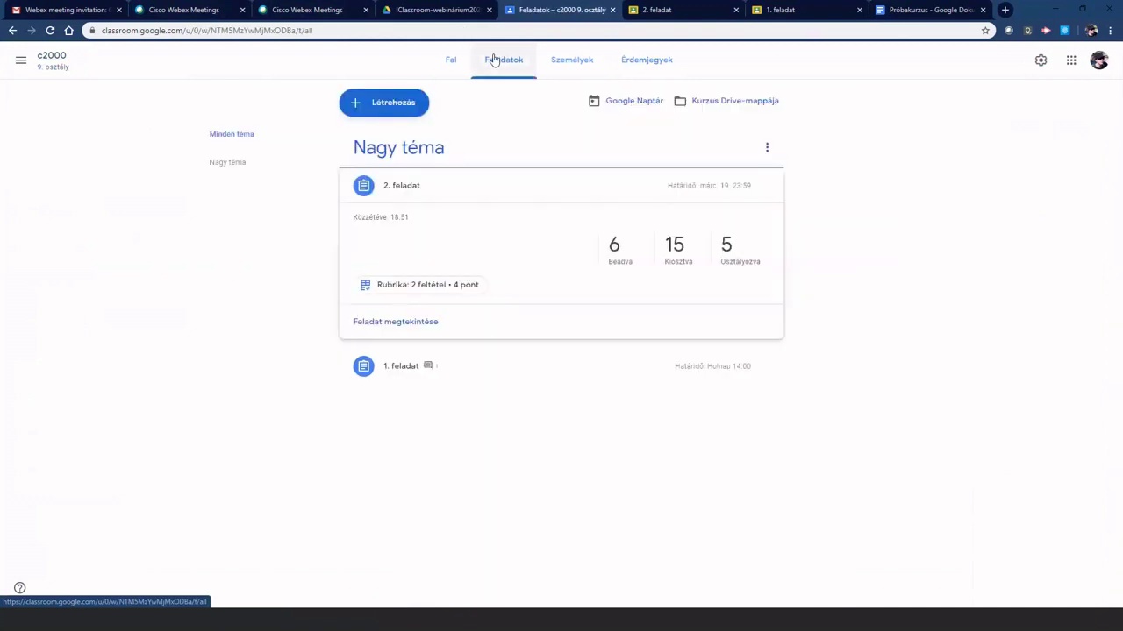
left_click(381, 104)
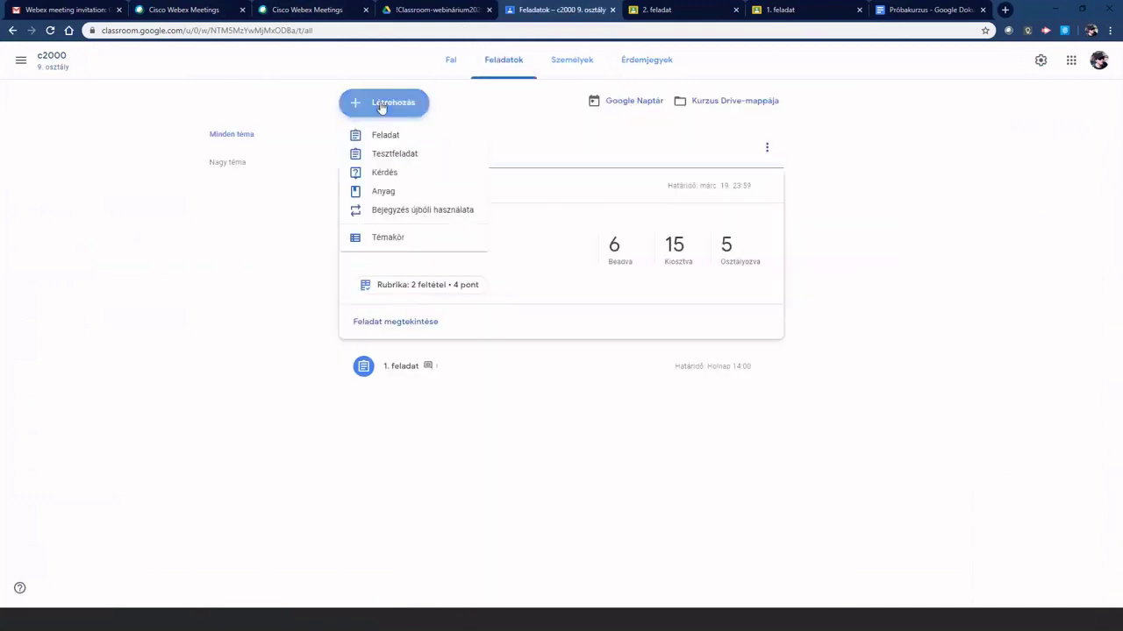
left_click(389, 155)
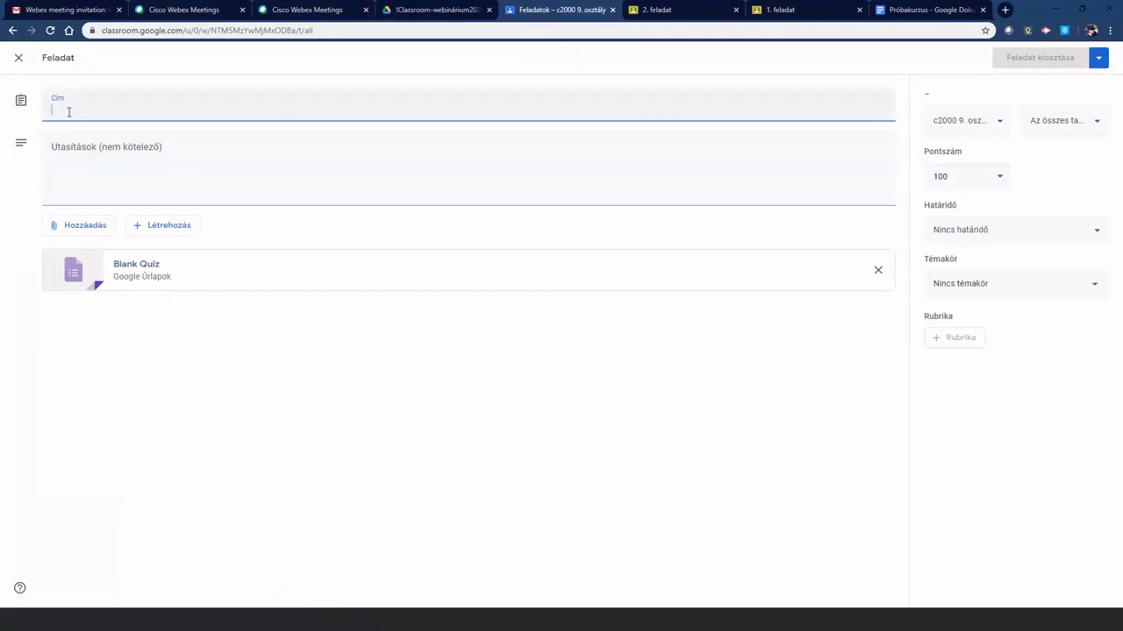
Title the quiz assignment "Ady Endre" and enter the instructions "Válaszd ki a helyes megoldást!"
left_click(86, 138)
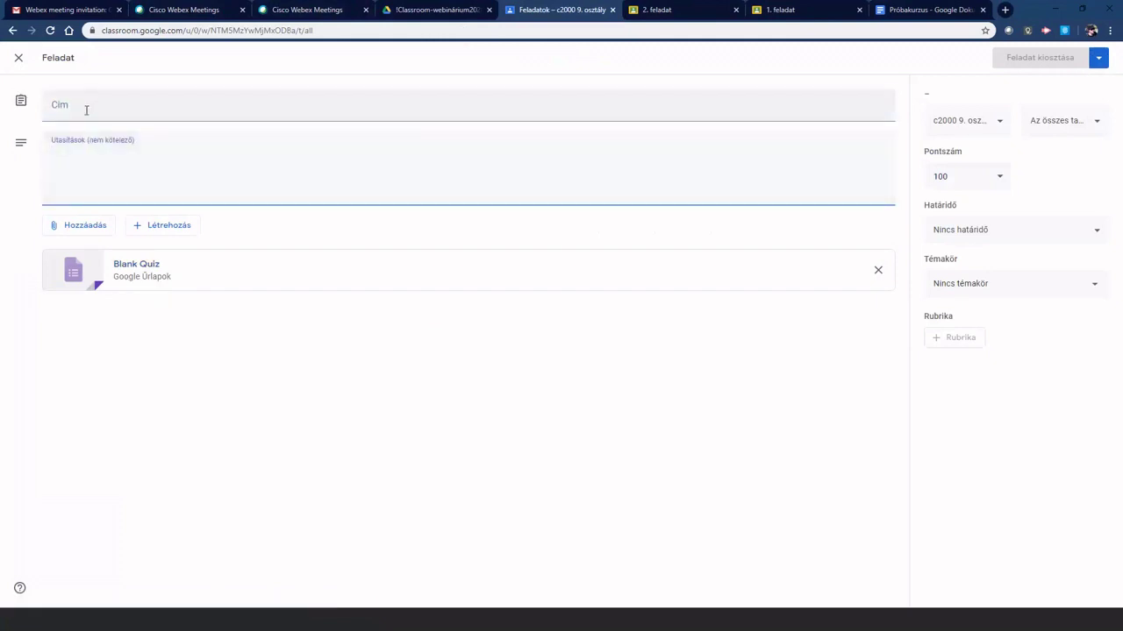
left_click(85, 109)
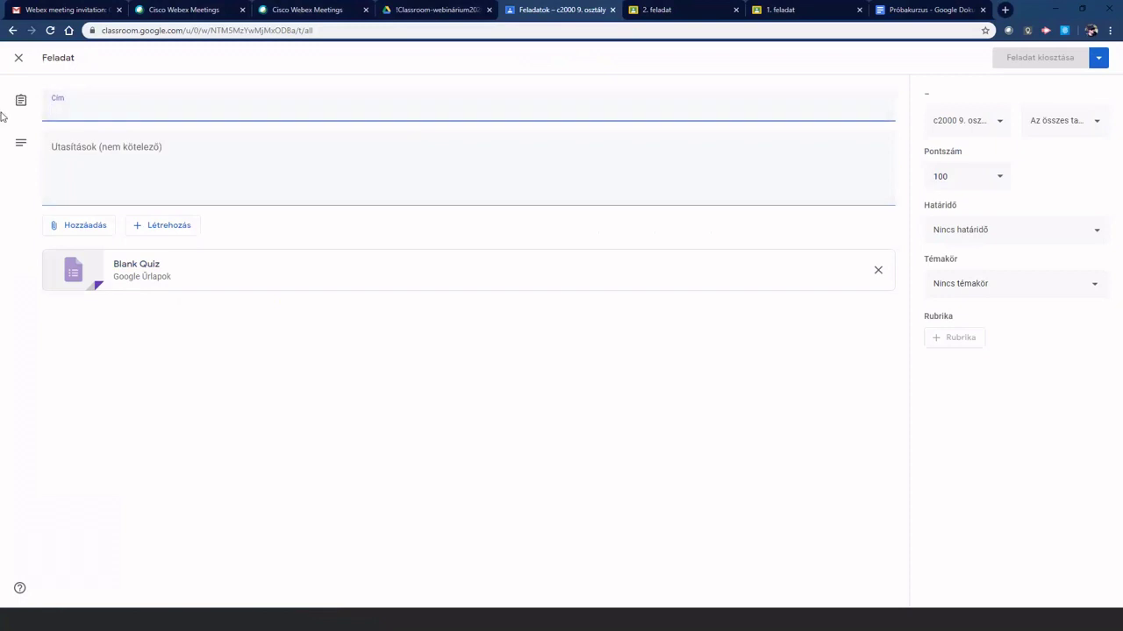
type("Ady Endre")
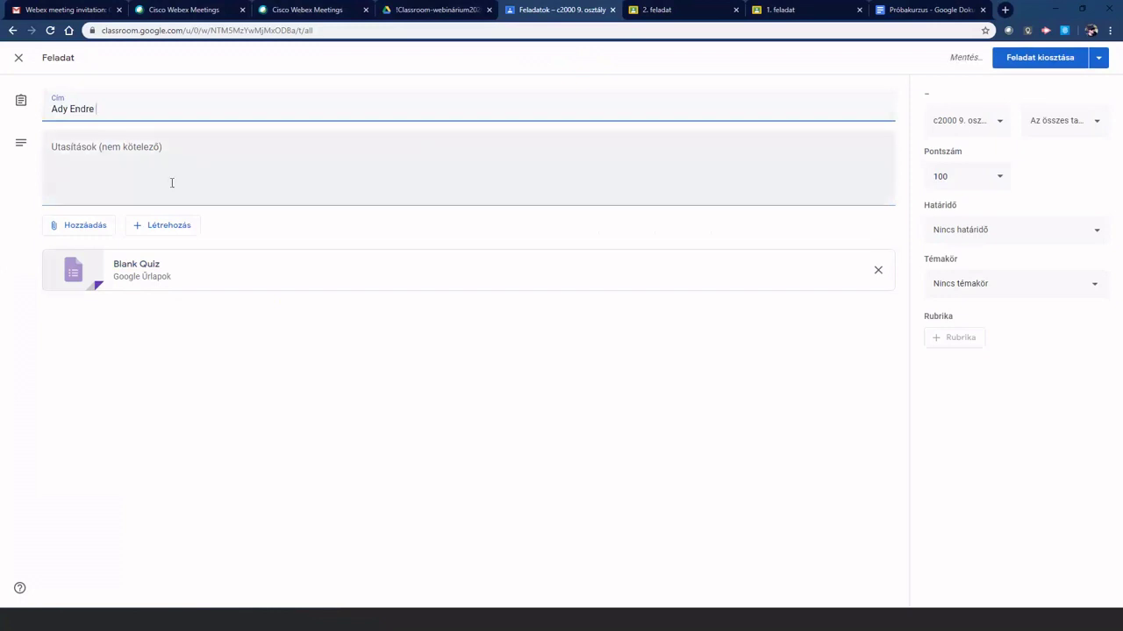
left_click(145, 178)
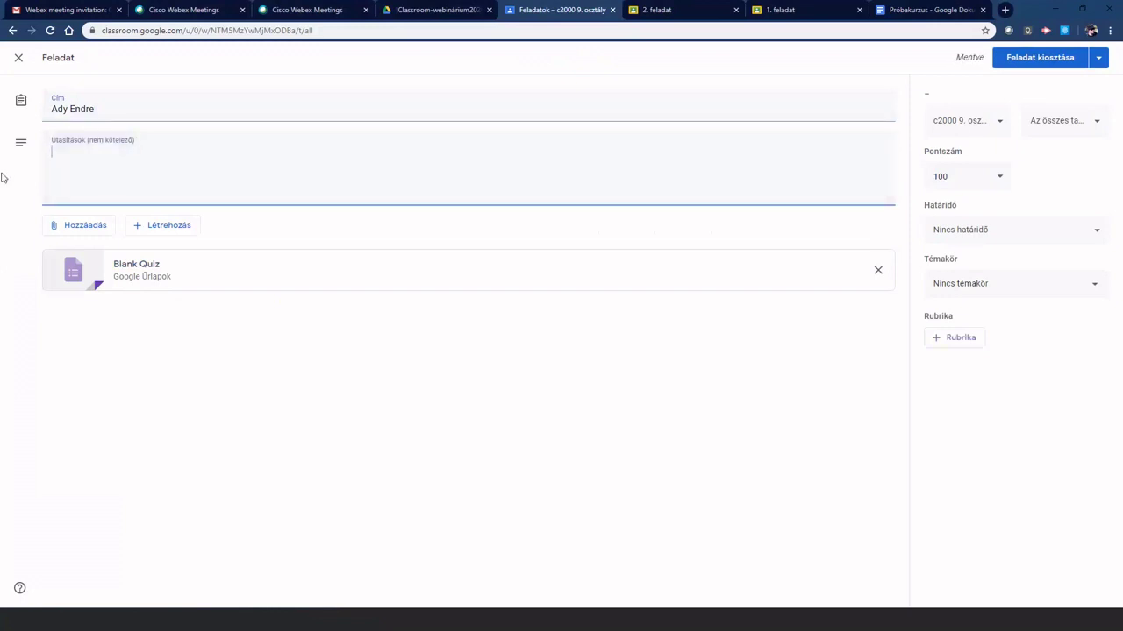
type("Válaszd ki a hel")
type("yes megoldást")
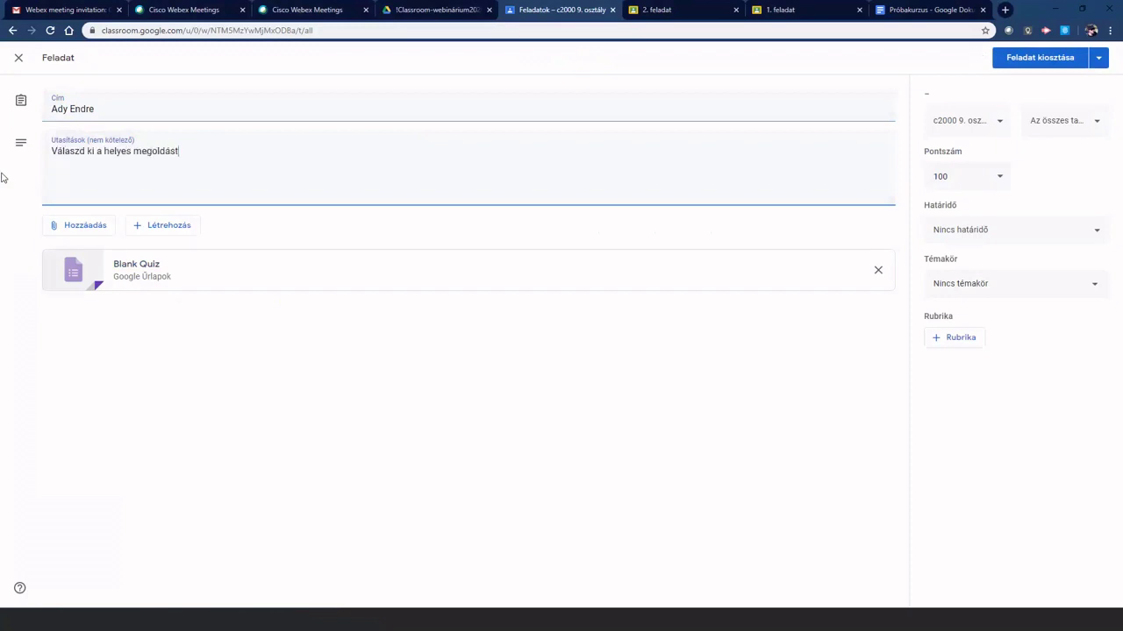
type("!")
Open the attached Blank Quiz form for editing, decline the quiz feature introduction, and set the form's title to "Ady Endre"
left_click(136, 266)
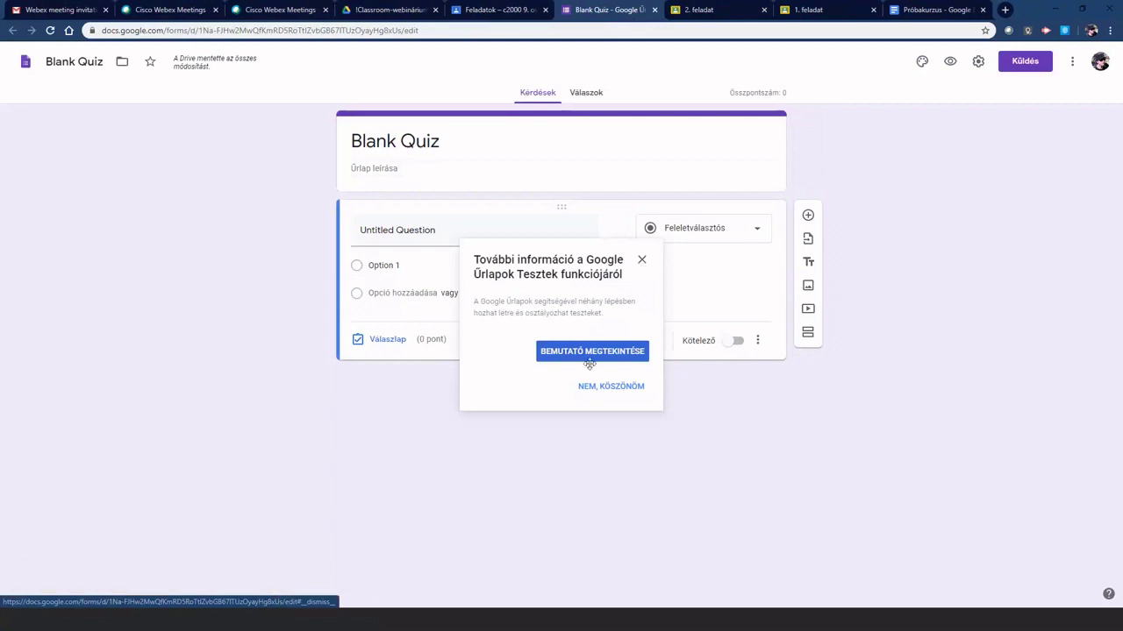
left_click(603, 395)
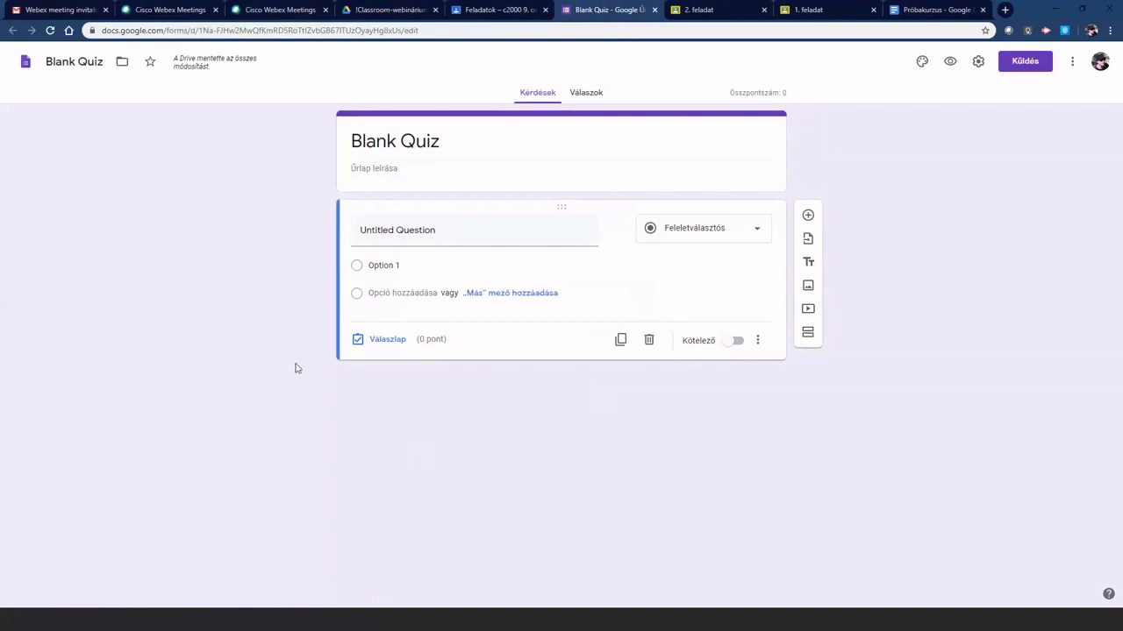
left_click(397, 230)
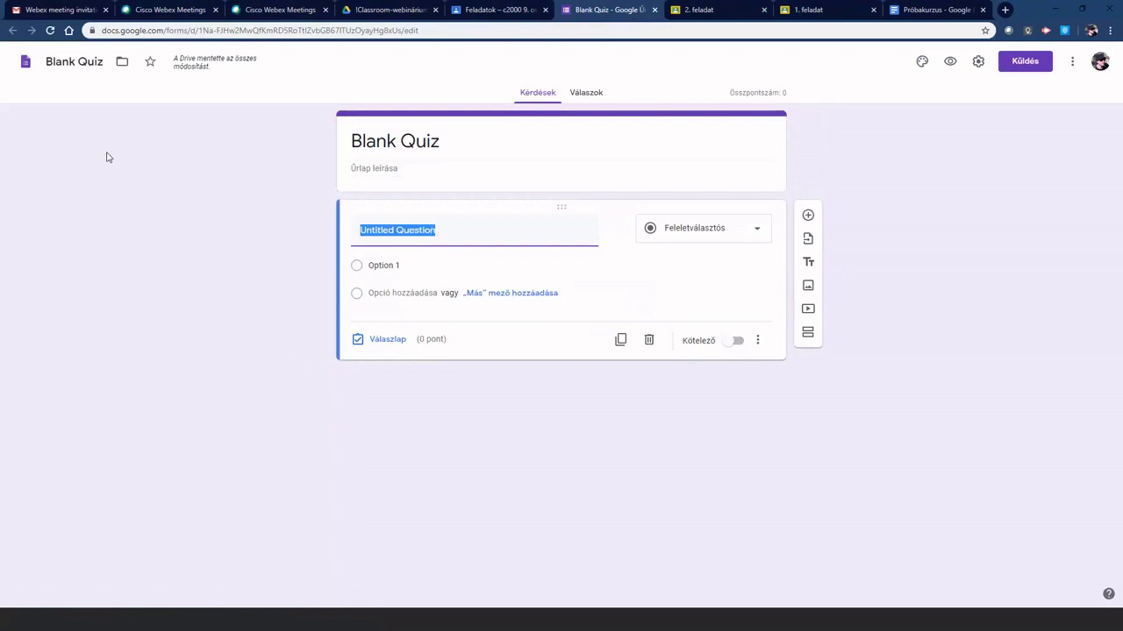
left_click(391, 160)
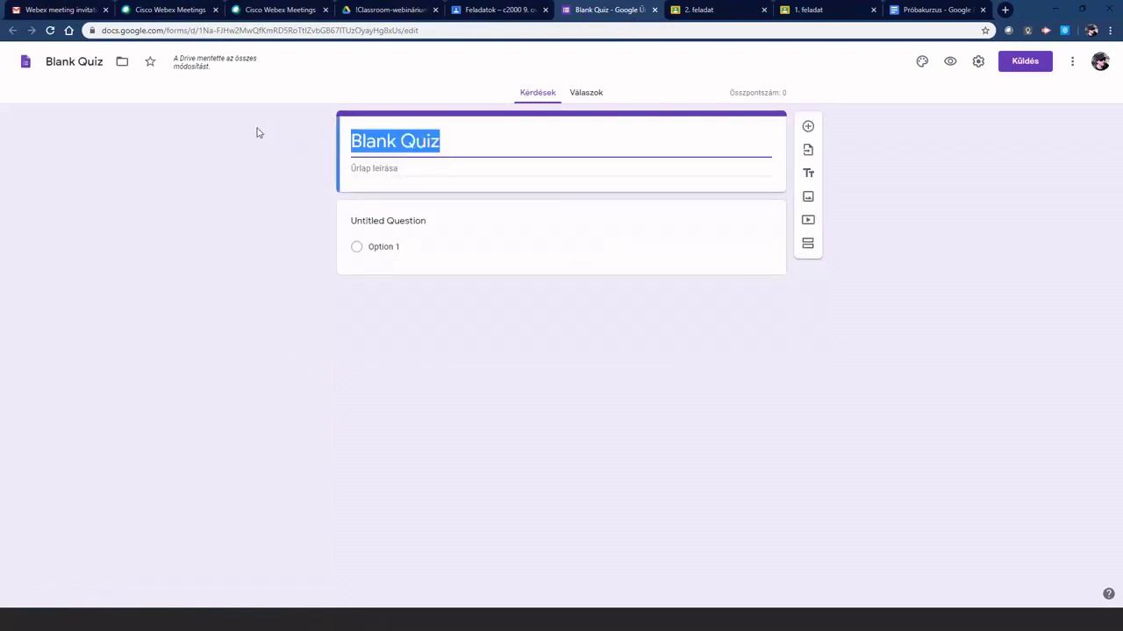
type("Andy")
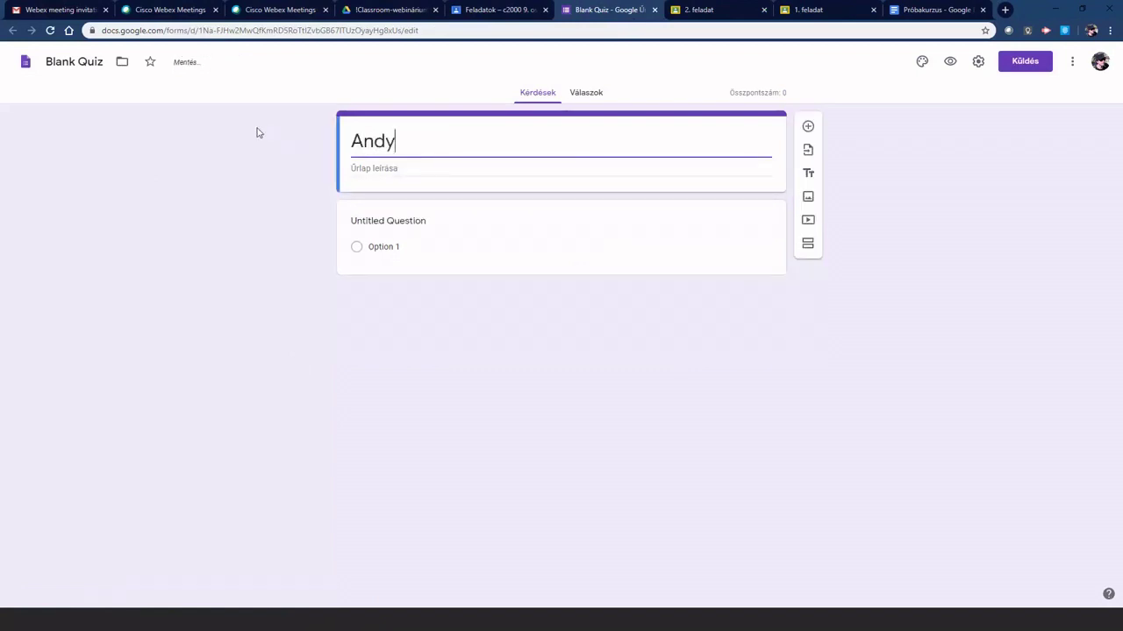
key("BackSpace")
key("BackSpace")
key("BackSpace")
type("dy Endre")
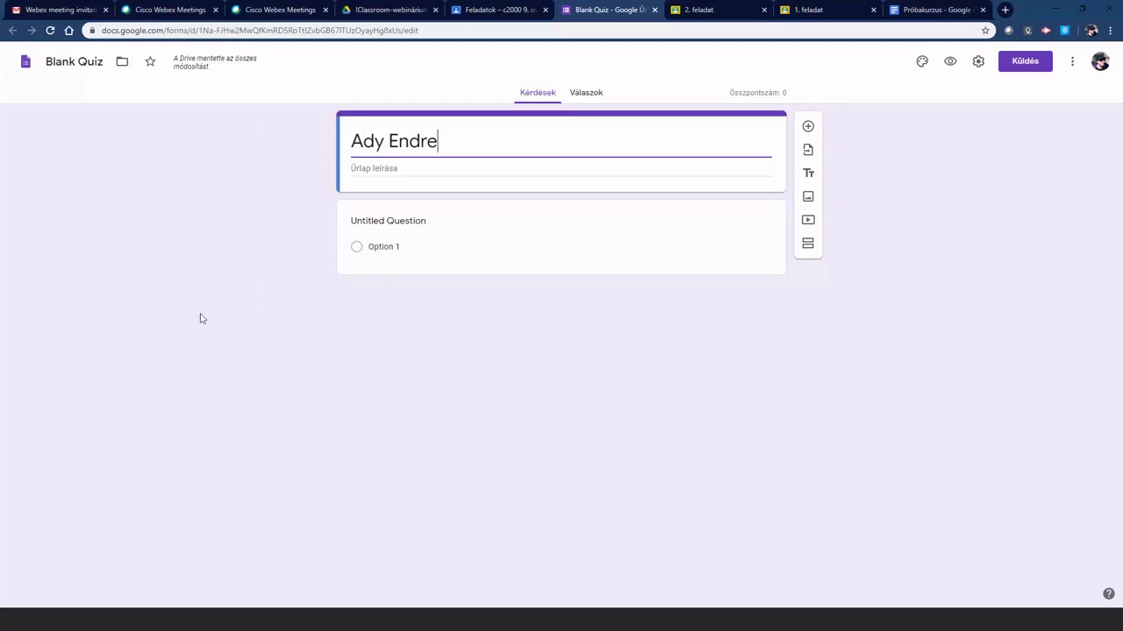
Replace the untitled question's text with "Melyik híres folyóirat köréhez tartozott Ady?"
left_click(365, 221)
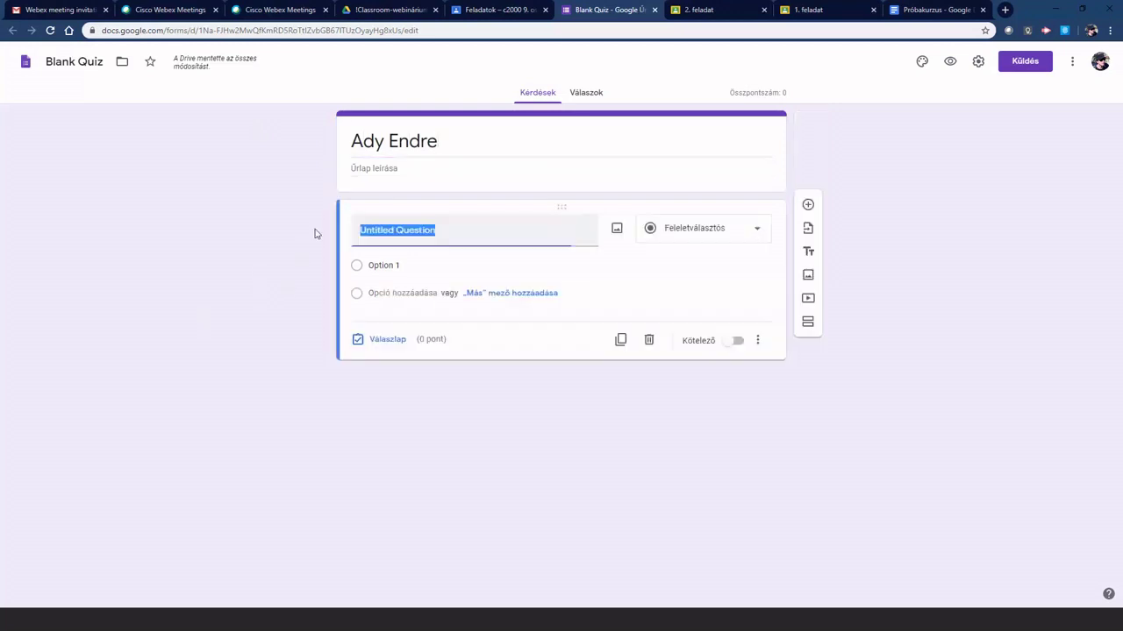
type("Me")
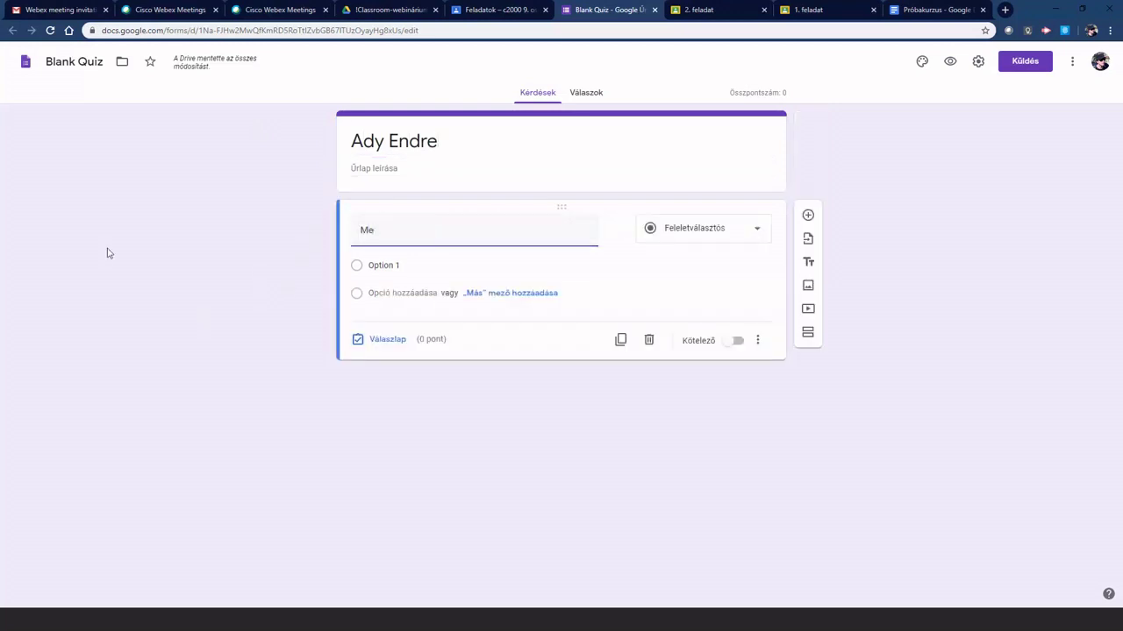
type("lyik hires folyó")
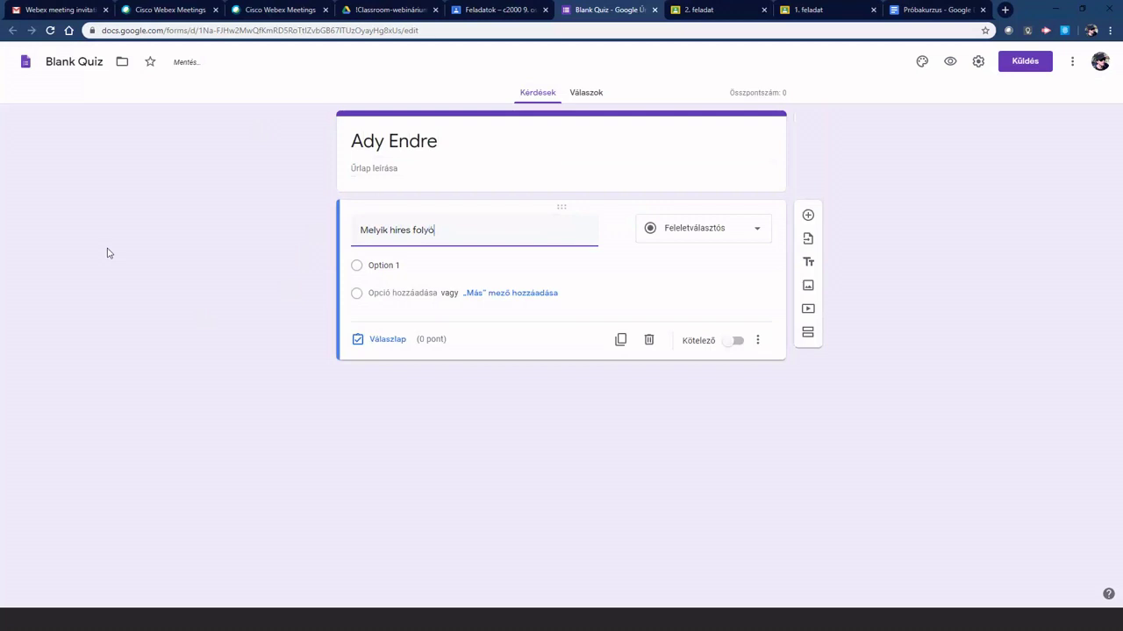
type("irat körehez tartozott ")
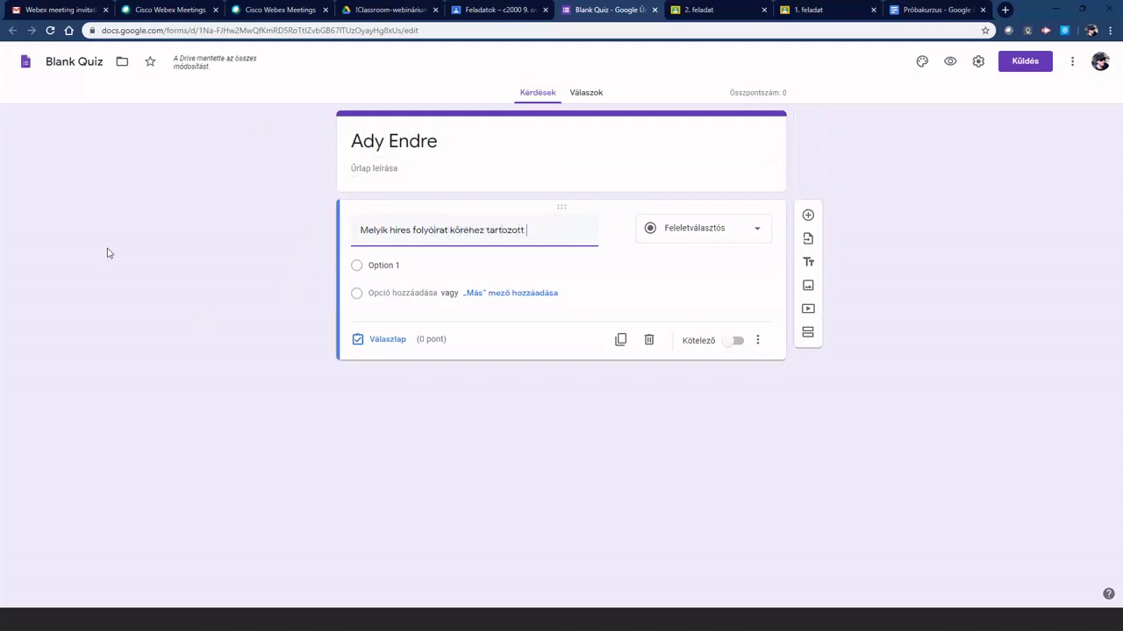
type("Ady")
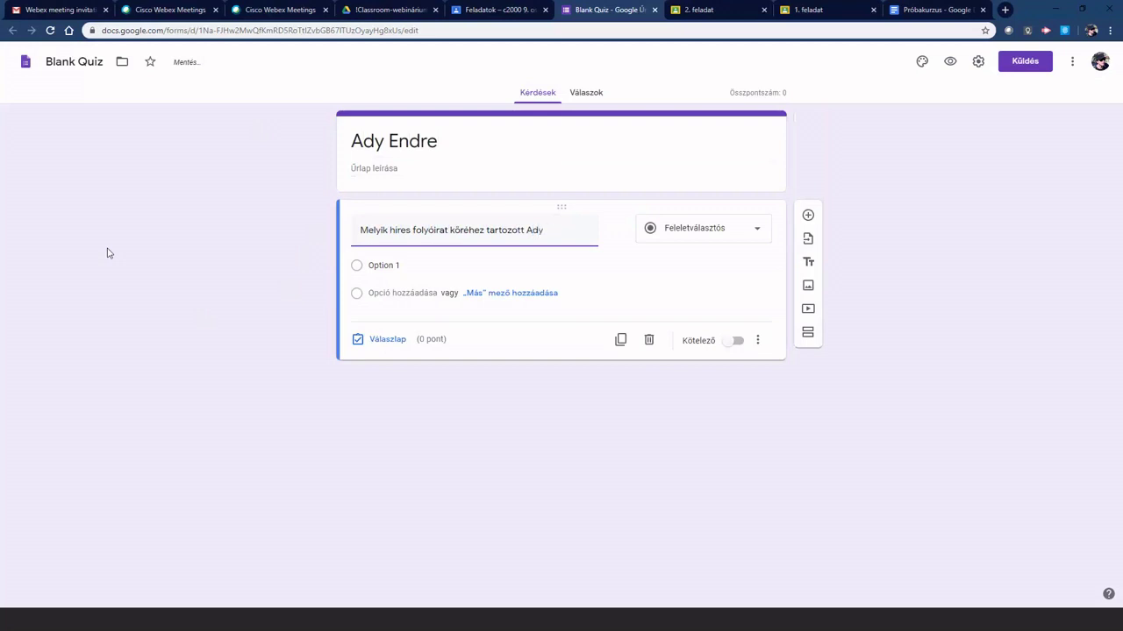
type("?")
Give the question three answer options: "Huszadik Század", "Nyugat" and "Újság"
key("Tab")
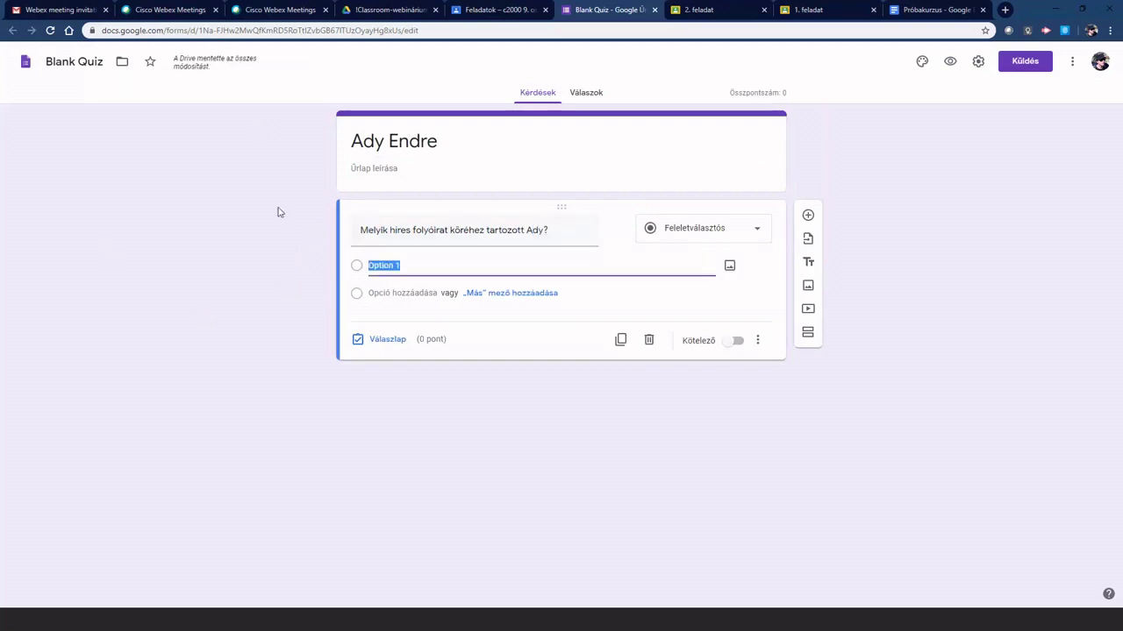
type("Huszadik Szá")
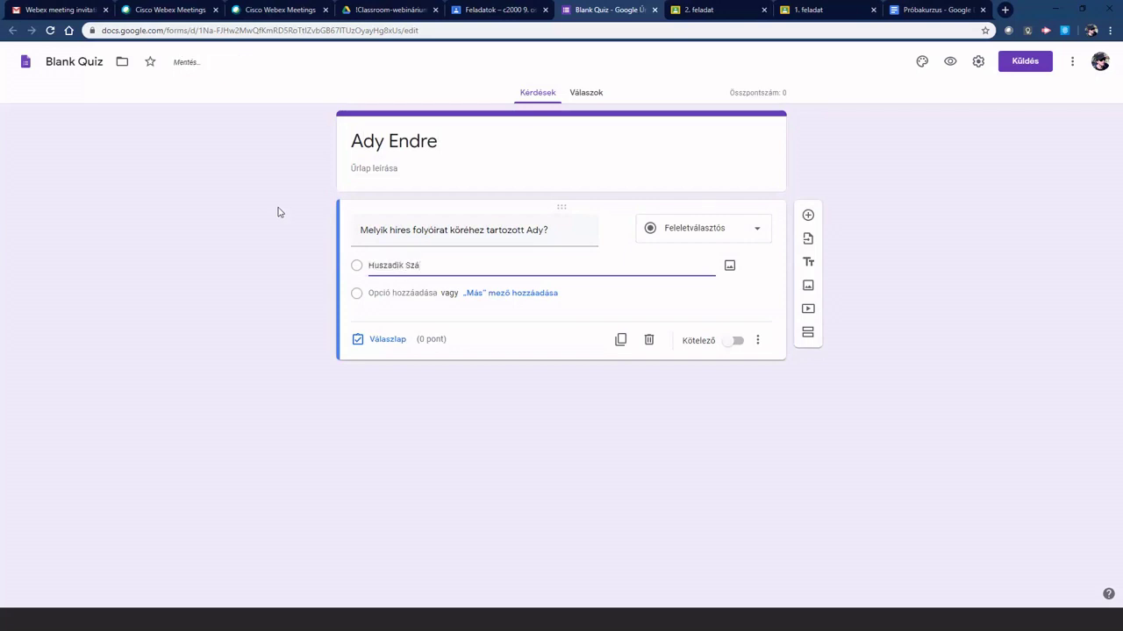
type("zad")
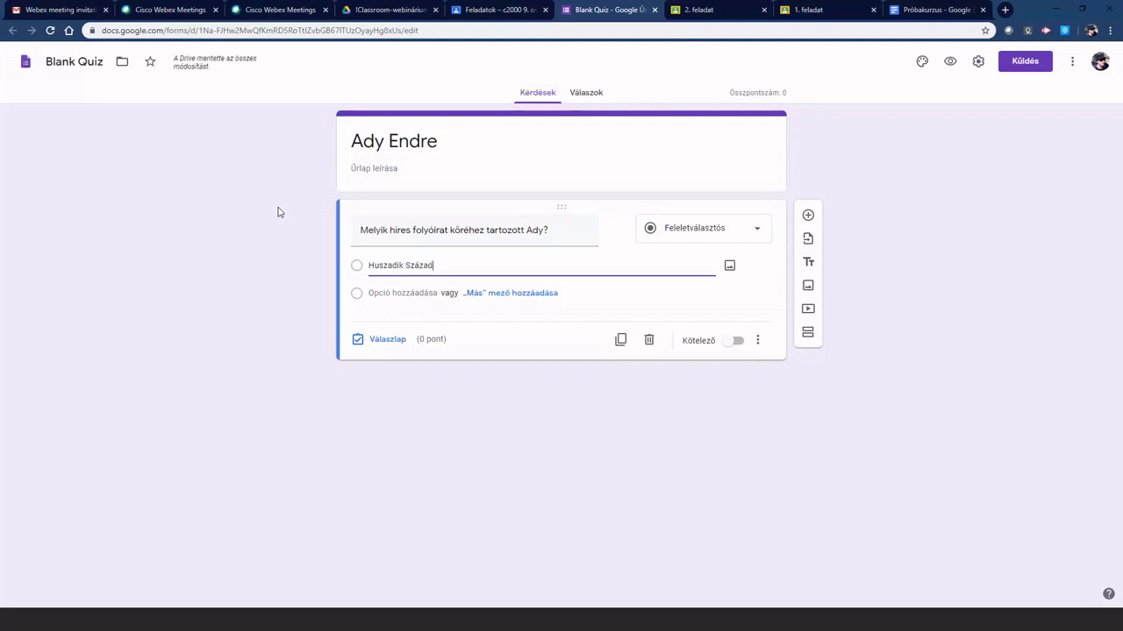
left_click(429, 296)
type("N")
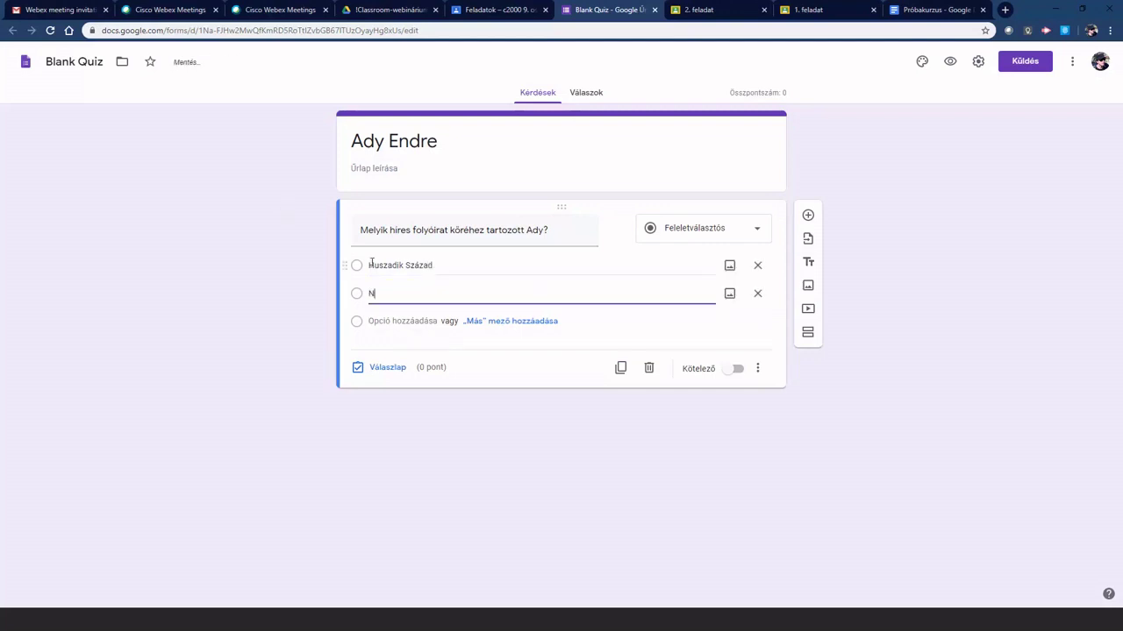
type("yugat")
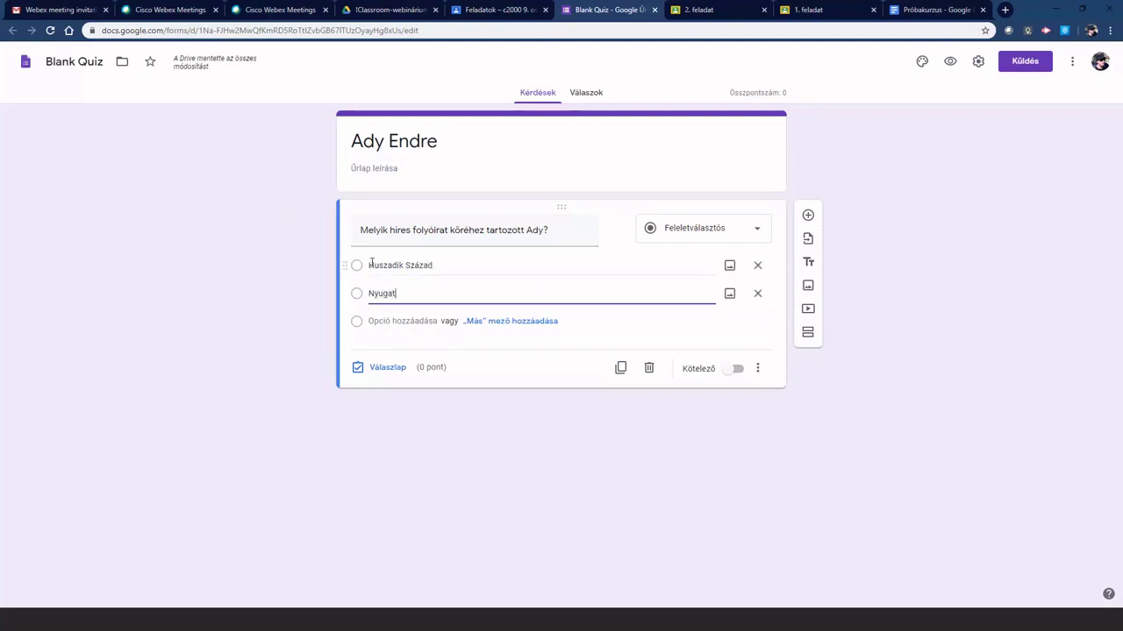
left_click(394, 321)
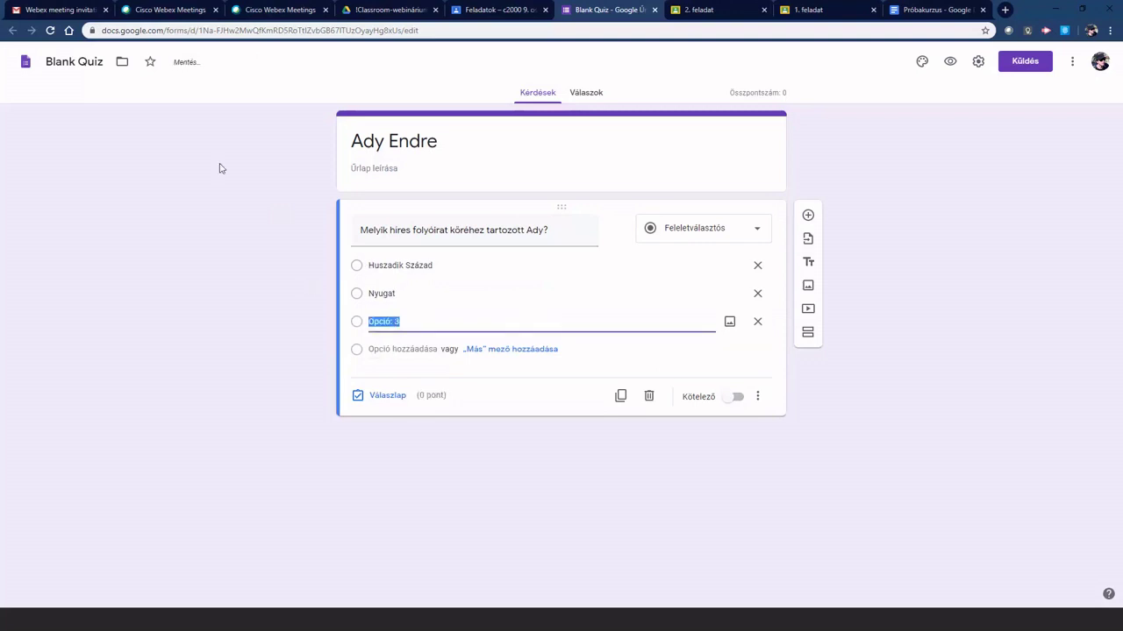
type("Újság")
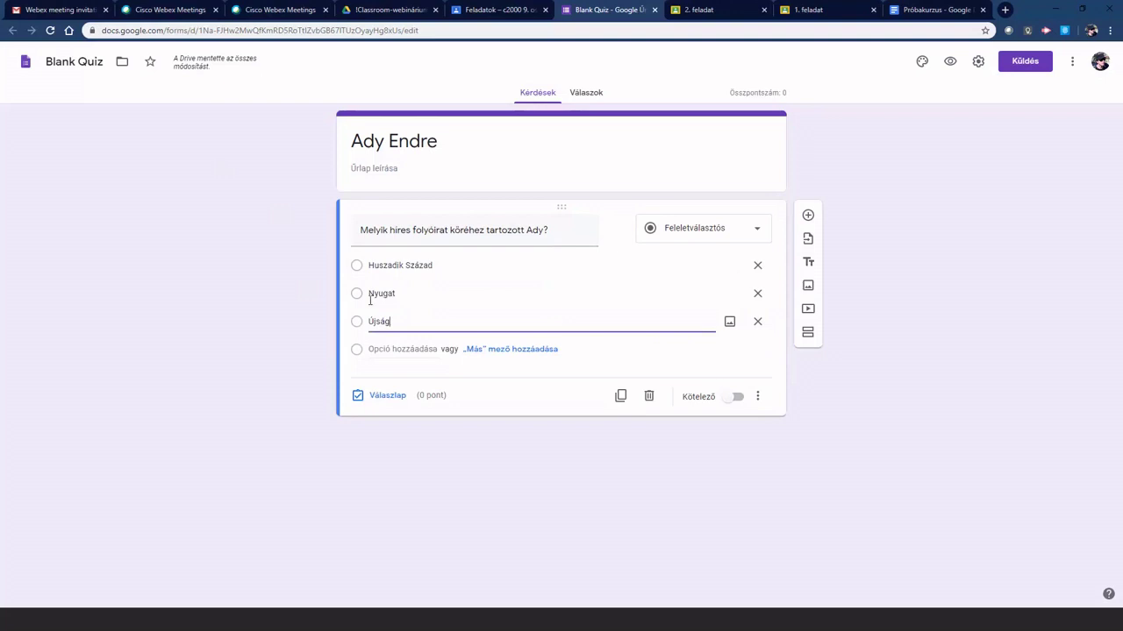
Keep the question as multiple choice and mark "Nyugat" as the correct answer in its answer key, without adding feedback
left_click(680, 238)
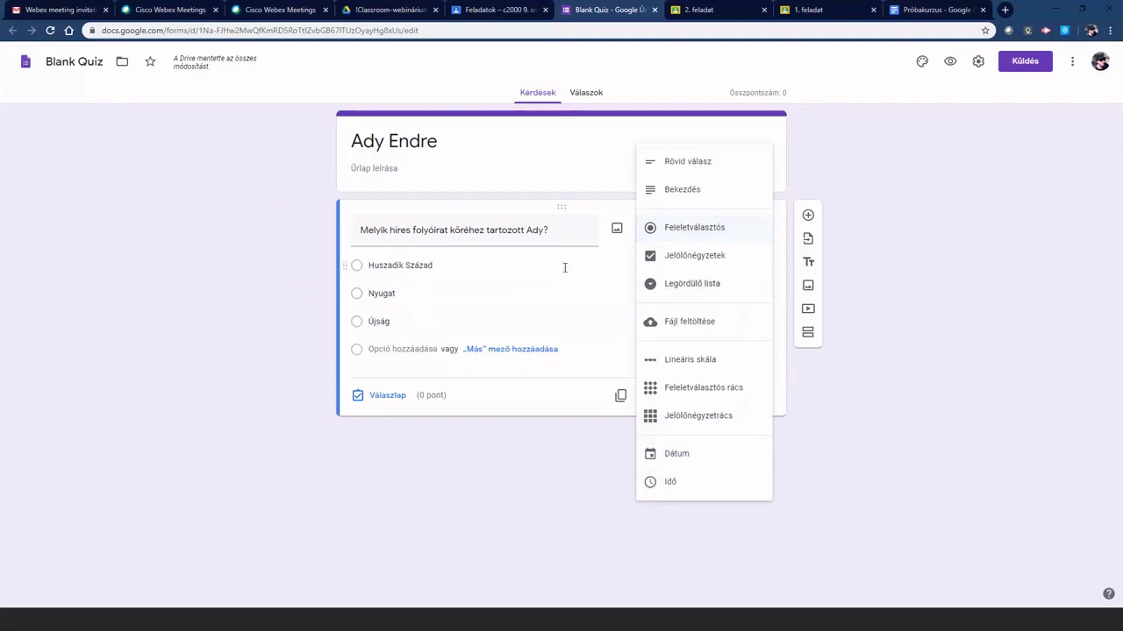
left_click(482, 234)
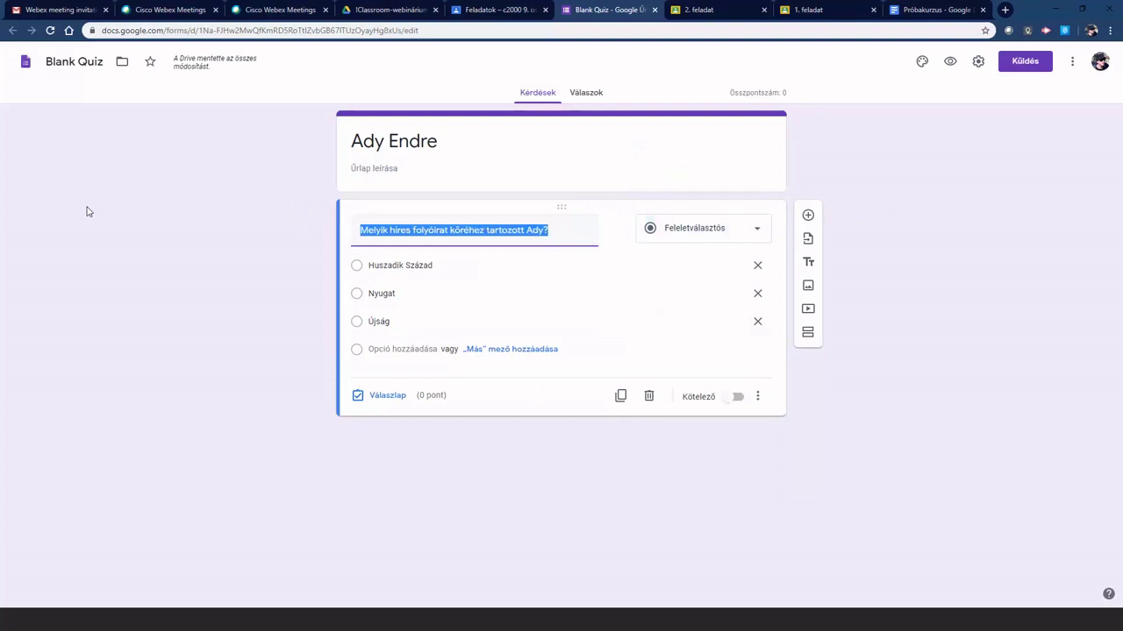
left_click(387, 397)
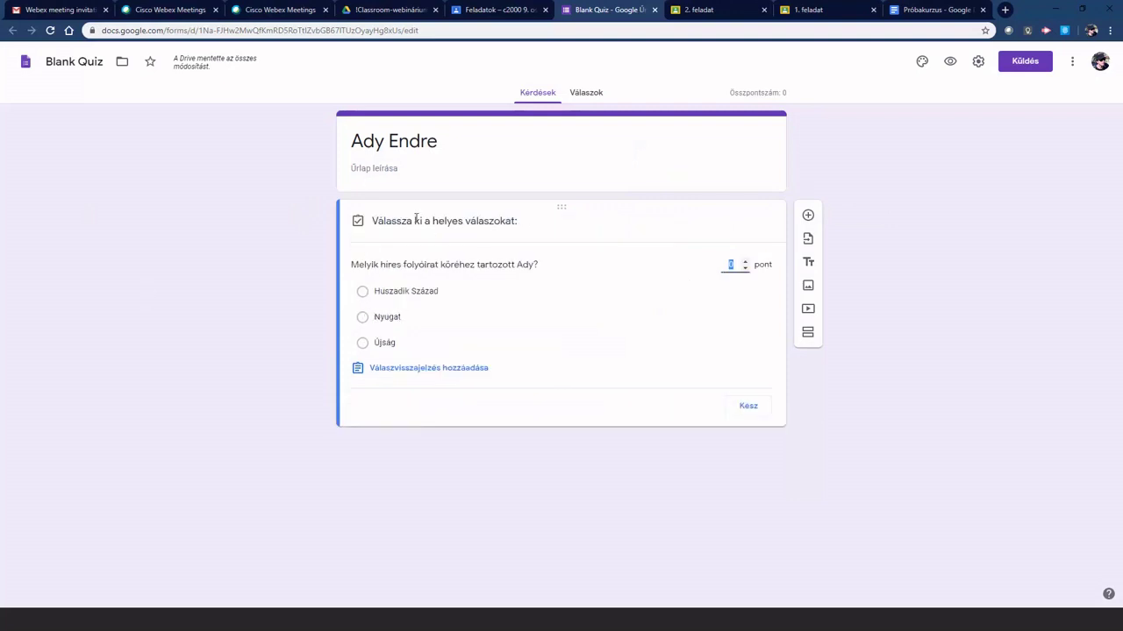
left_click(362, 319)
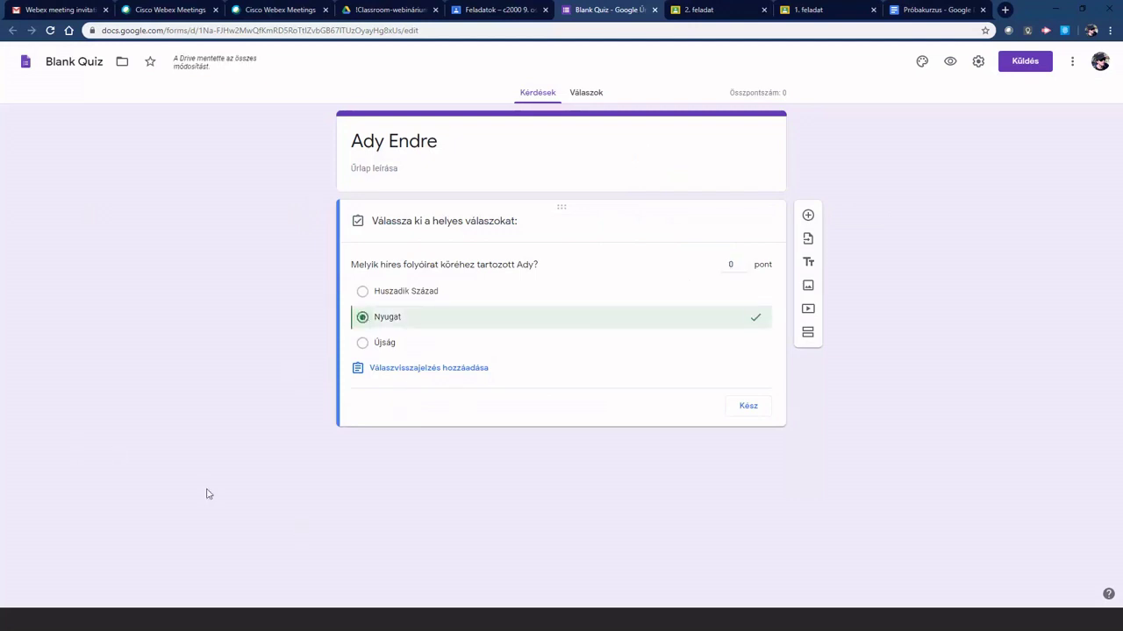
left_click(410, 370)
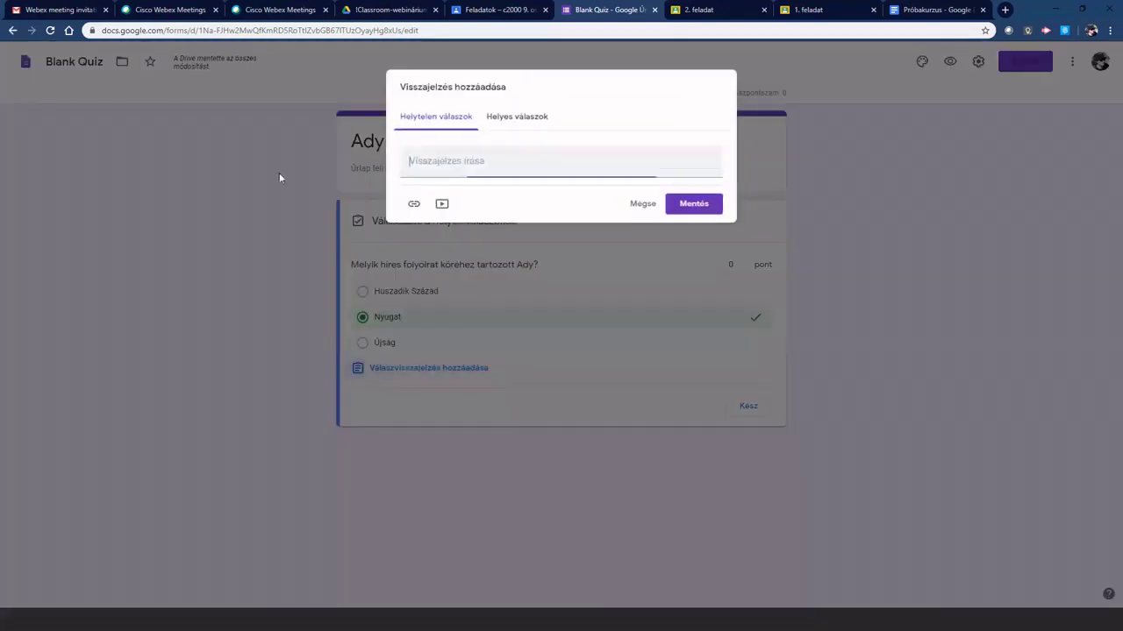
left_click(639, 206)
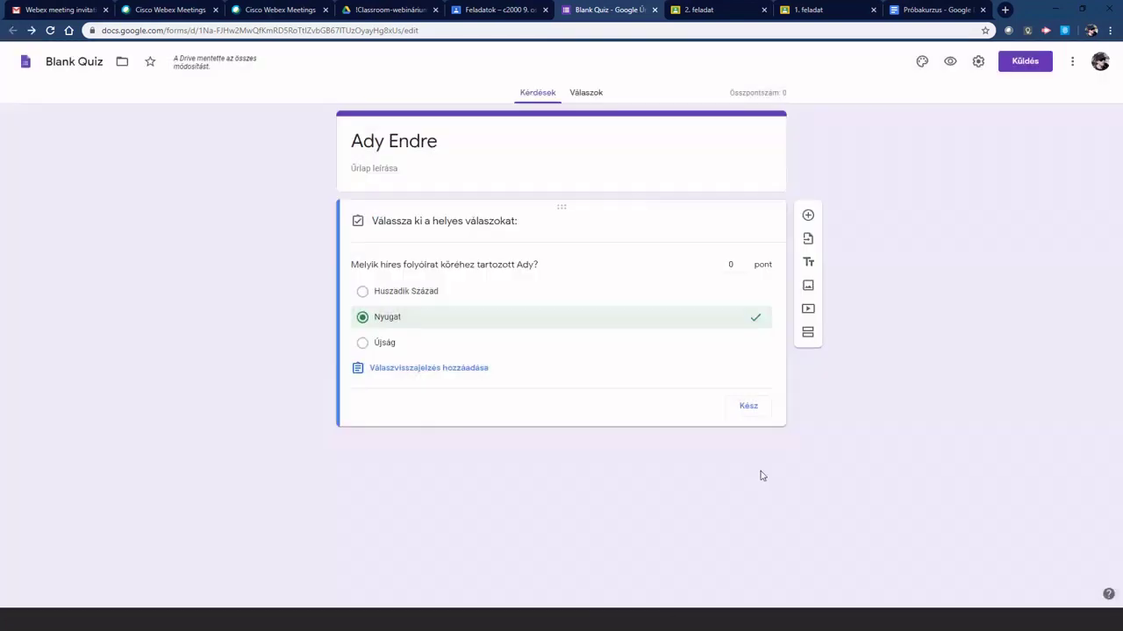
left_click(748, 406)
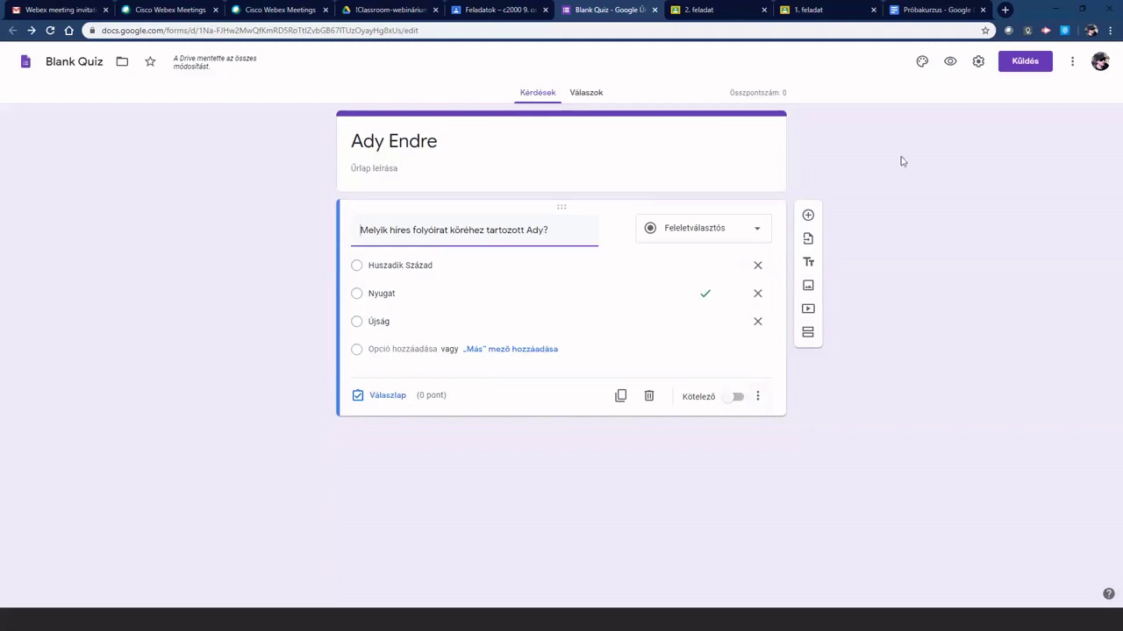
Examine the form's e-mail, link and HTML embed sending options, and close them without sending the form
left_click(1020, 63)
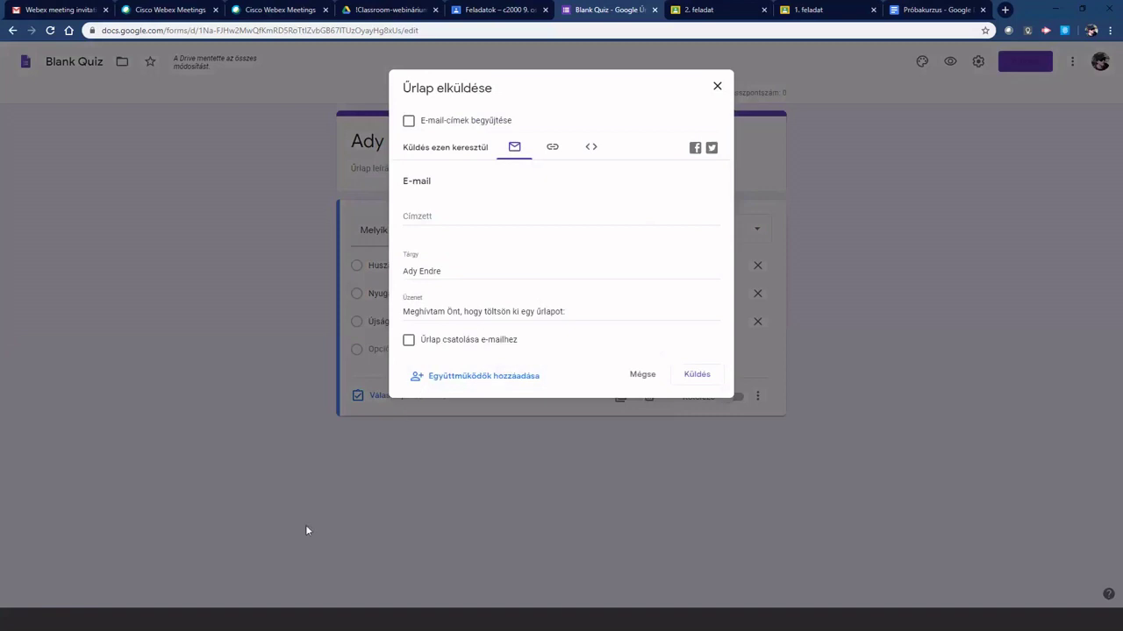
left_click(552, 148)
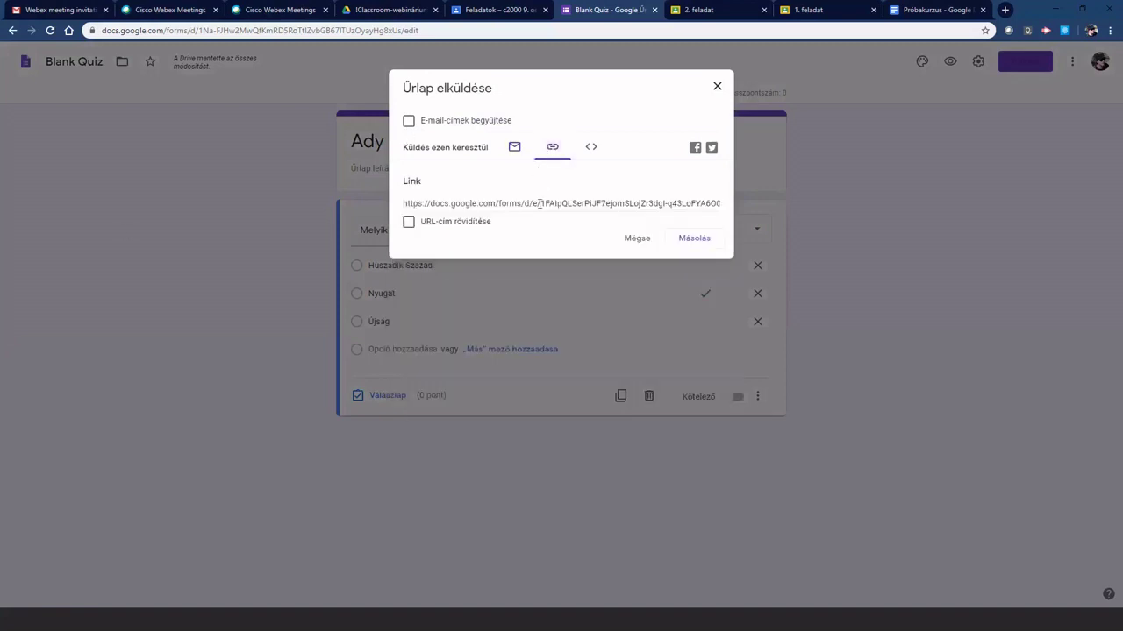
left_click(592, 149)
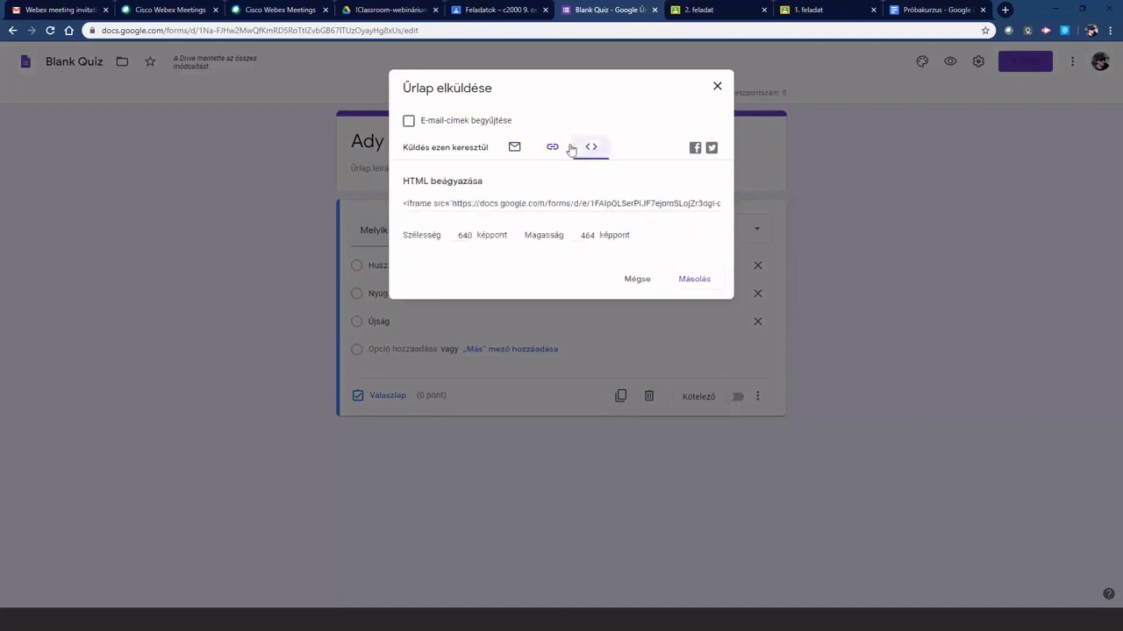
left_click(551, 147)
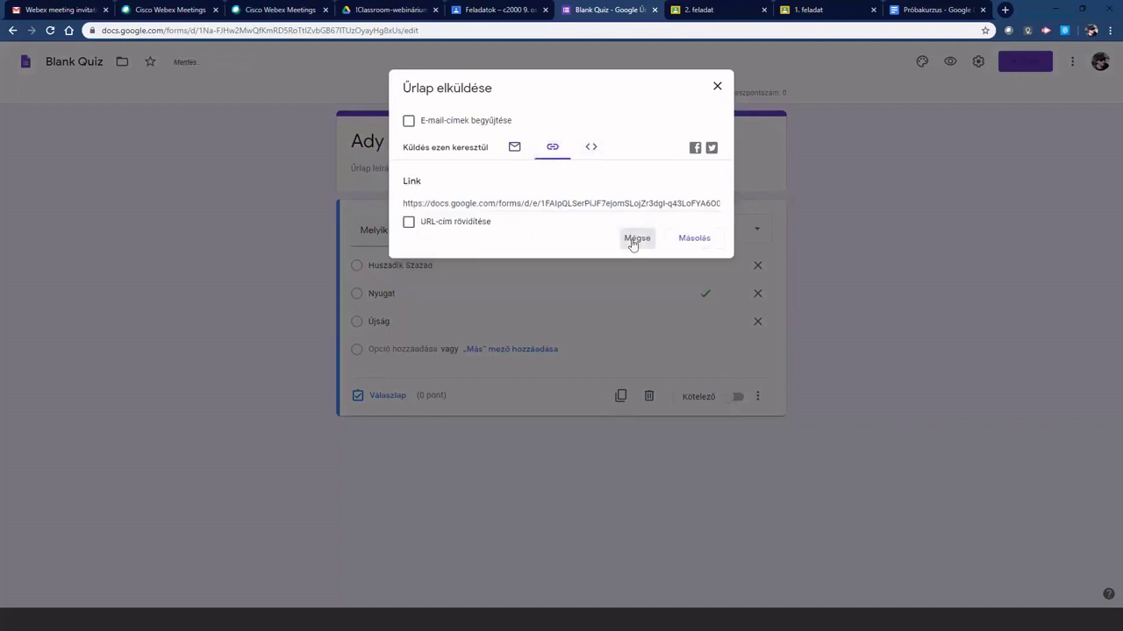
left_click(633, 241)
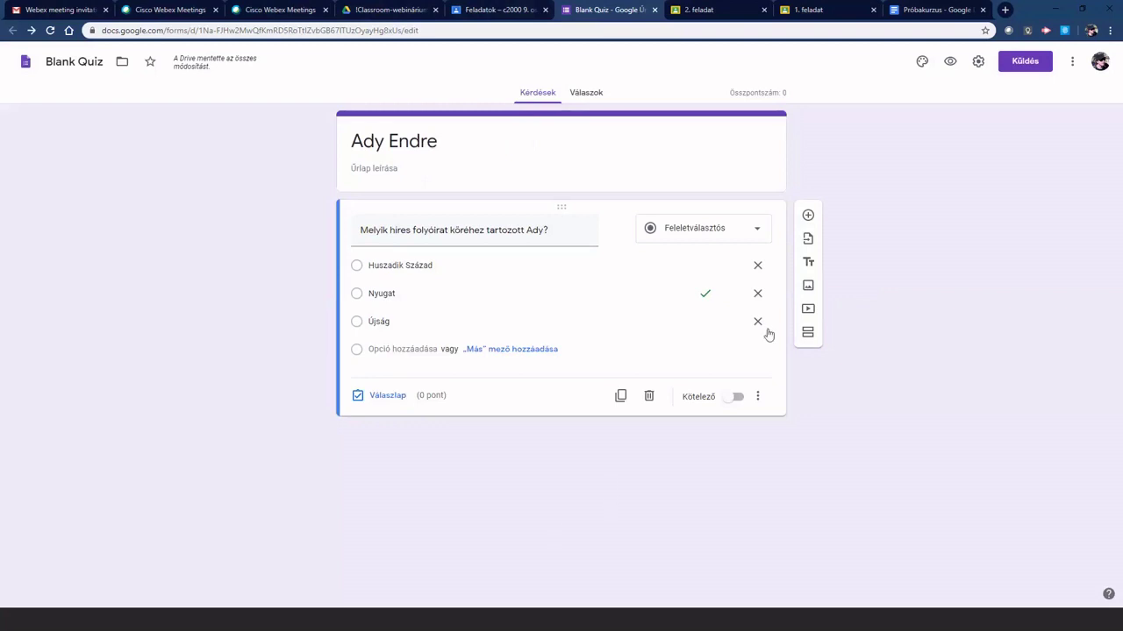
Make the quiz question required, then return to the Classroom assignment draft and assign "Ady Endre" to the class
left_click(737, 398)
left_click(470, 16)
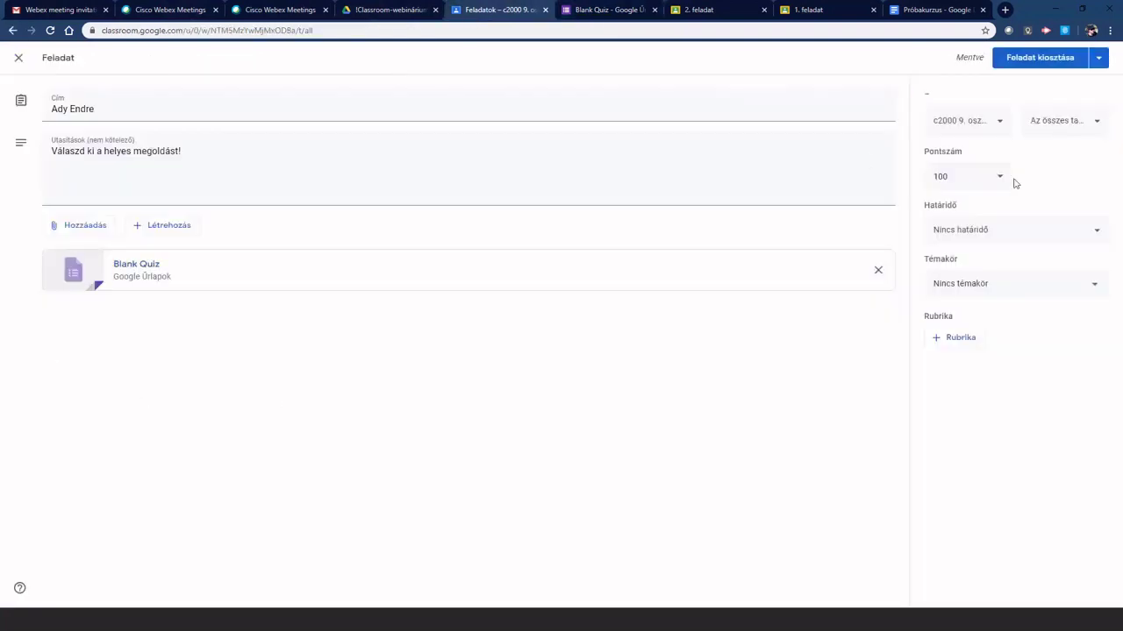
left_click(1032, 65)
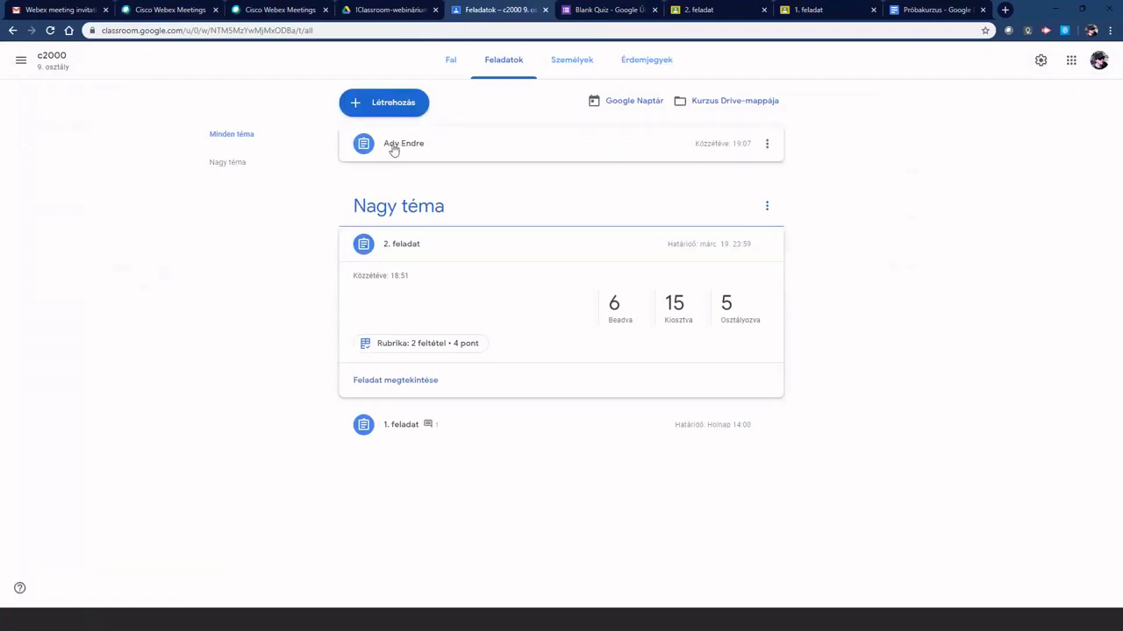
Examine the published "Ady Endre" assignment's details and editing form, and close the form without changing anything
left_click(394, 147)
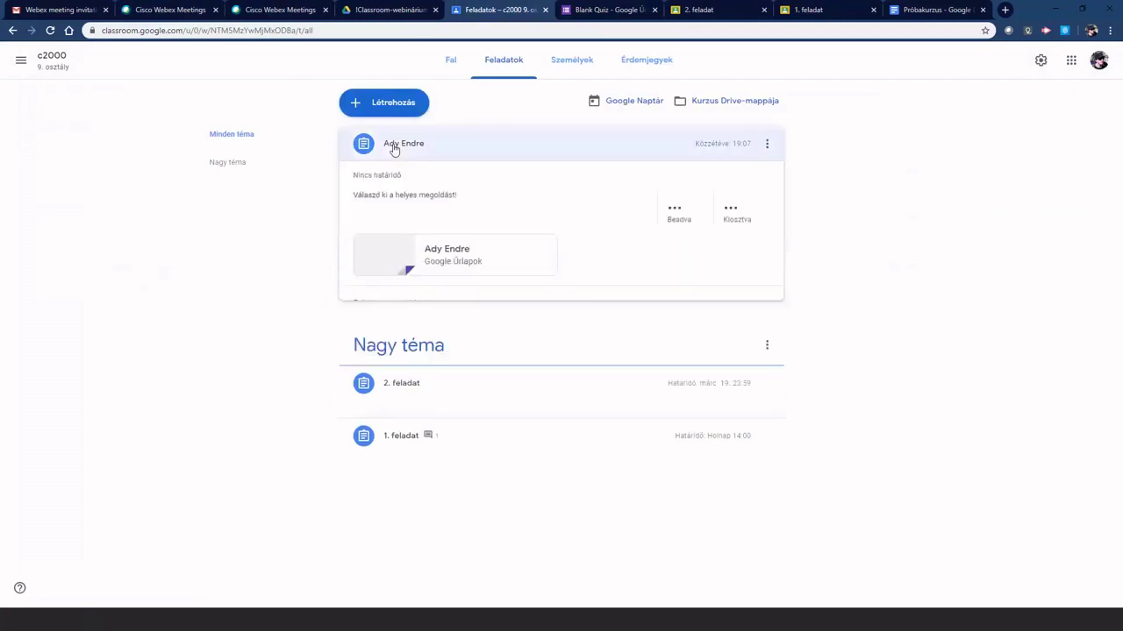
left_click(768, 145)
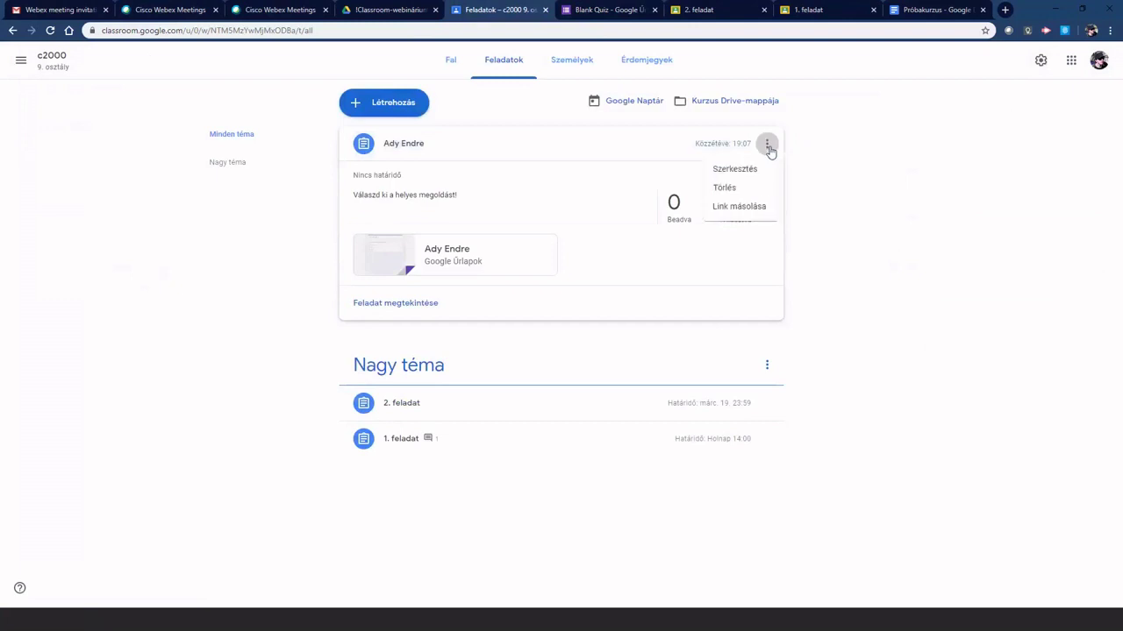
left_click(734, 170)
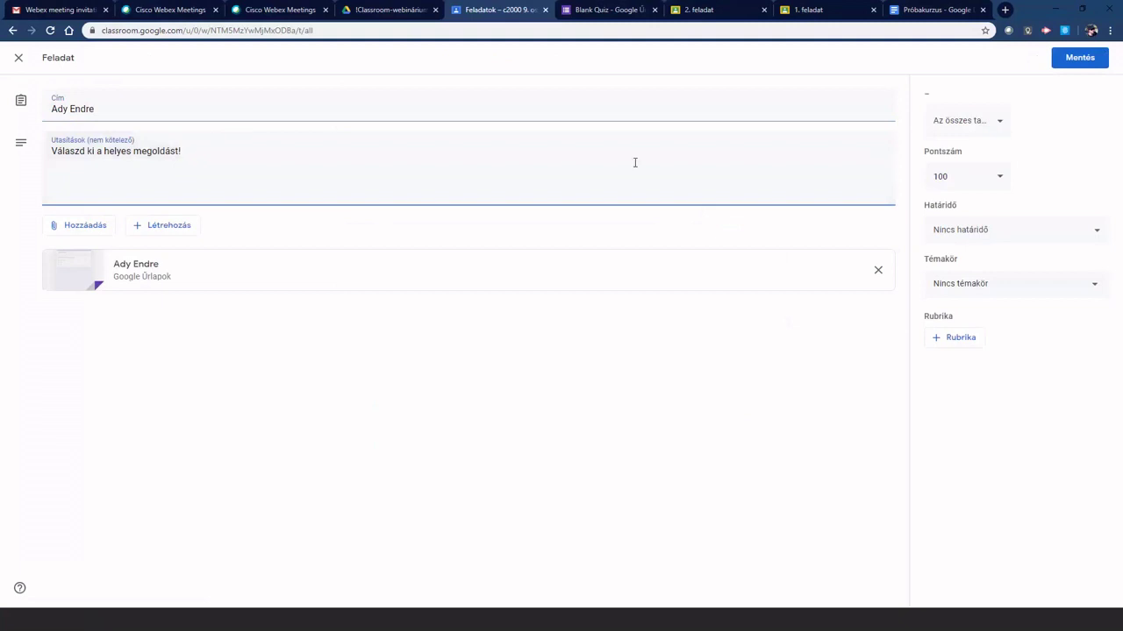
left_click(19, 59)
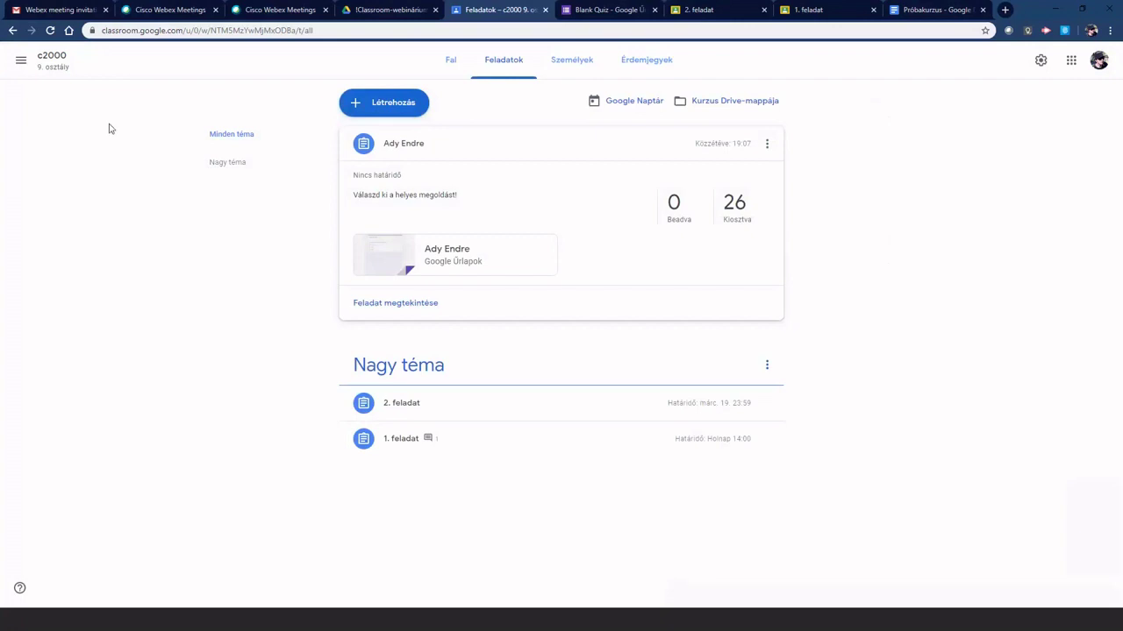
Create a new class question reading "Mi legyen a következő olvasmány?"
left_click(380, 107)
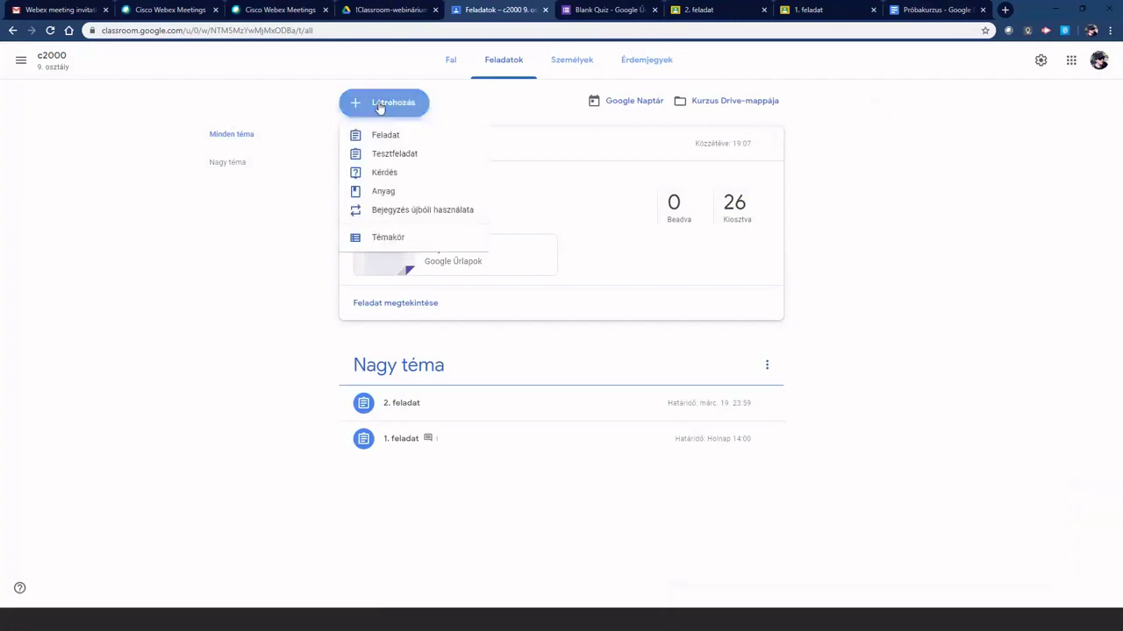
left_click(385, 176)
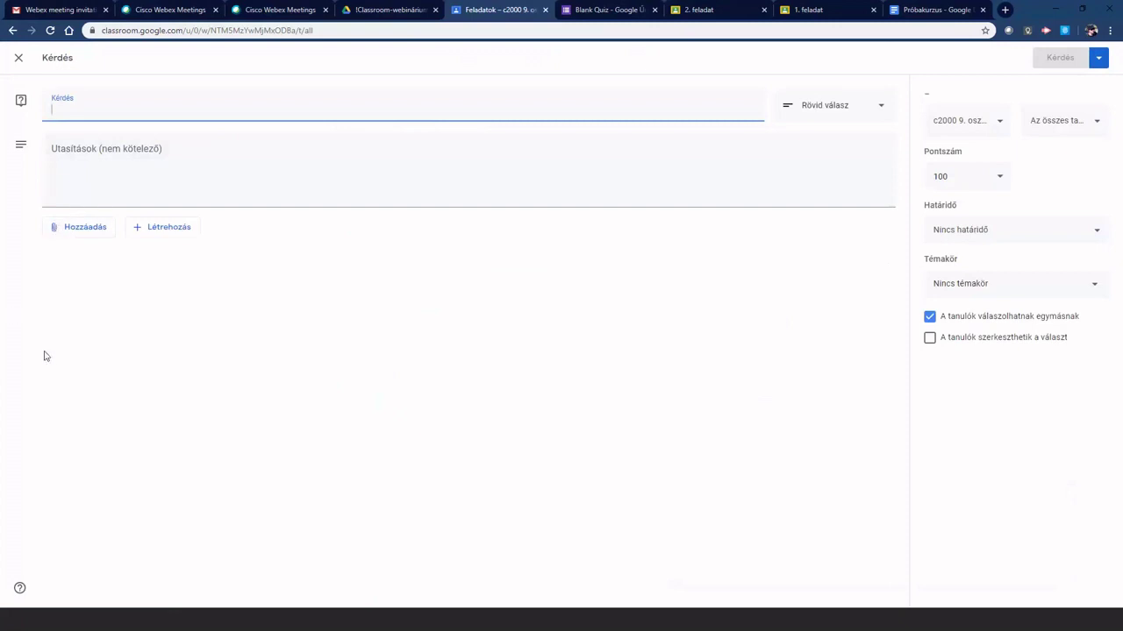
type("Mi legyen a köve")
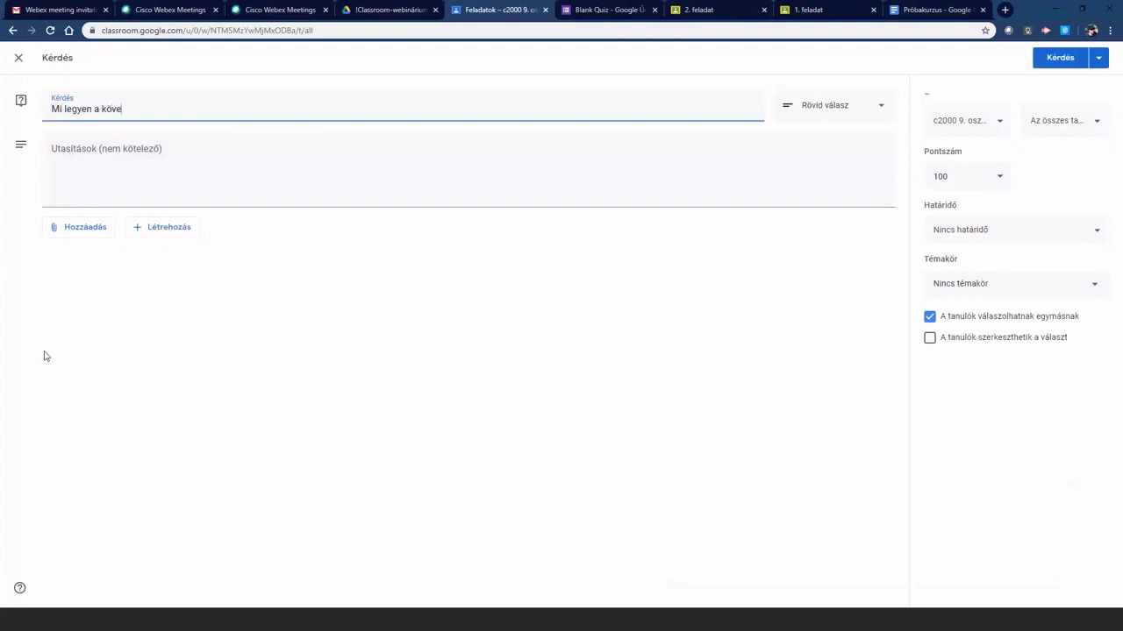
type("tkező olvasmány?")
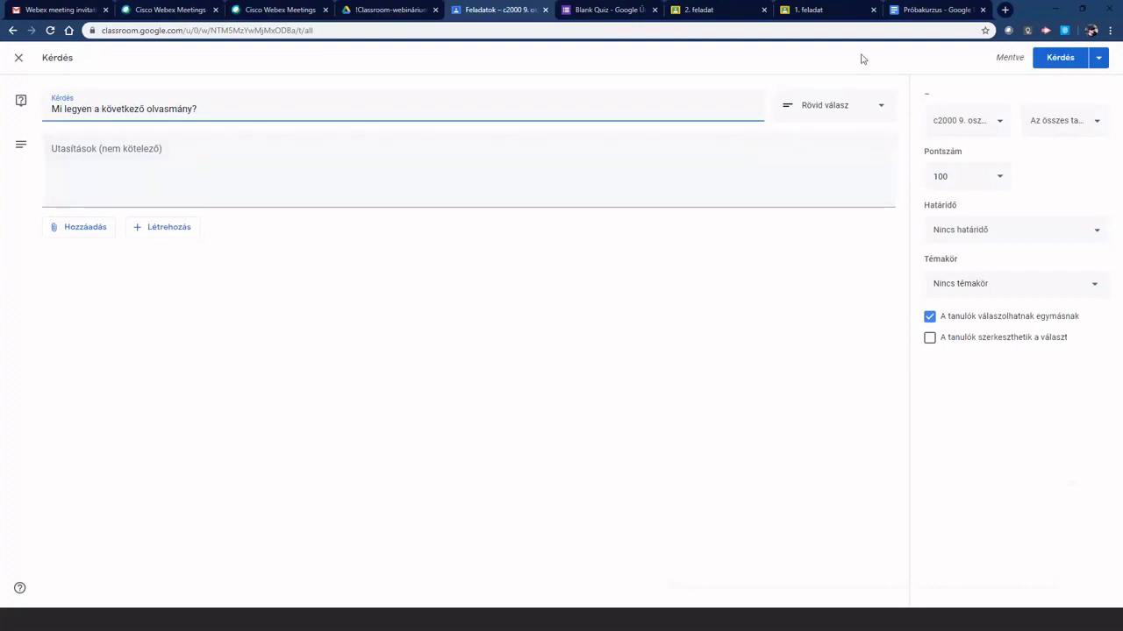
Try the multiple-choice answer type (Feleletválasztós) for the question and add a second option
left_click(837, 116)
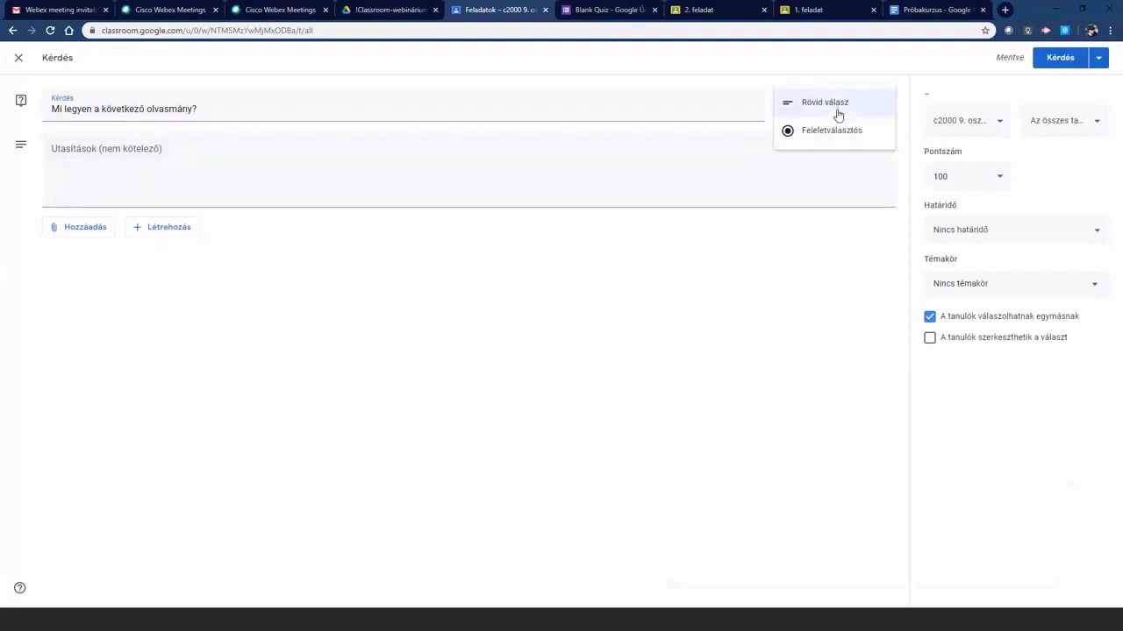
left_click(826, 137)
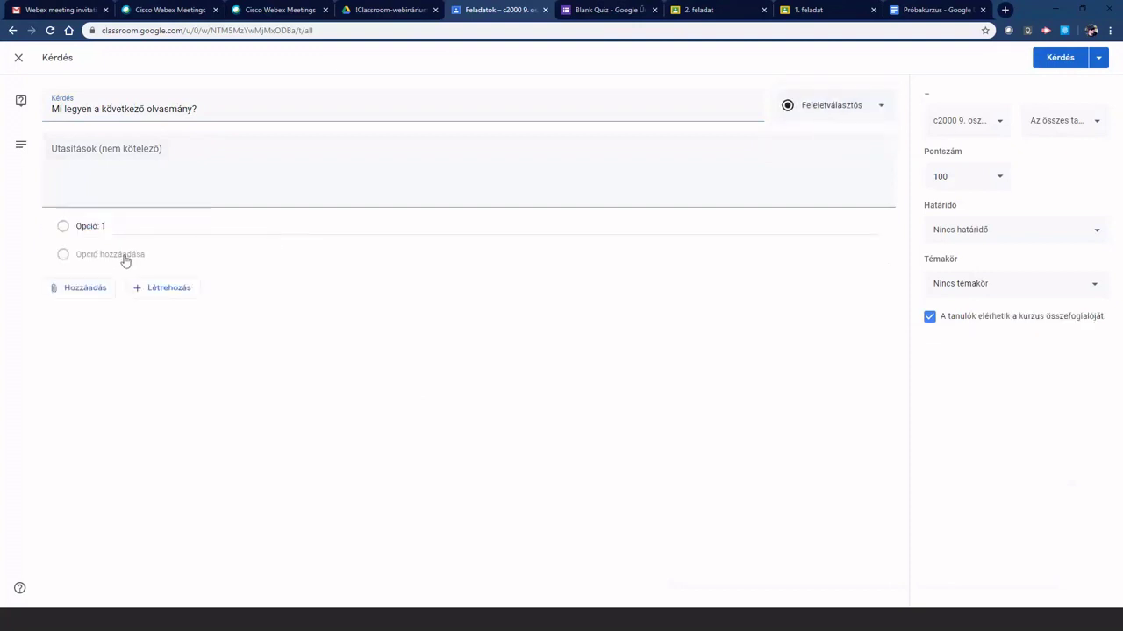
left_click(127, 257)
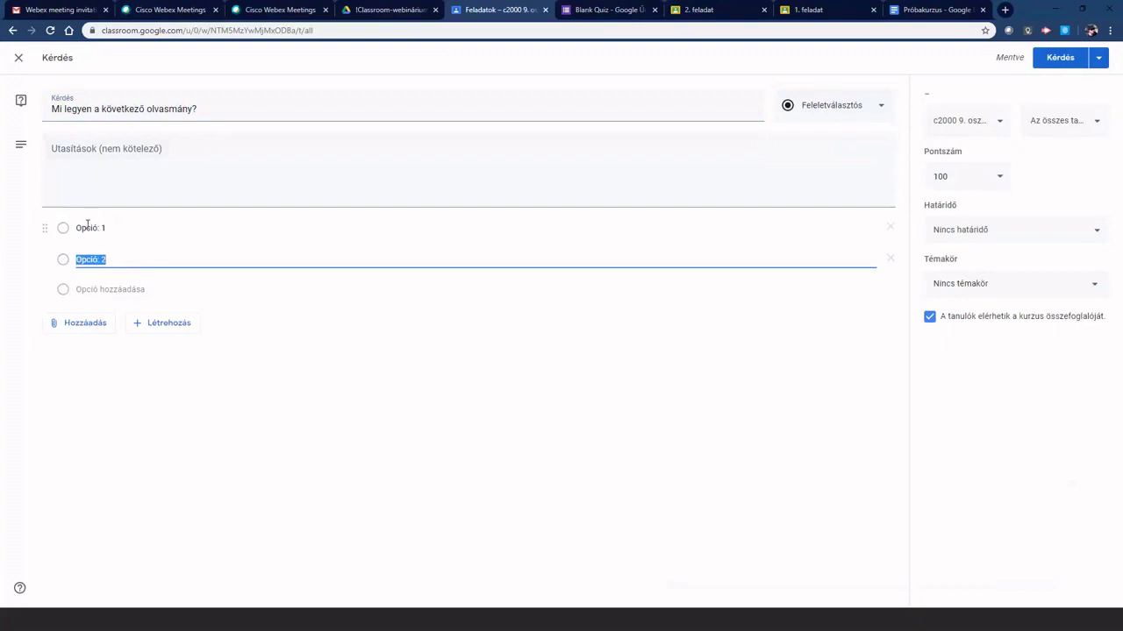
Set the question's answer type to short answer (Rövid válasz) and post the question to the class
left_click(809, 105)
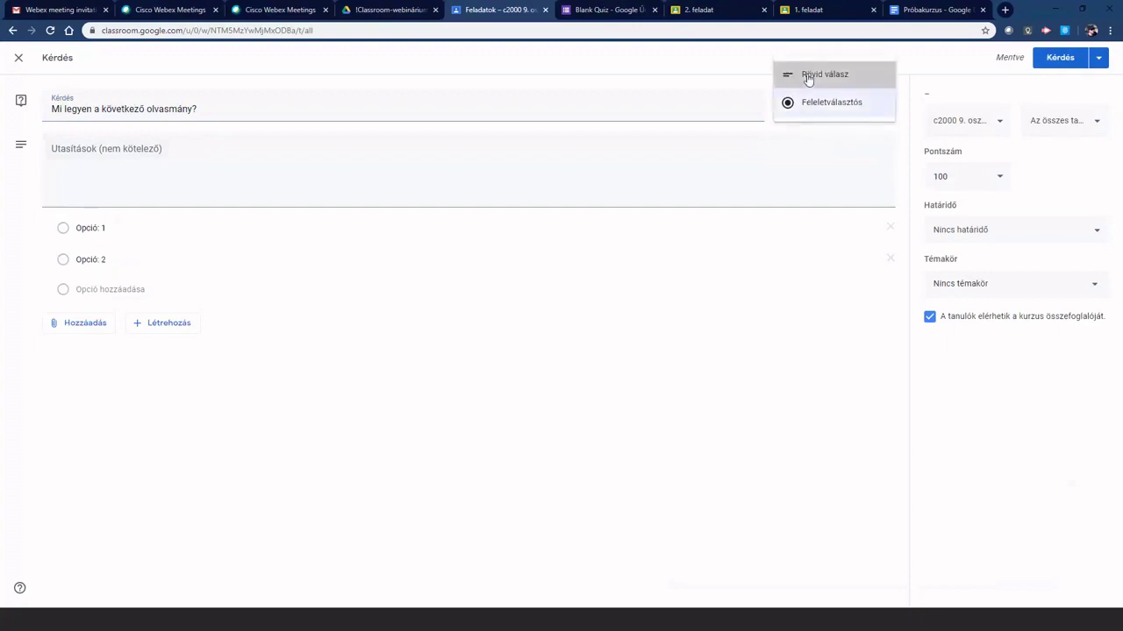
left_click(804, 75)
left_click(1051, 63)
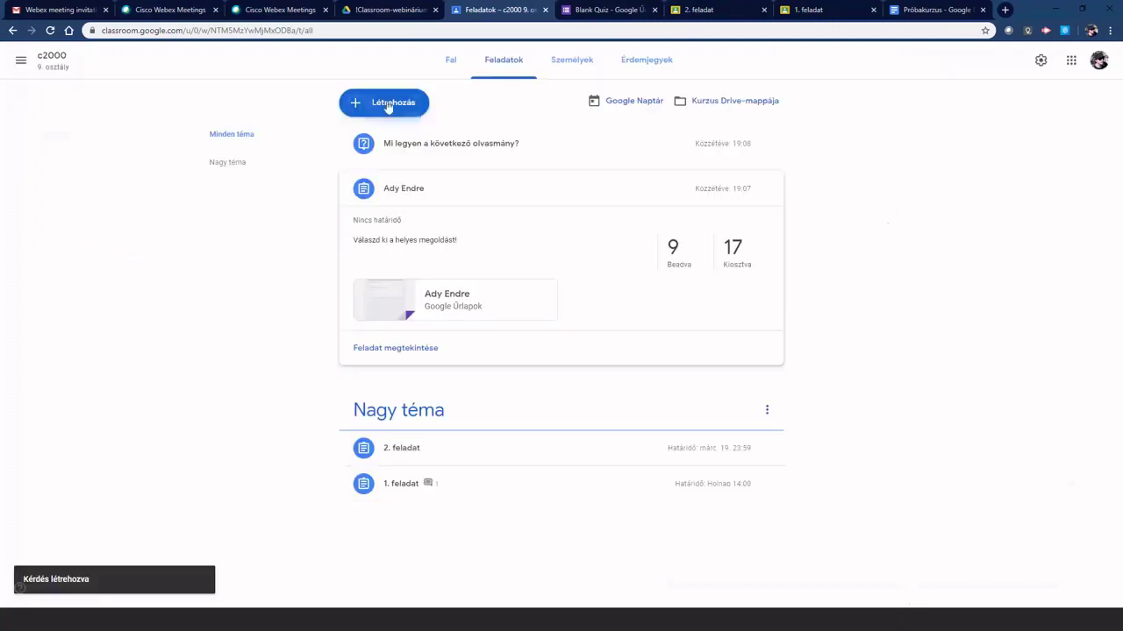
Create a new class material (Anyag) titled "Ady Endre"
left_click(389, 107)
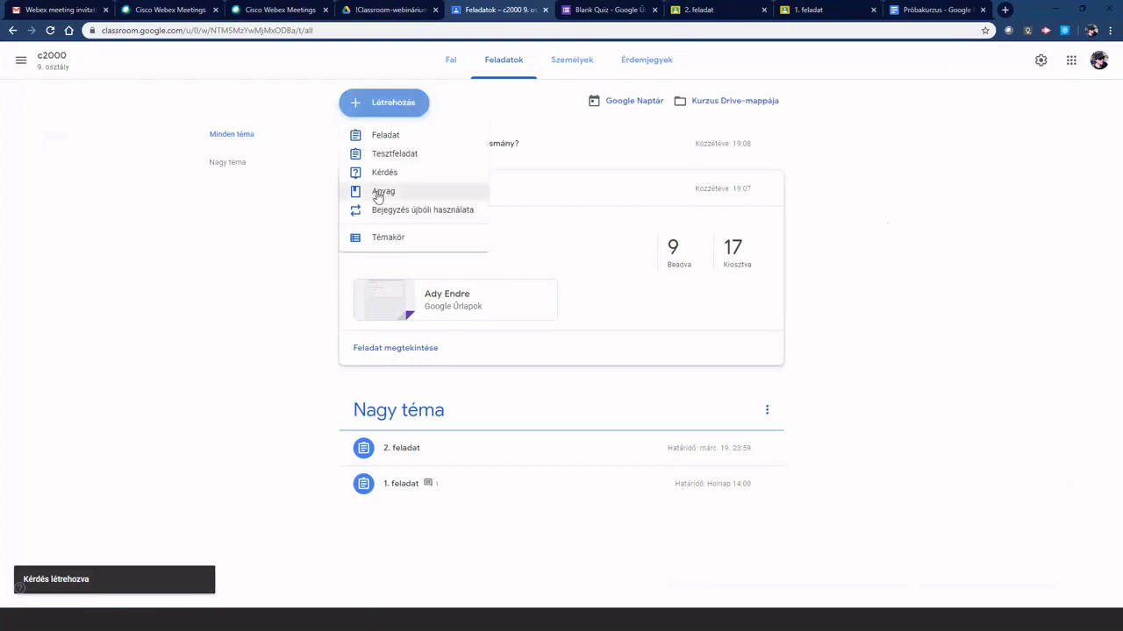
left_click(378, 195)
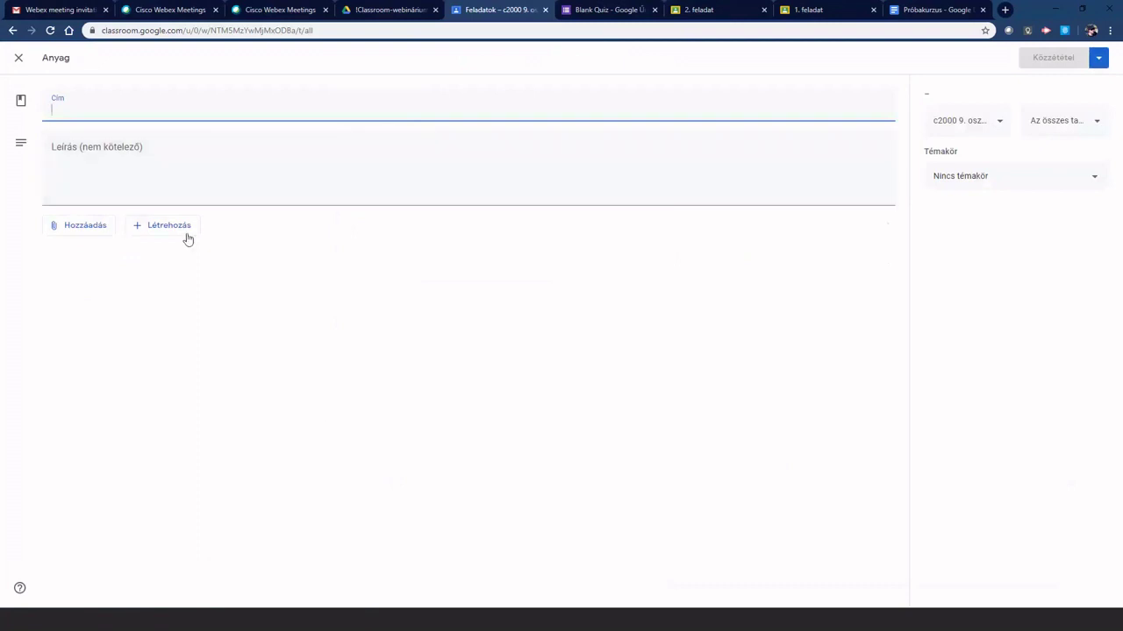
type("Ady Endr")
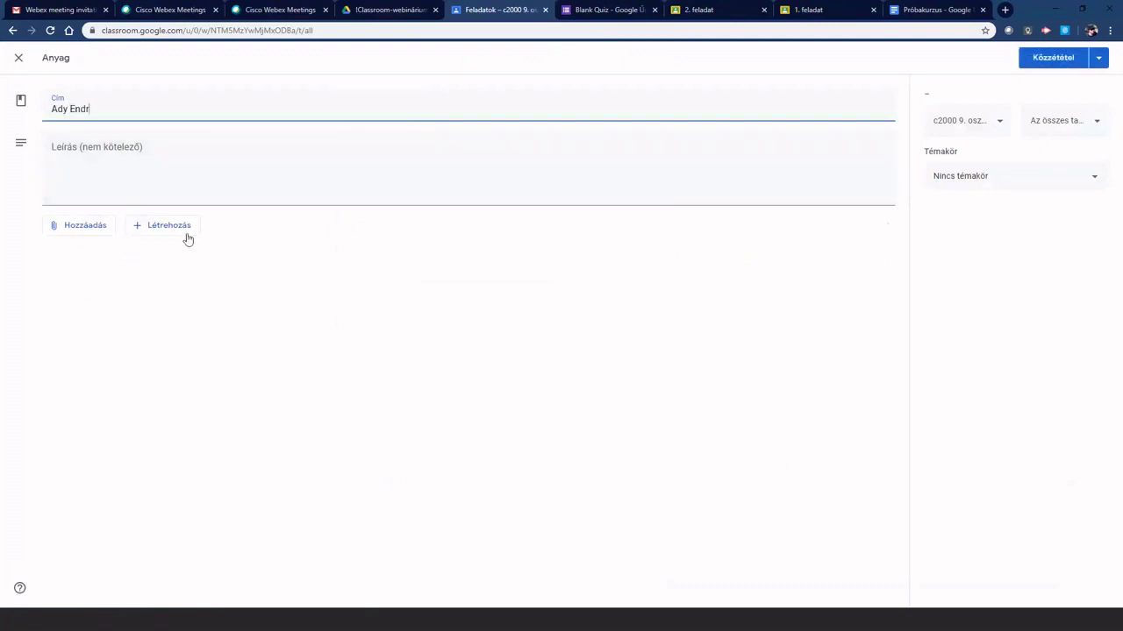
type("e")
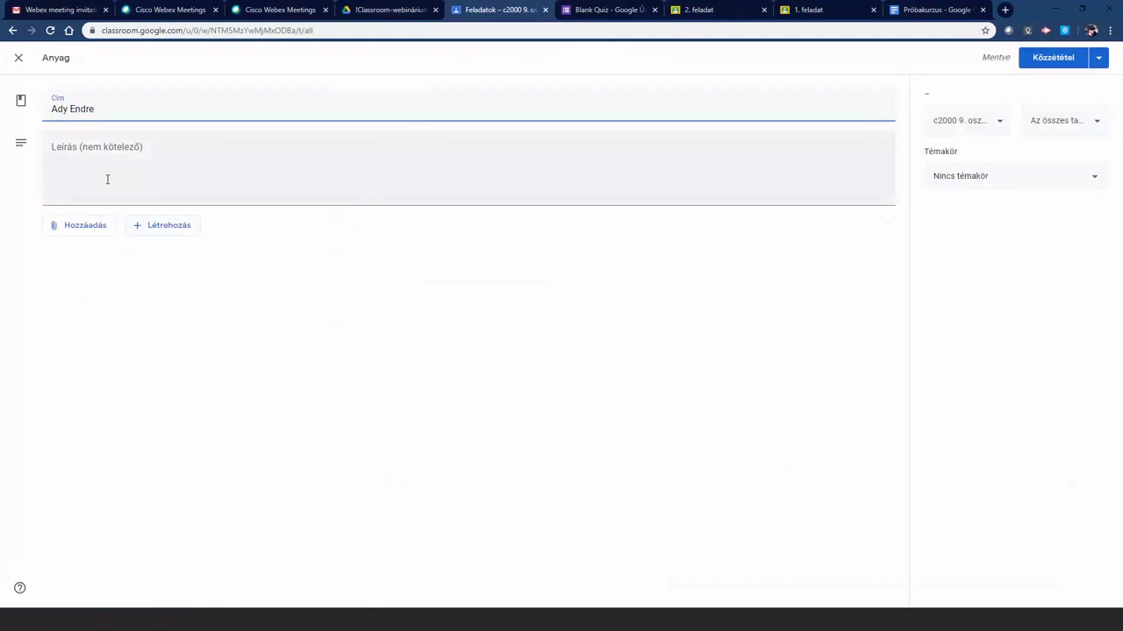
Attach the Google Drive document "Ady Endre - Léda-versek" to the material
left_click(76, 229)
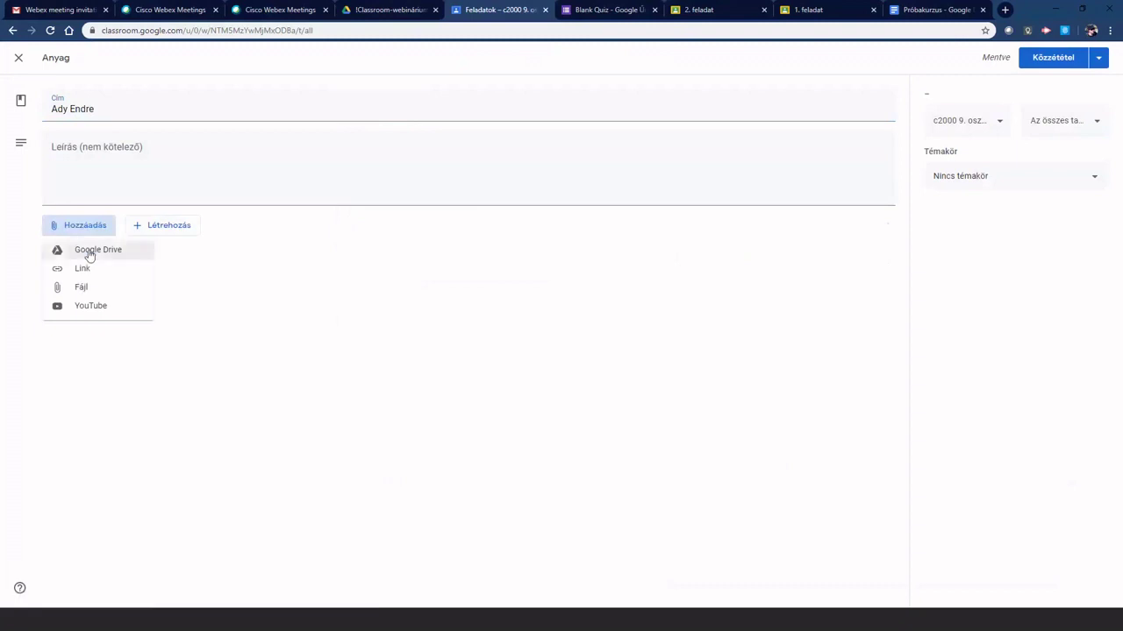
left_click(91, 253)
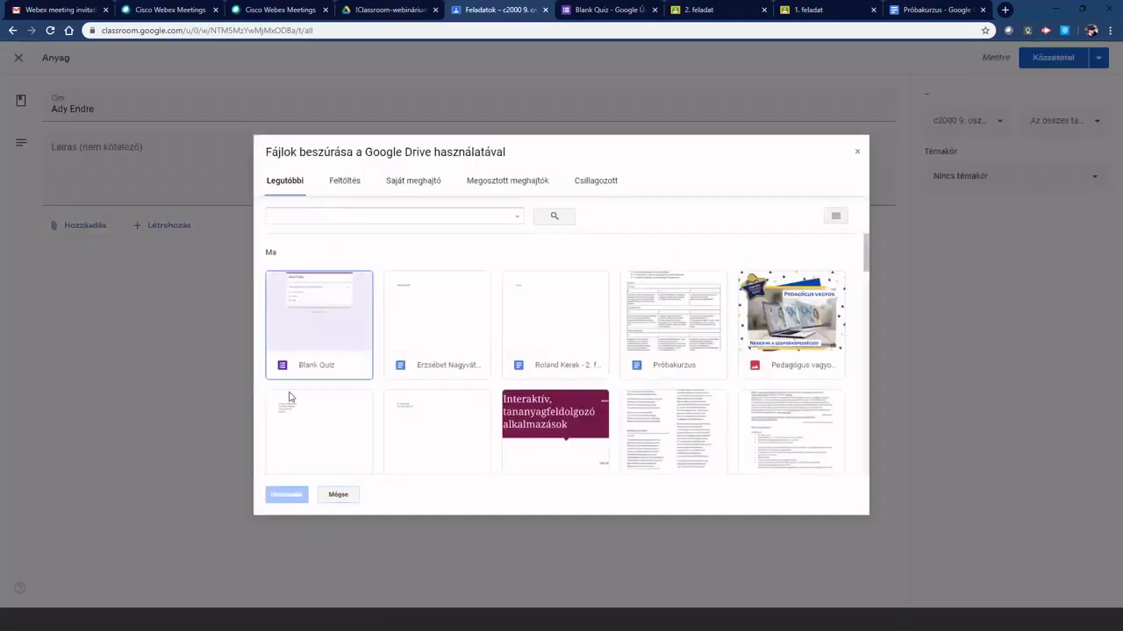
scroll(596, 439, "down", 1)
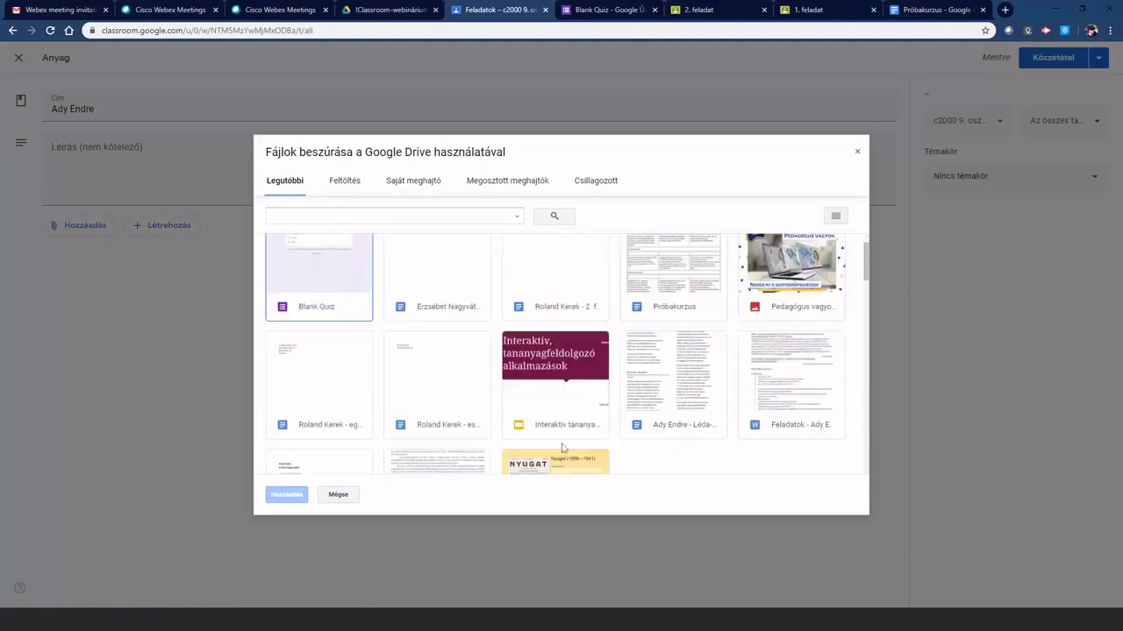
double_click(664, 372)
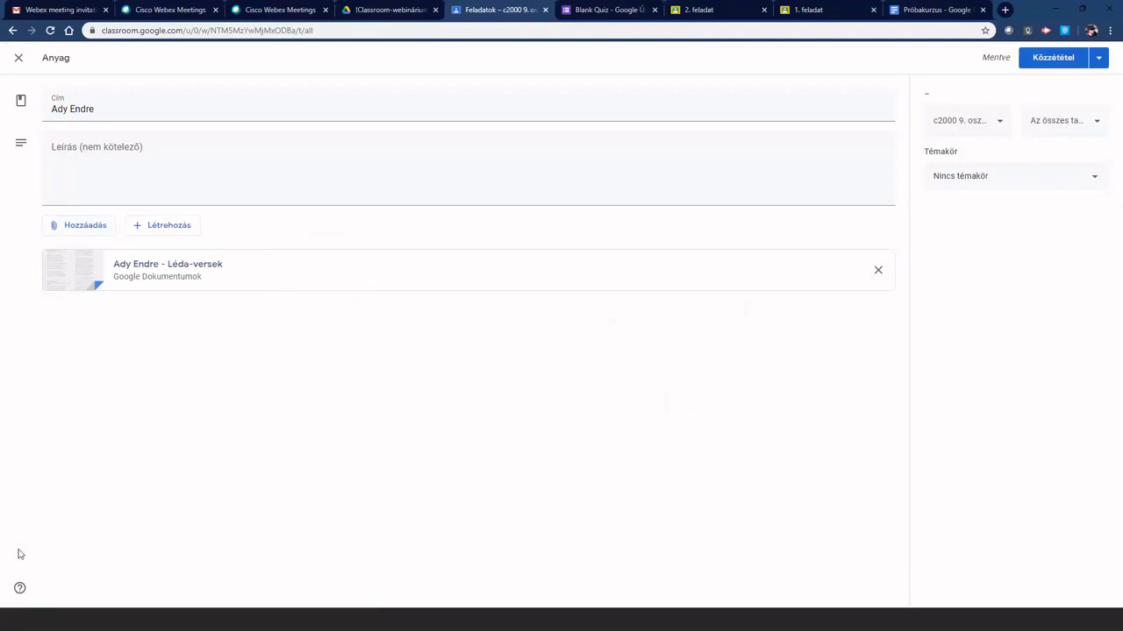
Check the other attachment types and the scheduling and draft options, then publish the "Ady Endre" material immediately
left_click(72, 231)
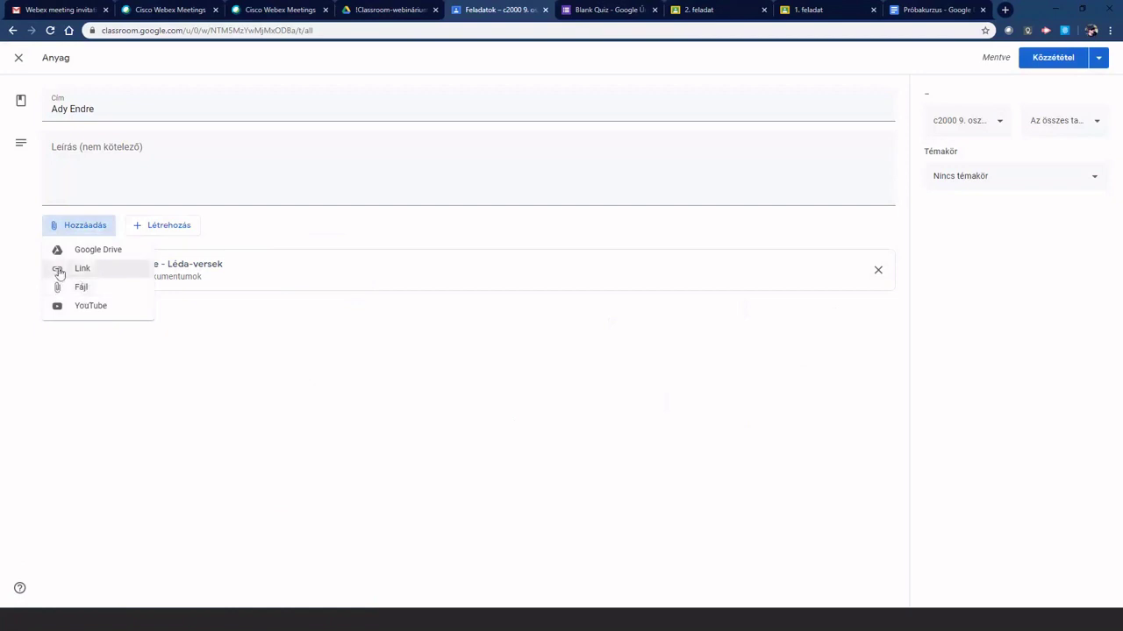
left_click(182, 399)
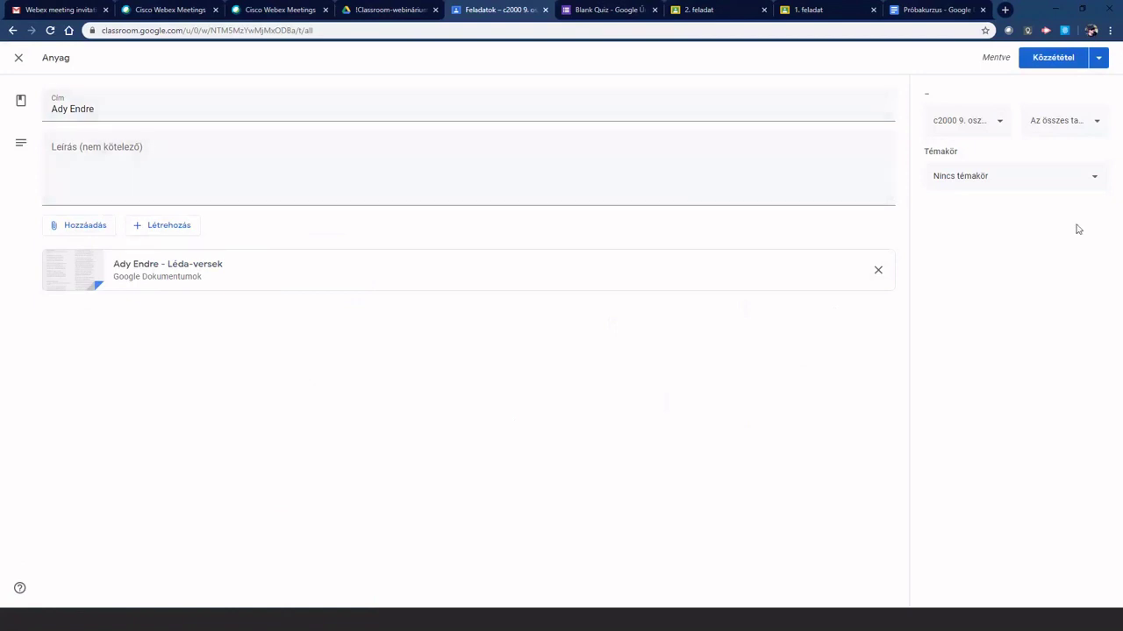
left_click(1098, 58)
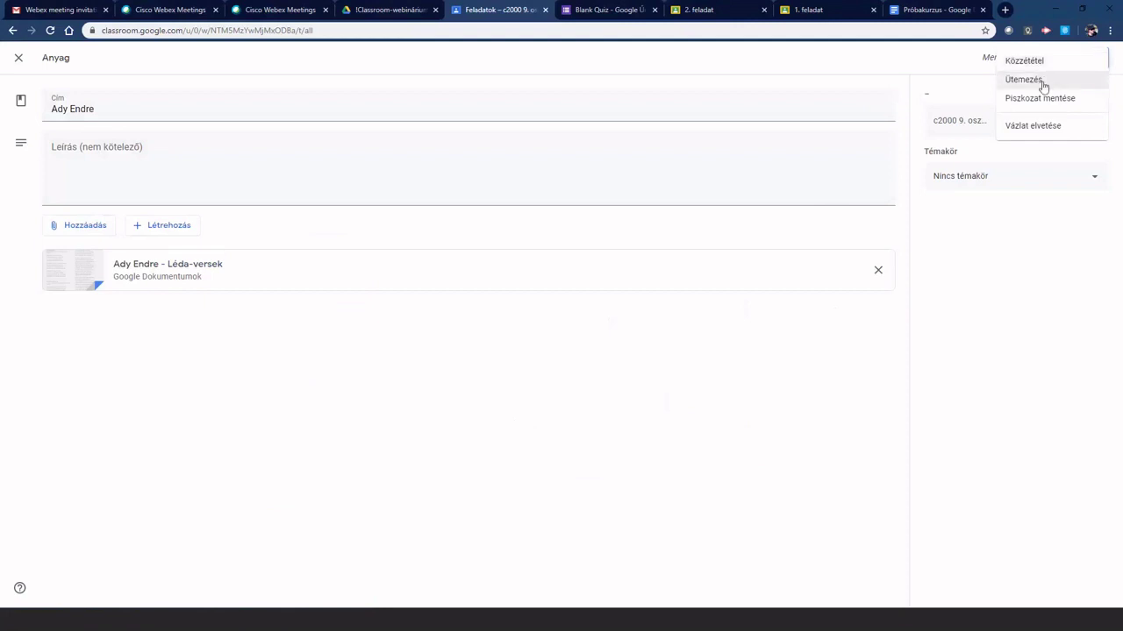
left_click(570, 353)
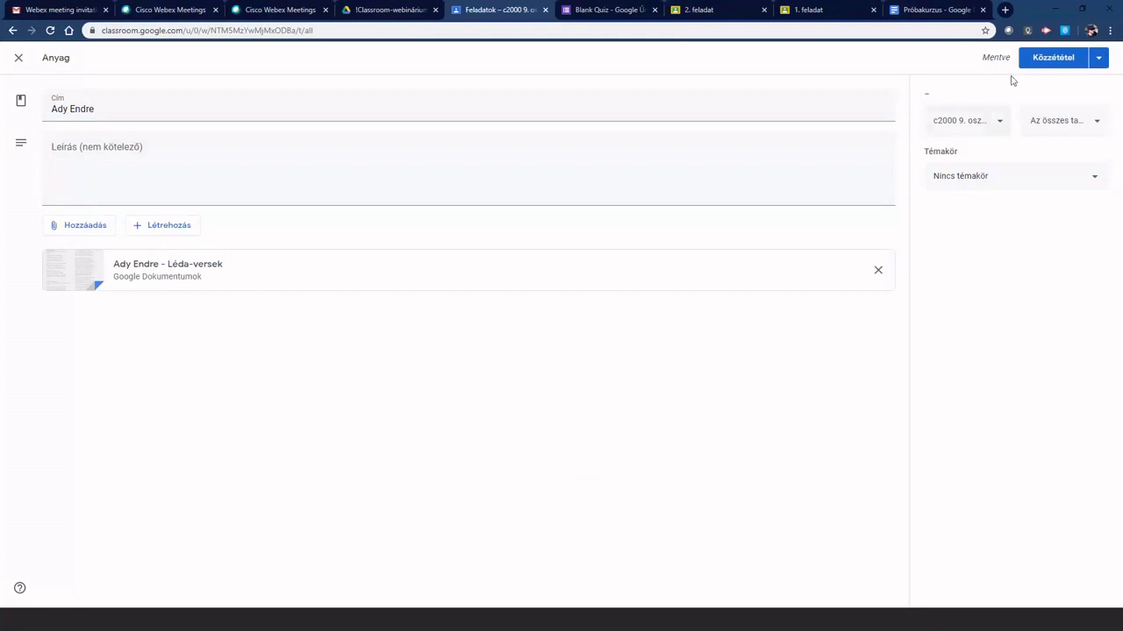
left_click(1048, 58)
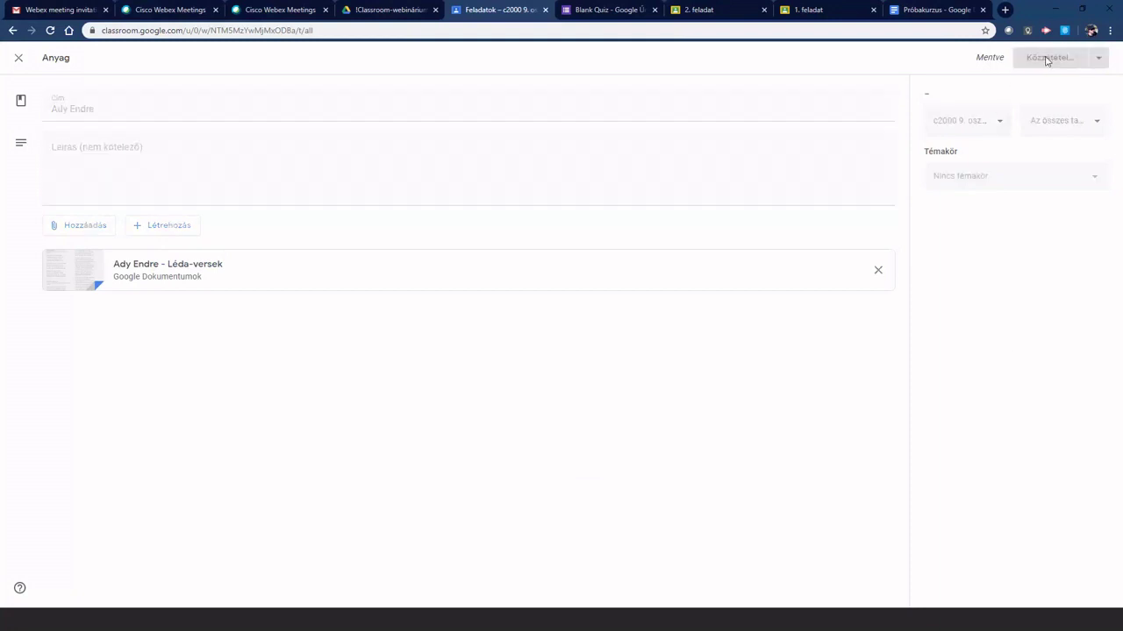